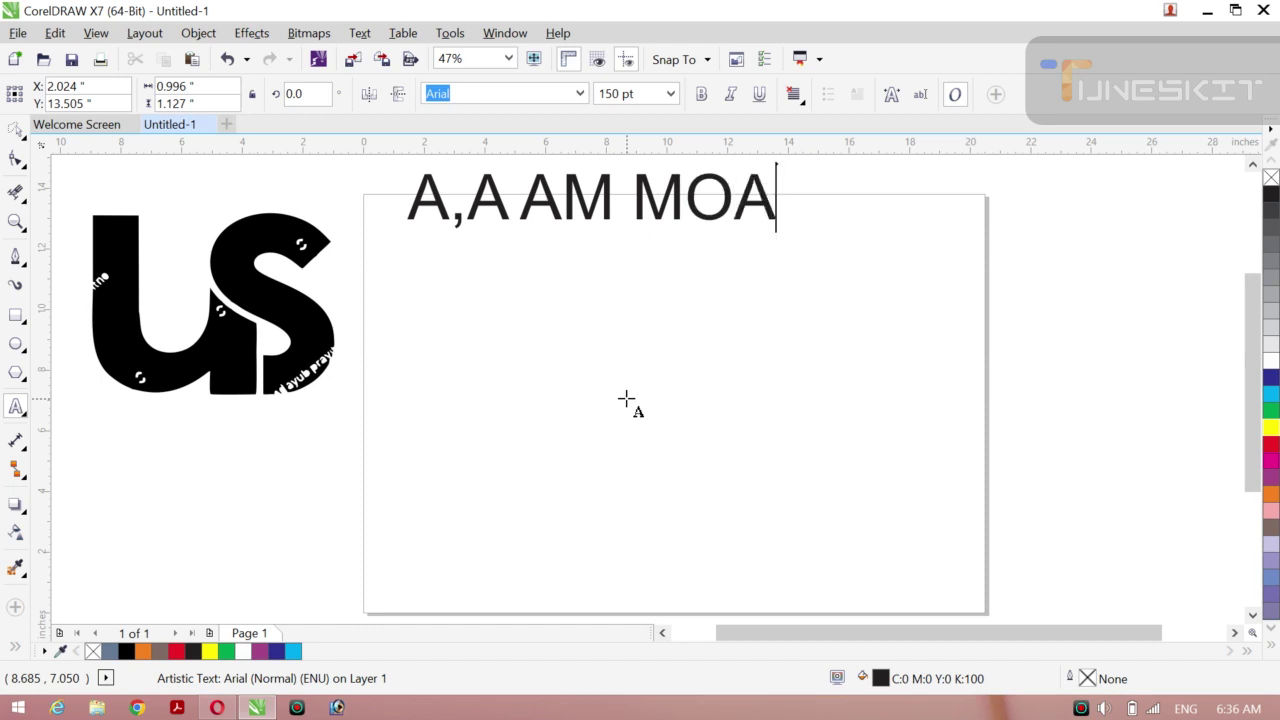
Complete the first line of the artistic text greeting with the presenter's full name followed by "AP".
{"action": "type", "text": "AL "}
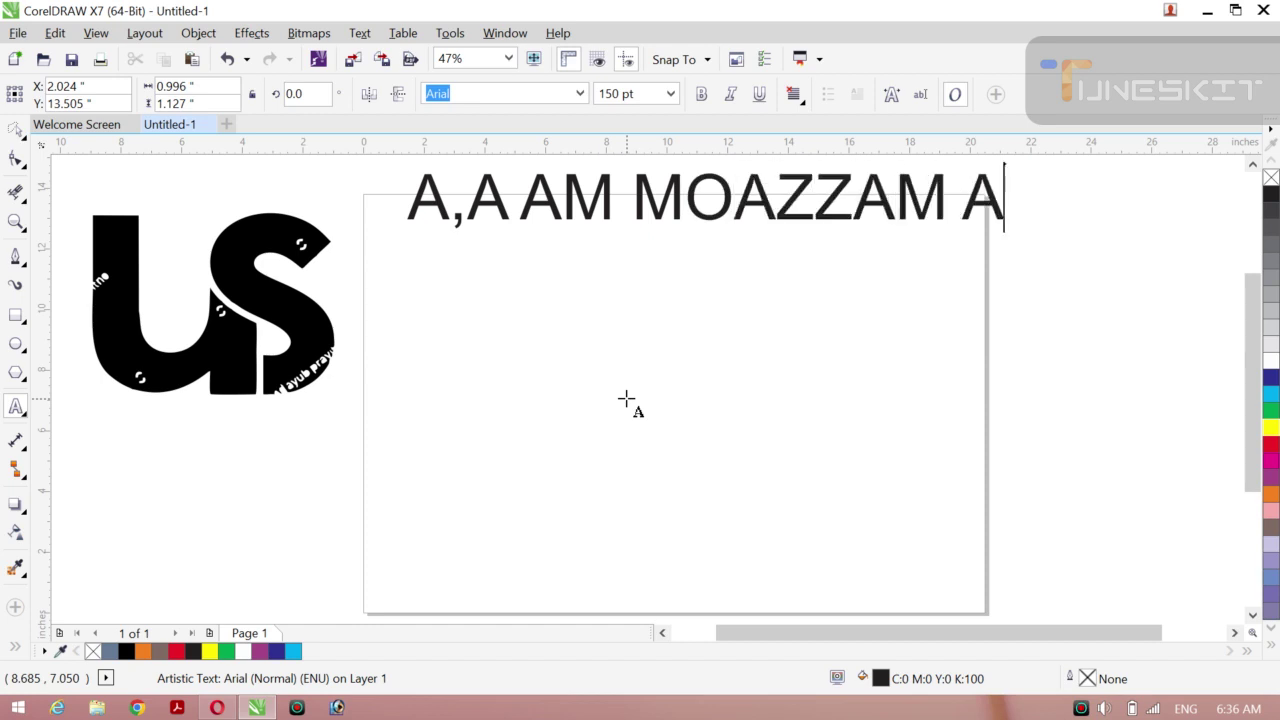
{"action": "type", "text": "I AP"}
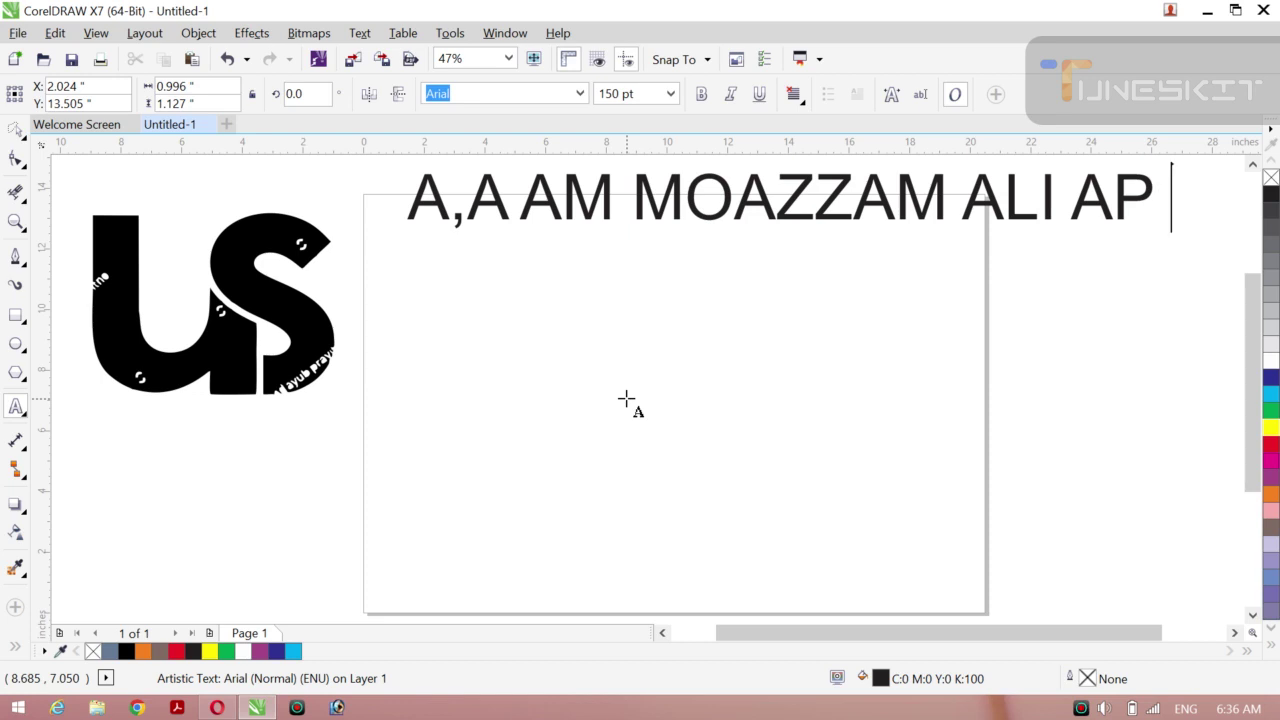
{"action": "key", "text": "Return"}
Write the second line of the greeting text as "dakh rhy hn mera chanl corel".
{"action": "type", "text": "dakh"}
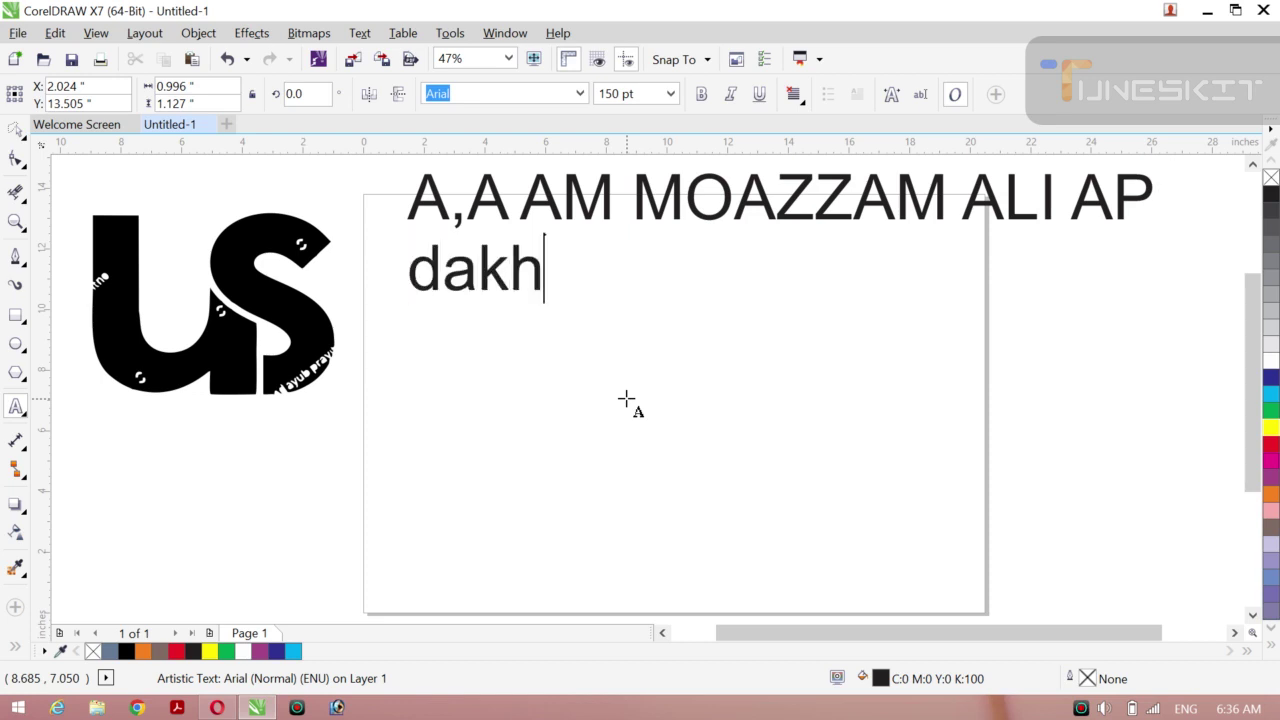
{"action": "type", "text": " rhy h"}
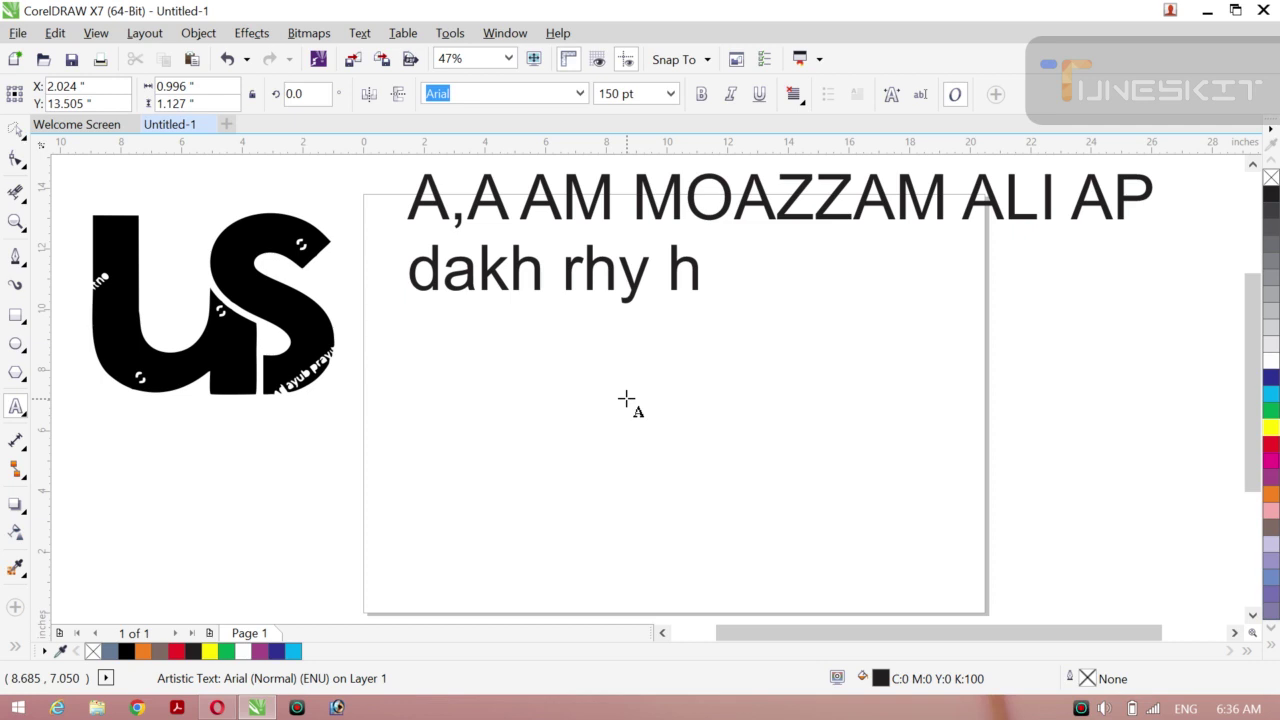
{"action": "key", "text": "BackSpace"}
{"action": "type", "text": "n "}
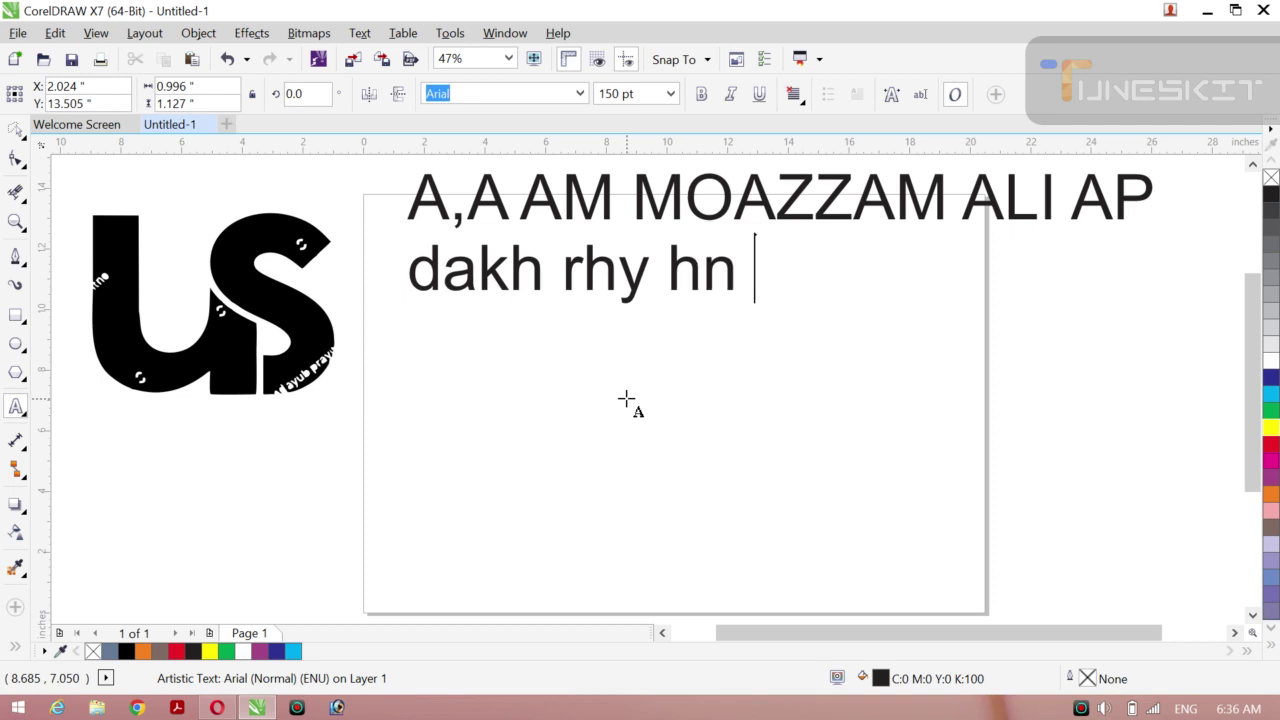
{"action": "type", "text": "mera "}
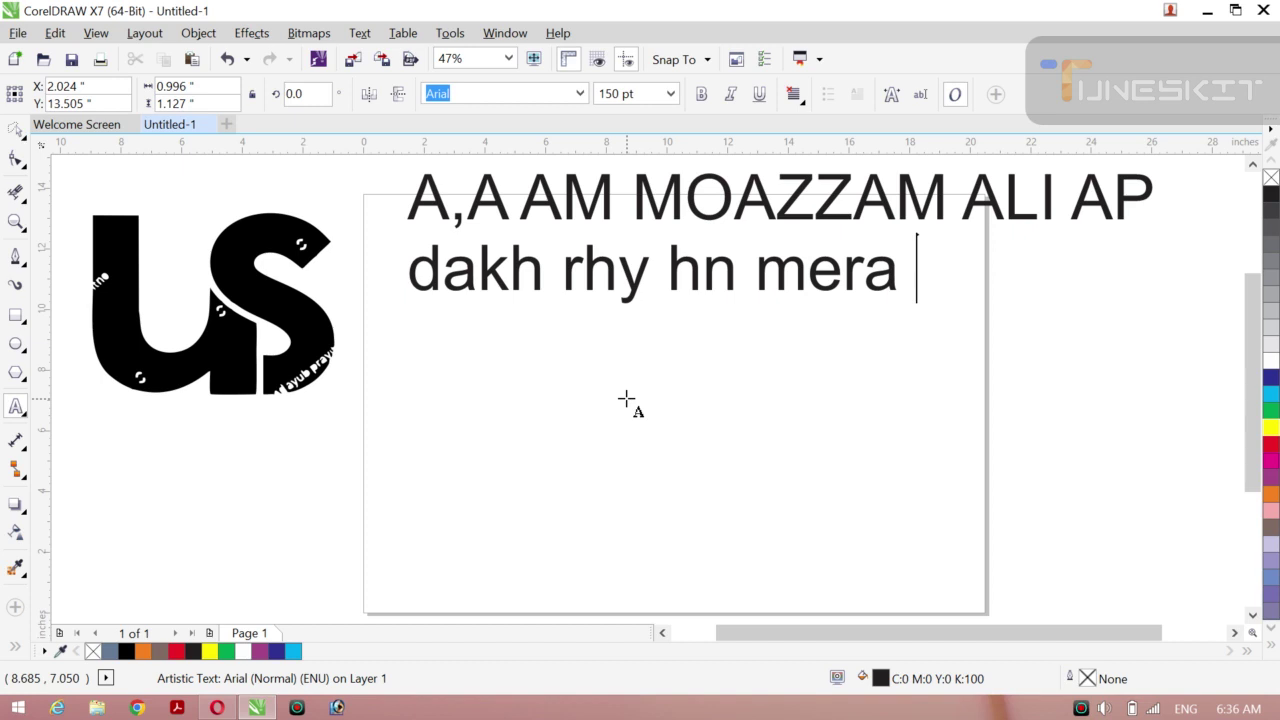
{"action": "type", "text": "chanl "}
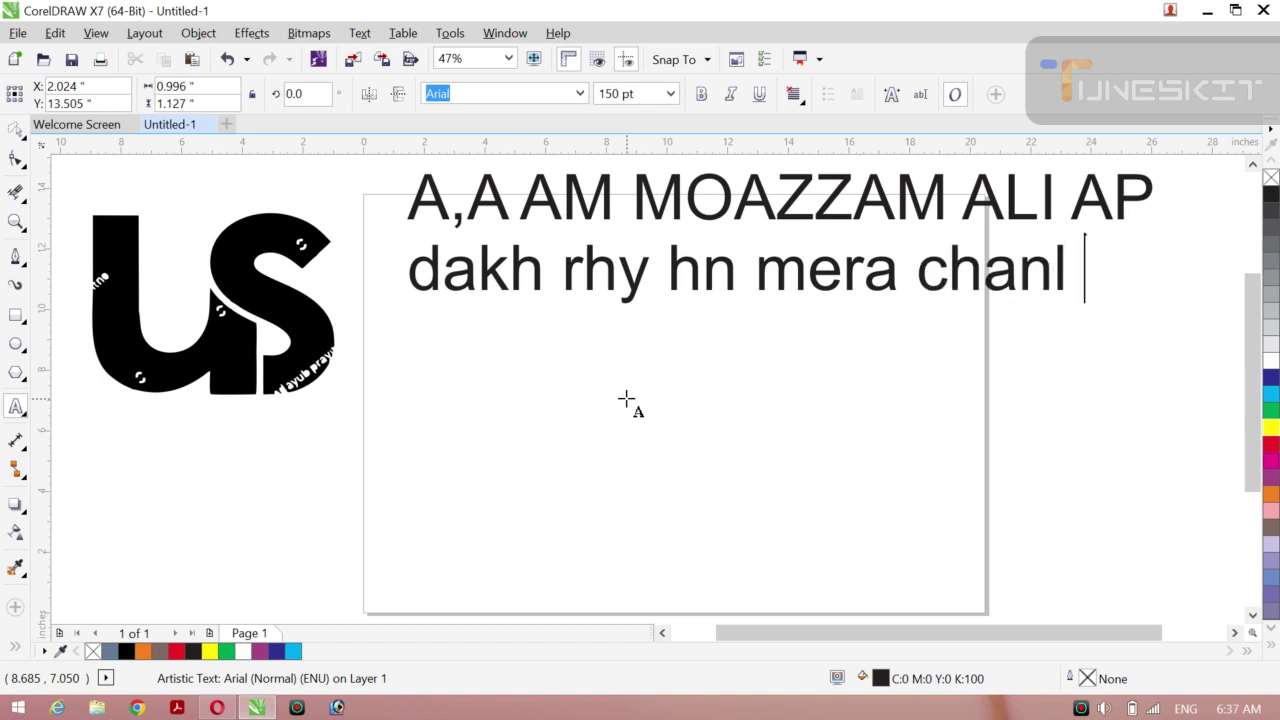
{"action": "type", "text": "corel"}
{"action": "key", "text": "Return"}
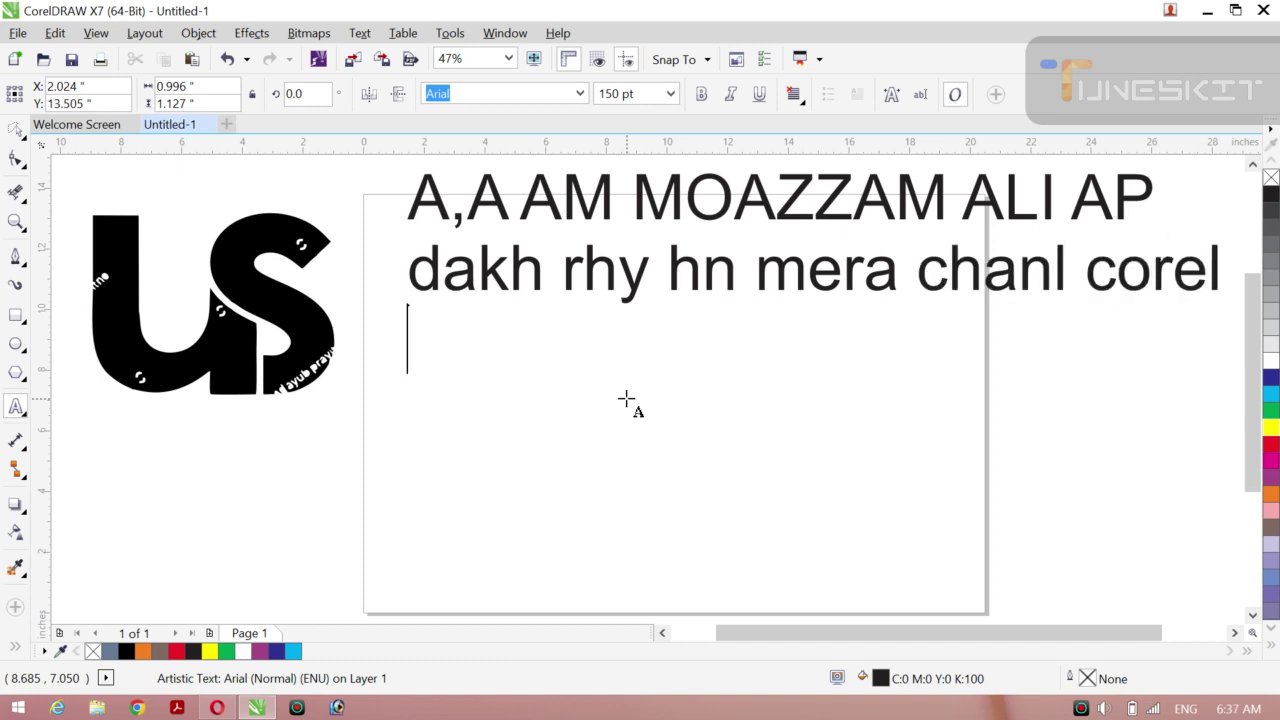
Write the third line of the greeting text as "design house aj hm ya sme".
{"action": "type", "text": "des"}
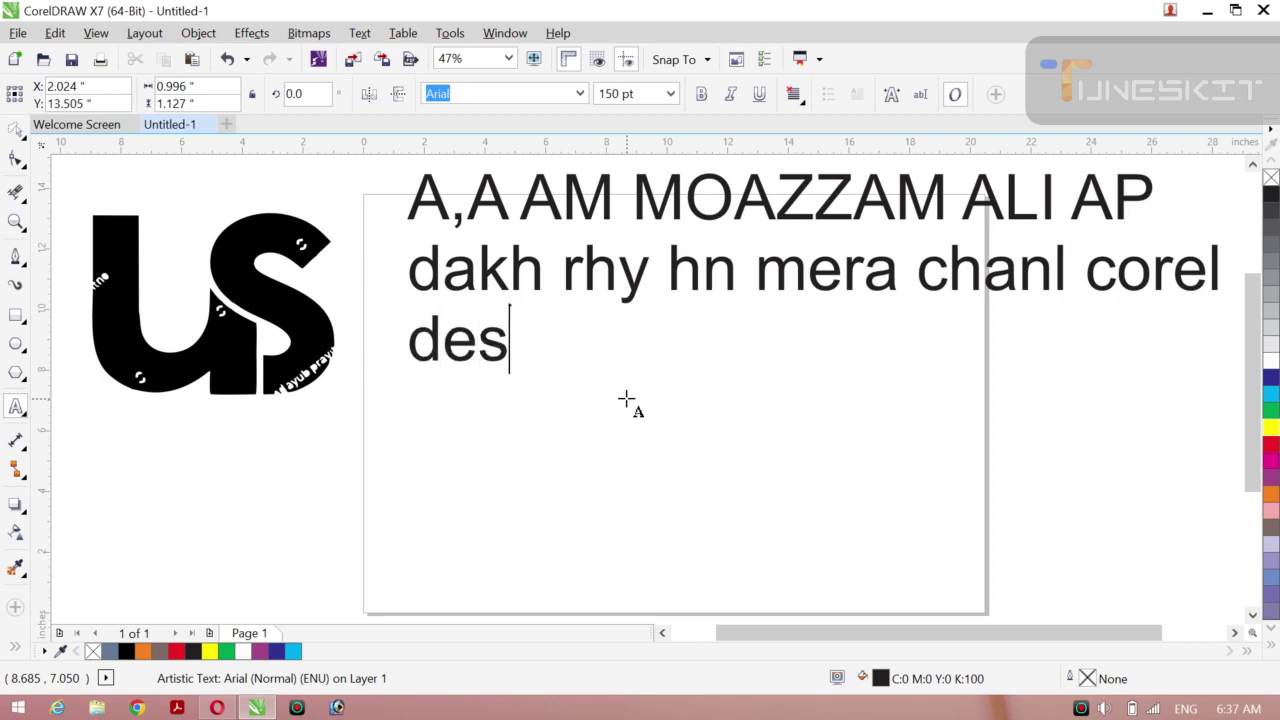
{"action": "type", "text": "ign h"}
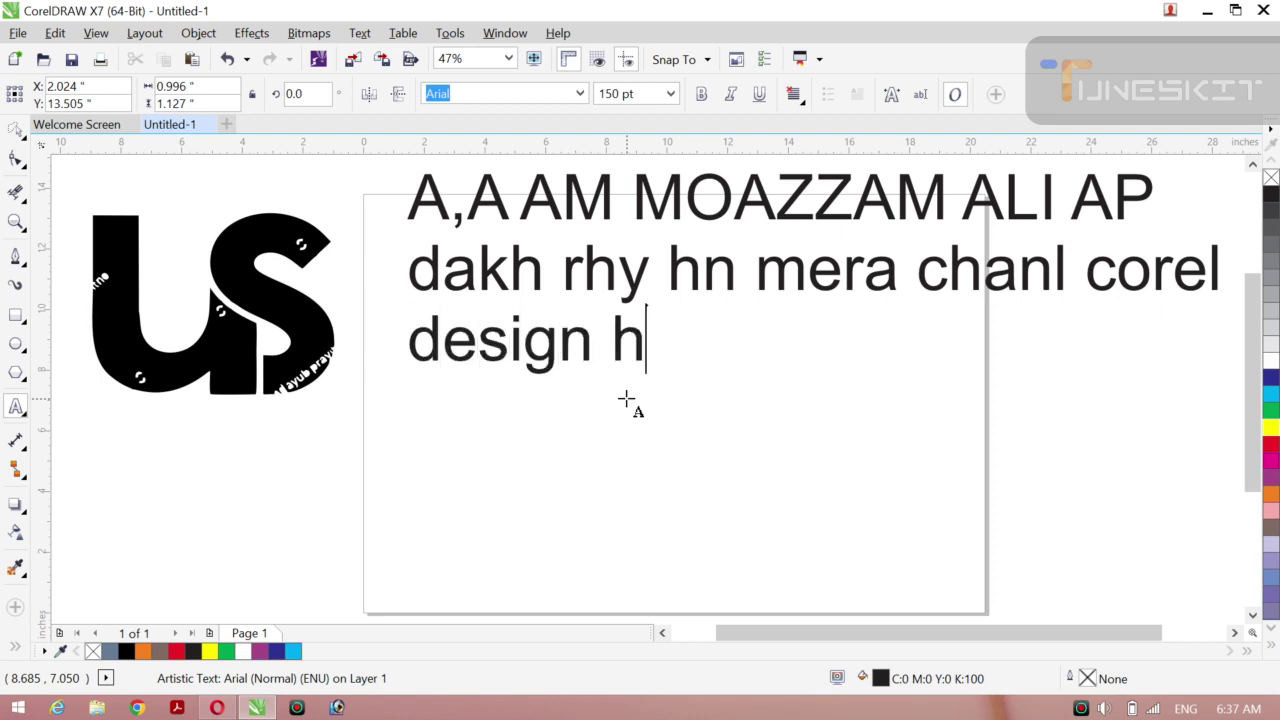
{"action": "type", "text": "ouse "}
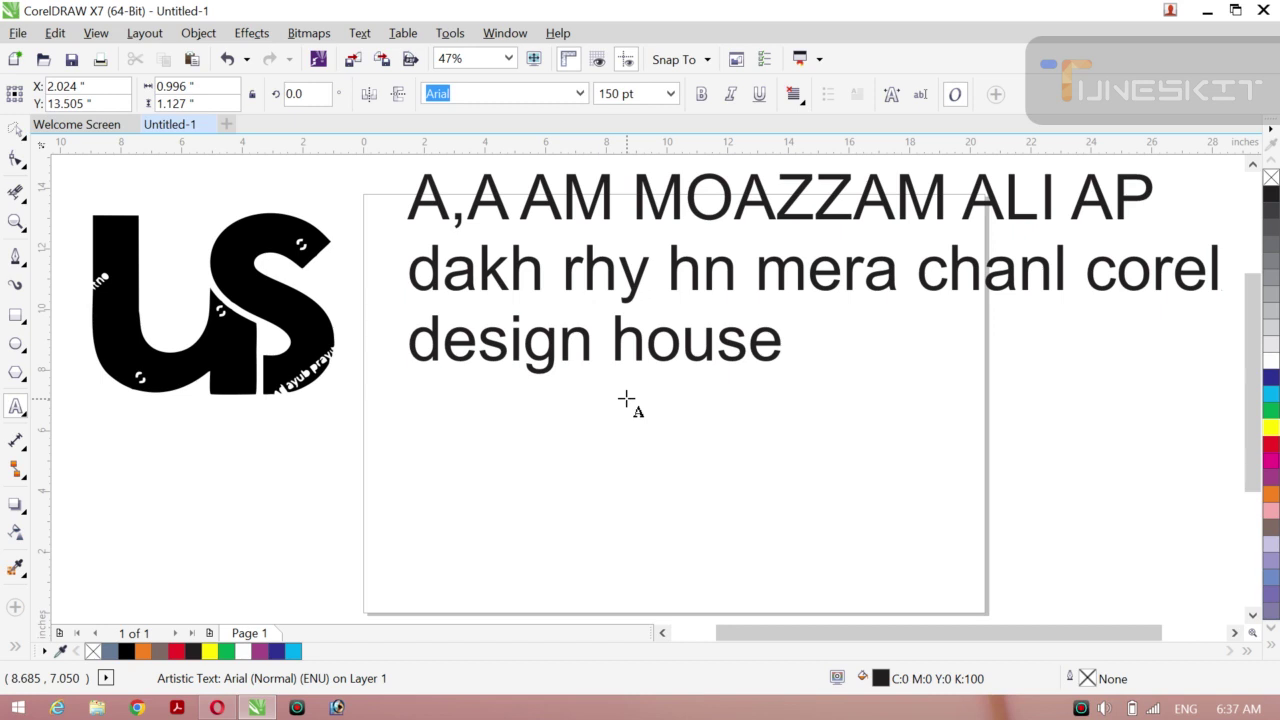
{"action": "type", "text": "aj "}
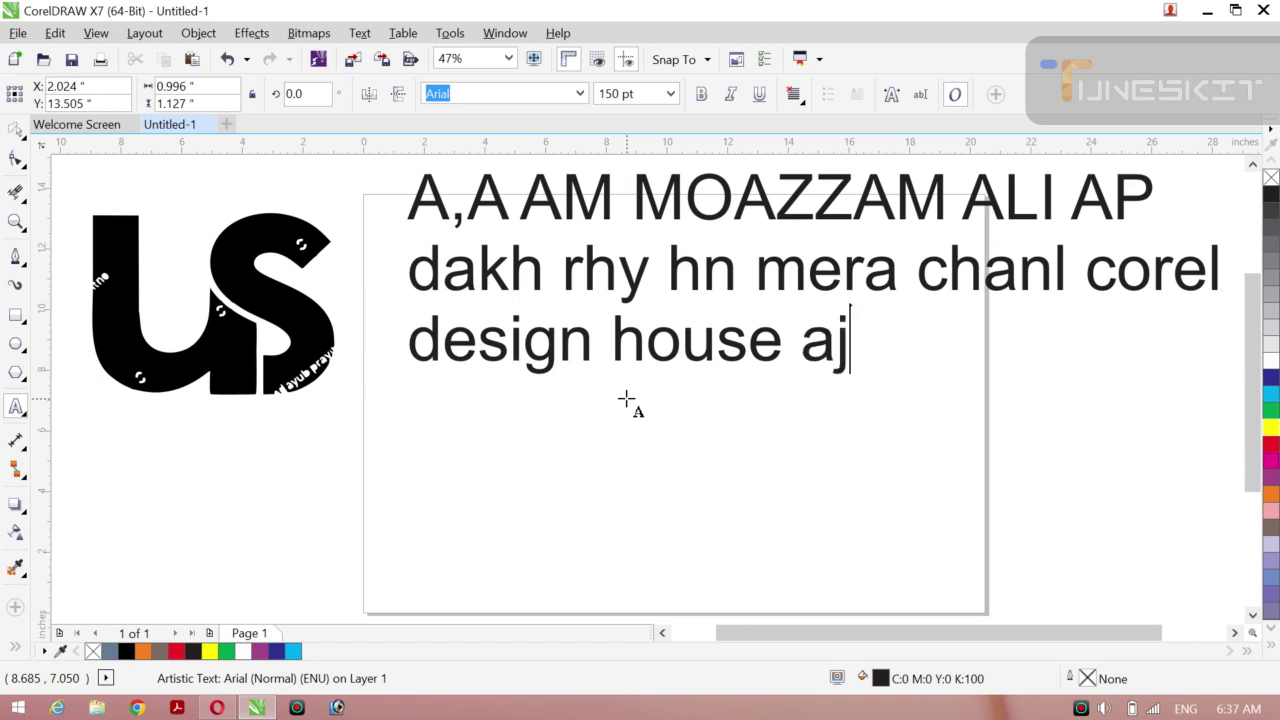
{"action": "type", "text": "hm "}
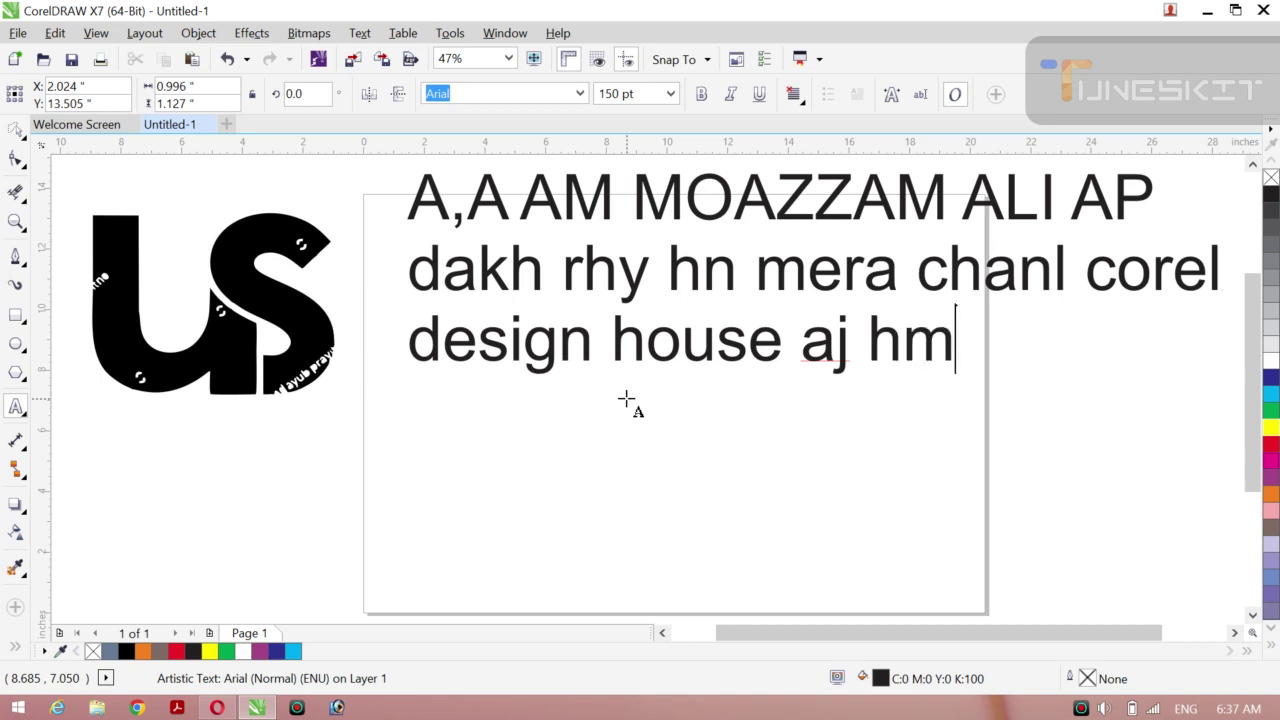
{"action": "type", "text": "ya sme"}
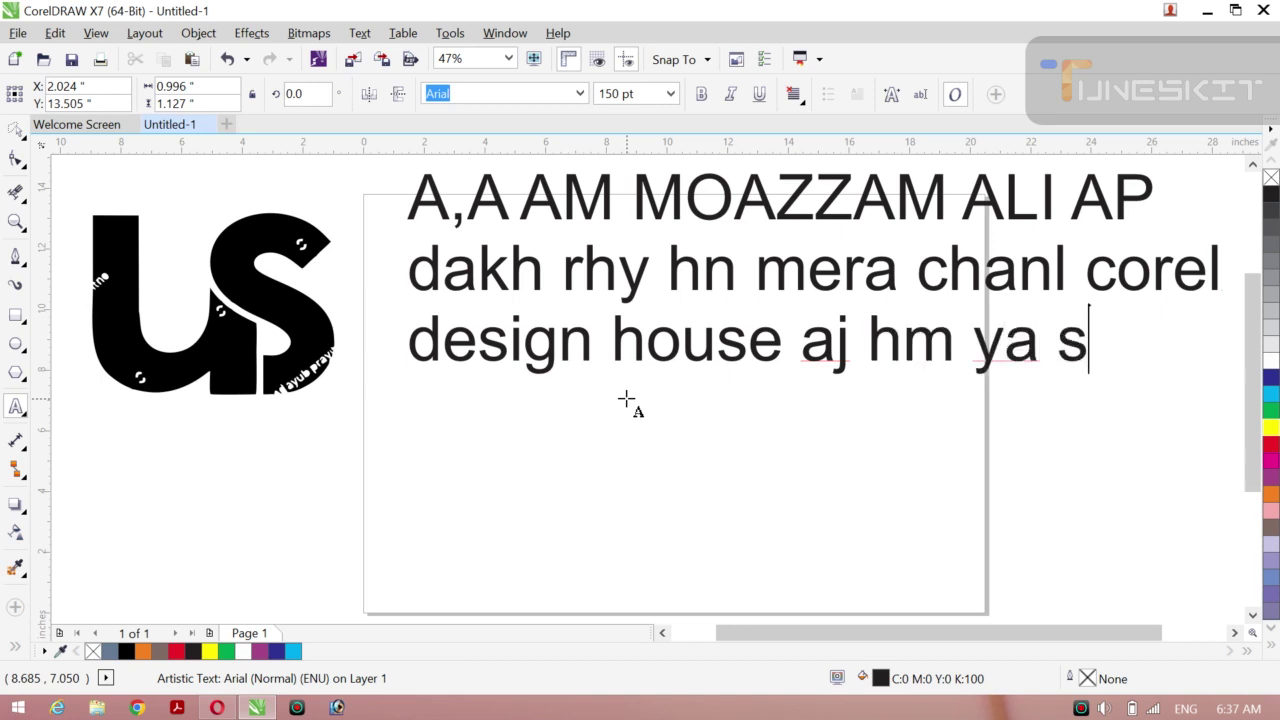
{"action": "key", "text": "Return"}
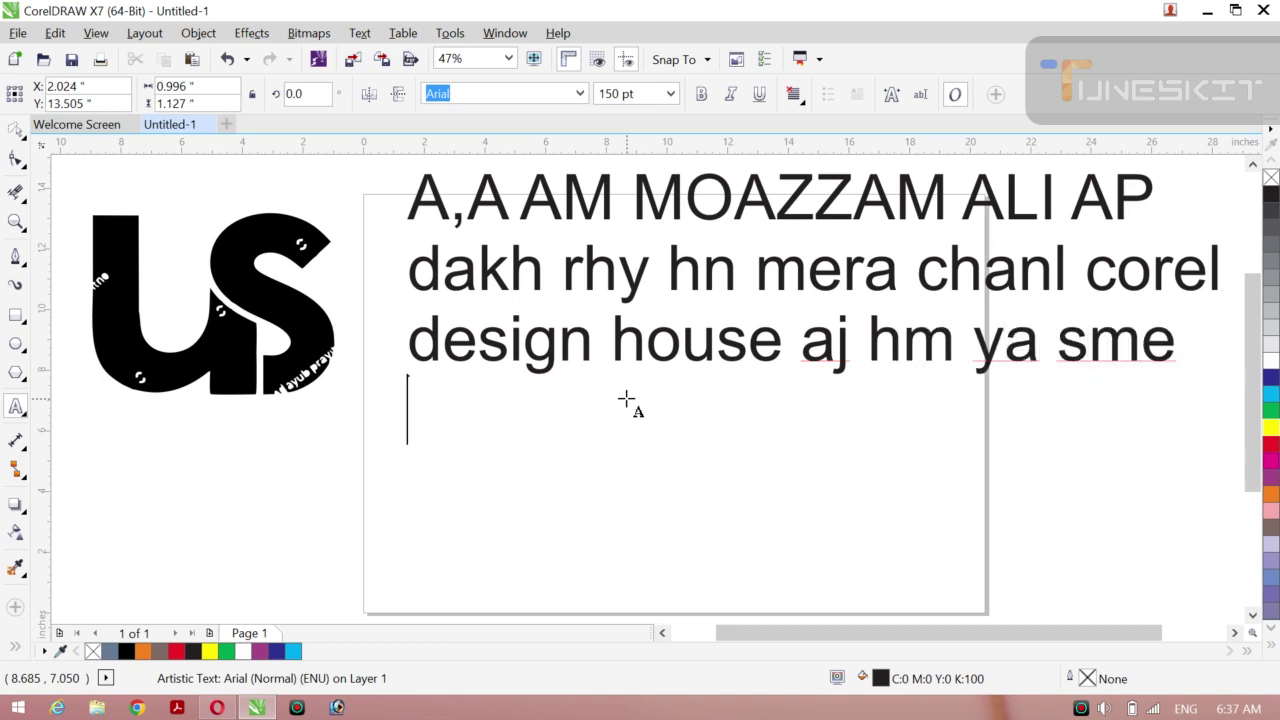
Write the fourth line of the greeting text as "later bnyin ga logo".
{"action": "type", "text": "later "}
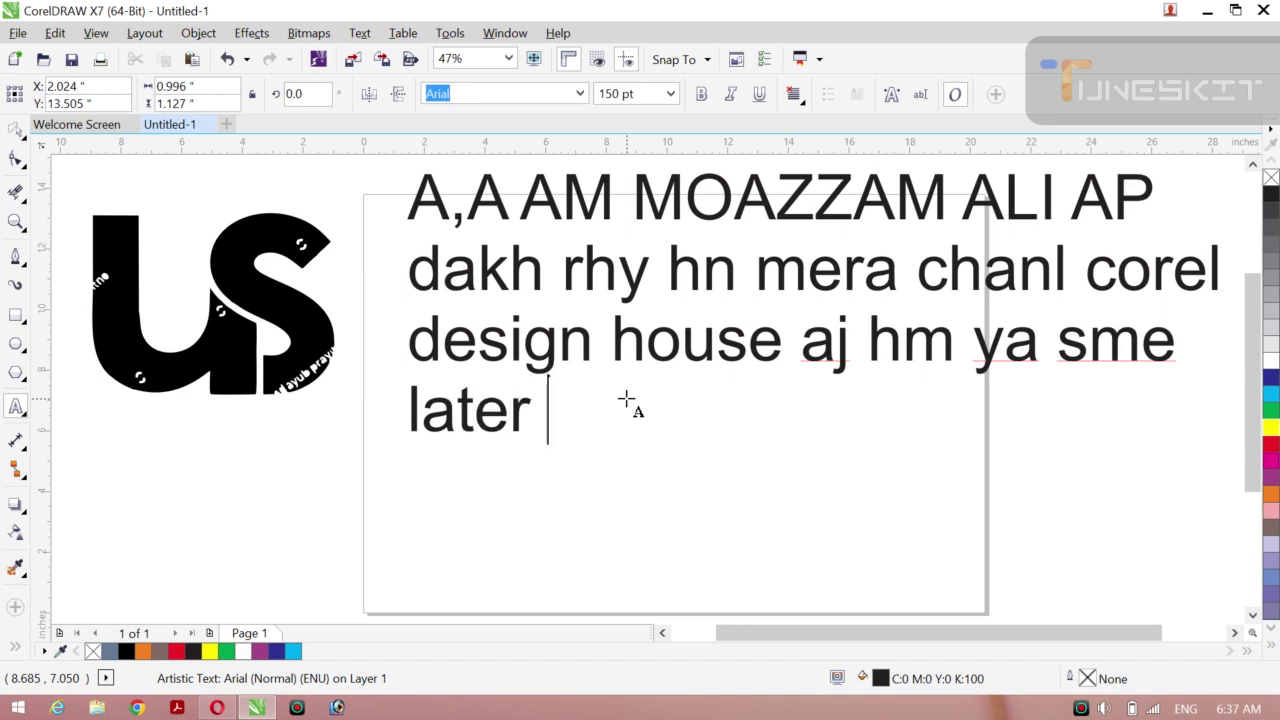
{"action": "type", "text": "bnyin "}
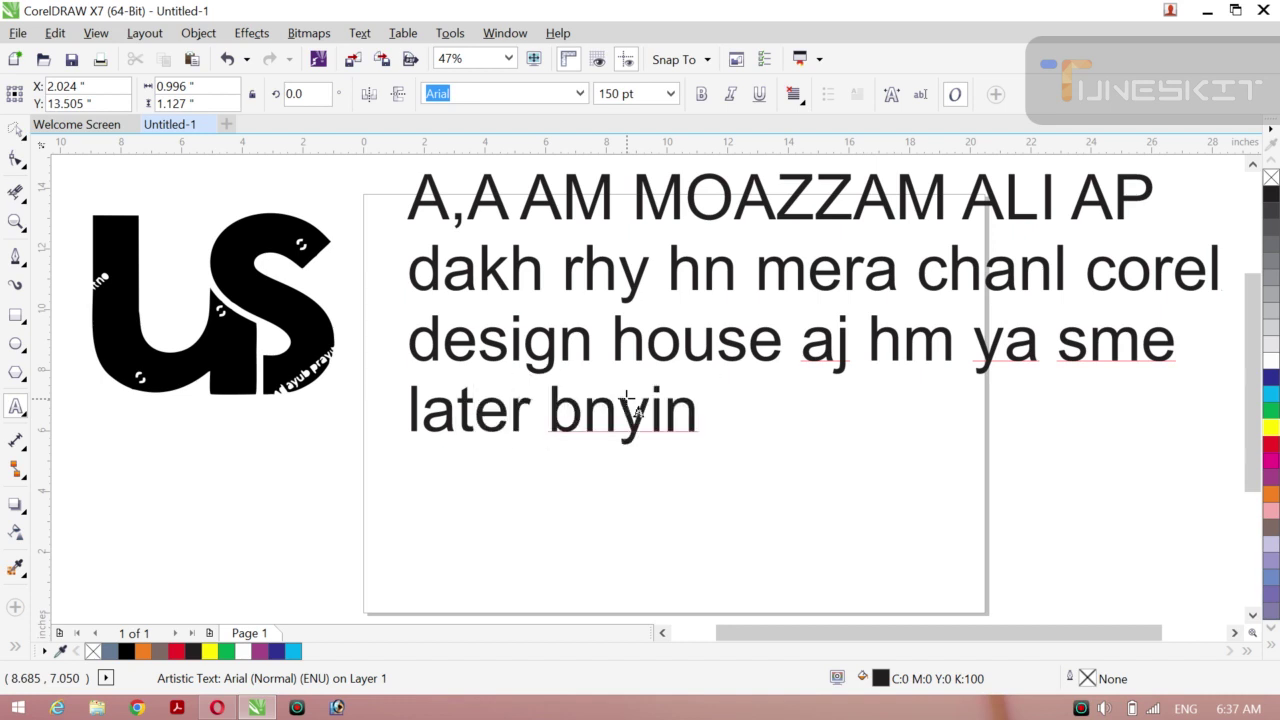
{"action": "type", "text": "ga "}
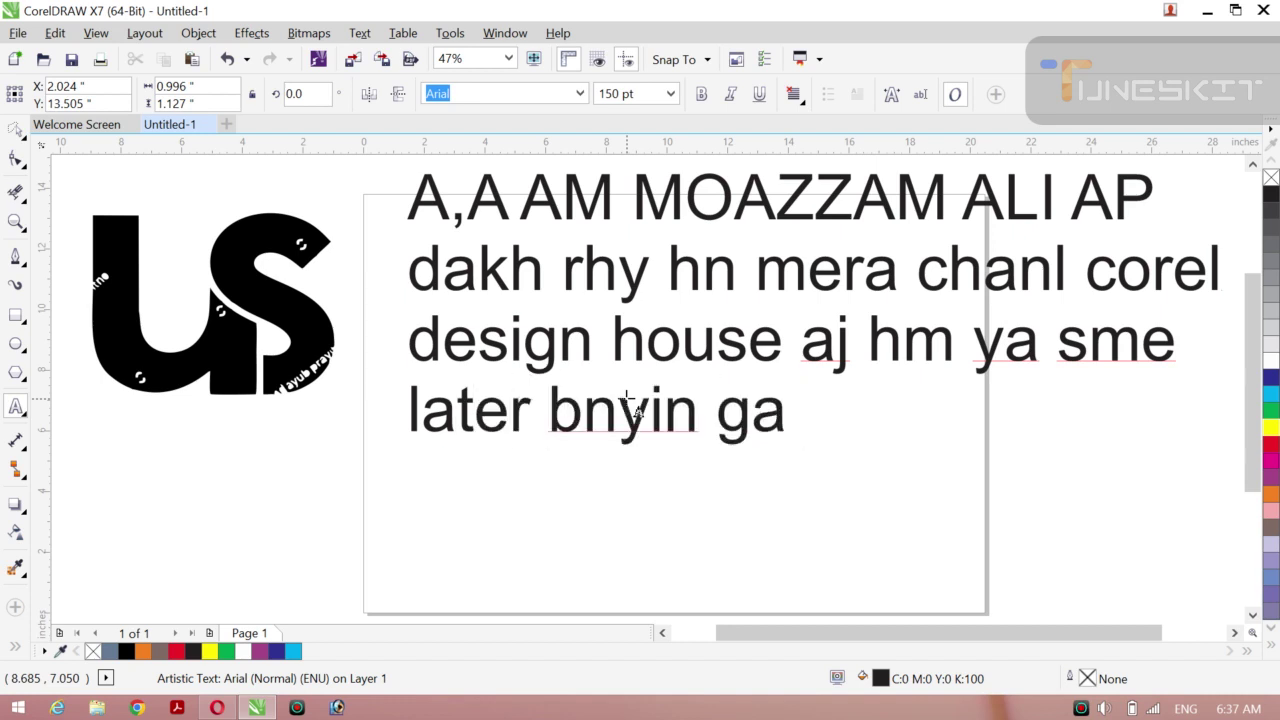
{"action": "type", "text": "logo"}
{"action": "key", "text": "Return"}
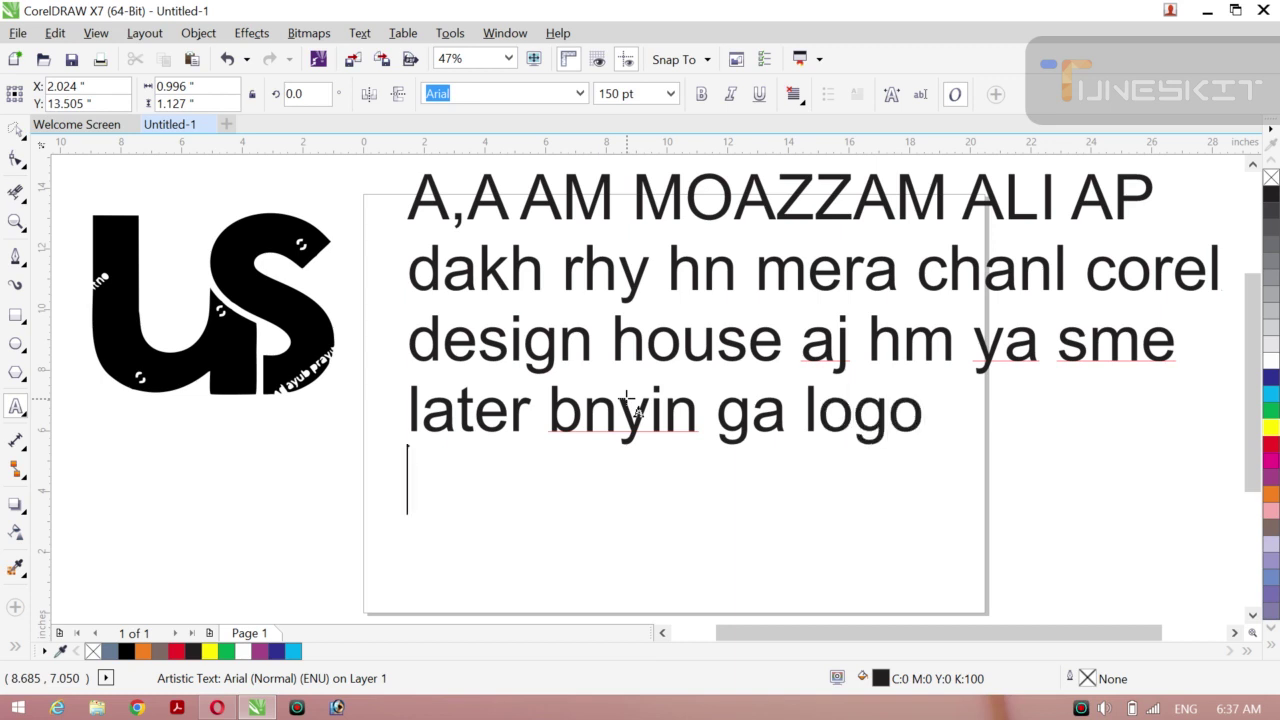
Write the fifth line of the greeting text as "plz like subscrib my chanl".
{"action": "type", "text": "plz "}
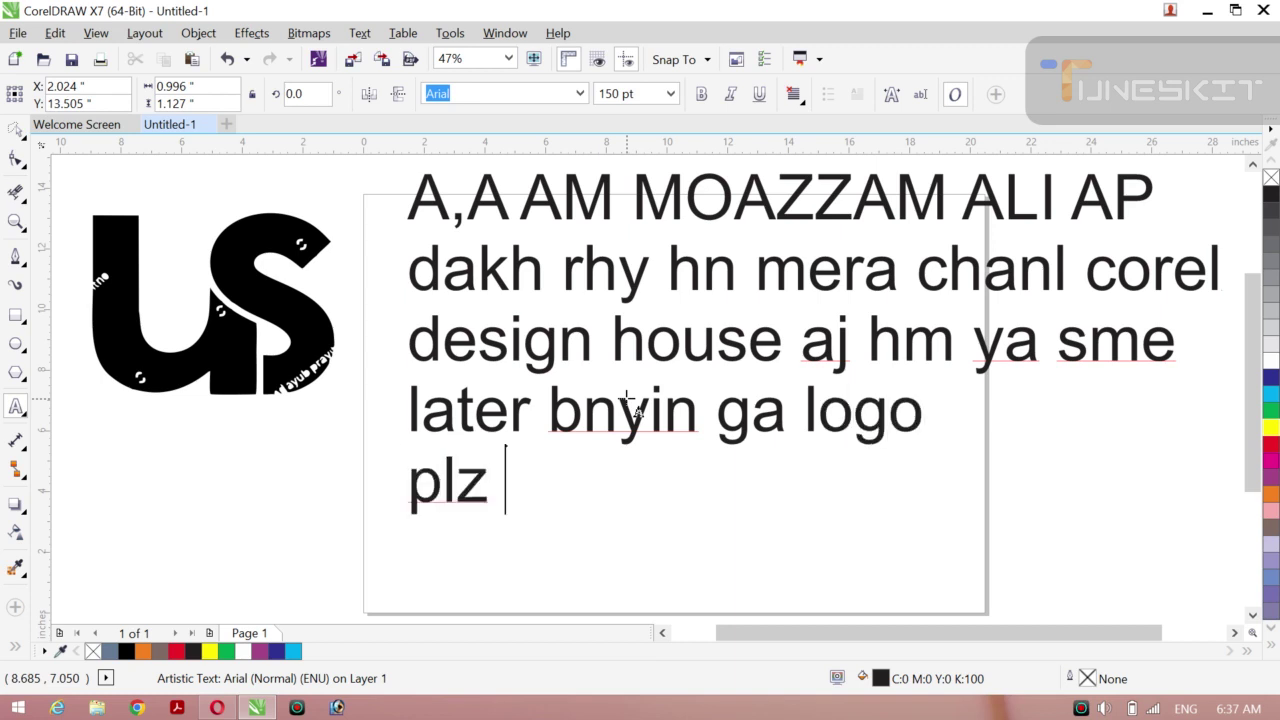
{"action": "type", "text": "kie"}
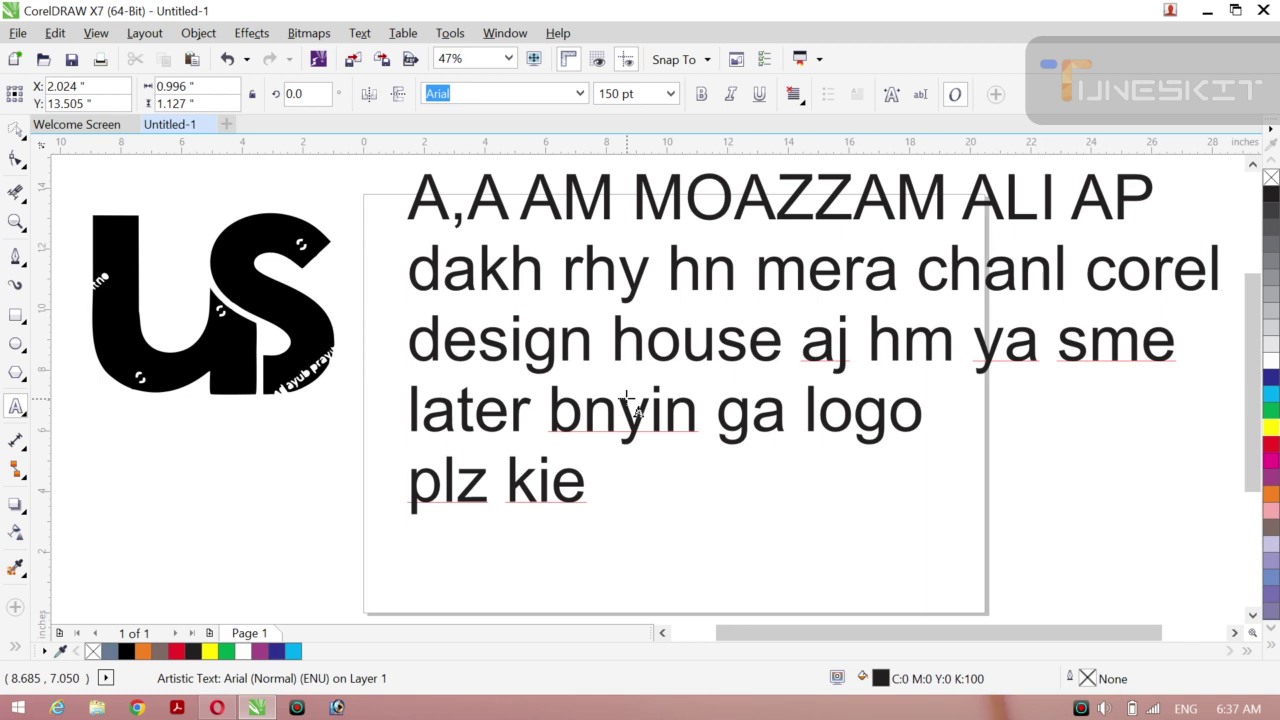
{"action": "key", "text": "BackSpace"}
{"action": "key", "text": "BackSpace"}
{"action": "key", "text": "BackSpace"}
{"action": "key", "text": "BackSpace"}
{"action": "type", "text": "like"}
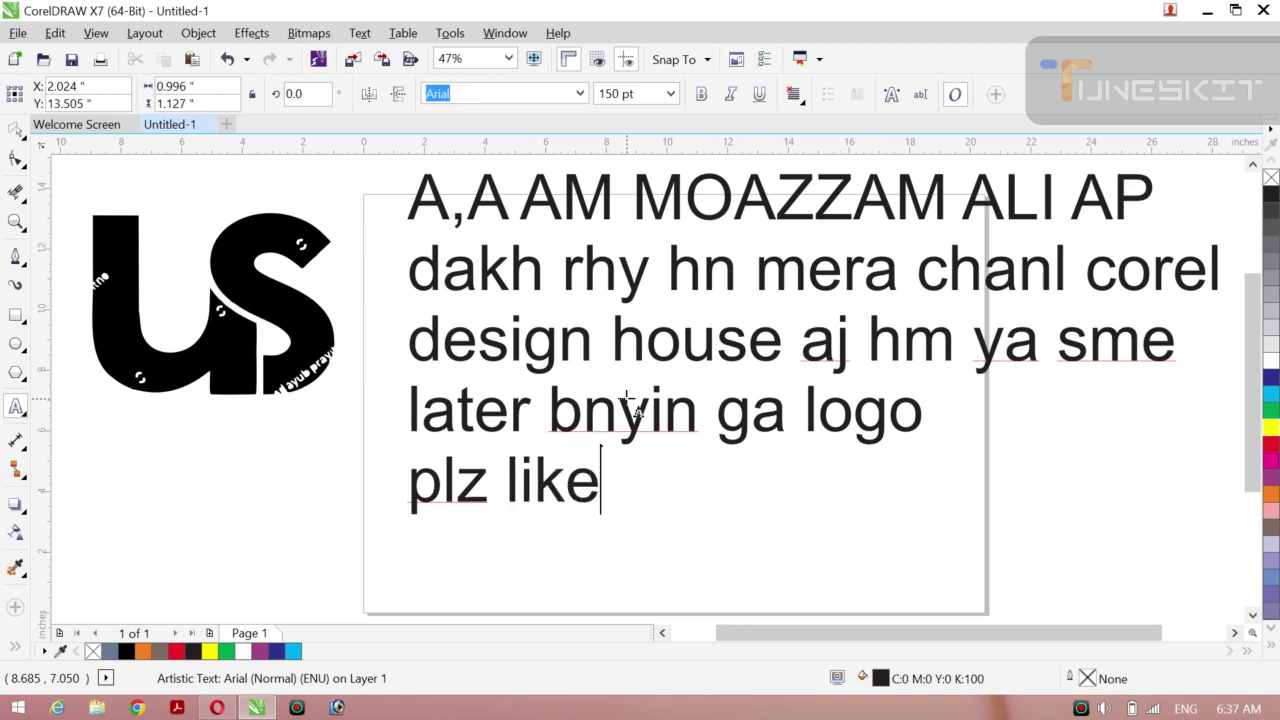
{"action": "type", "text": " sub"}
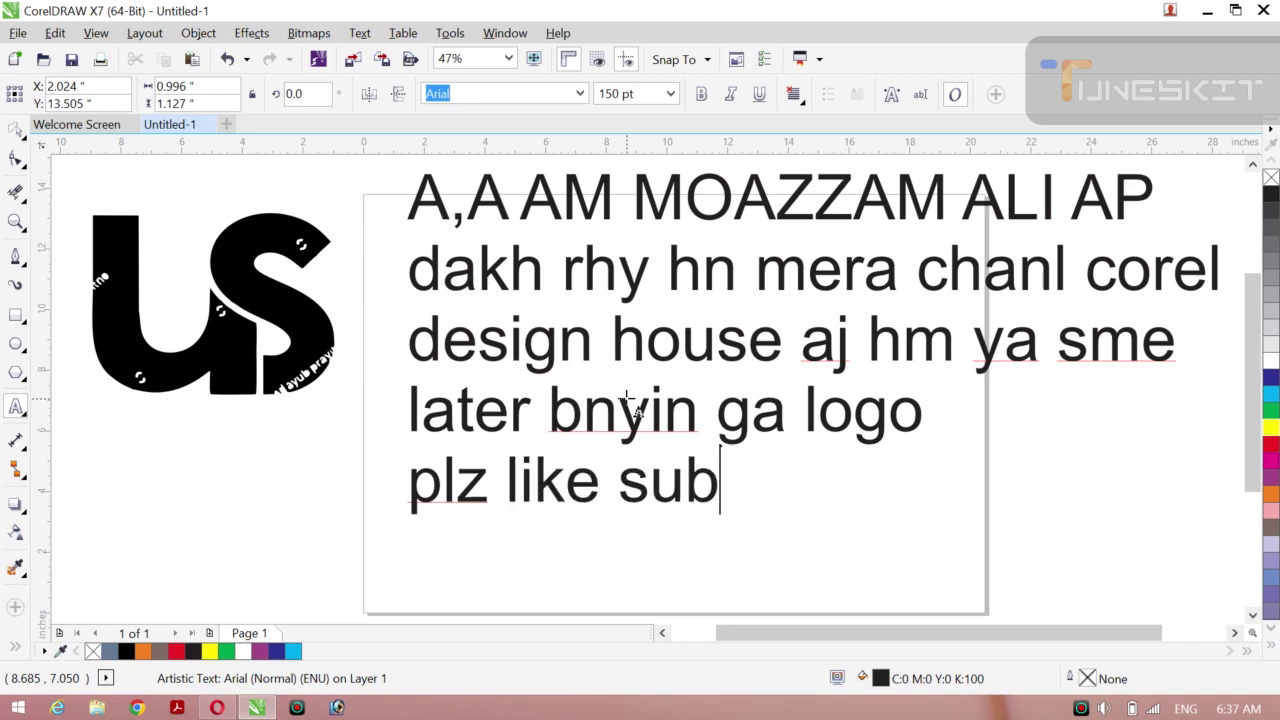
{"action": "type", "text": "scrib my"}
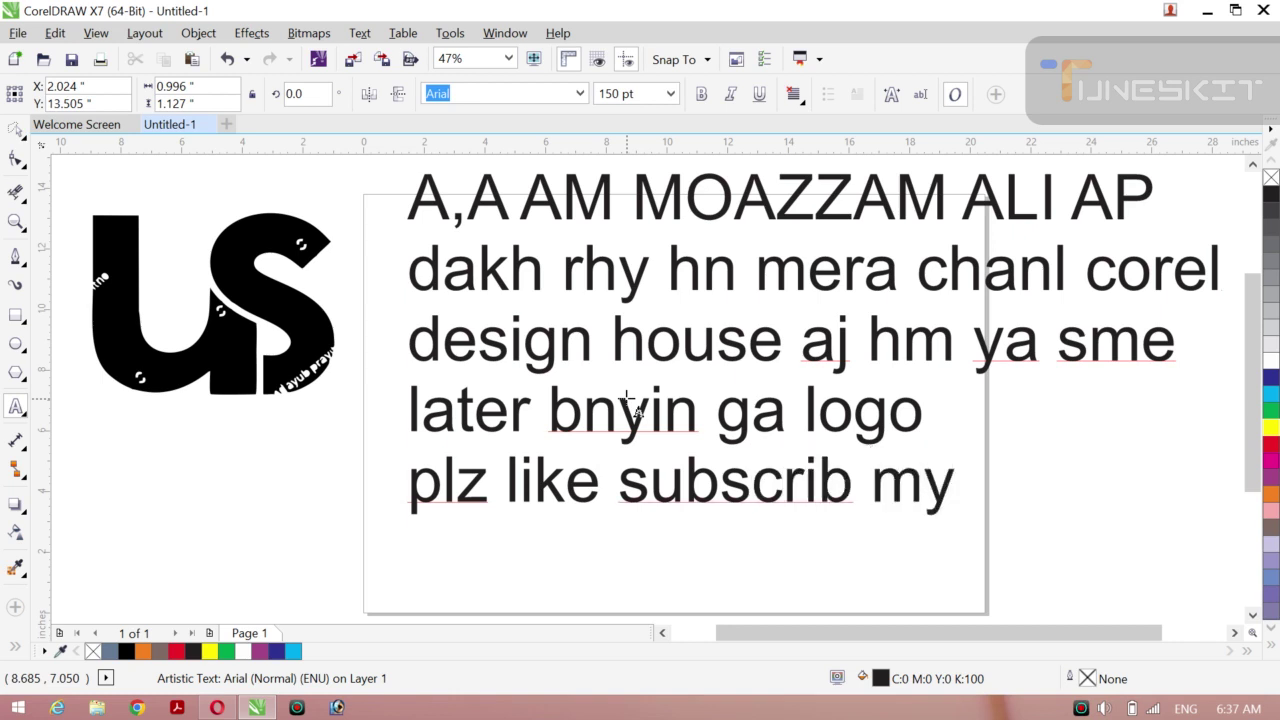
{"action": "type", "text": " chanl"}
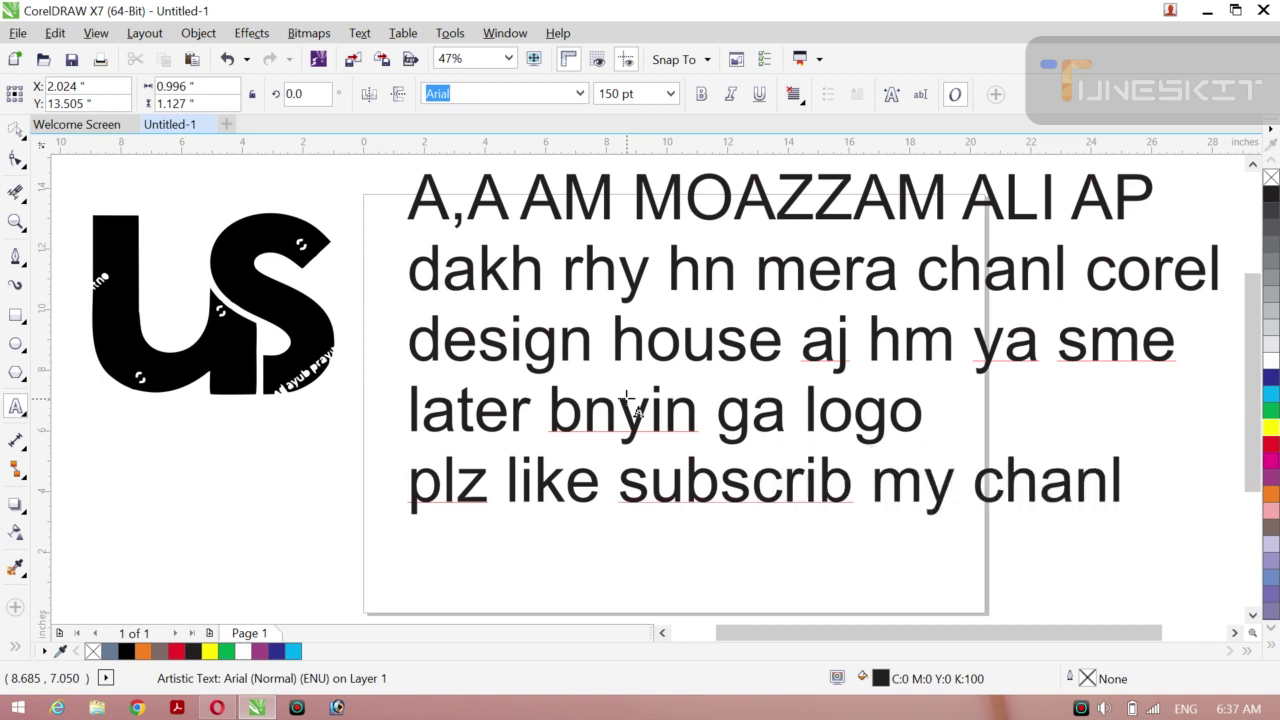
Replace the entire greeting text with a new message beginning "start krny sy".
{"action": "key", "text": "ctrl+a"}
{"action": "key", "text": "Delete"}
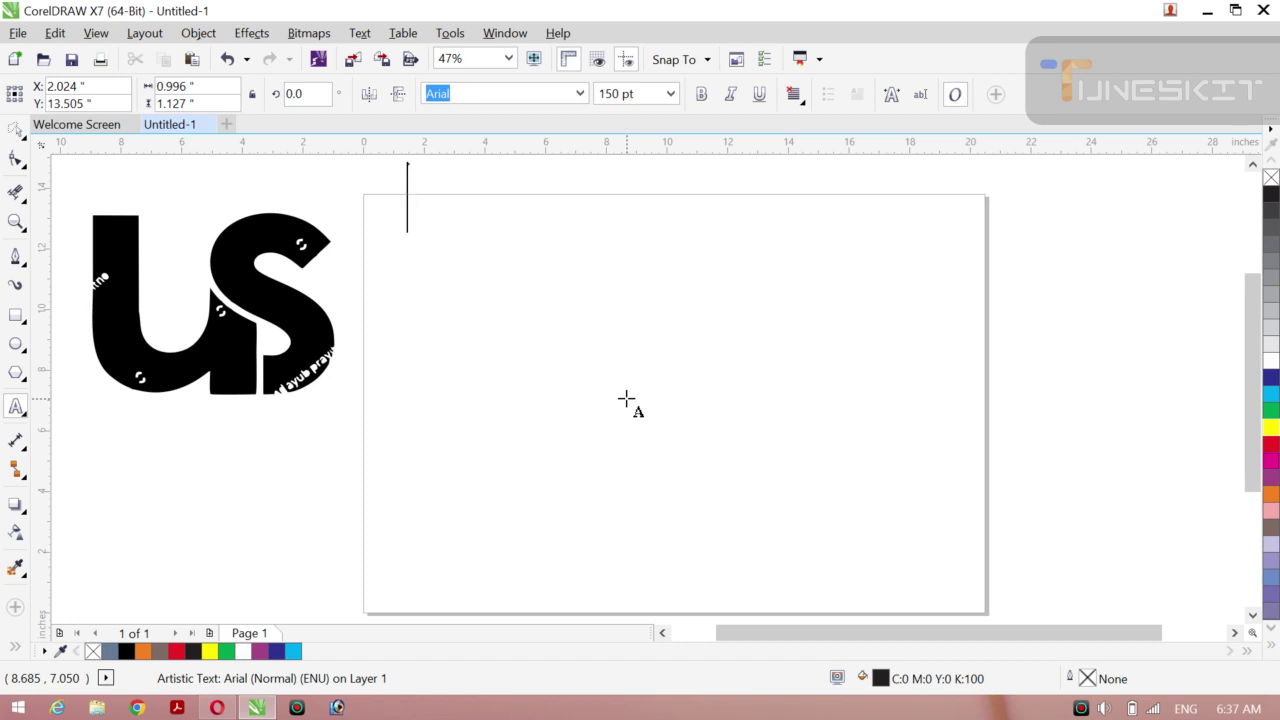
{"action": "type", "text": "sttat"}
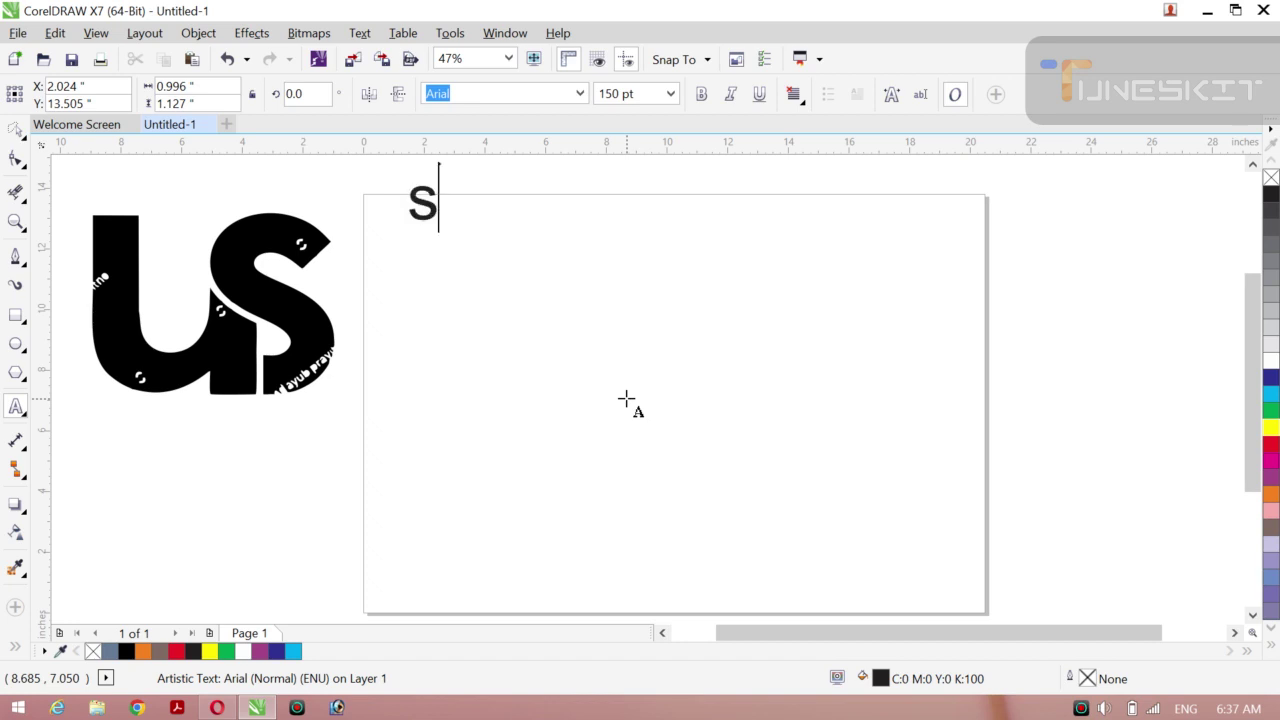
{"action": "key", "text": "BackSpace"}
{"action": "key", "text": "BackSpace"}
{"action": "key", "text": "BackSpace"}
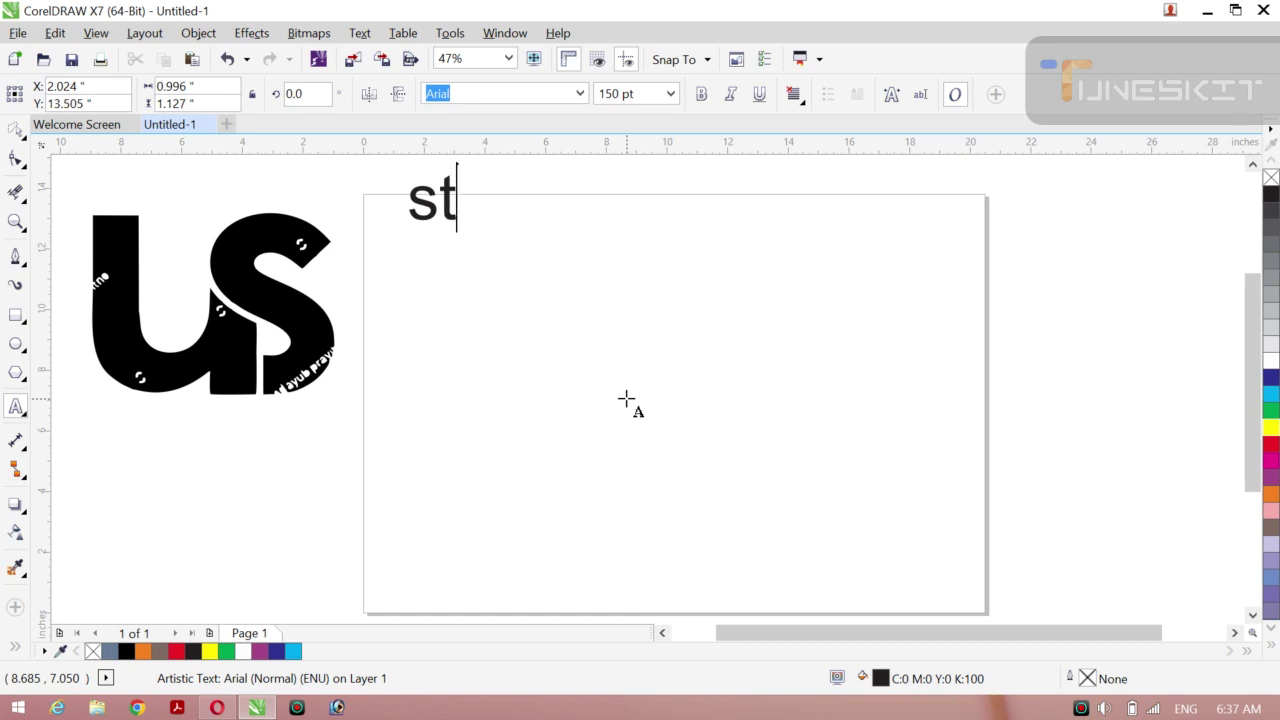
{"action": "type", "text": "art "}
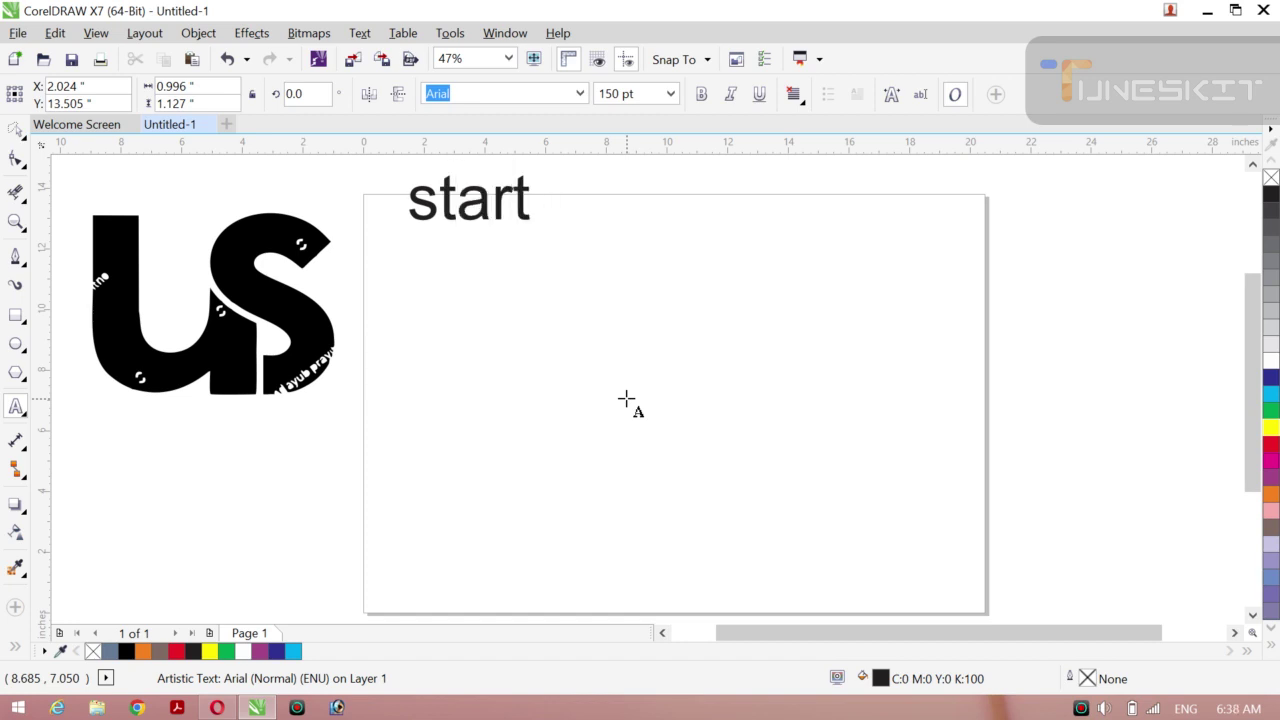
{"action": "type", "text": "krny"}
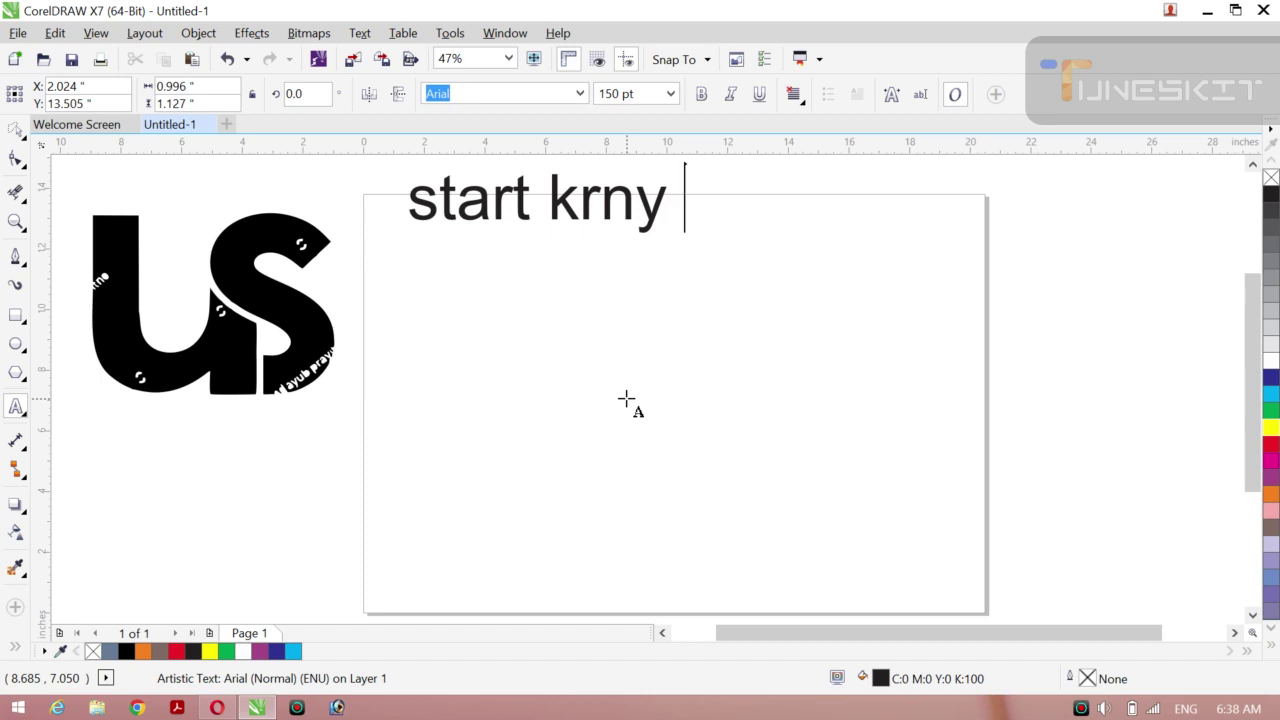
{"action": "type", "text": " syb"}
{"action": "key", "text": "BackSpace"}
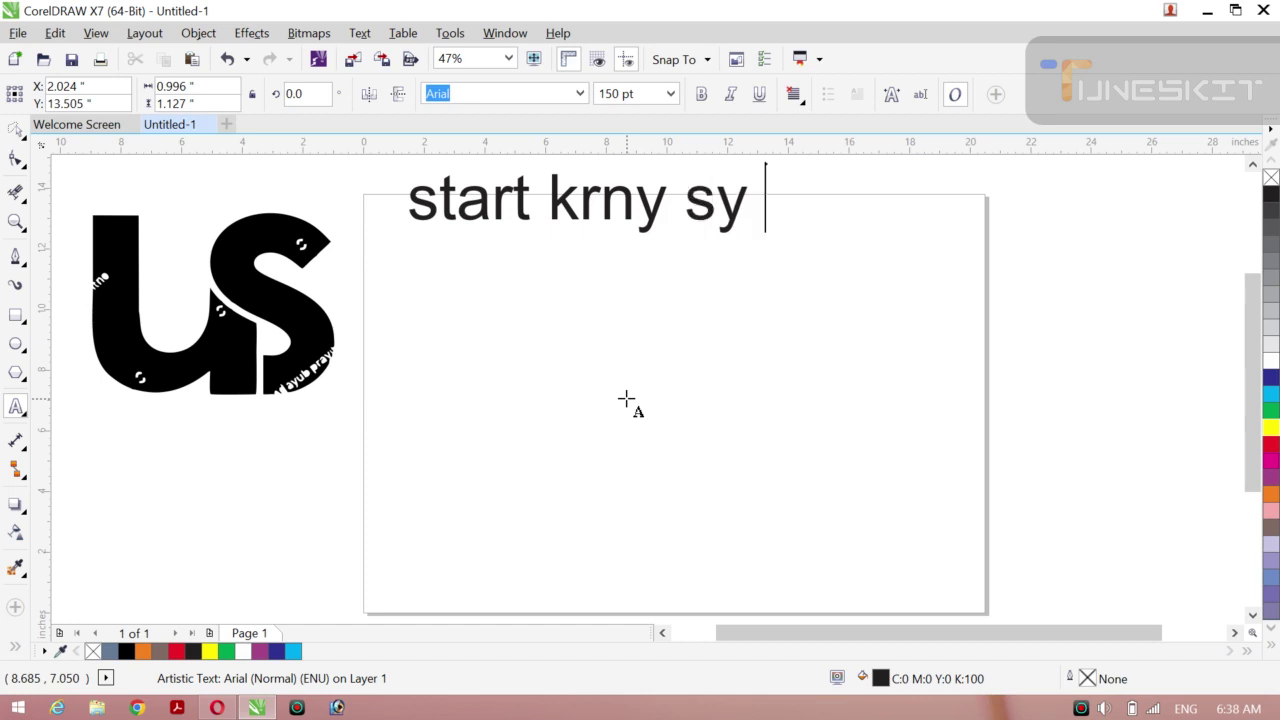
Complete the first line of the message so it reads "start krny sy phly apny eak".
{"action": "type", "text": "phly "}
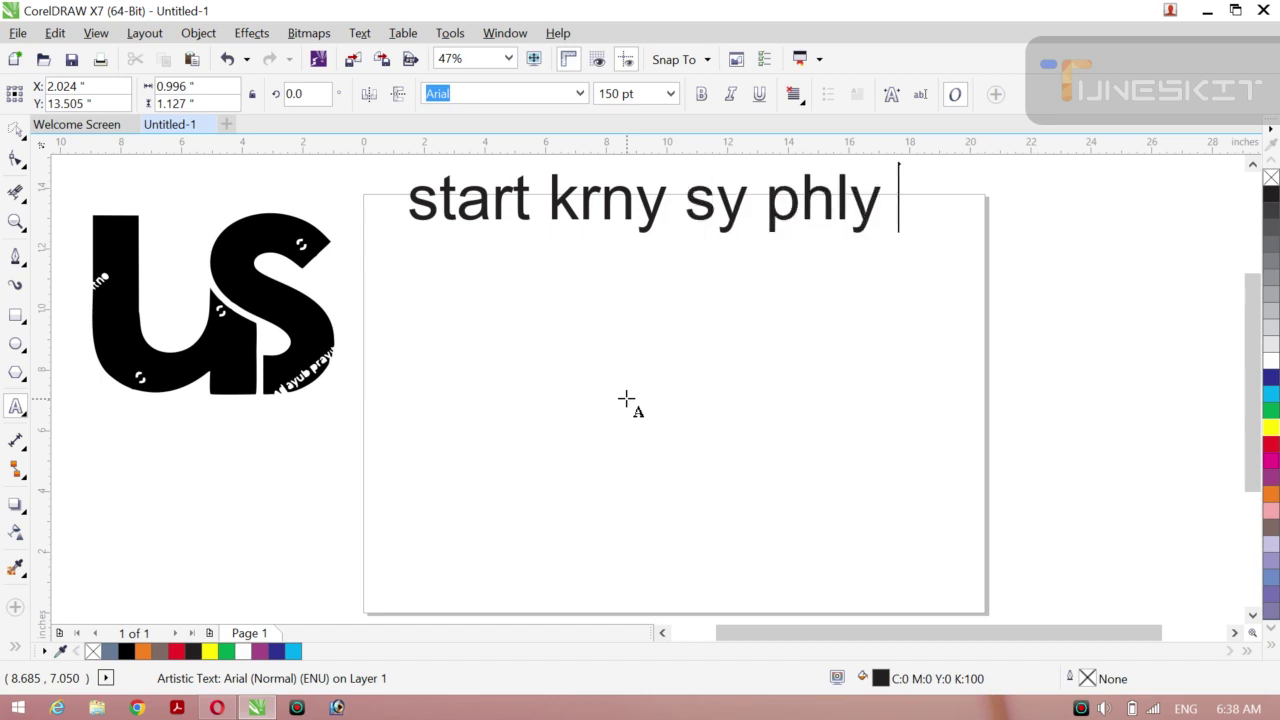
{"action": "type", "text": "apny "}
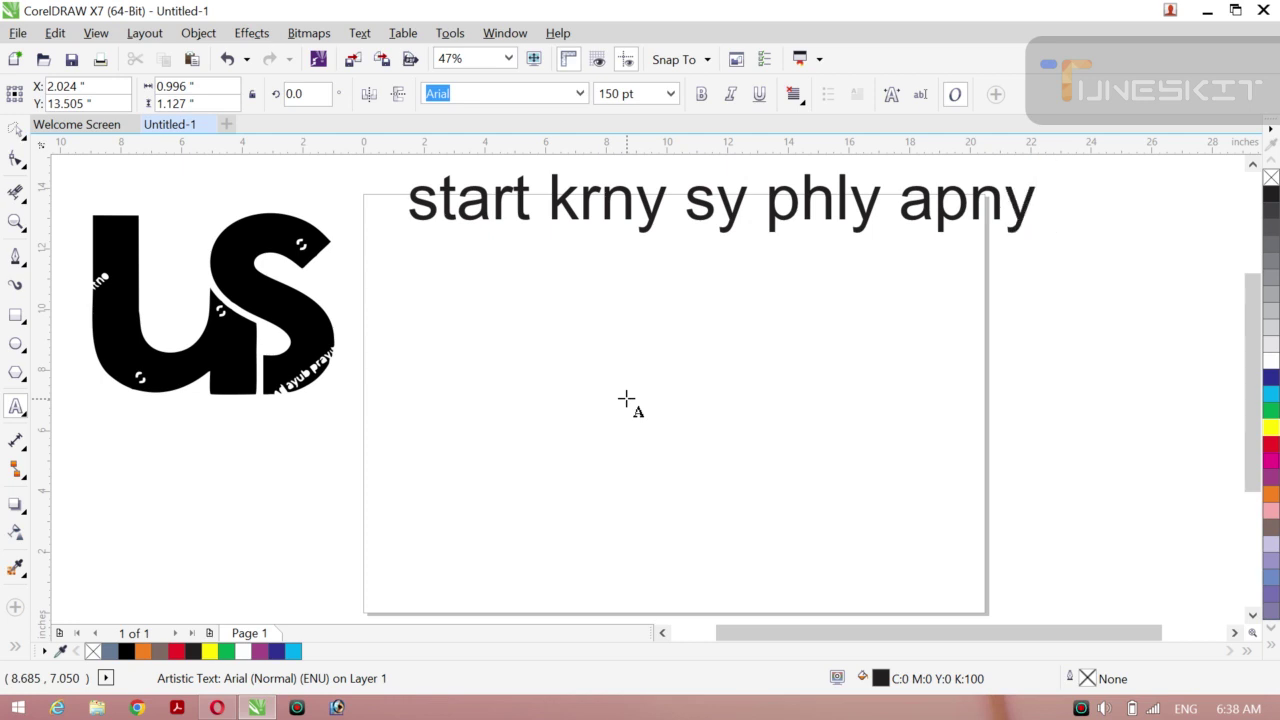
{"action": "type", "text": "eak"}
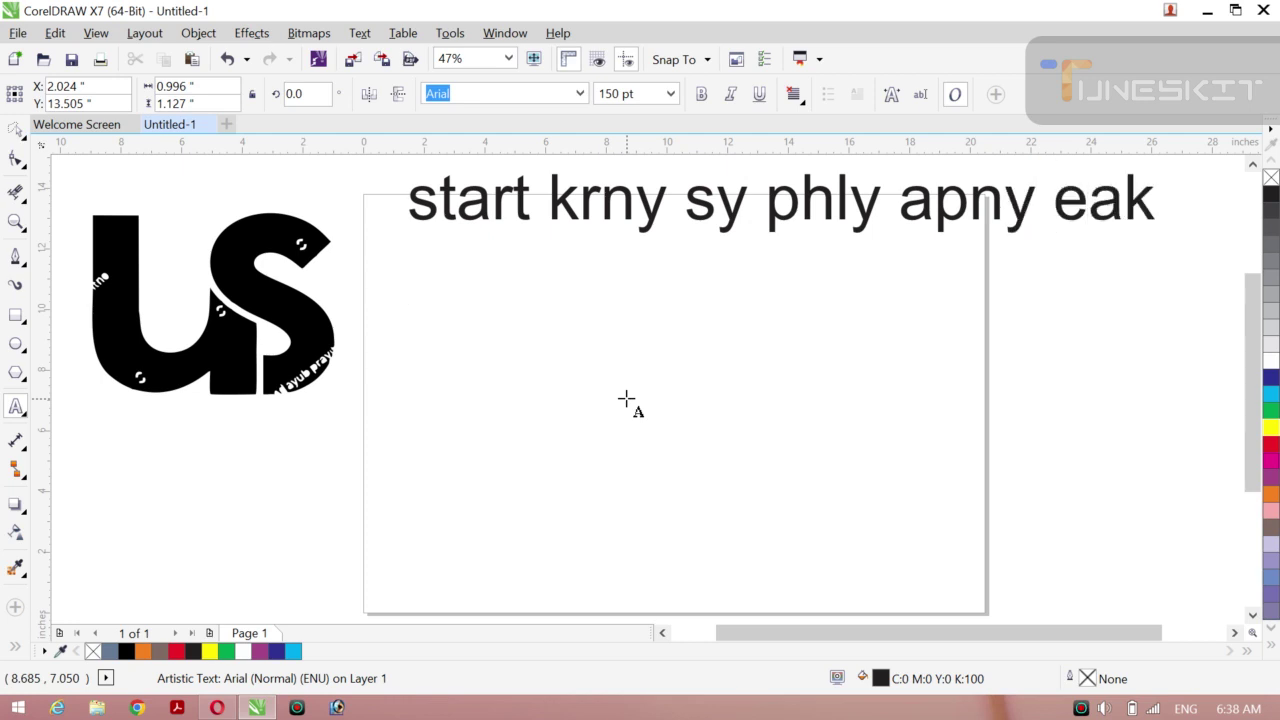
Write the second line of the message as "drood shreef par lena ha".
{"action": "type", "text": "dr"}
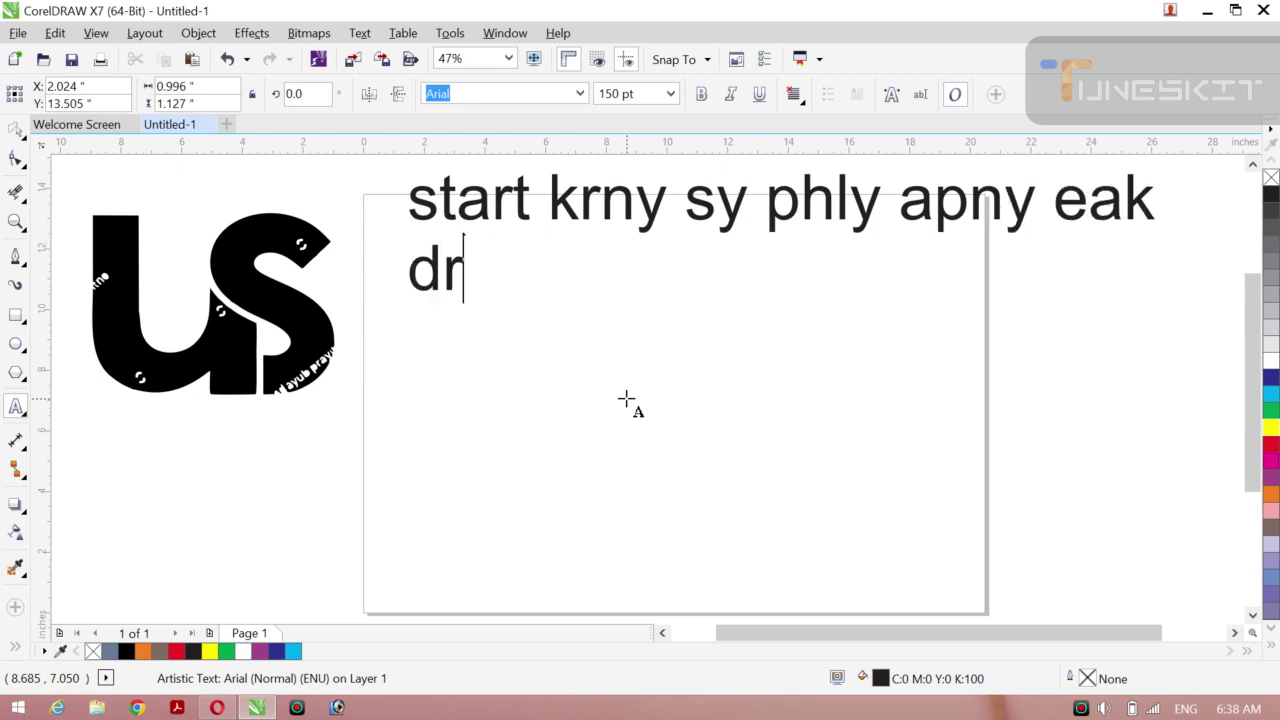
{"action": "type", "text": "ood s"}
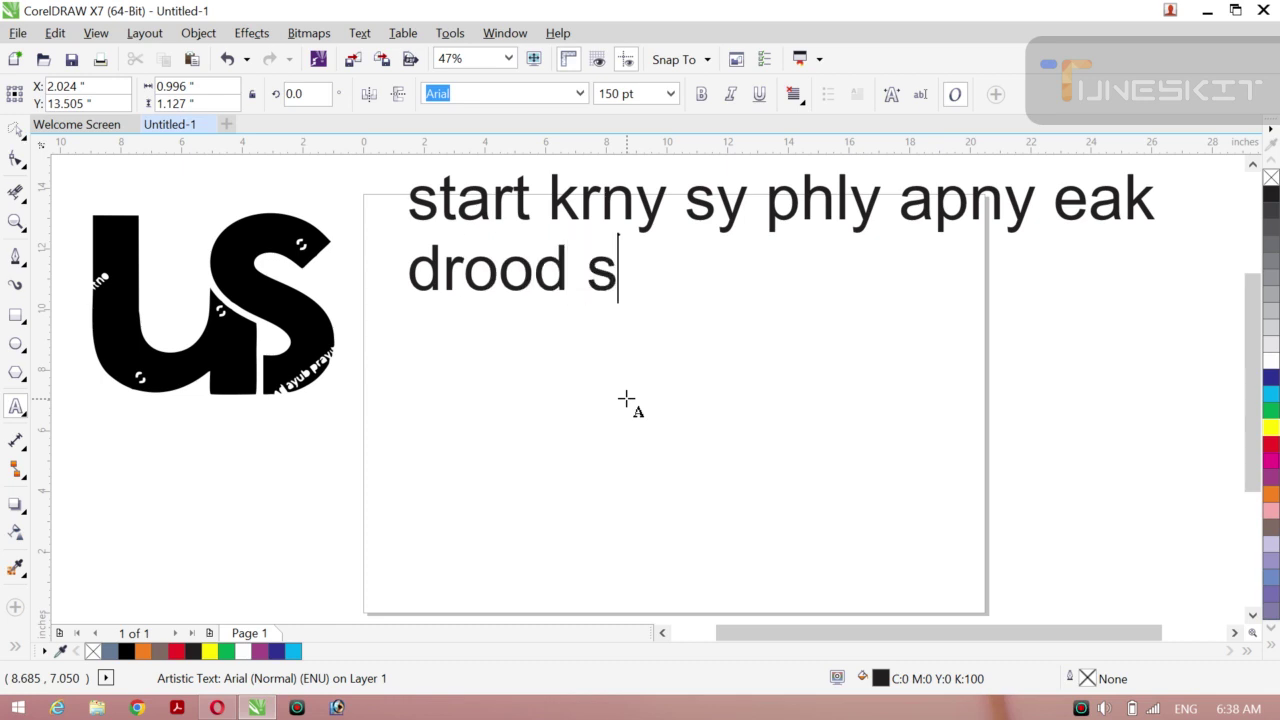
{"action": "type", "text": "hreef "}
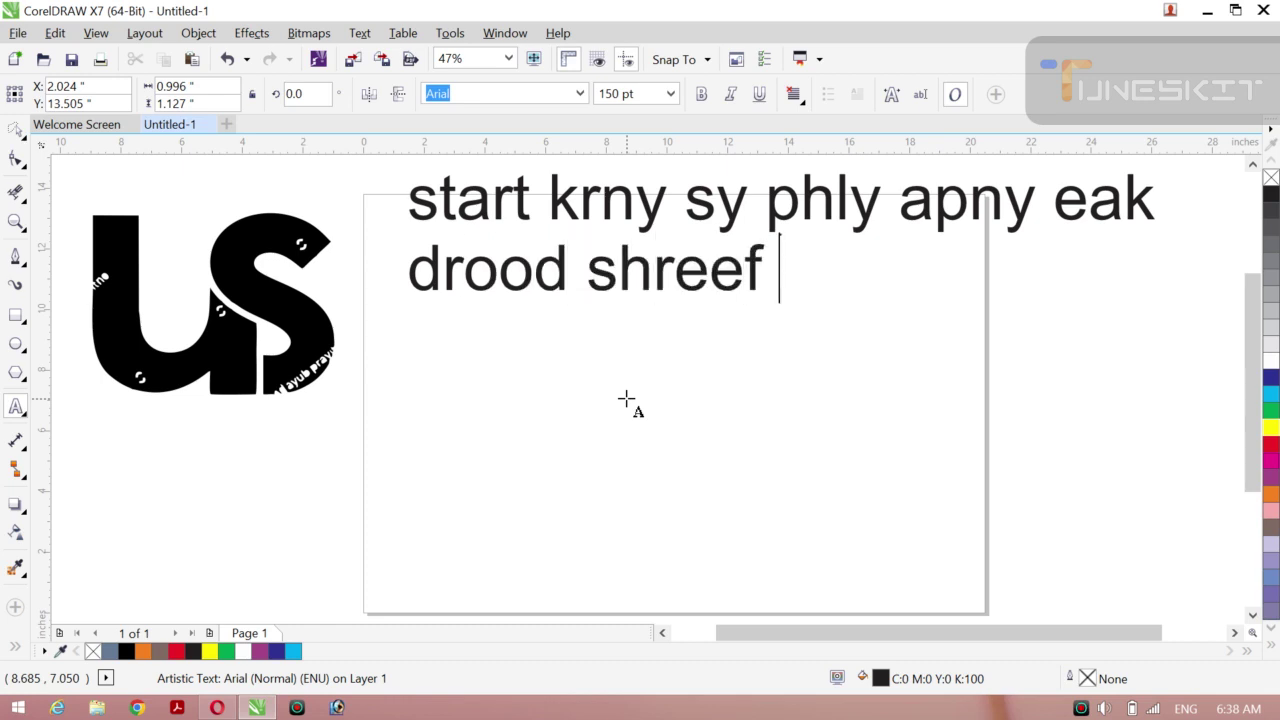
{"action": "type", "text": "par le"}
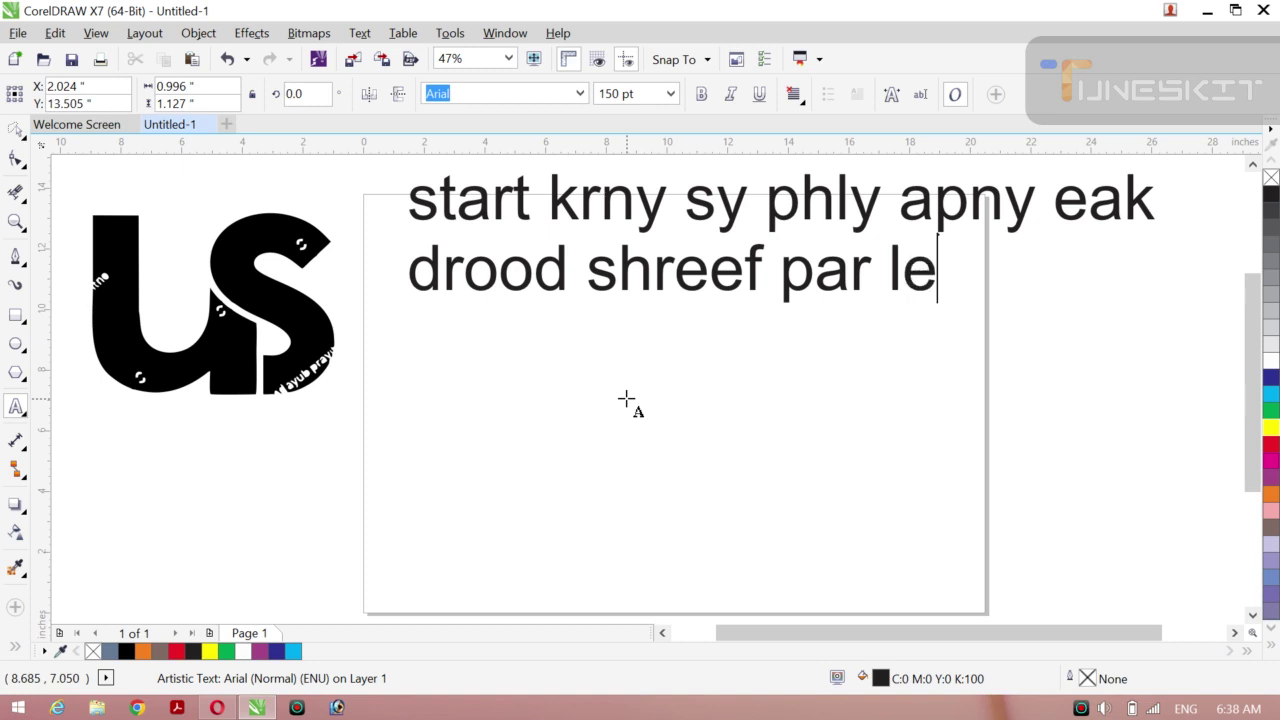
{"action": "type", "text": "na ha "}
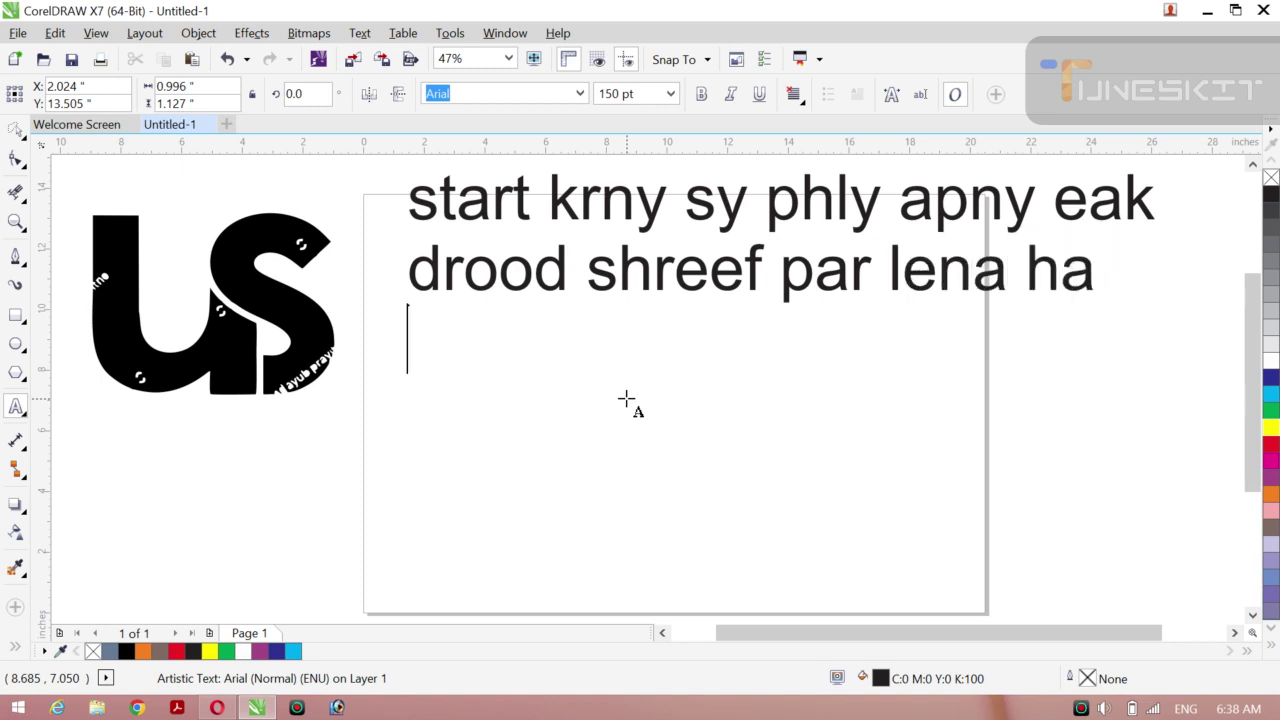
Write the third line of the message as "dunia our akhrt ki kamybi".
{"action": "type", "text": "dunia "}
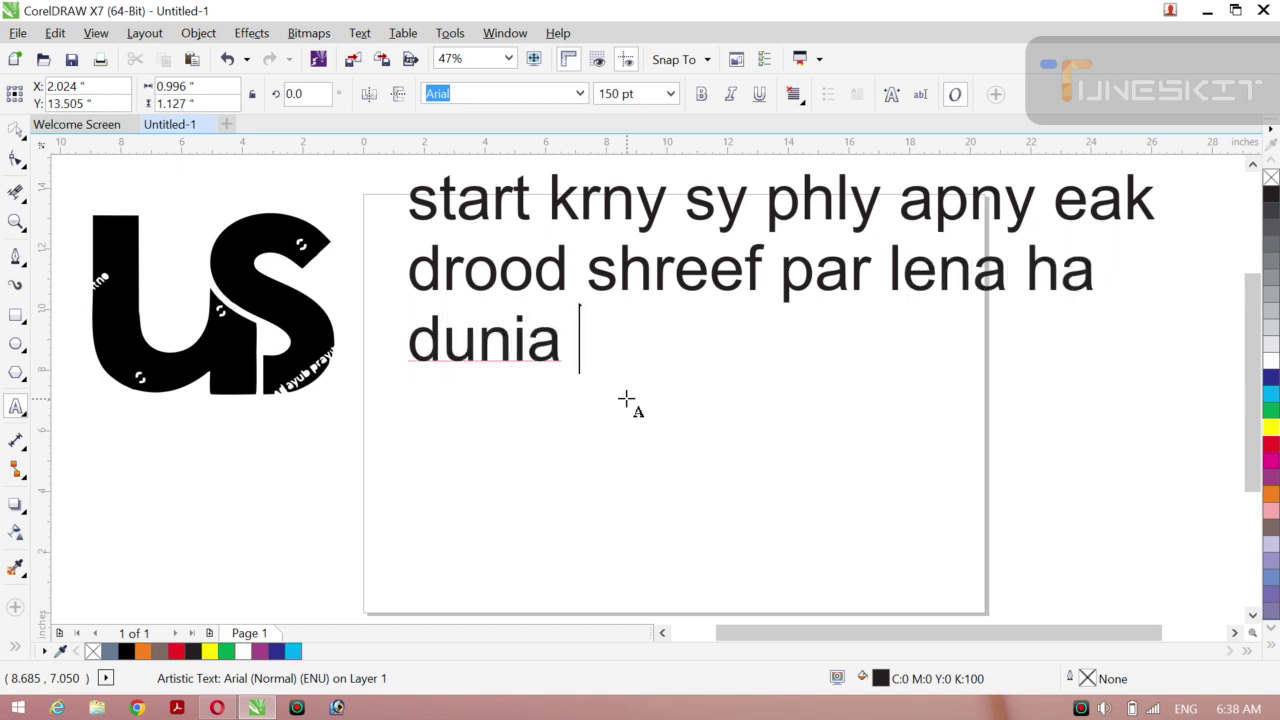
{"action": "type", "text": "our a"}
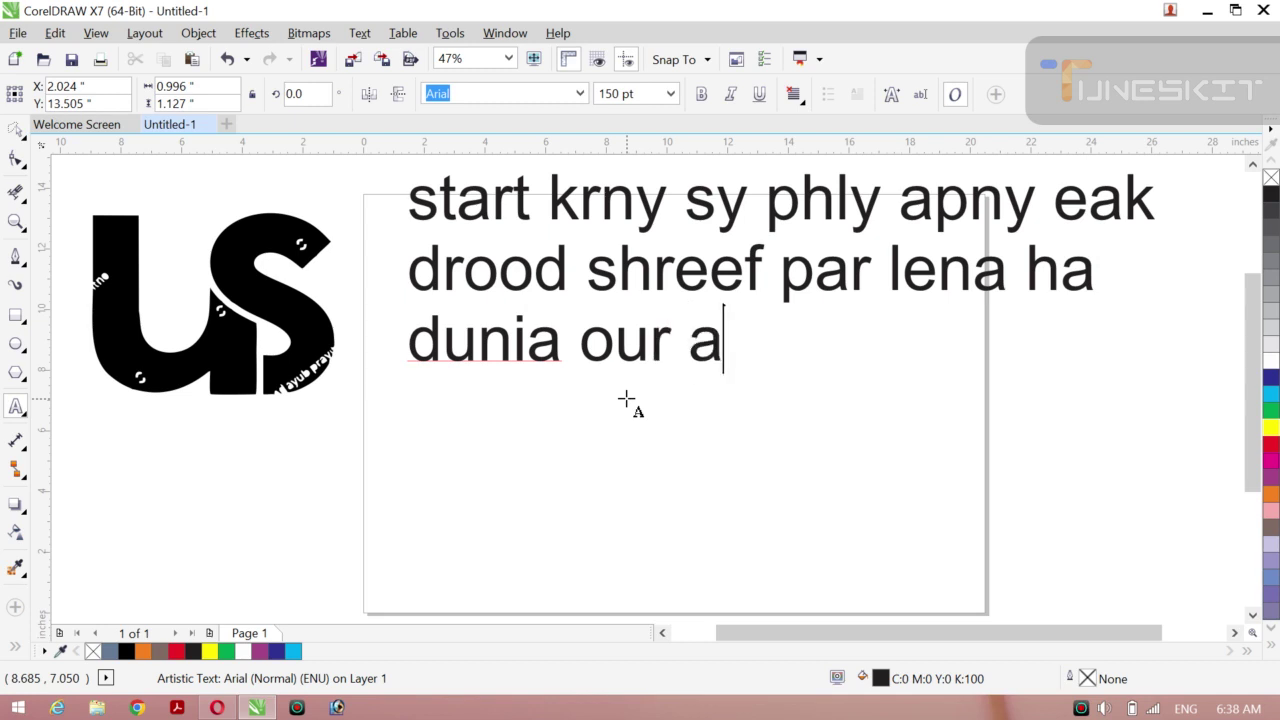
{"action": "type", "text": "k"}
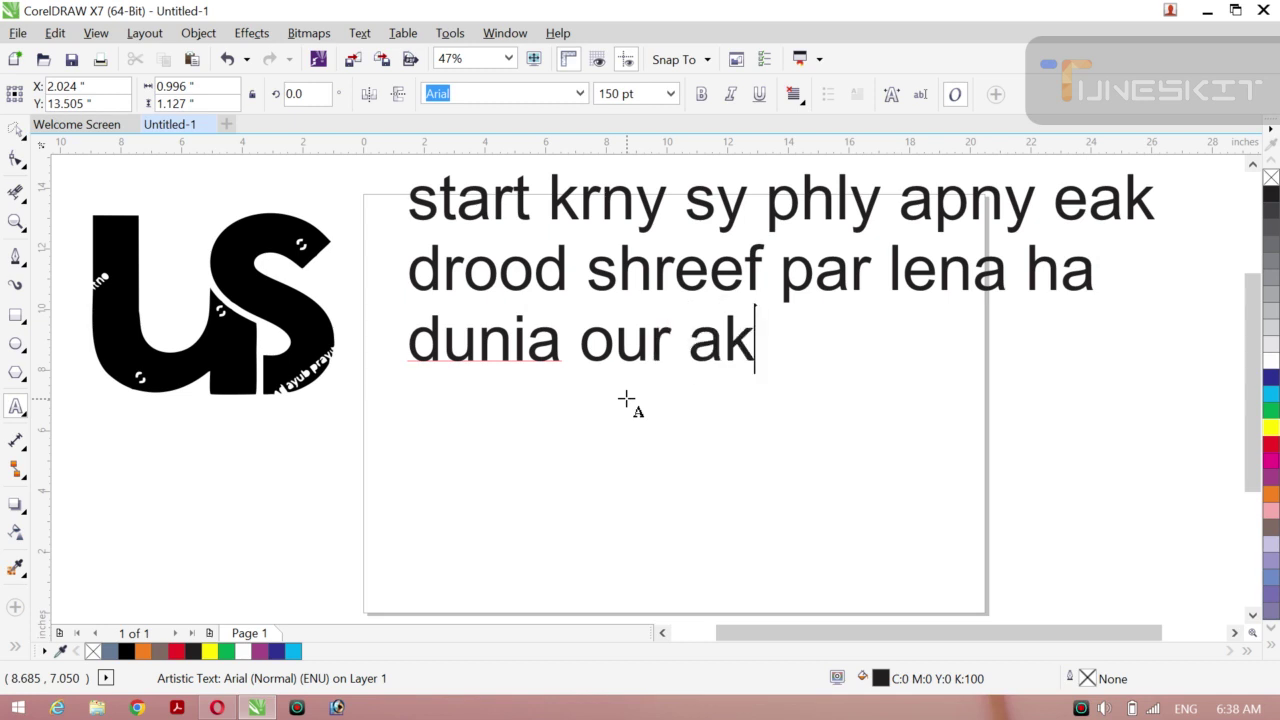
{"action": "type", "text": "hrt "}
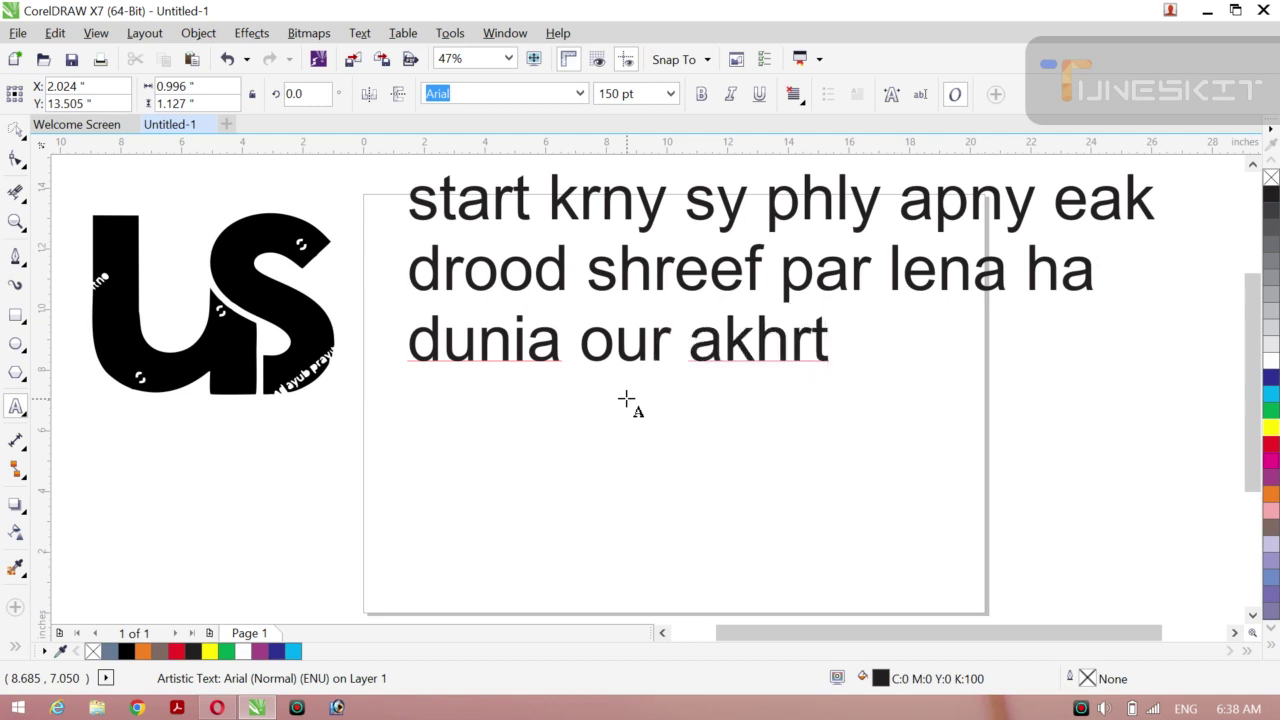
{"action": "type", "text": "ki "}
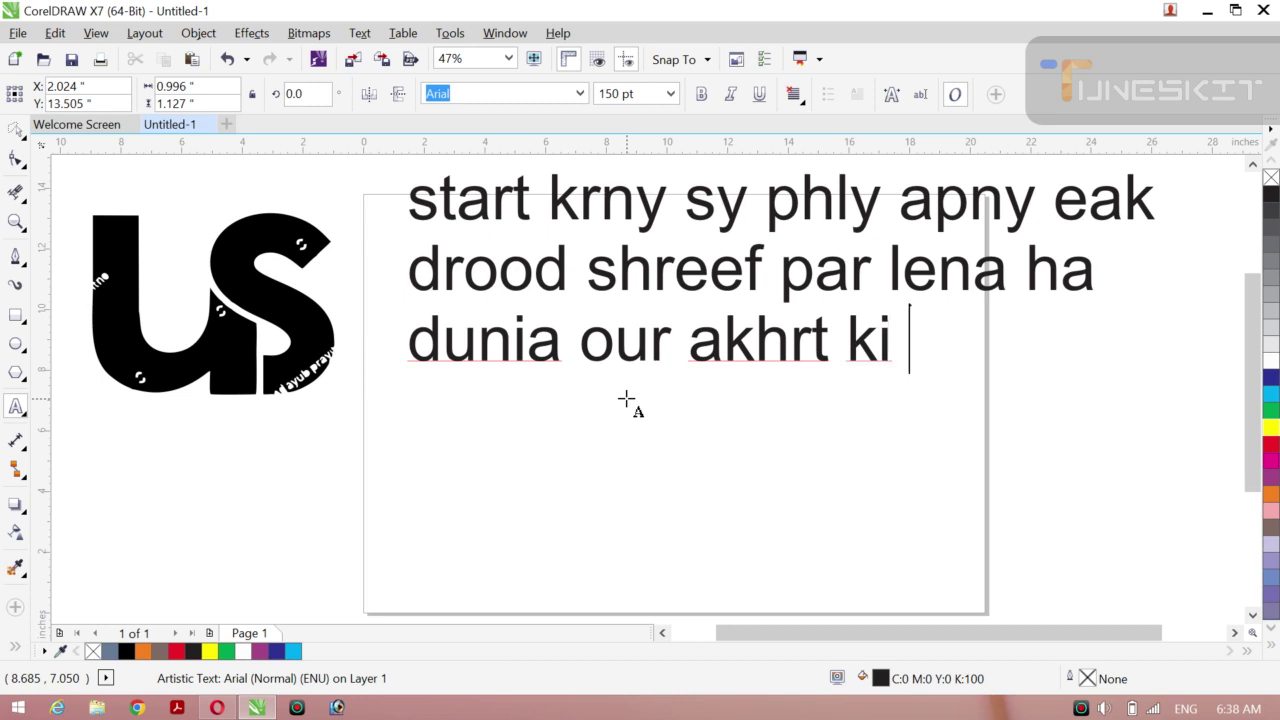
{"action": "type", "text": "kamy"}
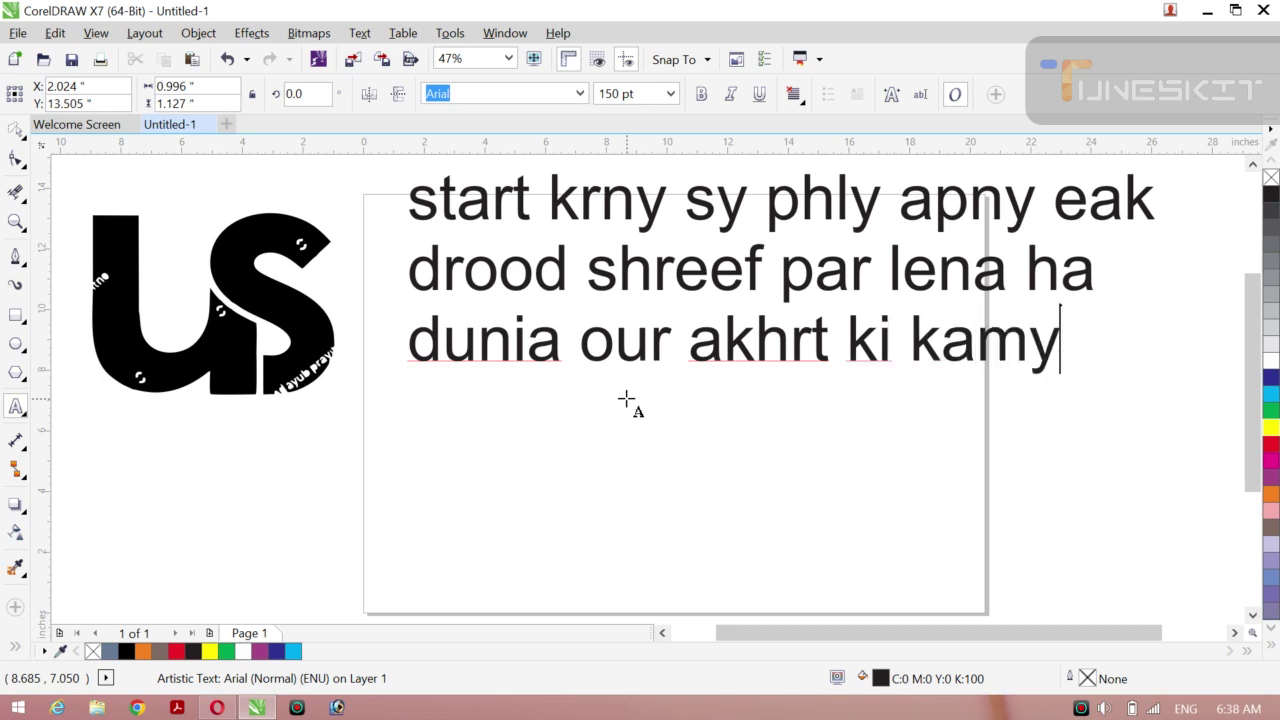
{"action": "type", "text": "bi"}
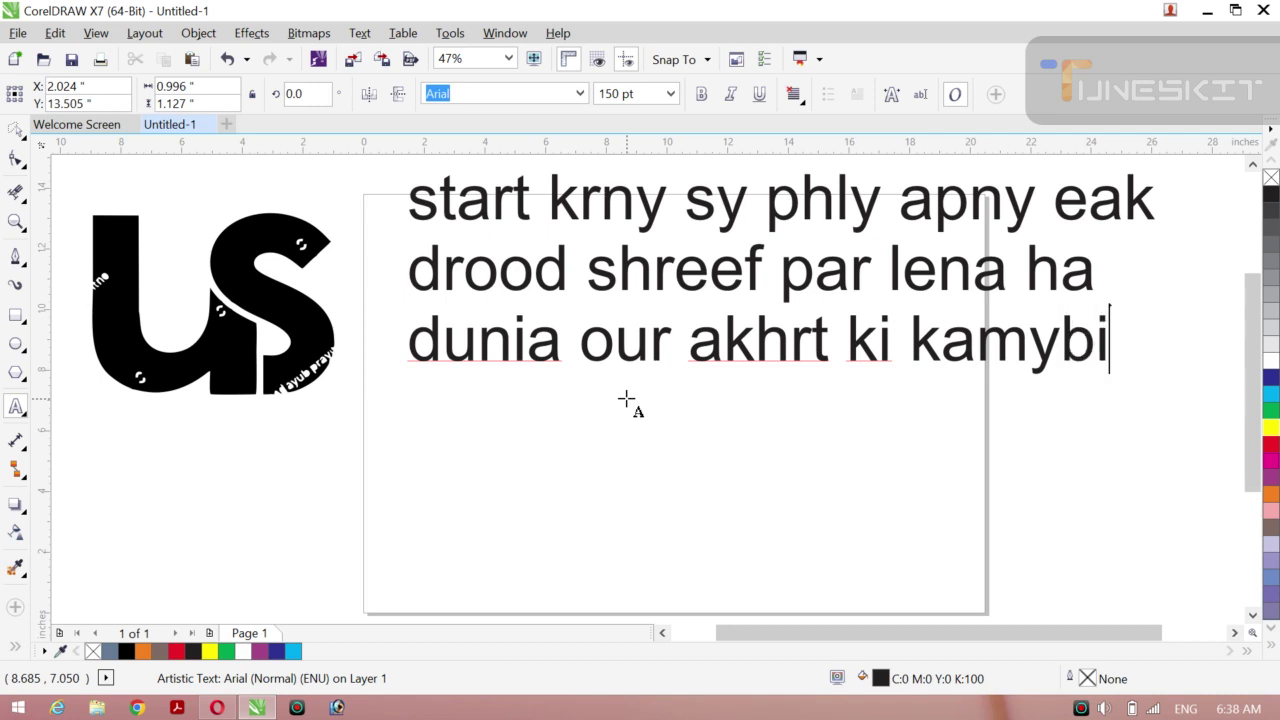
Write the fourth line of the message as "ha drood shreef mn".
{"action": "key", "text": "Return"}
{"action": "type", "text": "ha"}
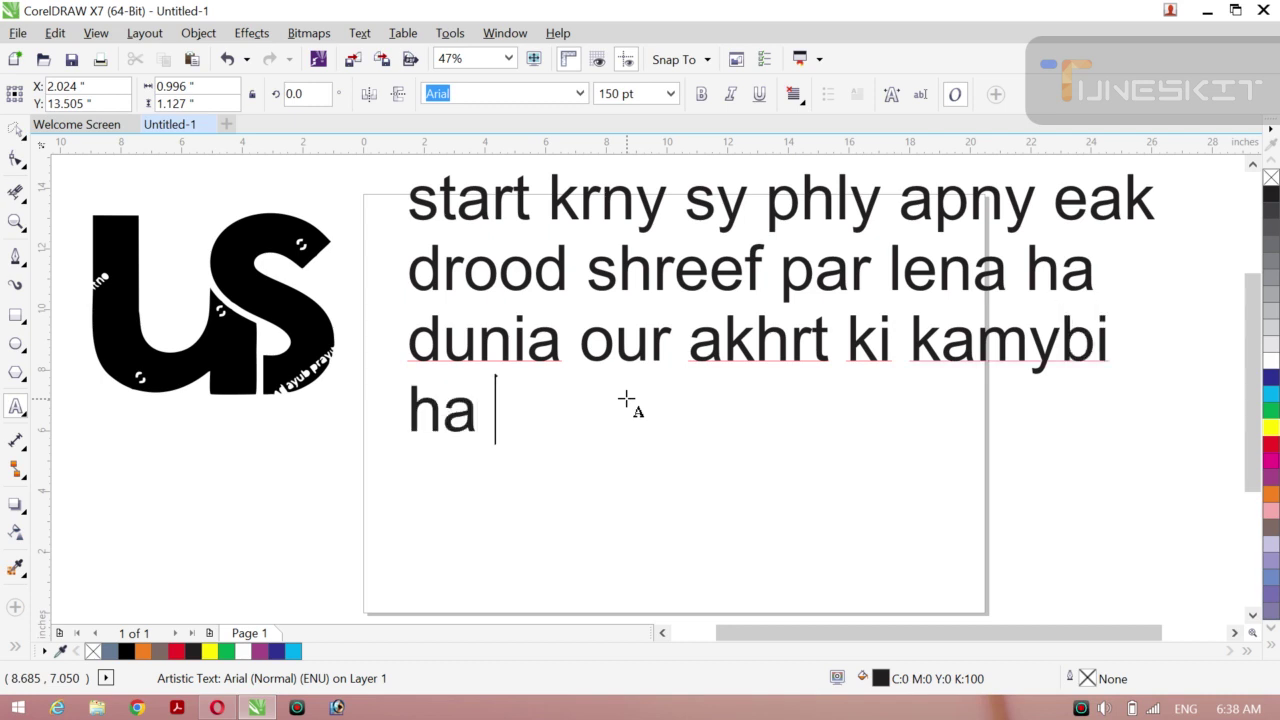
{"action": "type", "text": " drood sh"}
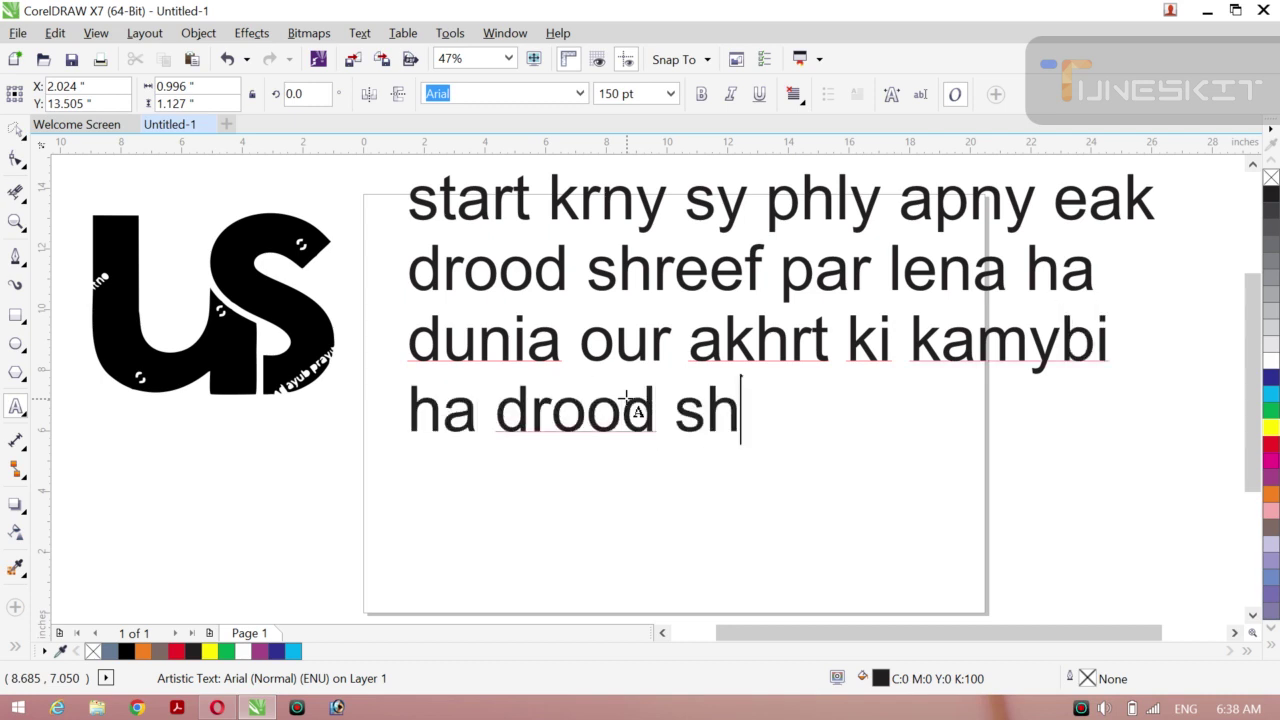
{"action": "type", "text": "reef mn"}
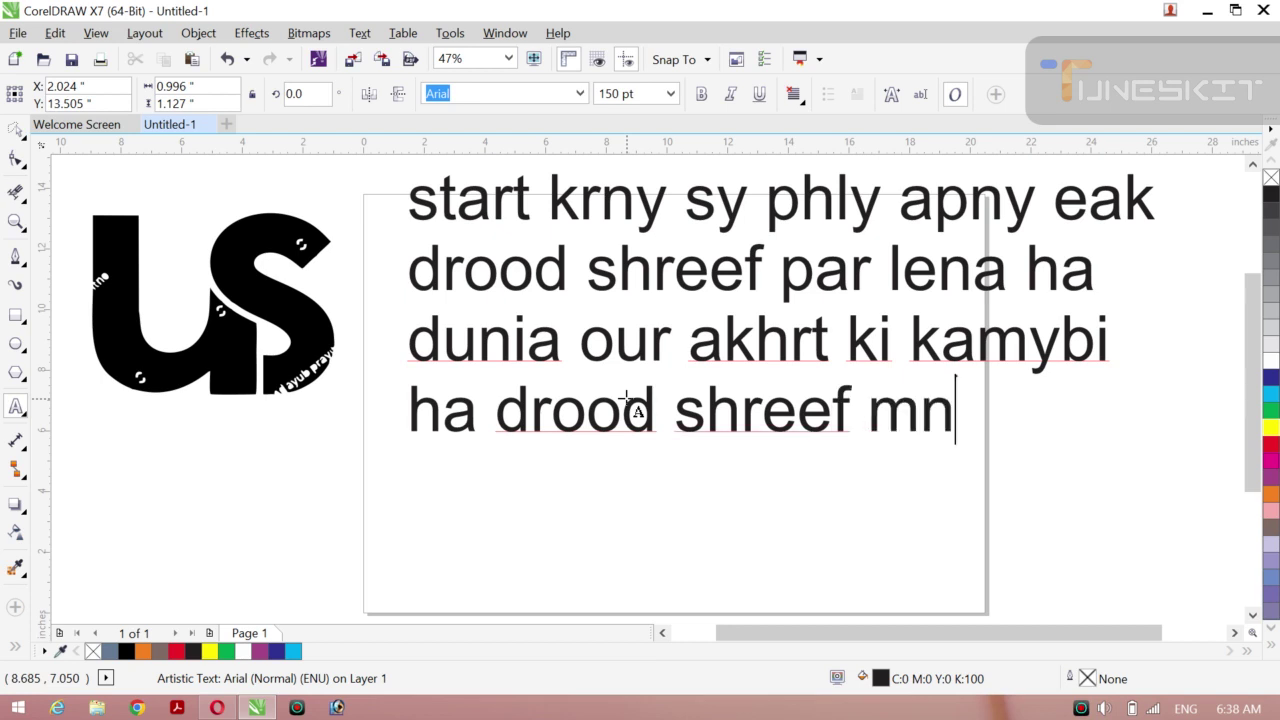
Replace the entire message text with "now start".
{"action": "key", "text": "ctrl+a"}
{"action": "key", "text": "Delete"}
{"action": "type", "text": "now "}
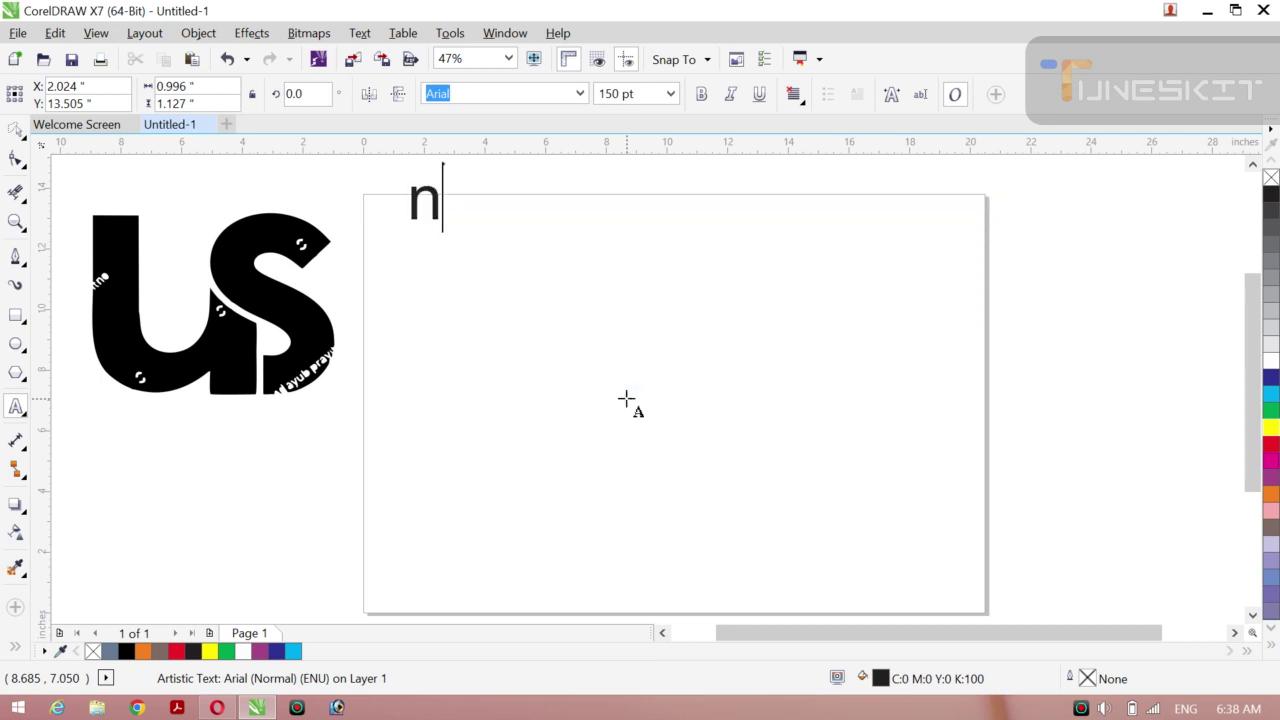
{"action": "type", "text": "s"}
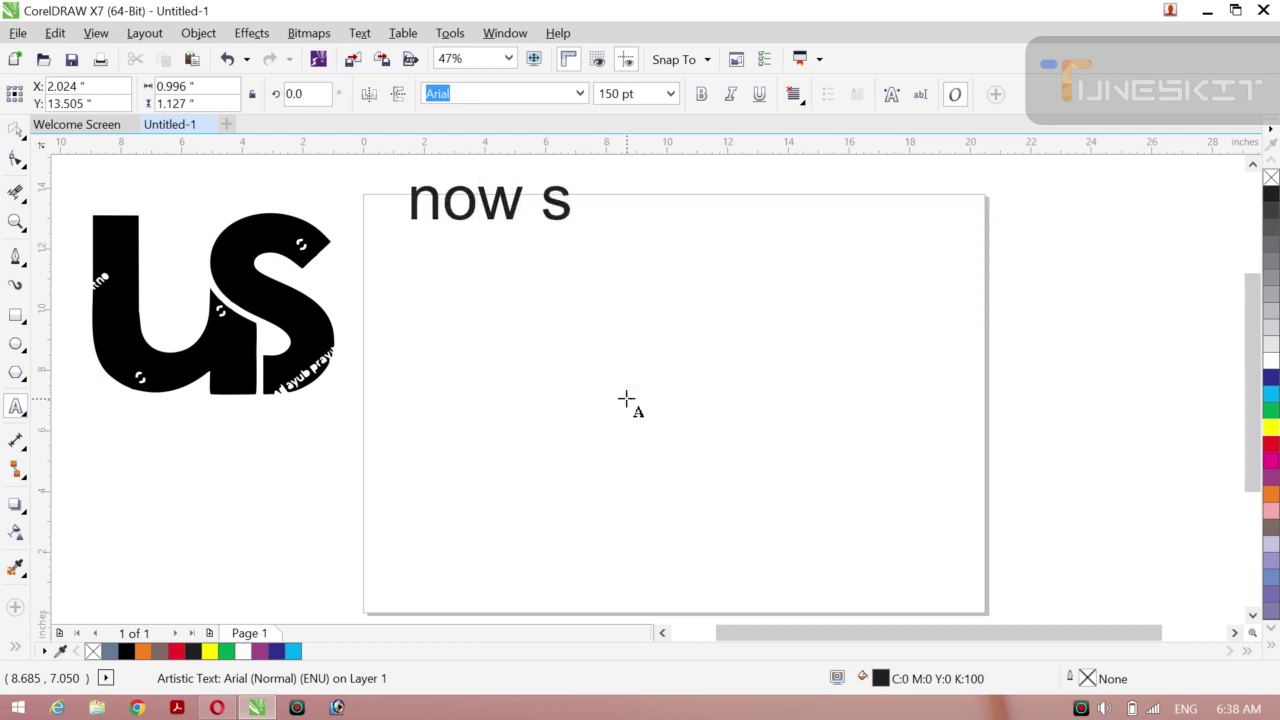
{"action": "type", "text": "rtara"}
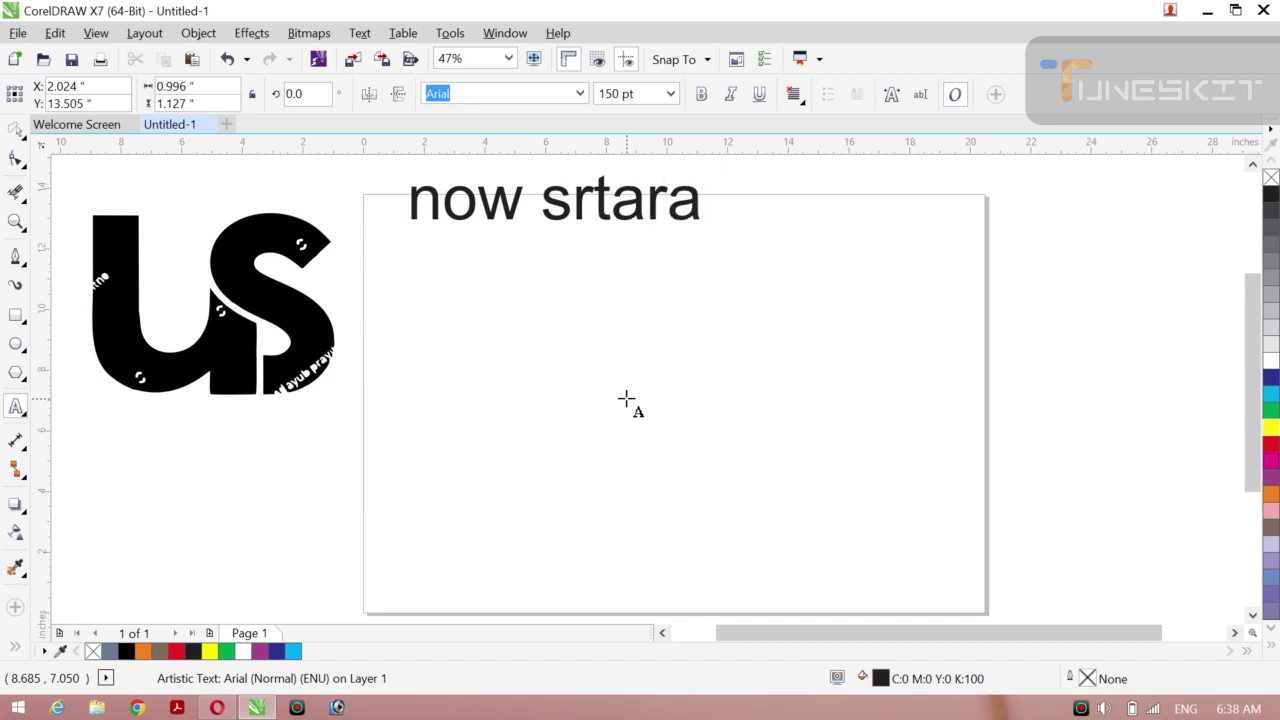
{"action": "key", "text": "BackSpace"}
{"action": "key", "text": "BackSpace"}
{"action": "key", "text": "BackSpace"}
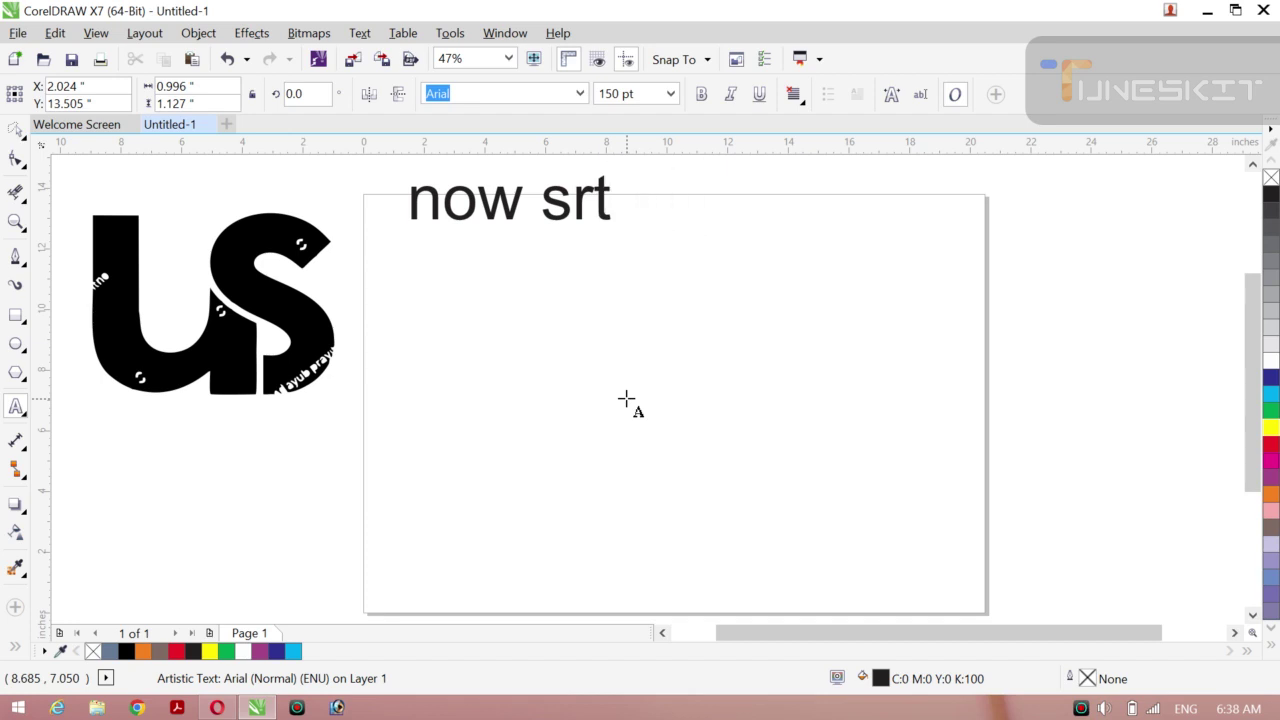
{"action": "key", "text": "BackSpace"}
{"action": "key", "text": "BackSpace"}
{"action": "type", "text": "tarr"}
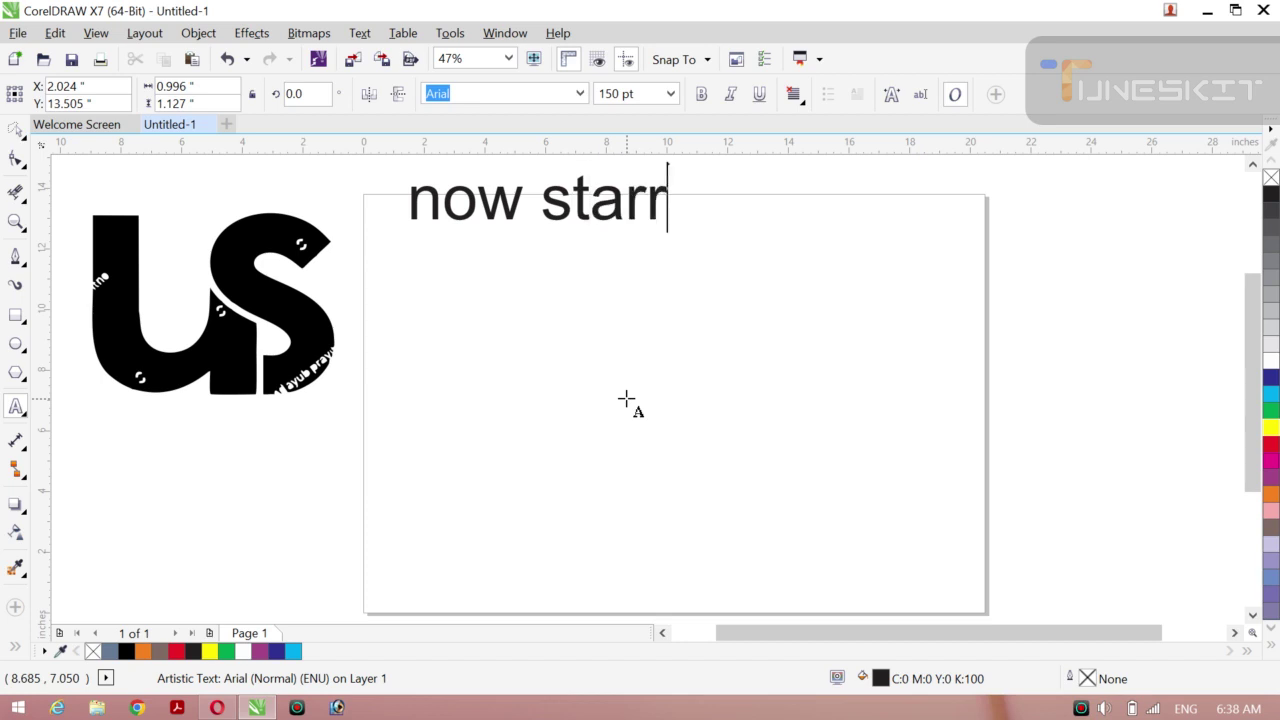
{"action": "key", "text": "BackSpace"}
{"action": "type", "text": "t"}
Delete the whole message text from the page and switch to the Pick tool.
{"action": "key", "text": "ctrl+a"}
{"action": "key", "text": "BackSpace"}
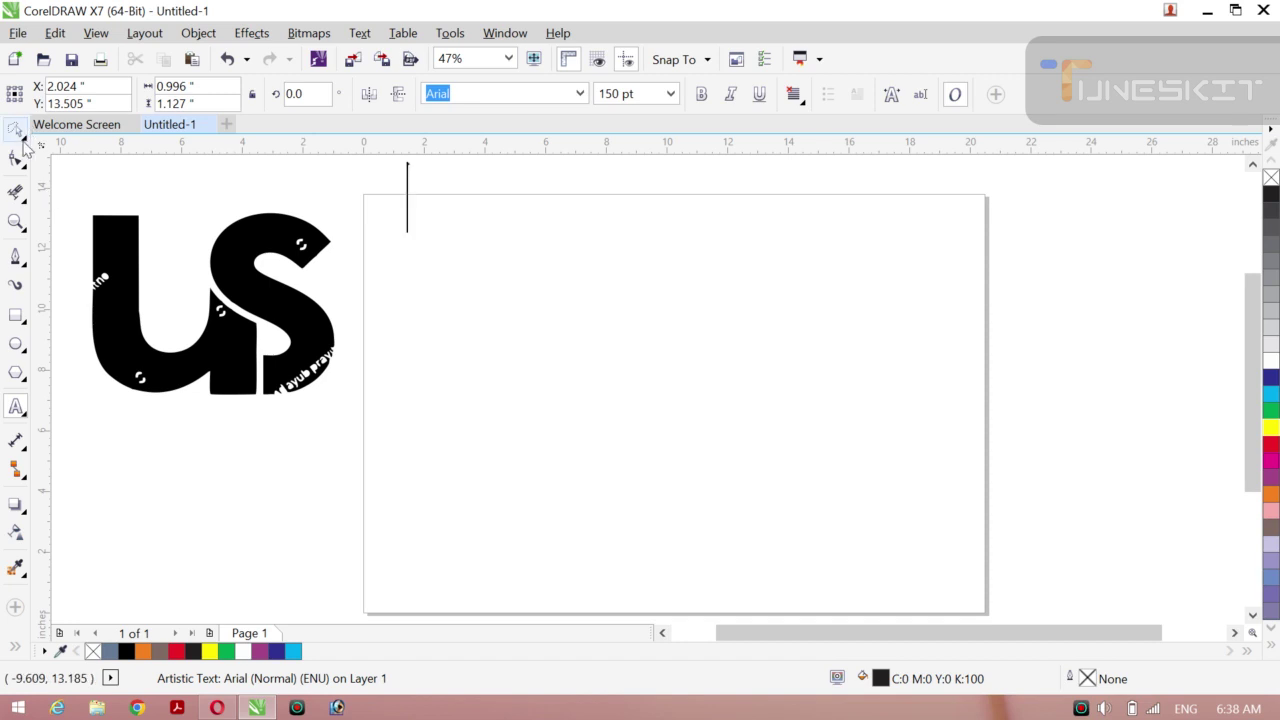
{"action": "left_click", "coordinate": [21, 136]}
{"action": "left_click", "coordinate": [70, 126]}
Move the "us" sample down and to the right until it sits against the page's left edge.
{"action": "left_click", "coordinate": [180, 380]}
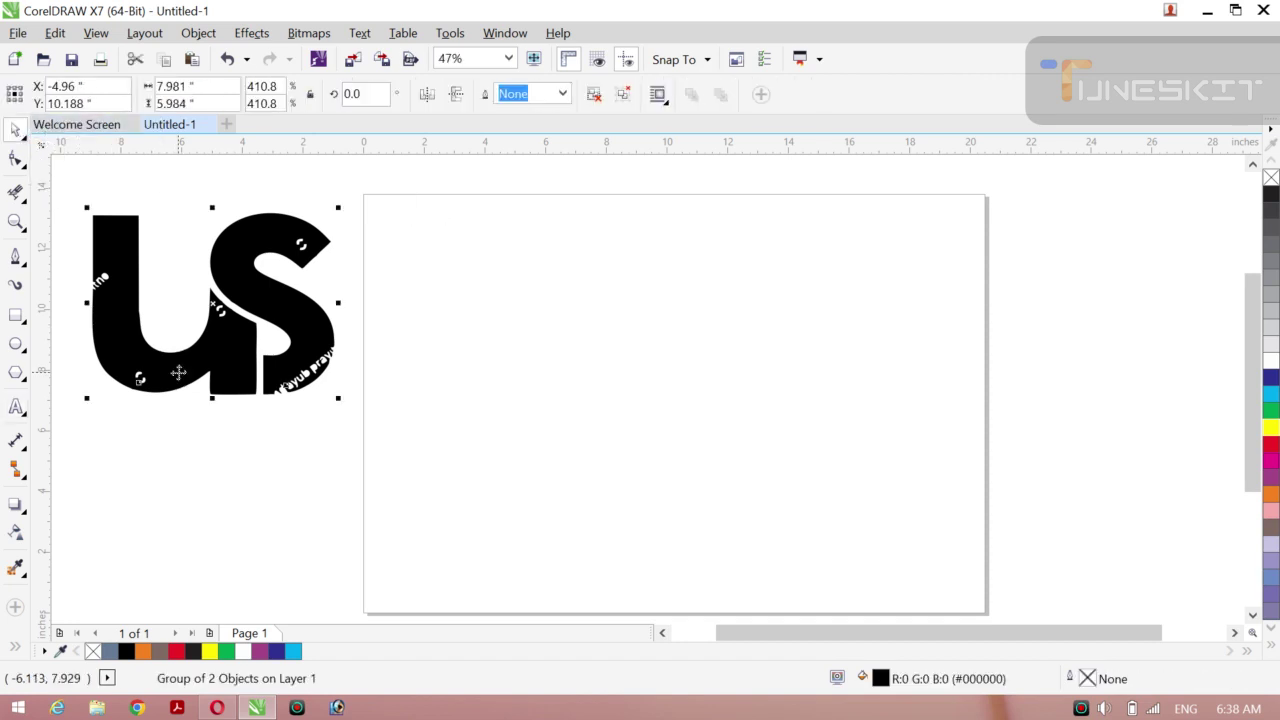
{"action": "left_click_drag", "start_coordinate": [180, 380], "coordinate": [209, 442]}
{"action": "left_click", "coordinate": [193, 387]}
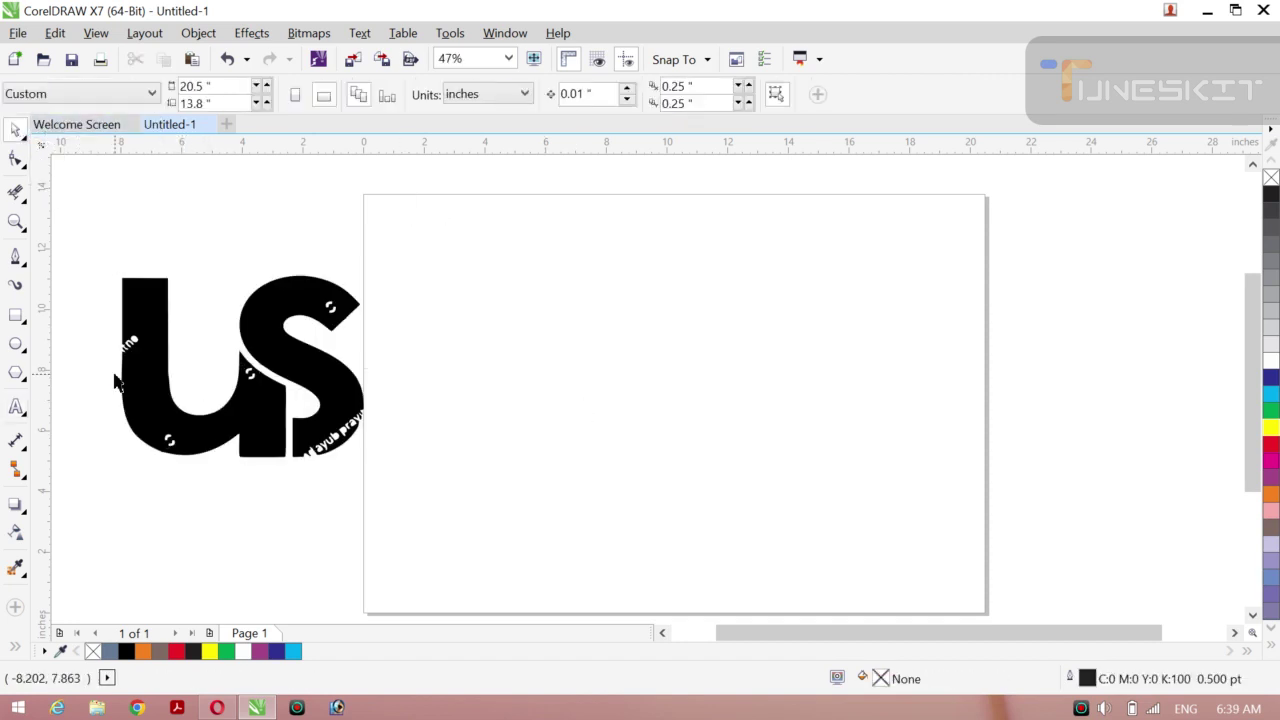
Add the artistic text "us" in 200 pt Arial on the left half of the page.
{"action": "left_click", "coordinate": [15, 406]}
{"action": "left_click", "coordinate": [460, 362]}
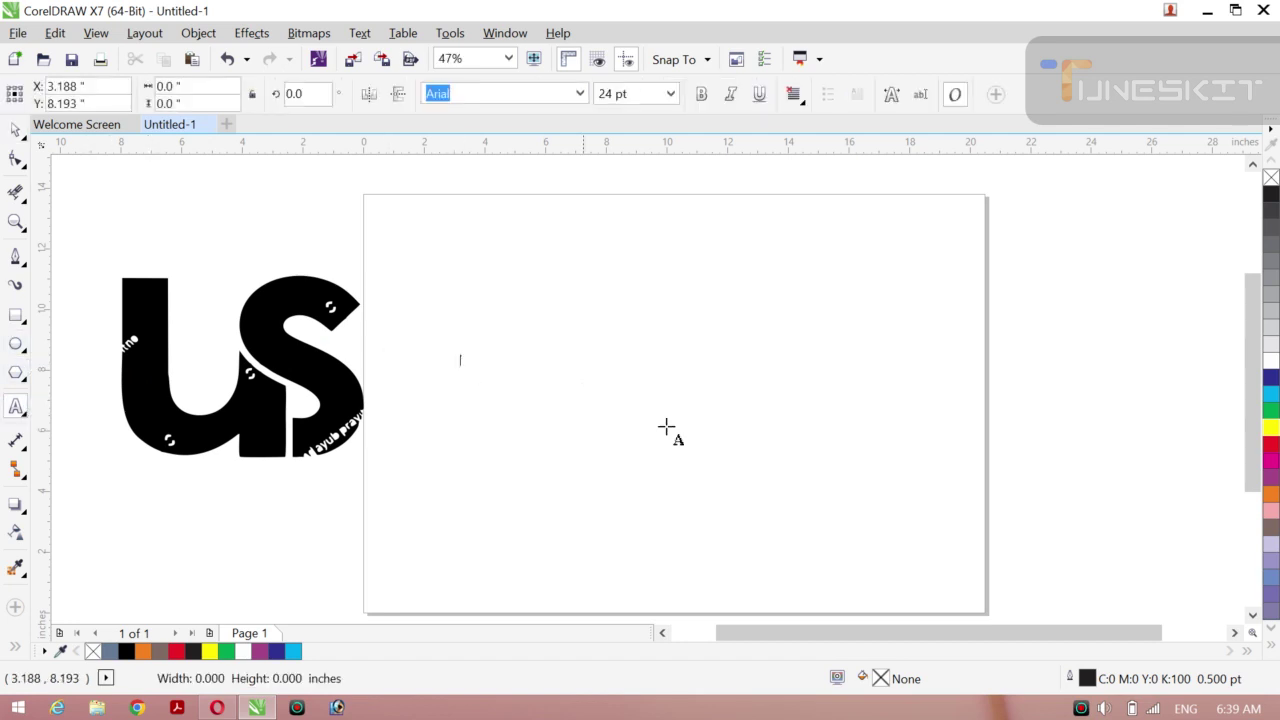
{"action": "left_click", "coordinate": [670, 93]}
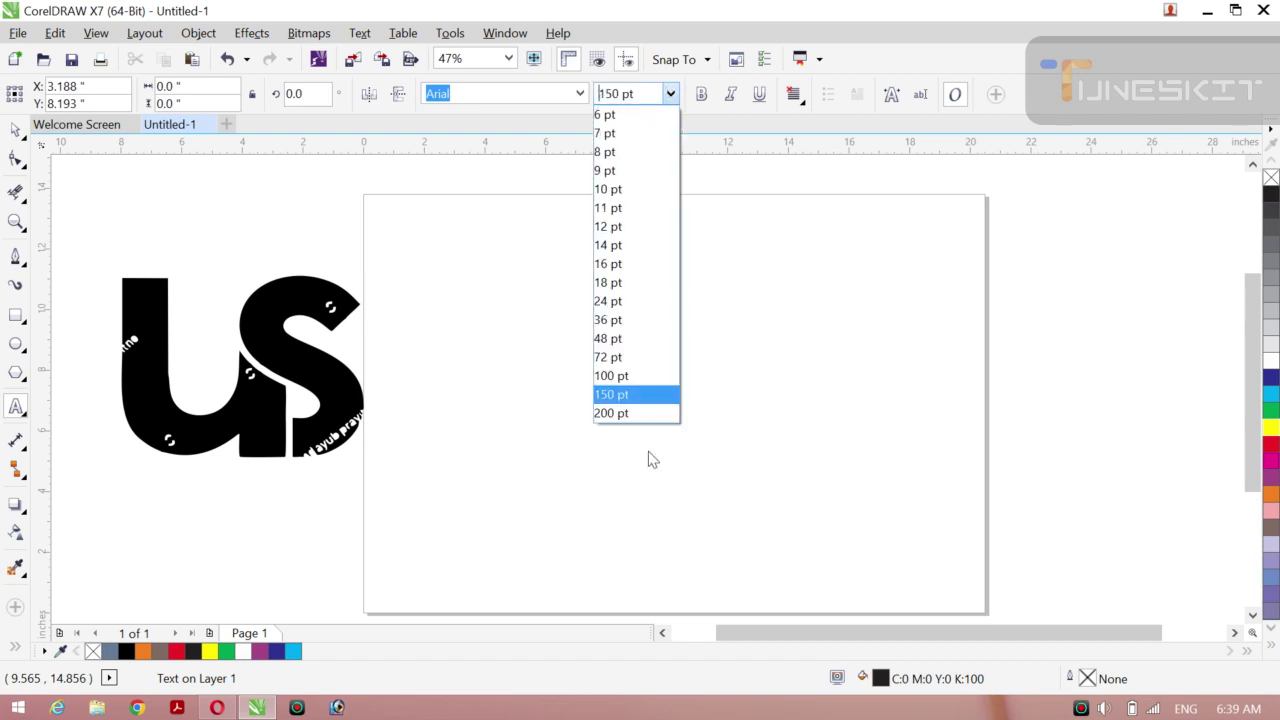
{"action": "left_click", "coordinate": [628, 418]}
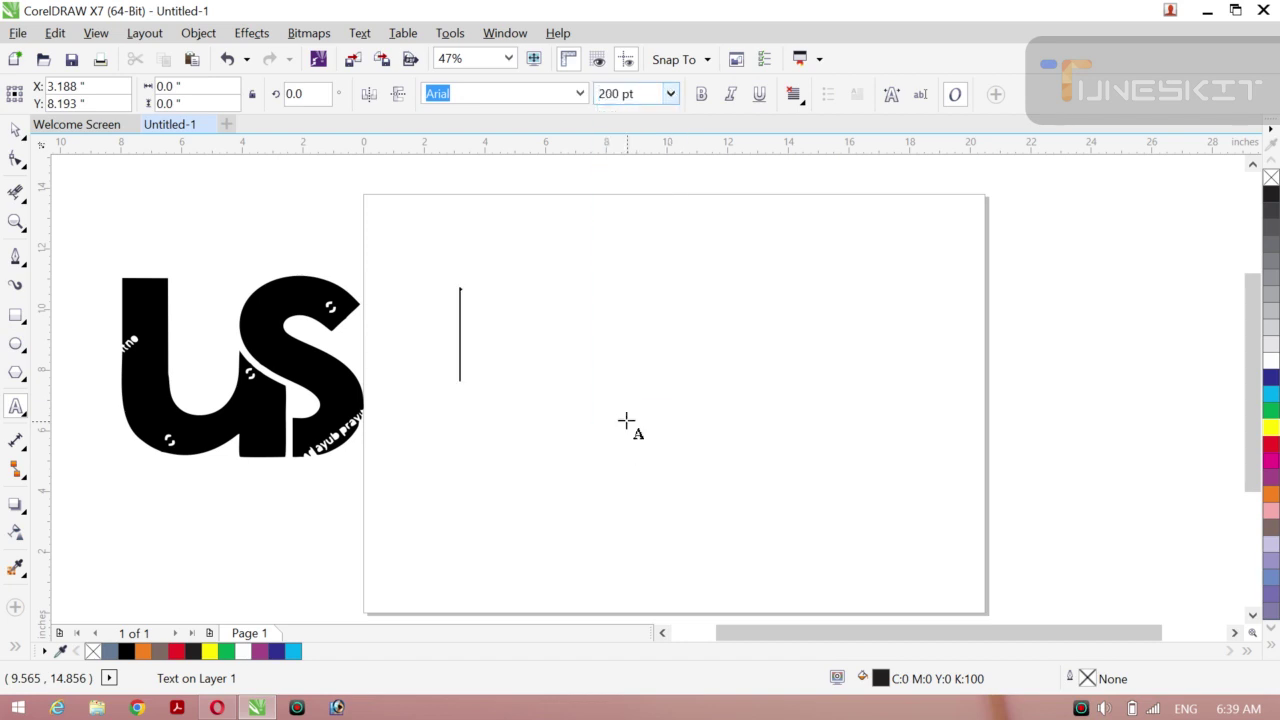
{"action": "type", "text": "u"}
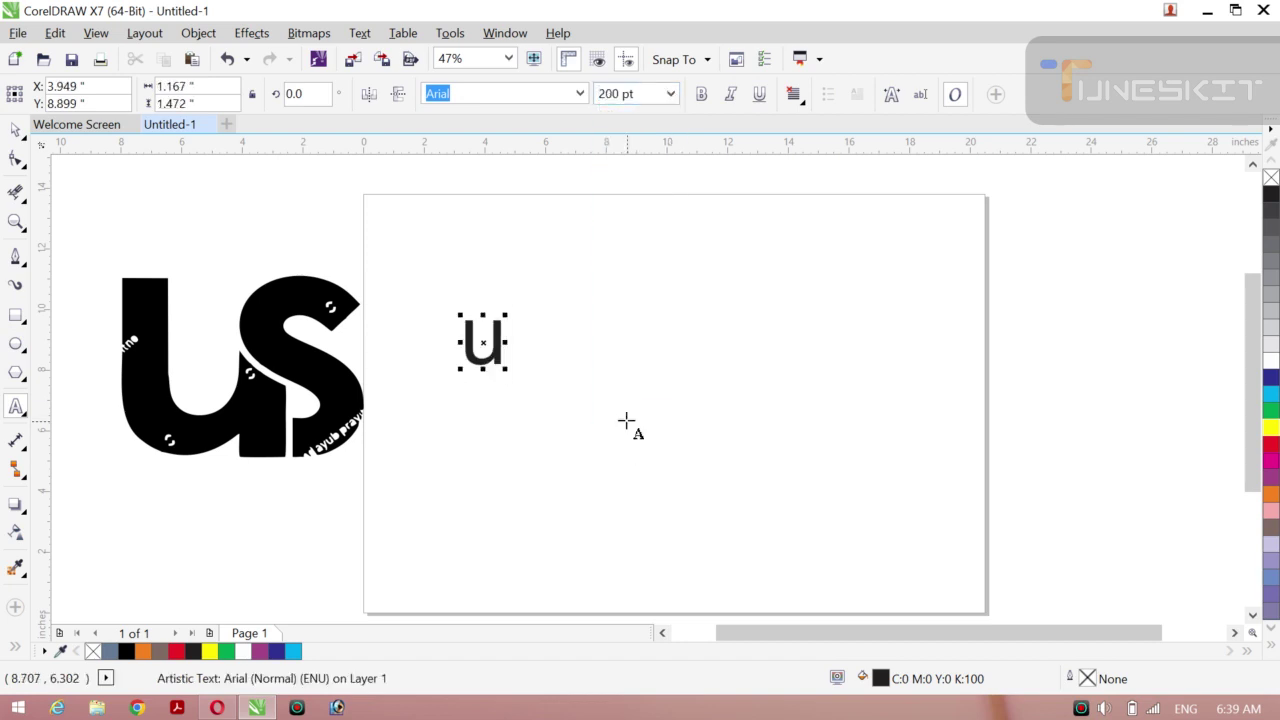
{"action": "type", "text": "s"}
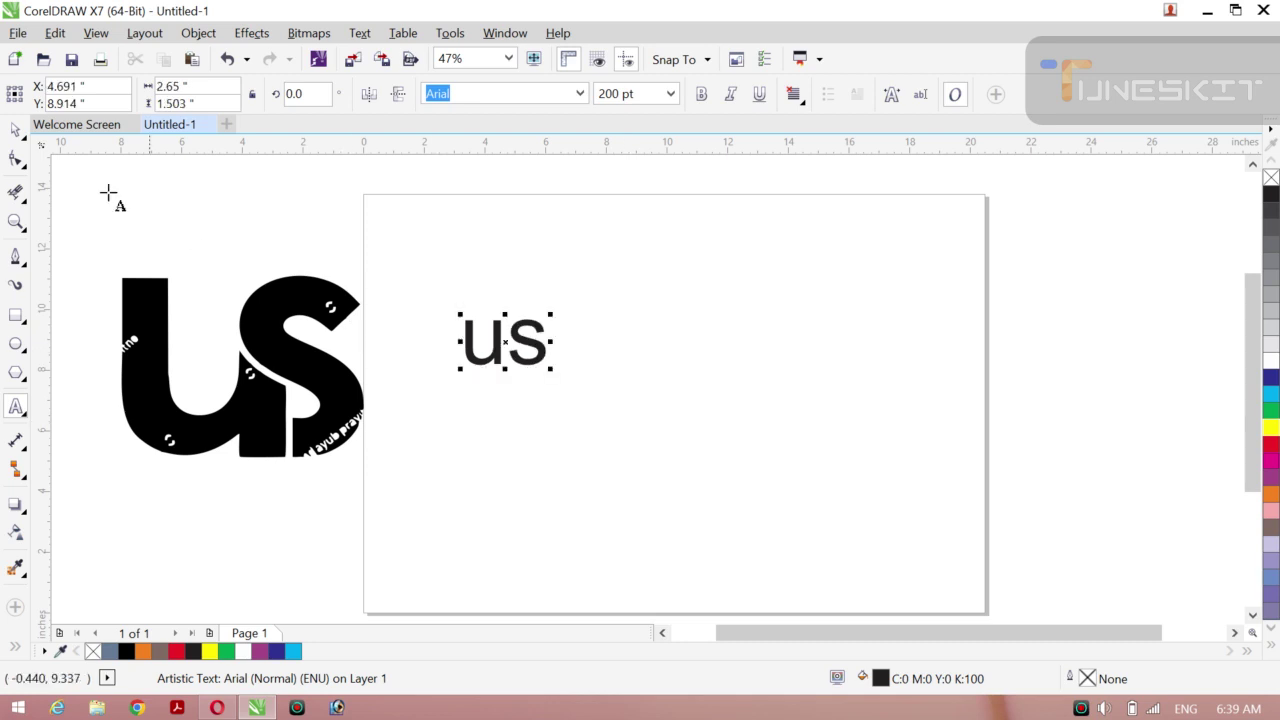
Enlarge the new "us" text proportionally to about 777 pt and centre it on the page.
{"action": "left_click", "coordinate": [23, 141]}
{"action": "left_click", "coordinate": [60, 129]}
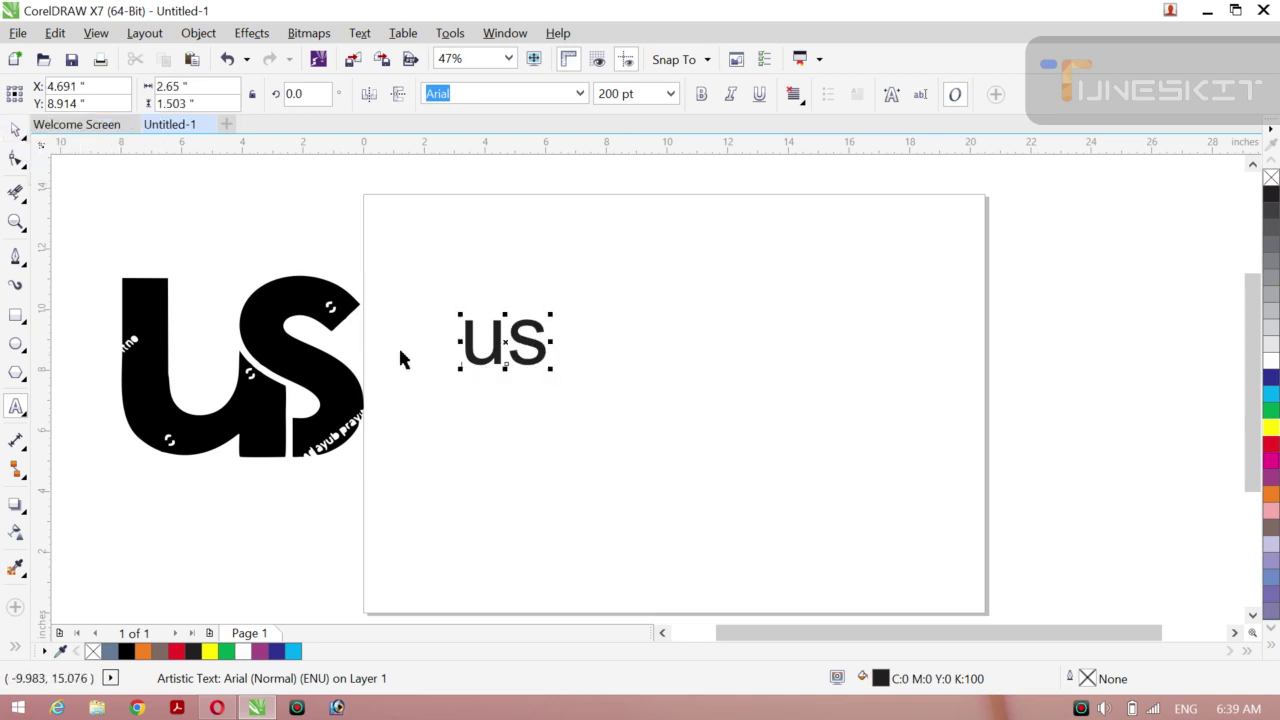
{"action": "left_click_drag", "start_coordinate": [548, 372], "coordinate": [674, 443]}
{"action": "key", "text": "p"}
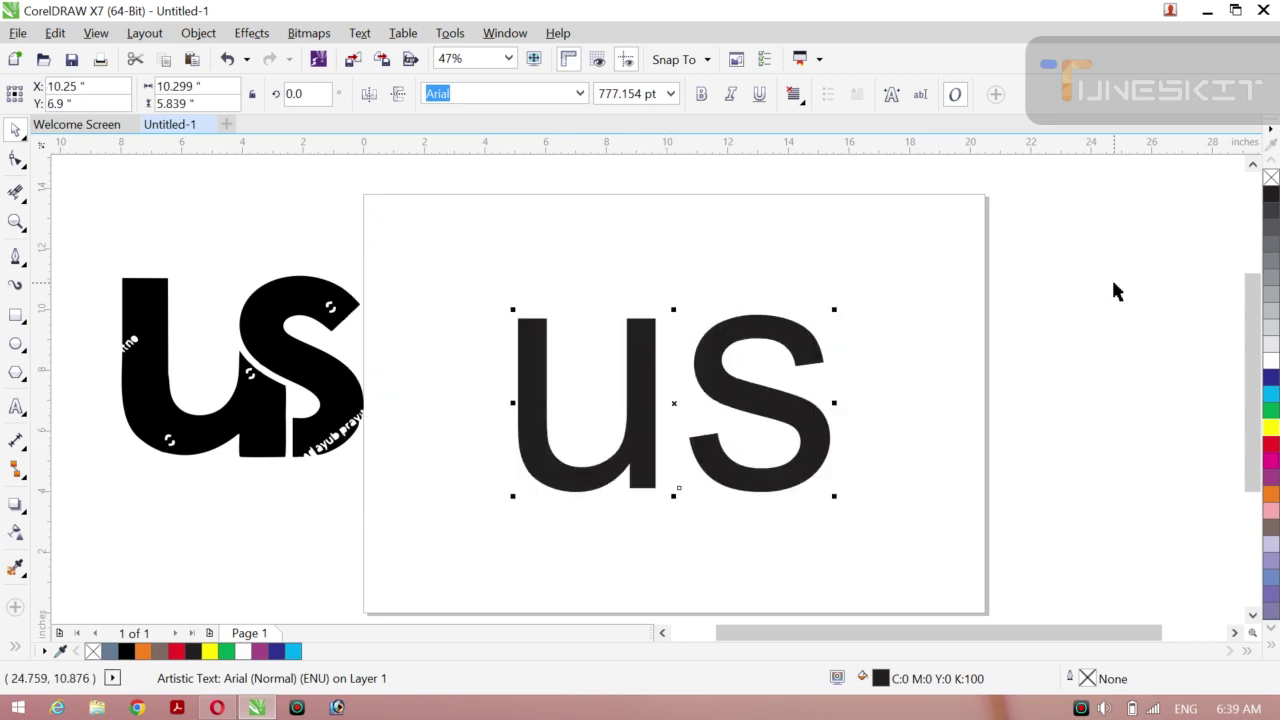
Make the large "us" text on the page bold and leave it selected.
{"action": "left_click", "coordinate": [1167, 330]}
{"action": "left_click", "coordinate": [755, 398]}
{"action": "left_click", "coordinate": [702, 93]}
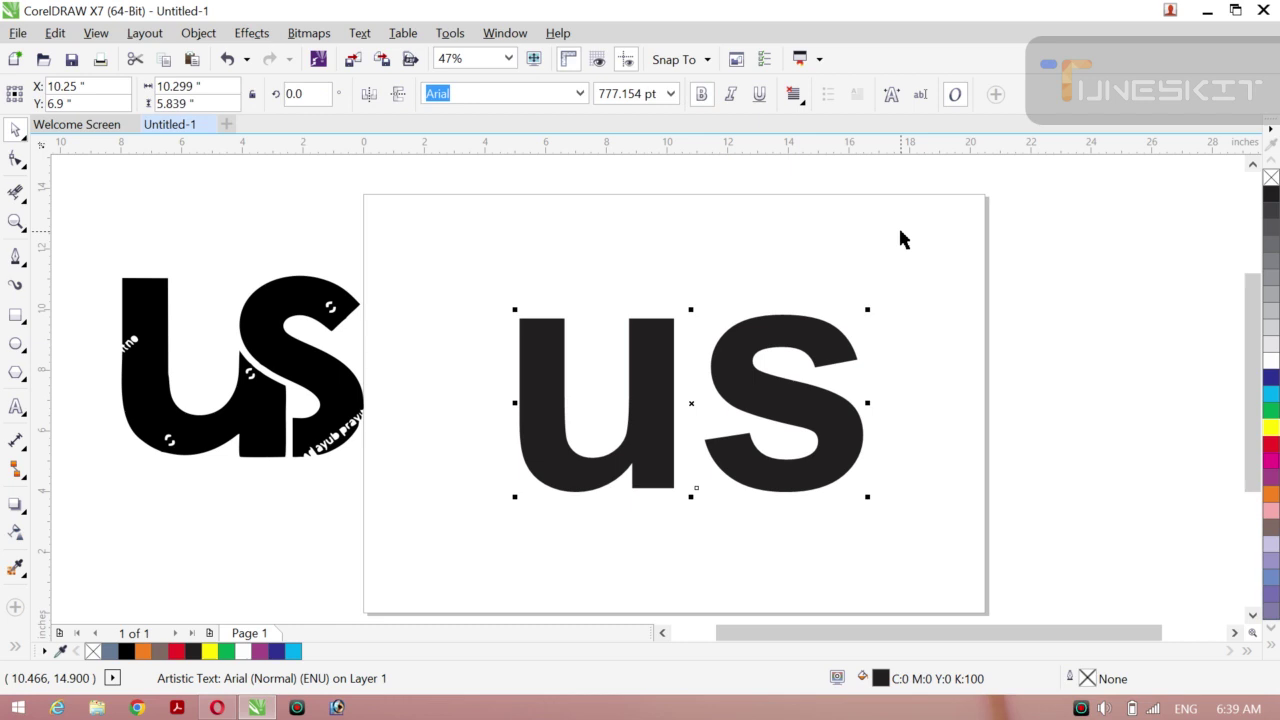
{"action": "left_click", "coordinate": [1142, 360]}
{"action": "left_click", "coordinate": [658, 416]}
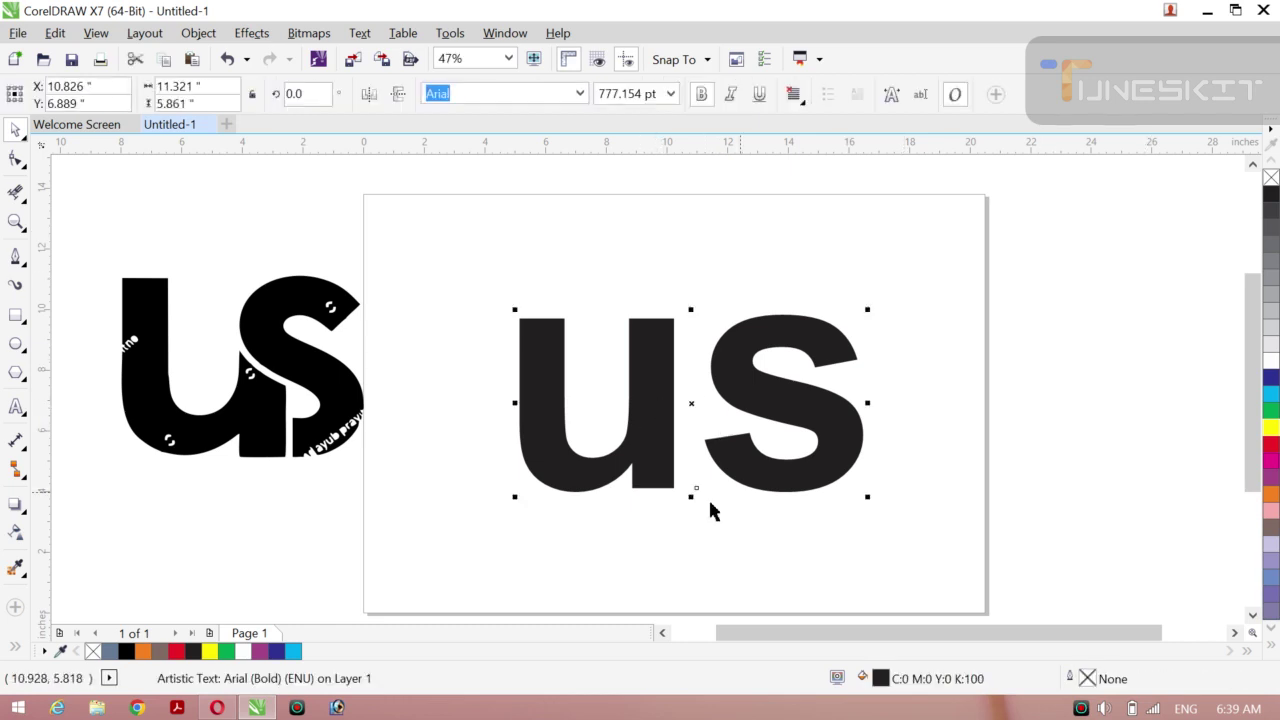
Stretch the "us" text on the page about its centre to about 14.5 in wide and 7.9 in high.
{"action": "left_click_drag", "start_coordinate": [696, 489], "coordinate": [698, 528]}
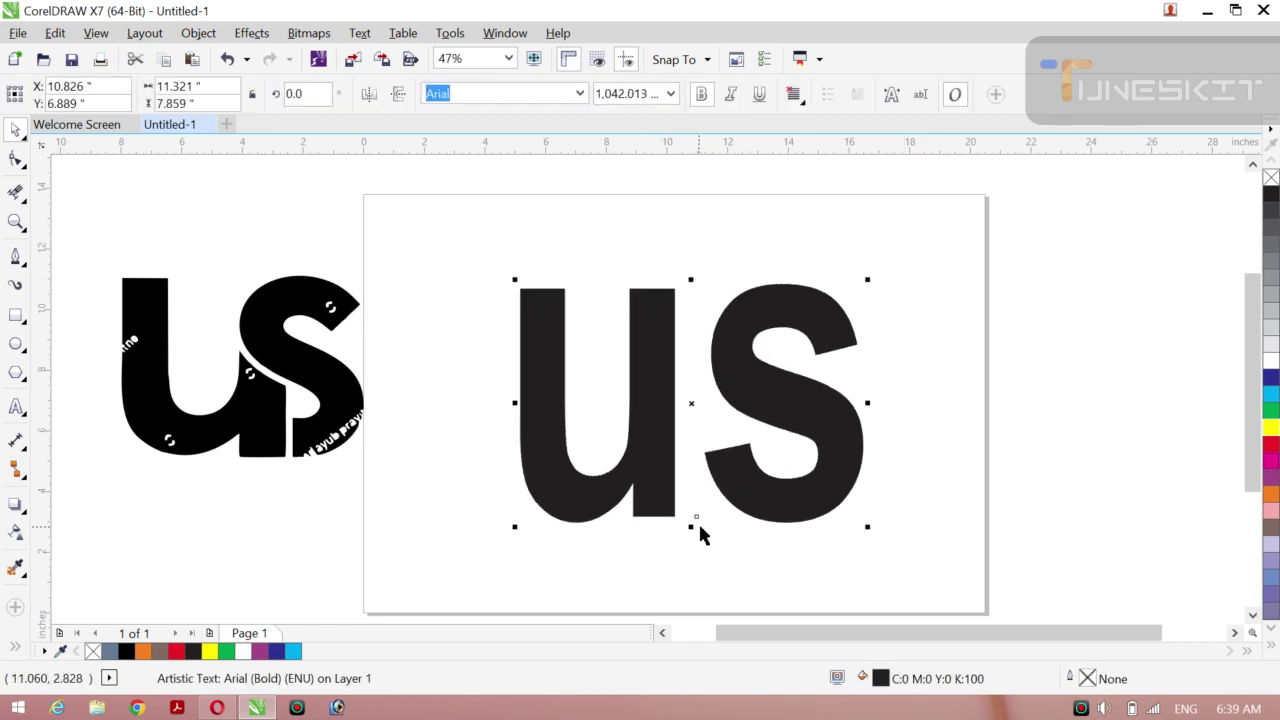
{"action": "left_click_drag", "start_coordinate": [867, 404], "coordinate": [916, 403]}
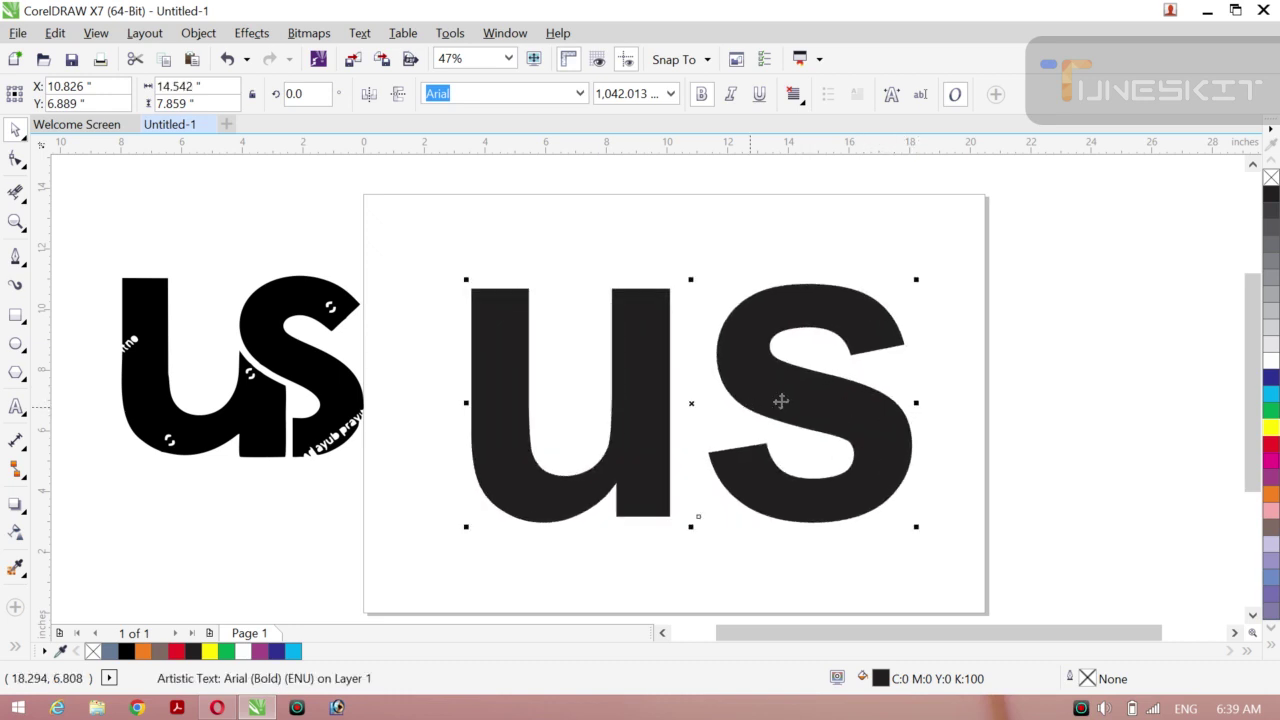
Break the "us" text apart into single letters and move the s slightly upward.
{"action": "left_click", "coordinate": [198, 34]}
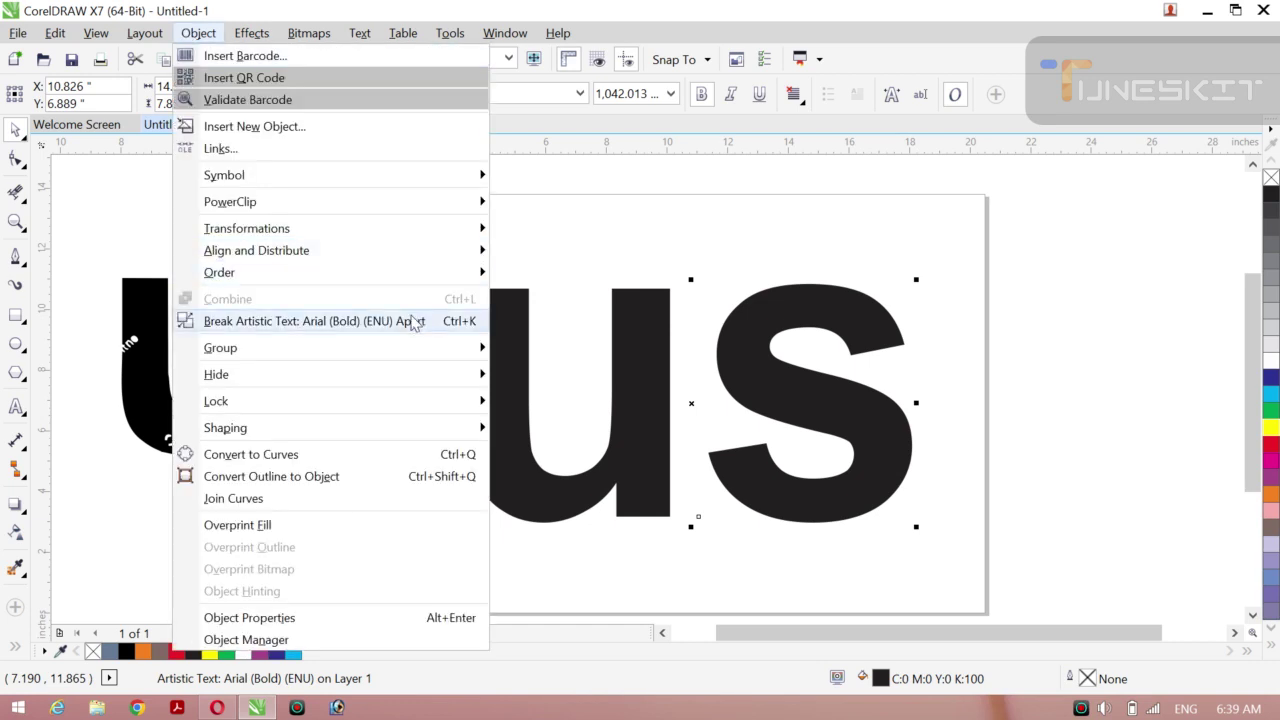
{"action": "left_click", "coordinate": [420, 320]}
{"action": "left_click", "coordinate": [966, 414]}
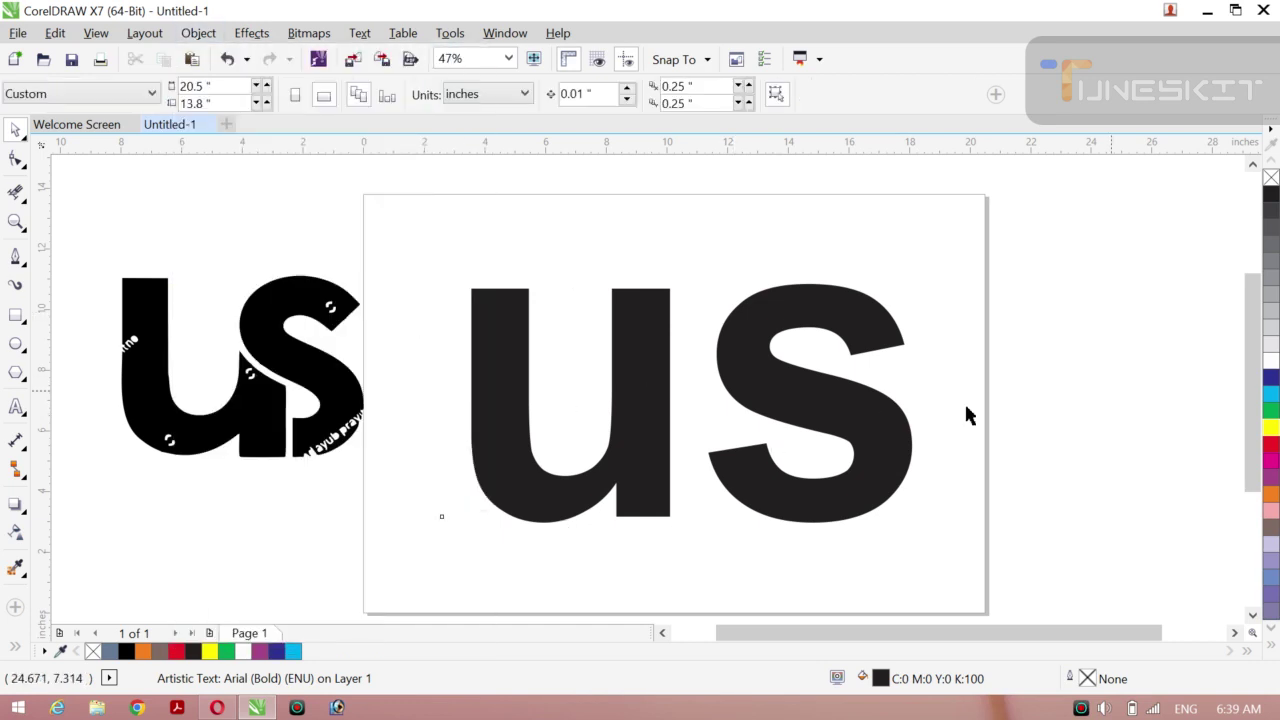
{"action": "left_click", "coordinate": [857, 418]}
{"action": "left_click_drag", "start_coordinate": [812, 402], "coordinate": [807, 367]}
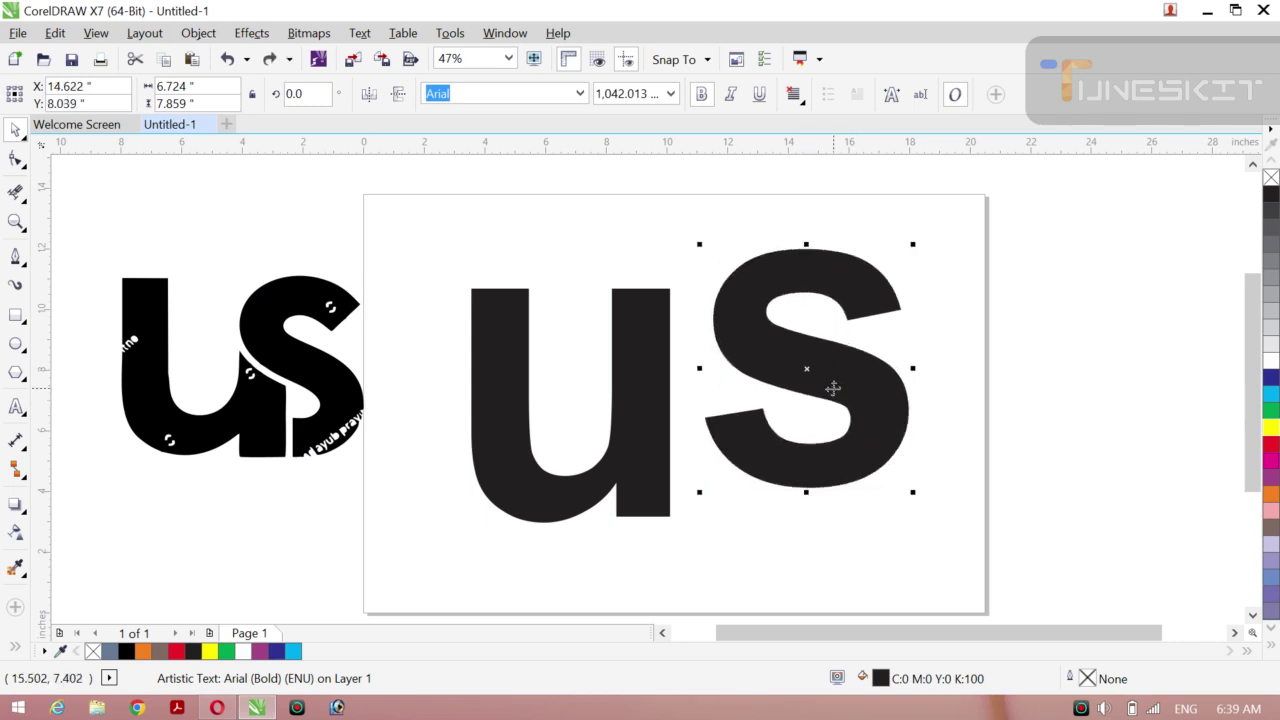
{"action": "left_click", "coordinate": [1047, 369]}
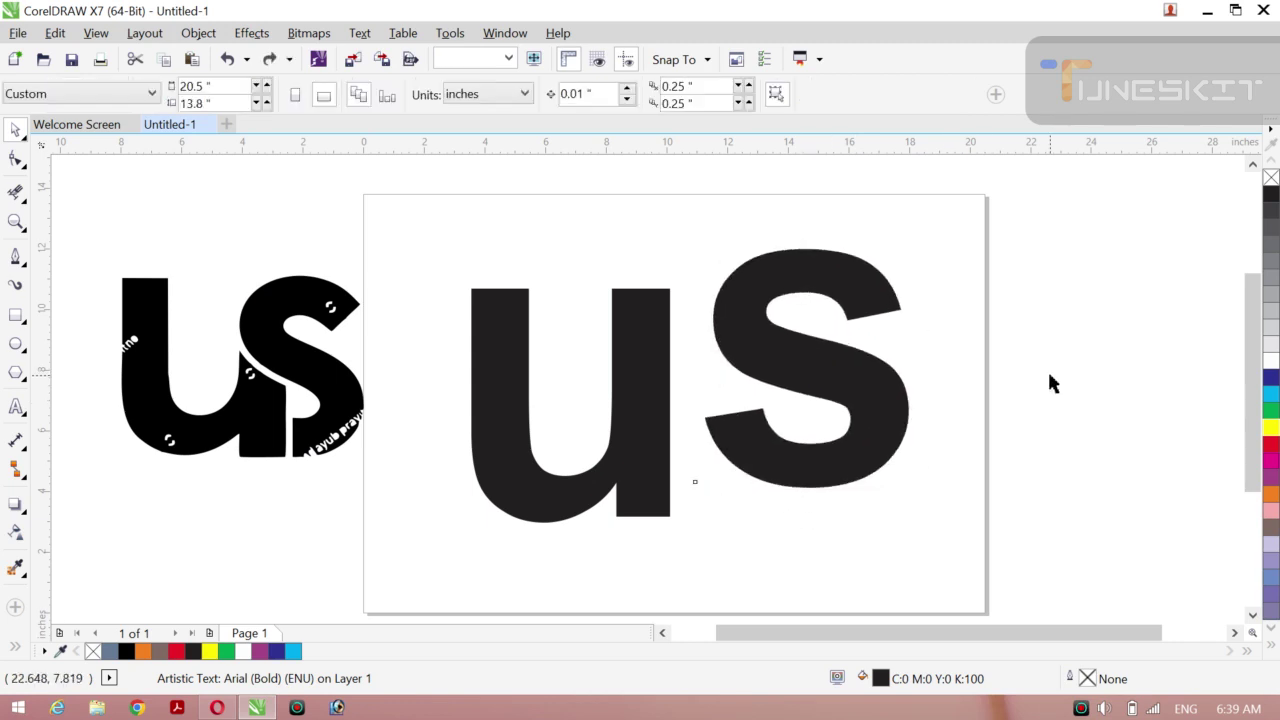
Move the s down close to the u and try rotating it slightly about its centre.
{"action": "left_click", "coordinate": [808, 364]}
{"action": "left_click_drag", "start_coordinate": [807, 368], "coordinate": [783, 405]}
{"action": "left_click", "coordinate": [783, 405]}
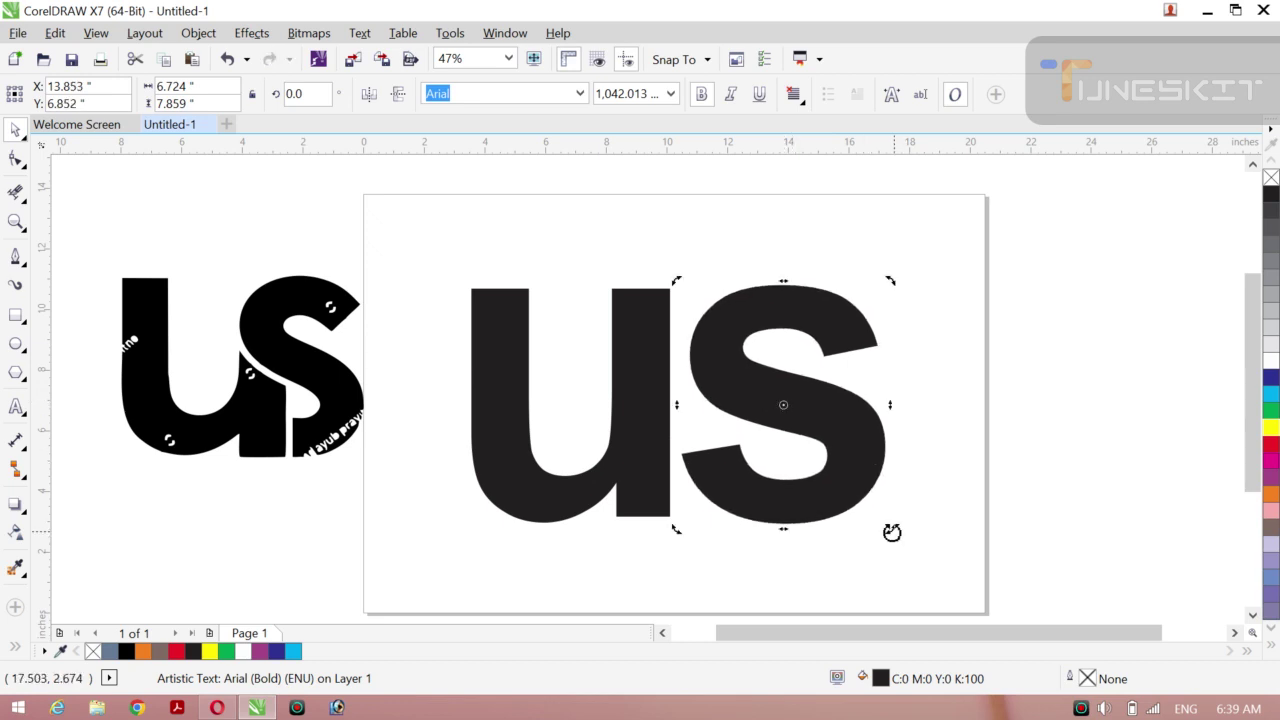
{"action": "mouse_move", "coordinate": [891, 532]}
{"action": "left_mouse_down"}
{"action": "mouse_move", "coordinate": [920, 451]}
{"action": "mouse_move", "coordinate": [877, 517]}
{"action": "left_mouse_up"}
{"action": "left_click", "coordinate": [829, 471]}
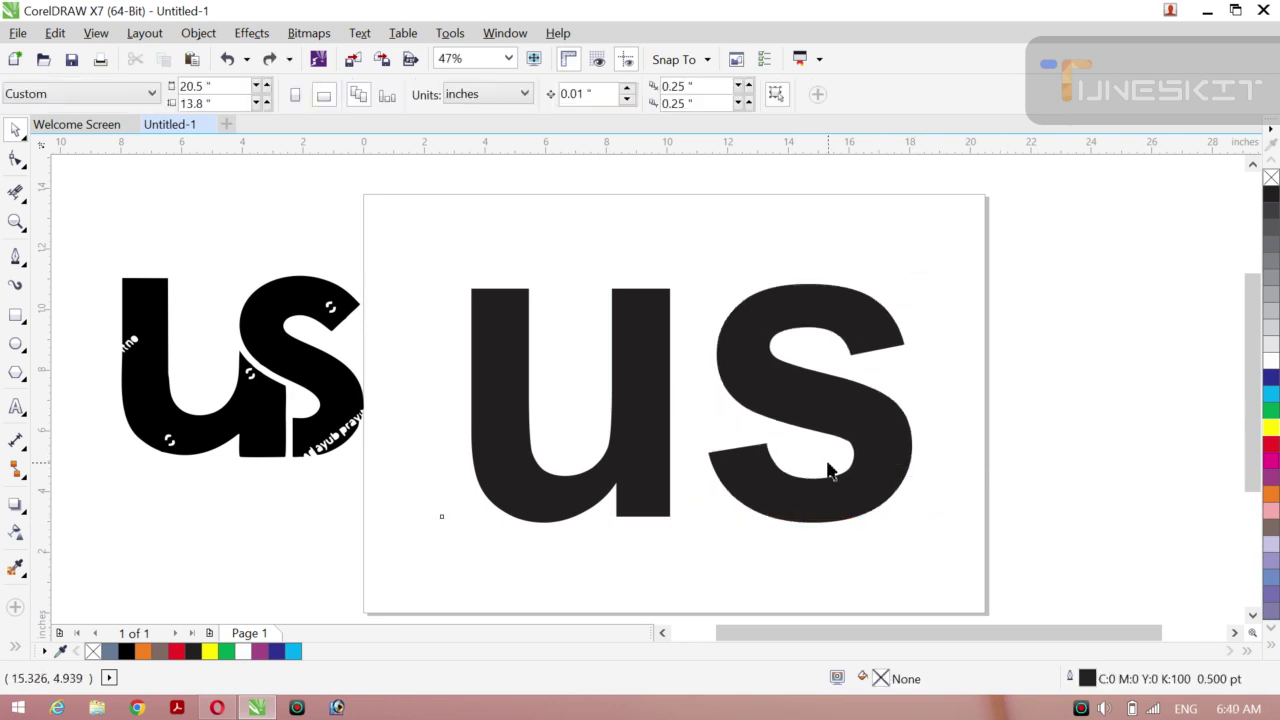
Break the stretched "us" artistic text apart into separate u and s letters and leave both deselected.
{"action": "left_click", "coordinate": [820, 451]}
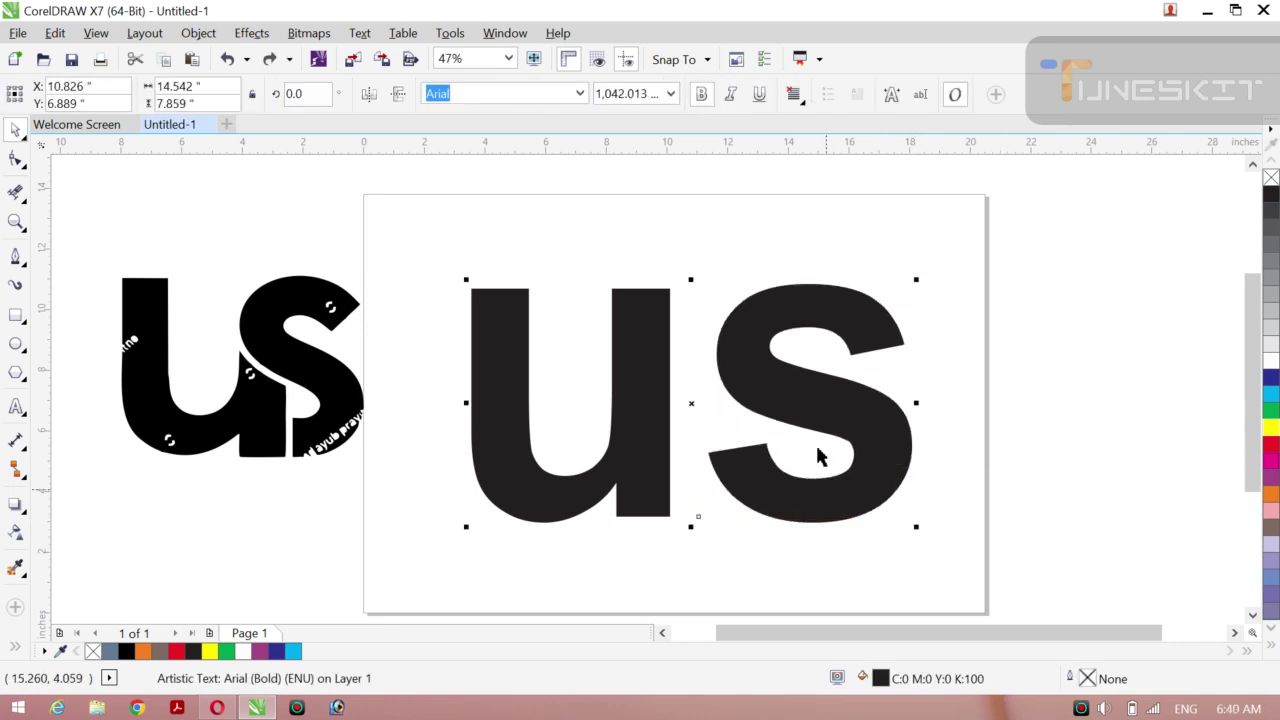
{"action": "left_click", "coordinate": [198, 33]}
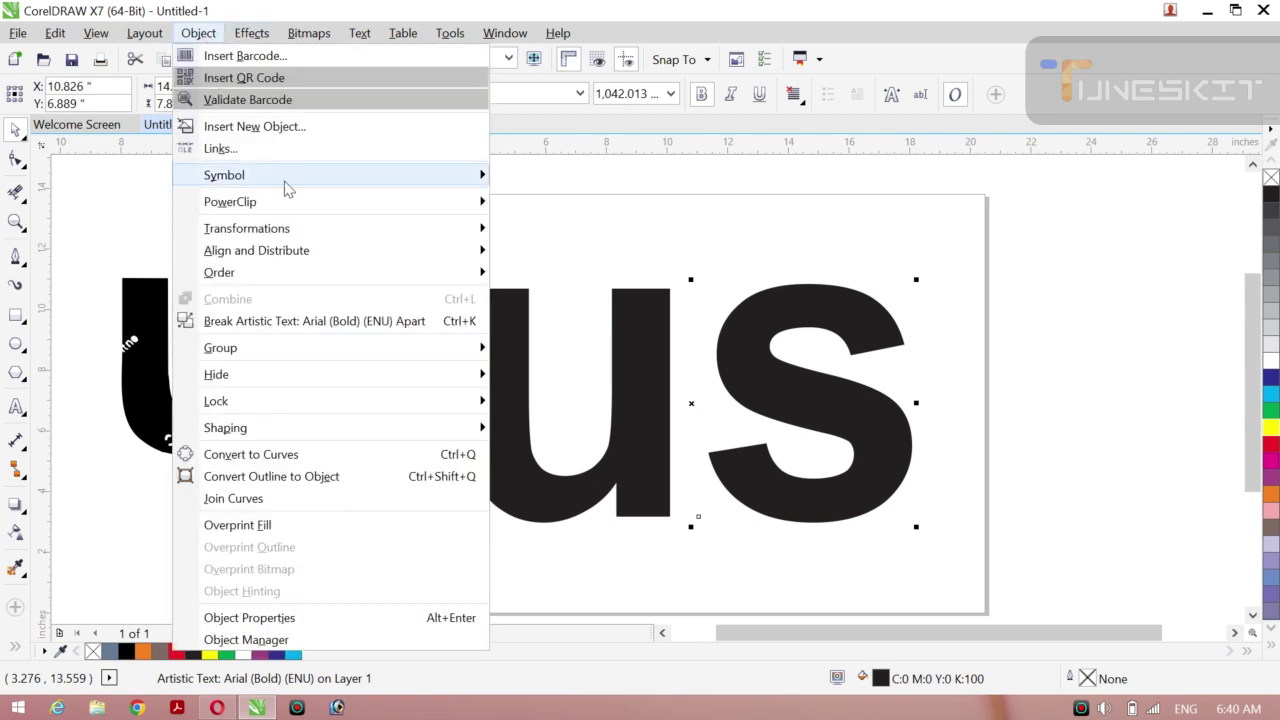
{"action": "left_click", "coordinate": [320, 321]}
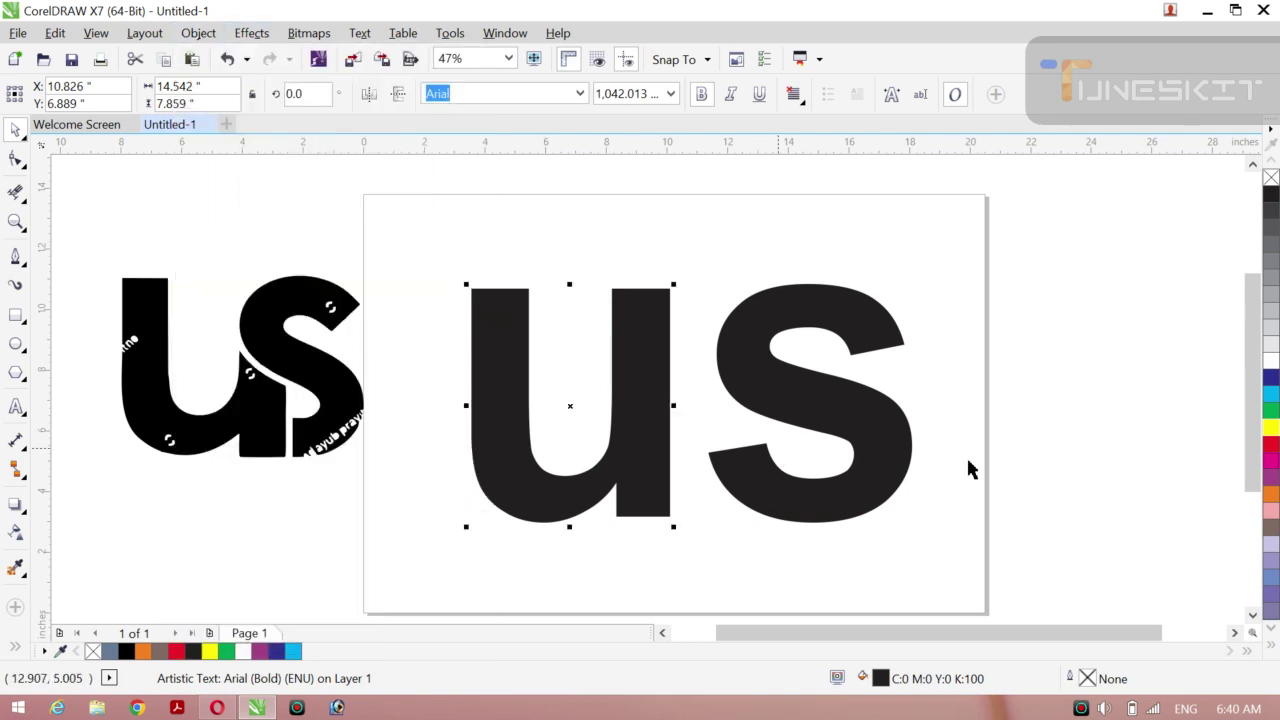
{"action": "left_click", "coordinate": [1004, 493]}
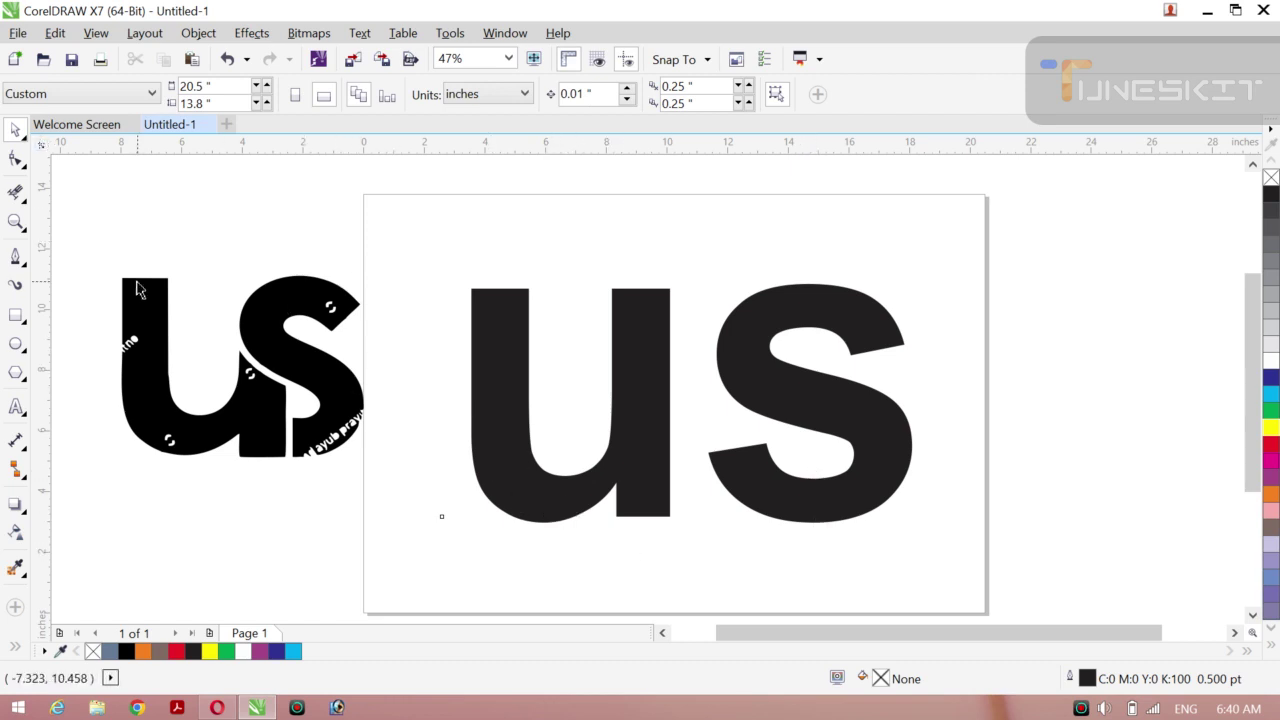
Cut the s with the Knife tool from the inner to the outer edge of its bottom curve, near the curve's middle.
{"action": "left_click", "coordinate": [28, 200]}
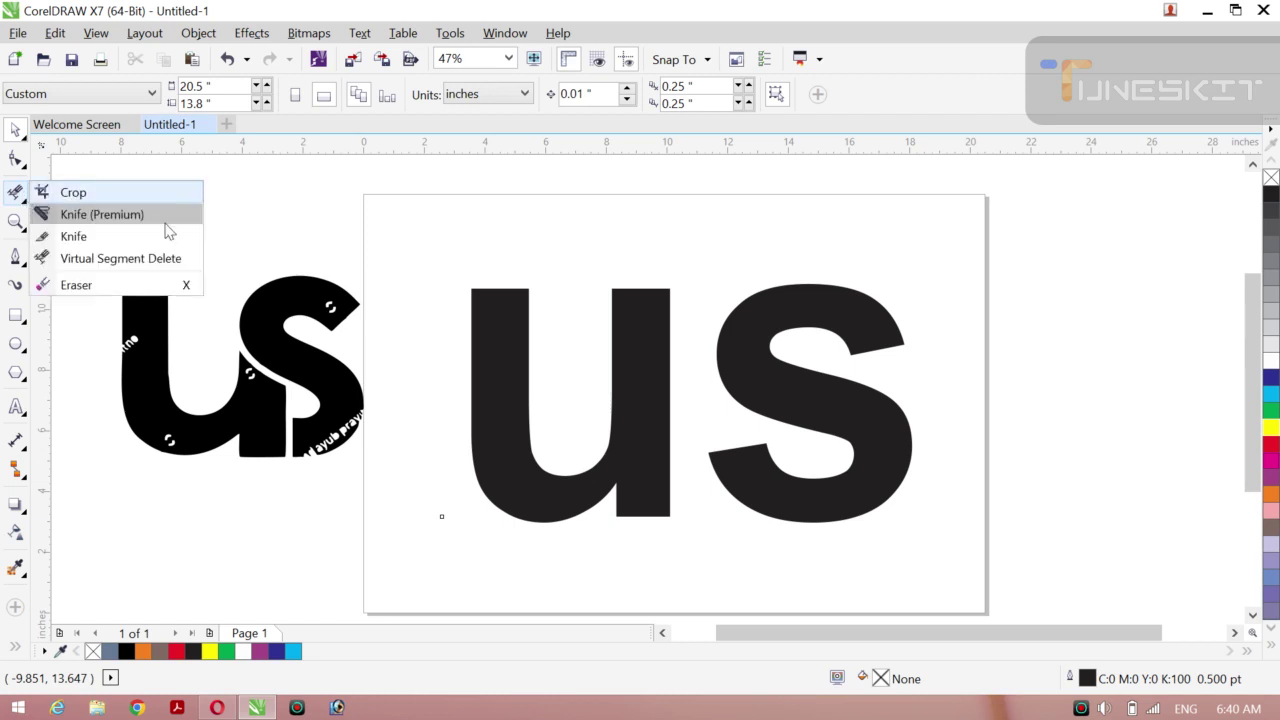
{"action": "left_click", "coordinate": [119, 232]}
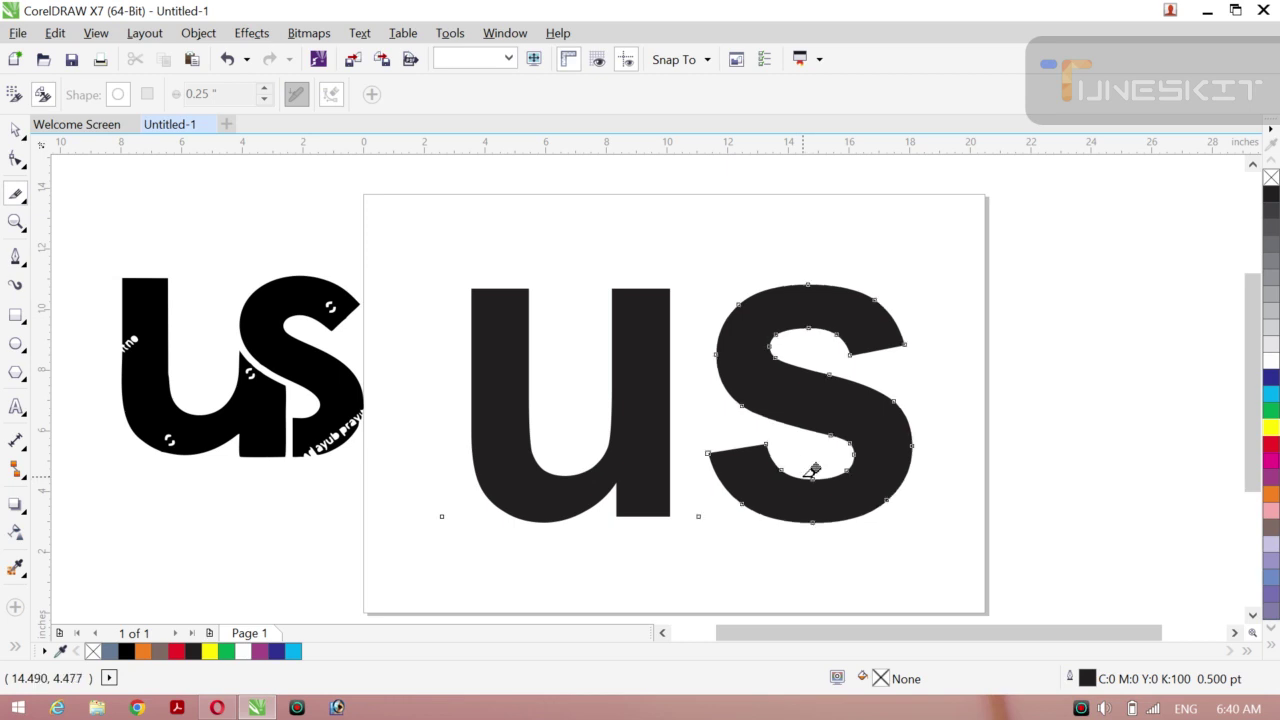
{"action": "left_click", "coordinate": [810, 478]}
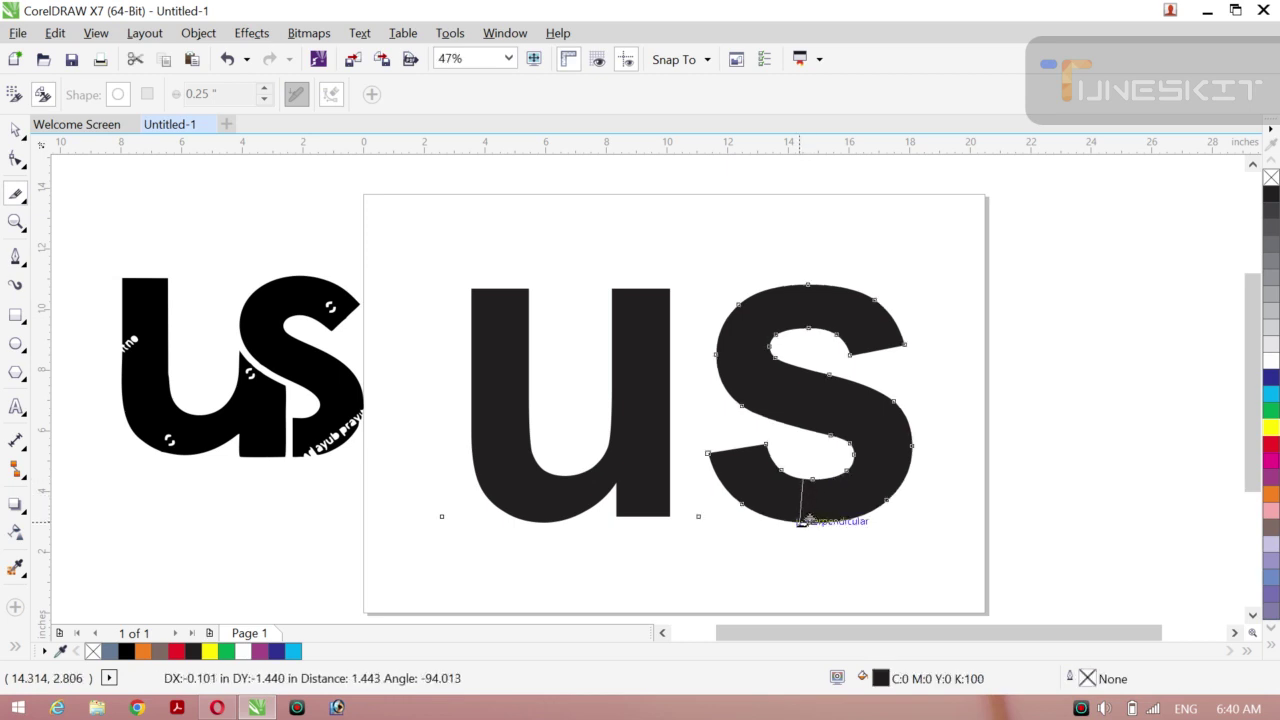
{"action": "left_click", "coordinate": [801, 521]}
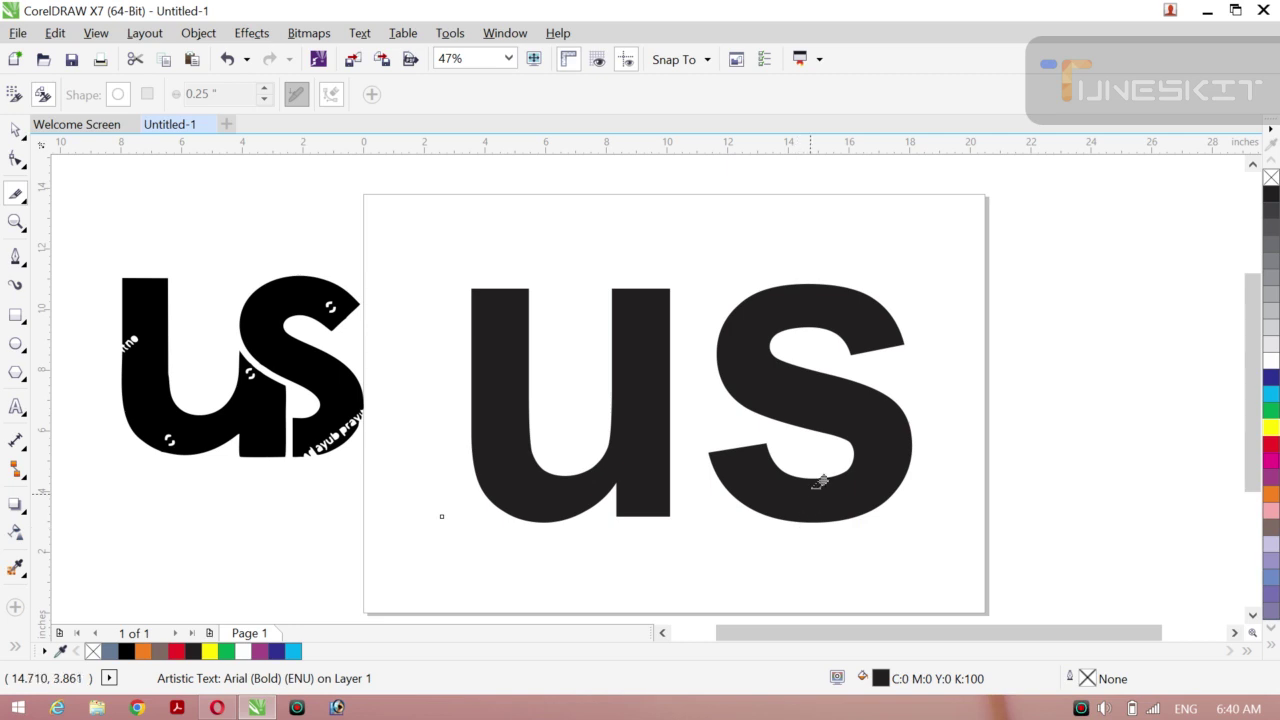
{"action": "left_click", "coordinate": [801, 477]}
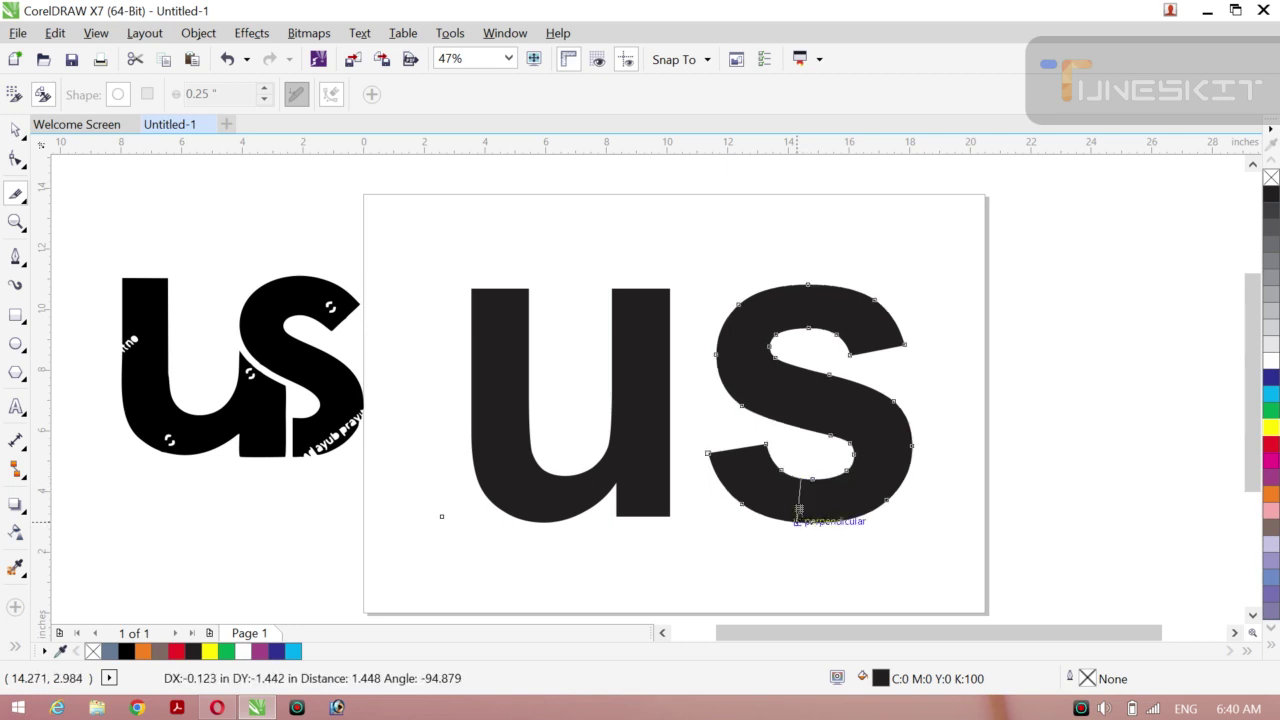
{"action": "left_click", "coordinate": [799, 511]}
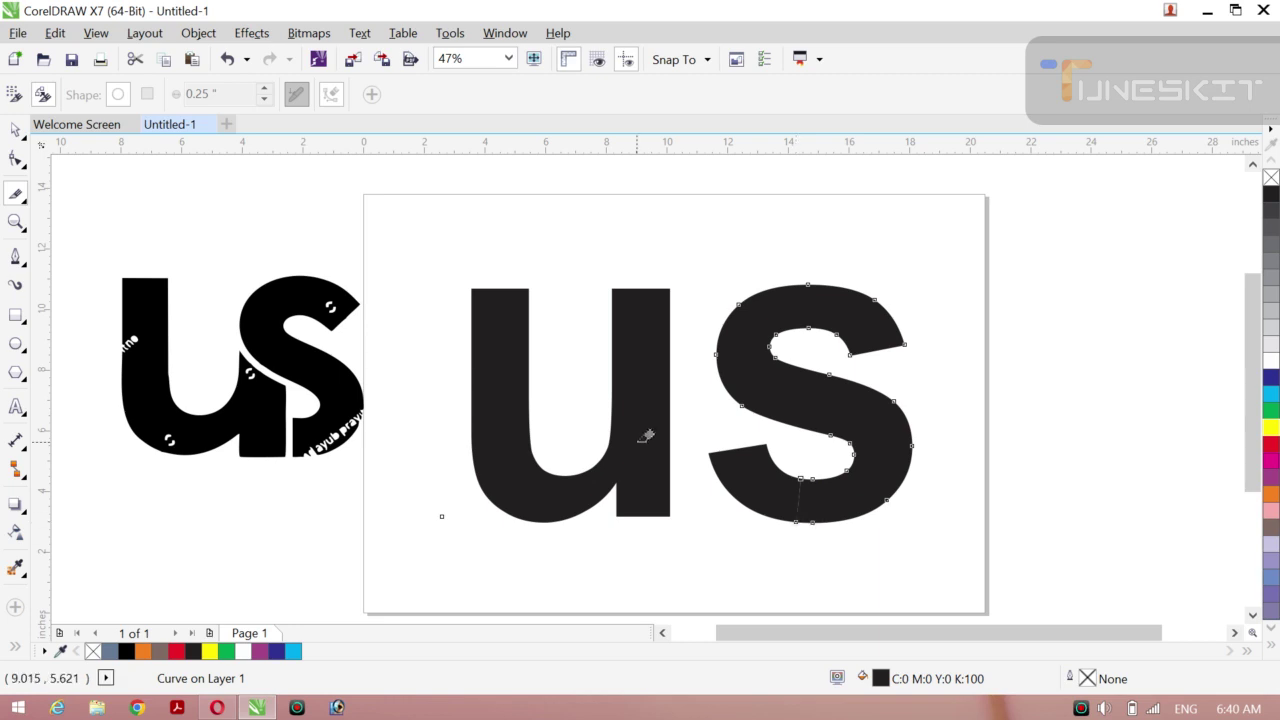
Delete the cut-off lower-left end piece of the s.
{"action": "left_click", "coordinate": [15, 129]}
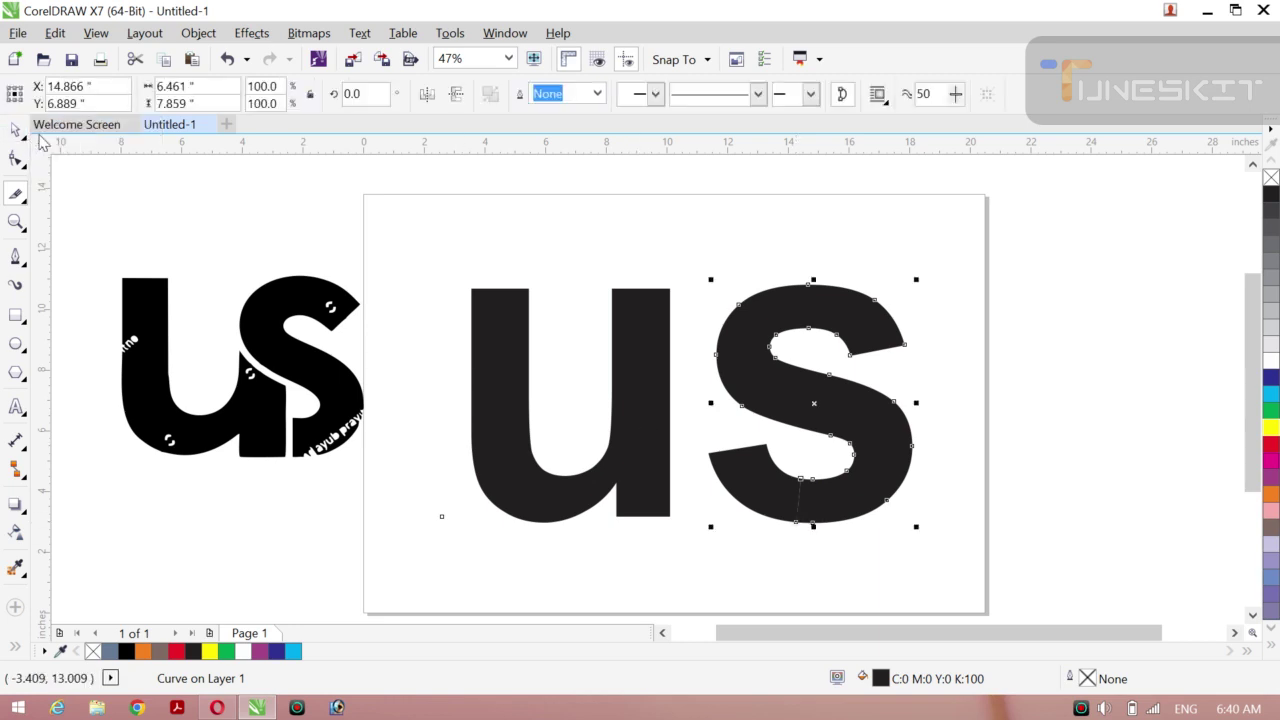
{"action": "left_click", "coordinate": [714, 434]}
{"action": "left_click", "coordinate": [743, 498]}
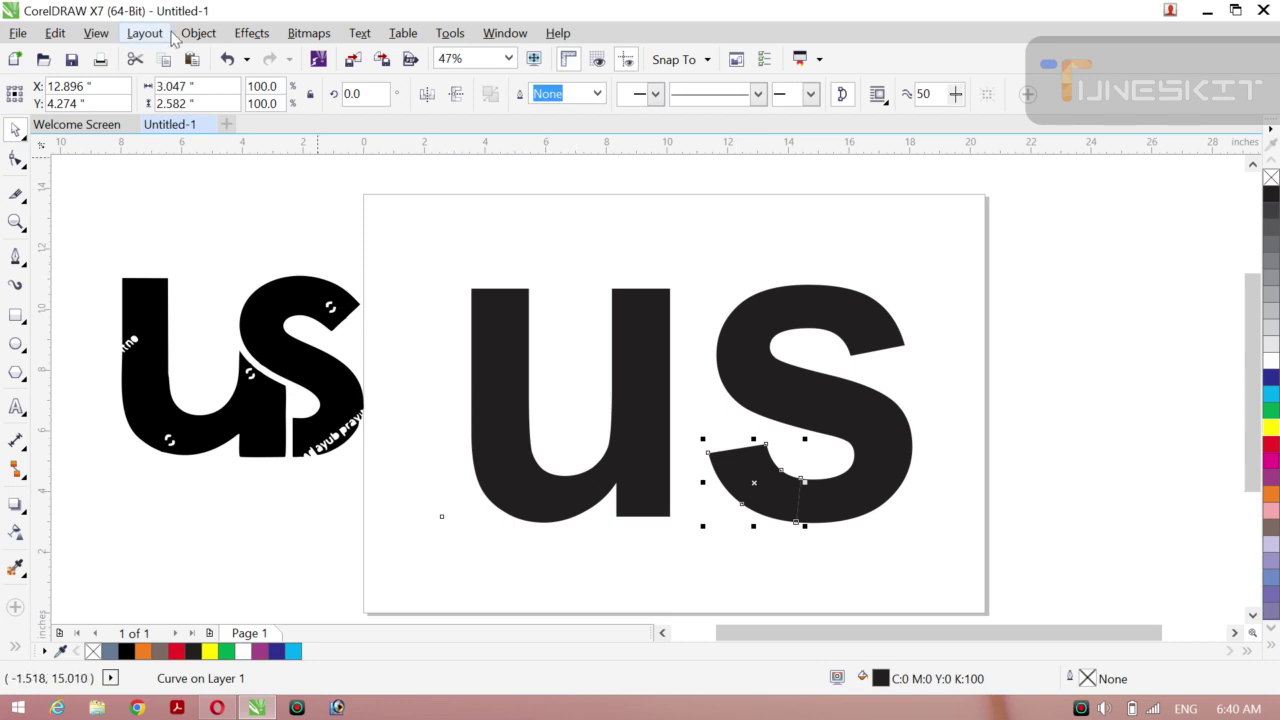
{"action": "left_click", "coordinate": [198, 33]}
{"action": "mouse_move", "coordinate": [410, 348]}
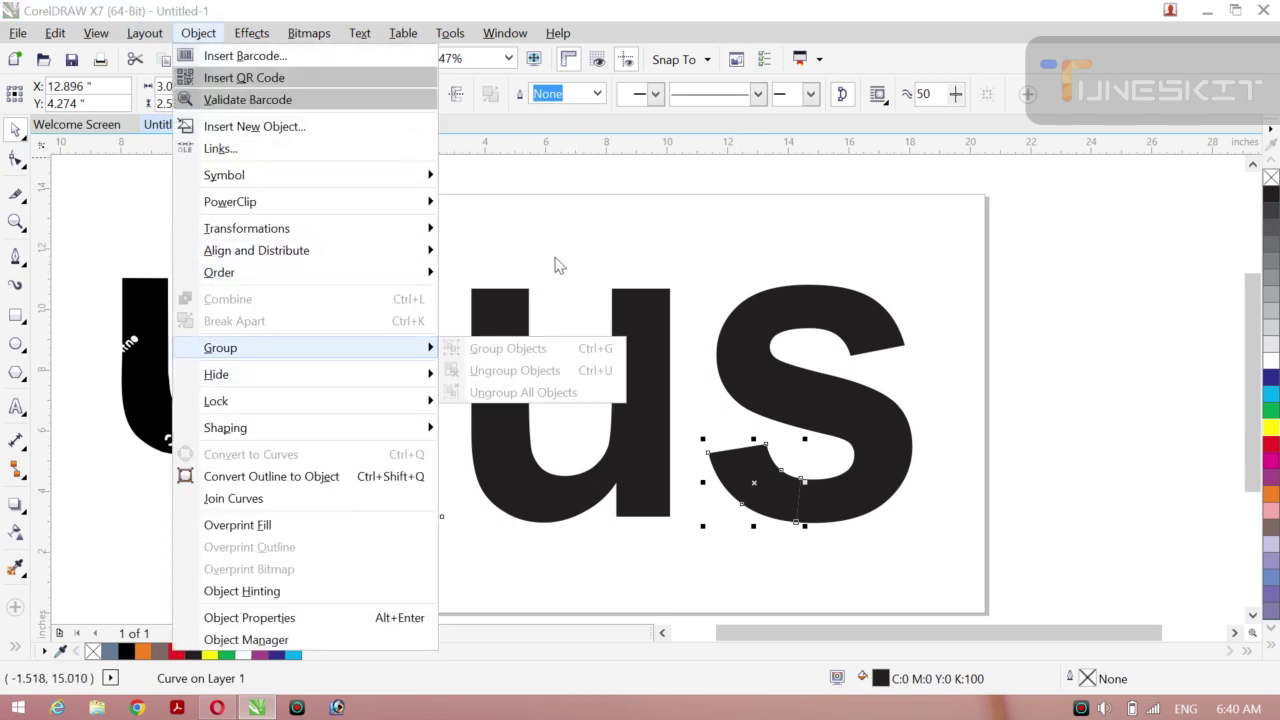
{"action": "left_click", "coordinate": [555, 262]}
{"action": "left_click", "coordinate": [553, 260]}
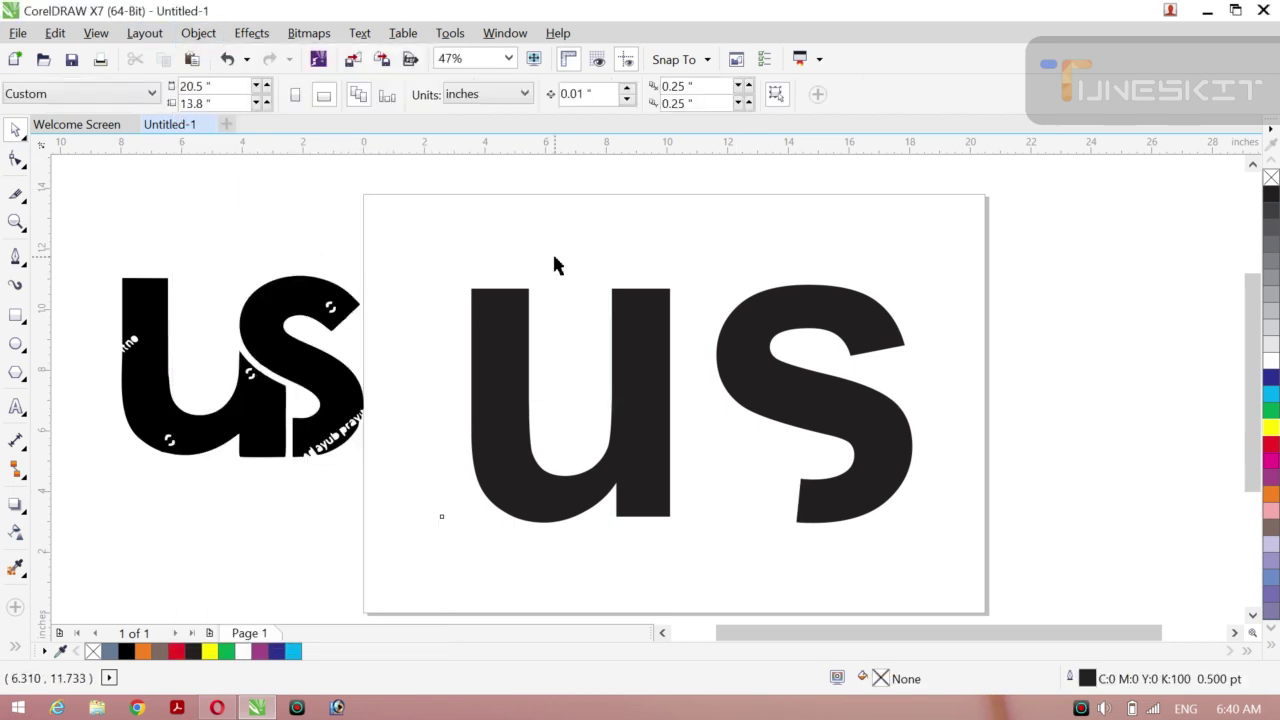
Move the s left until it overlaps the right stem of the u, and fill the u with red.
{"action": "left_click", "coordinate": [770, 415]}
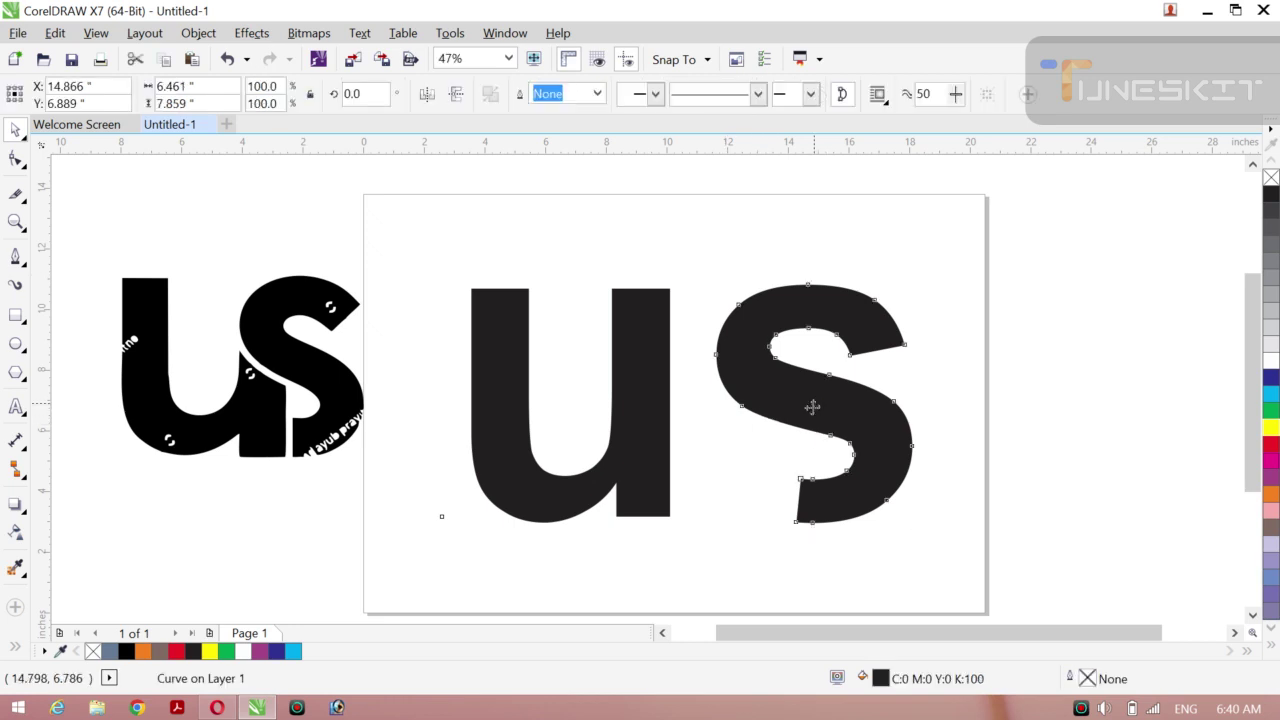
{"action": "left_click_drag", "start_coordinate": [812, 406], "coordinate": [718, 408]}
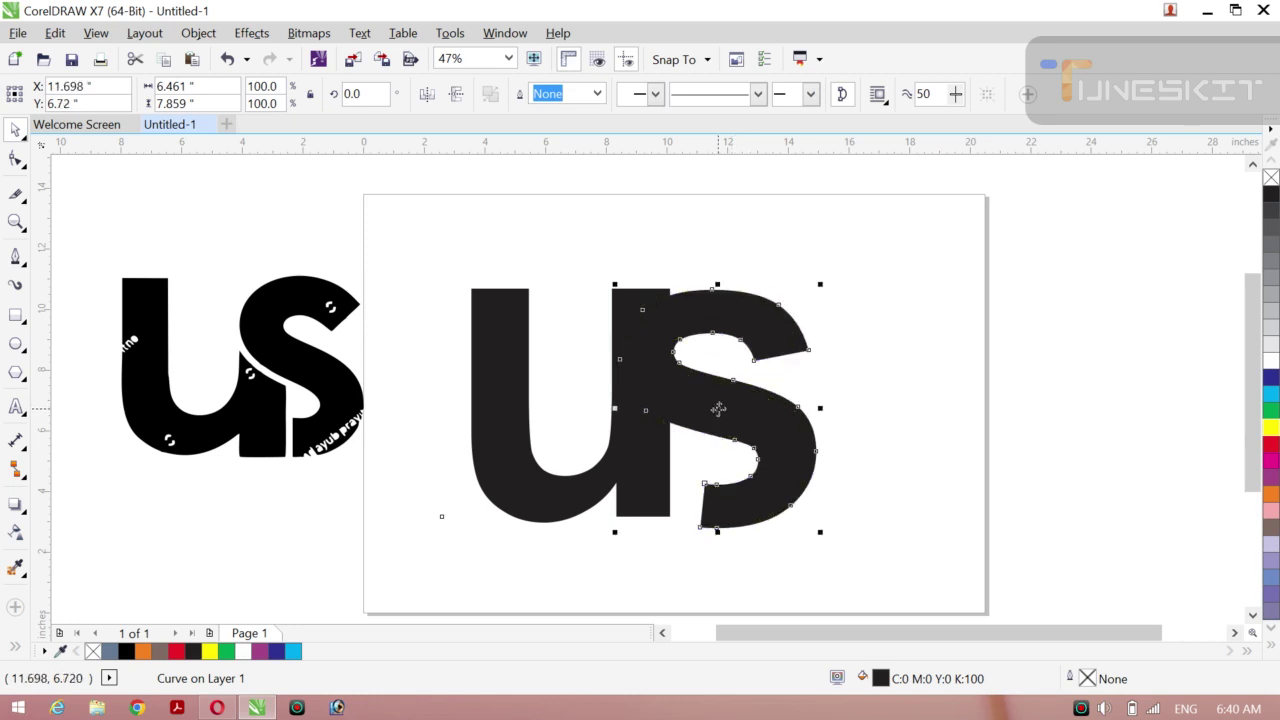
{"action": "left_click", "coordinate": [591, 491]}
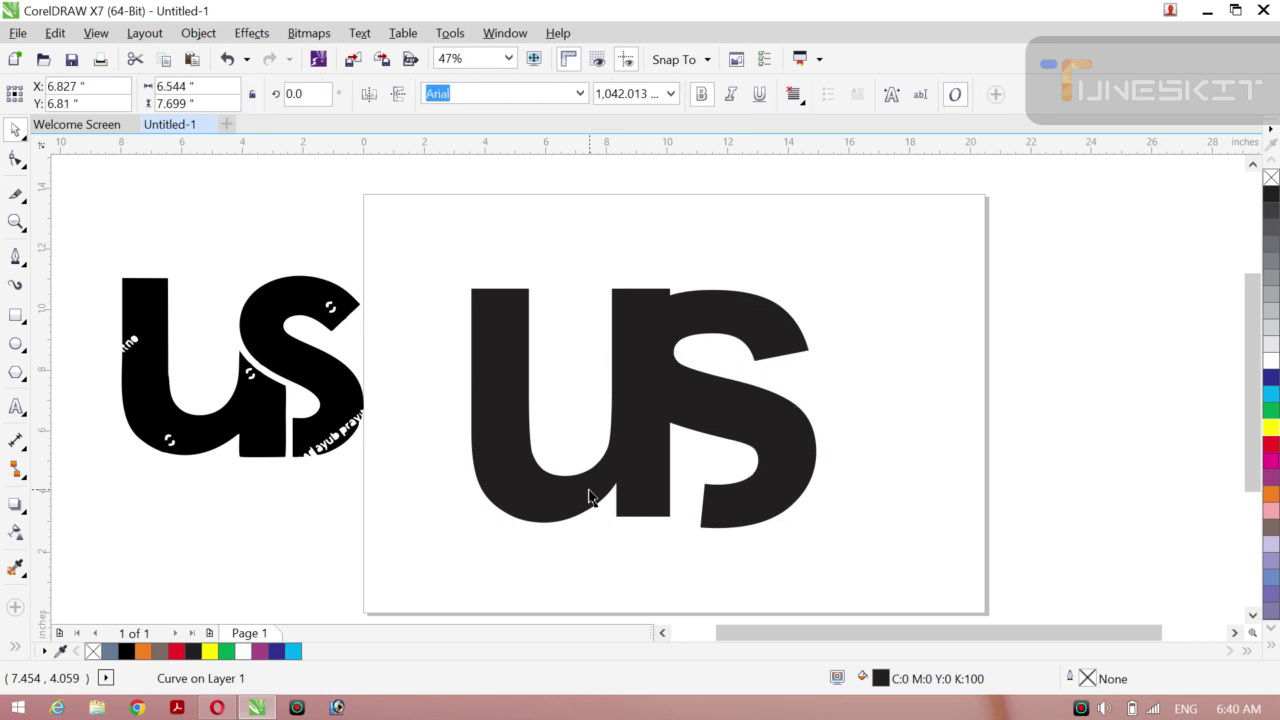
{"action": "left_click", "coordinate": [1270, 446]}
{"action": "left_click", "coordinate": [950, 340]}
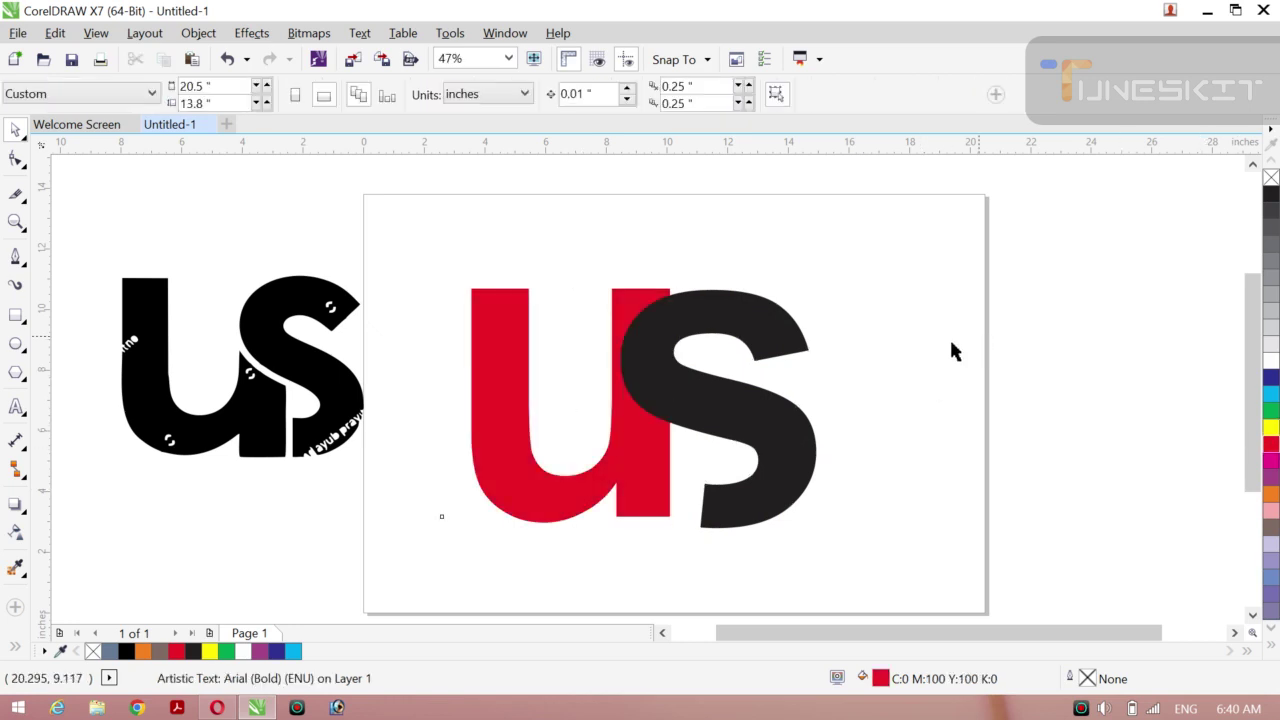
Nudge the s further left over the u's right stem in small steps, to a horizontal position of about 11.35 in.
{"action": "left_click", "coordinate": [691, 412]}
{"action": "left_click_drag", "start_coordinate": [691, 412], "coordinate": [690, 412]}
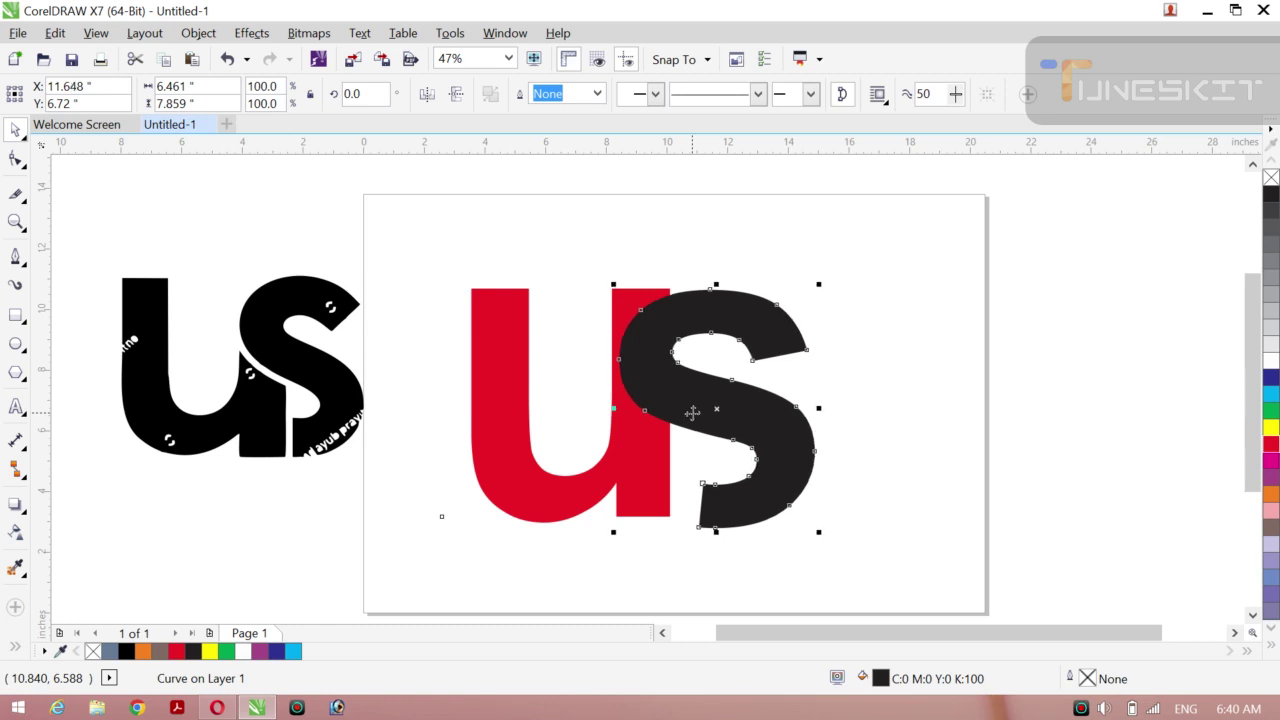
{"action": "key", "text": "Left"}
{"action": "key", "text": "Left"}
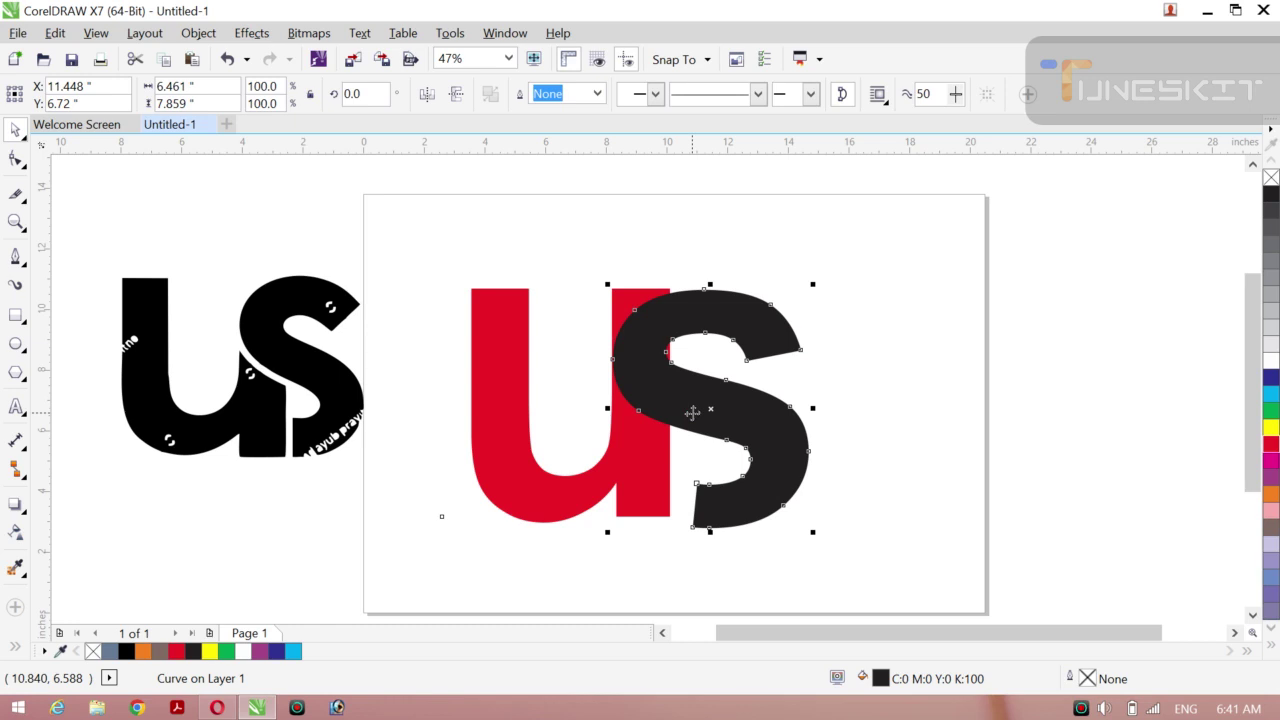
{"action": "key", "text": "ctrl+Left"}
{"action": "key", "text": "ctrl+Left"}
{"action": "key", "text": "ctrl+Left"}
{"action": "key", "text": "ctrl+Left"}
{"action": "key", "text": "ctrl+Left"}
{"action": "key", "text": "ctrl+Left"}
{"action": "key", "text": "ctrl+Left"}
{"action": "key", "text": "ctrl+Left"}
{"action": "key", "text": "ctrl+Left"}
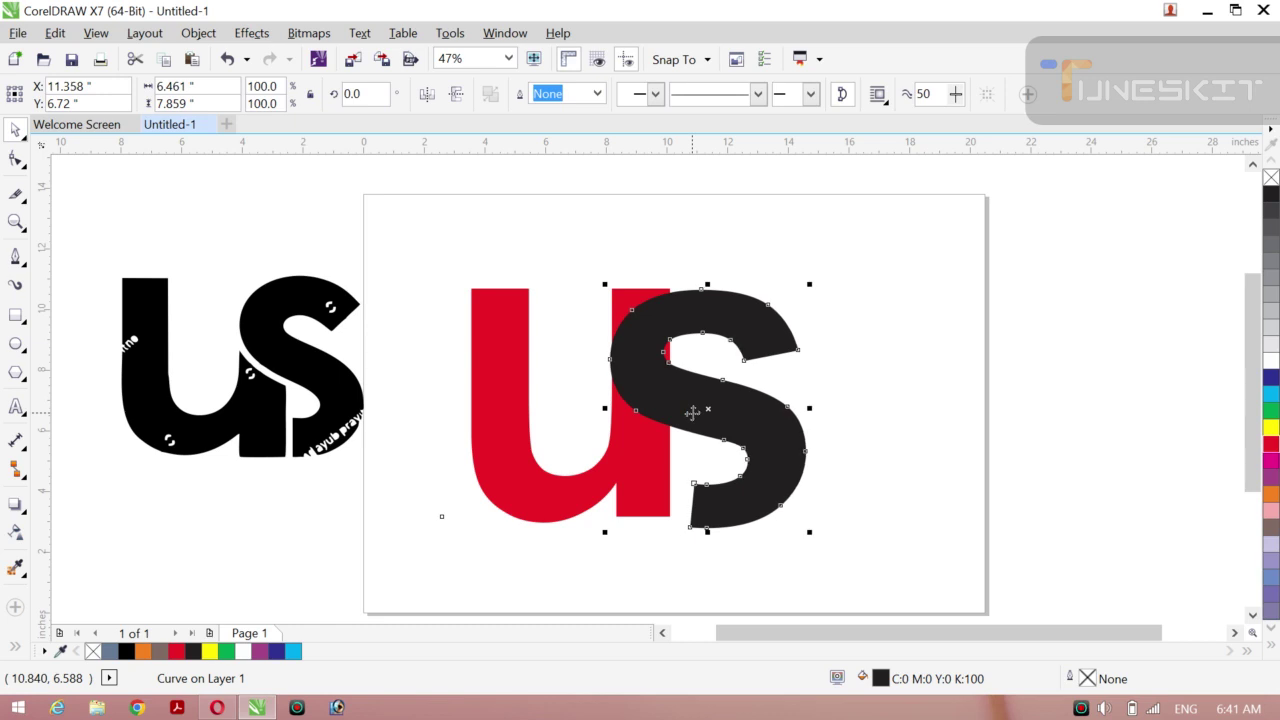
{"action": "left_click", "coordinate": [914, 492]}
{"action": "left_click", "coordinate": [643, 415]}
{"action": "left_click", "coordinate": [983, 449]}
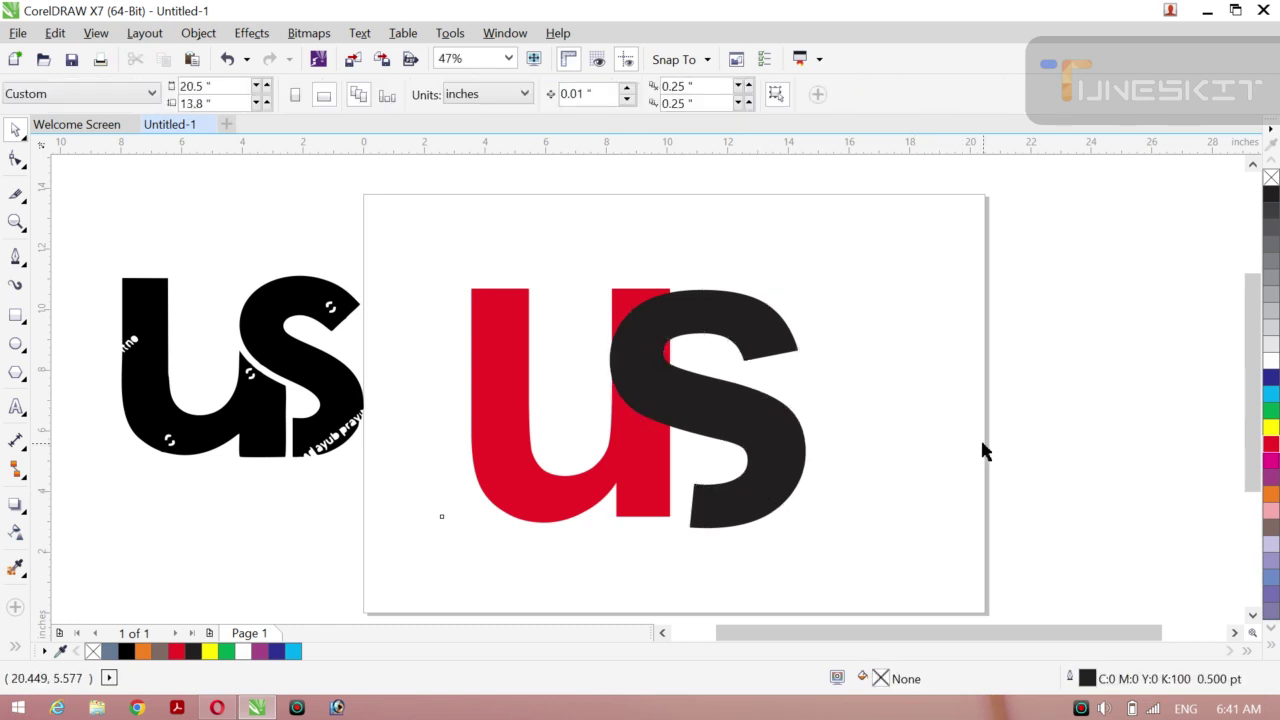
Give the s an 8.0 pt outline.
{"action": "left_click", "coordinate": [683, 428]}
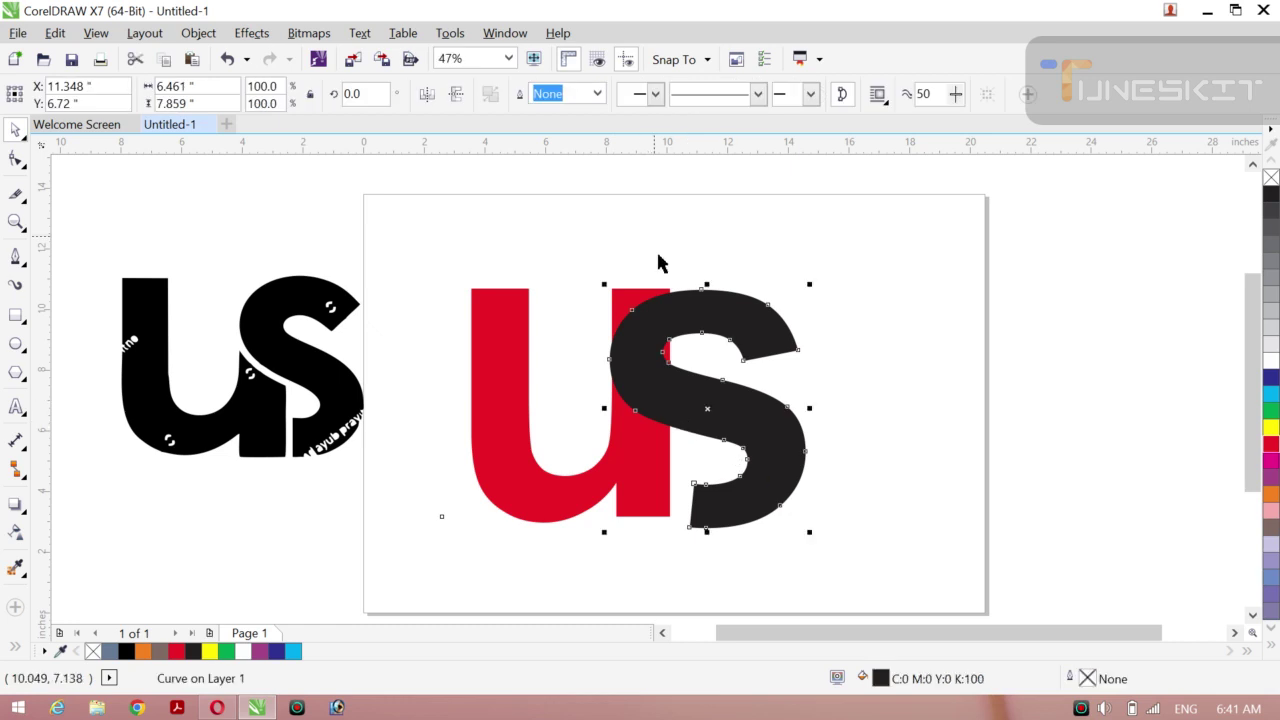
{"action": "left_click", "coordinate": [876, 442]}
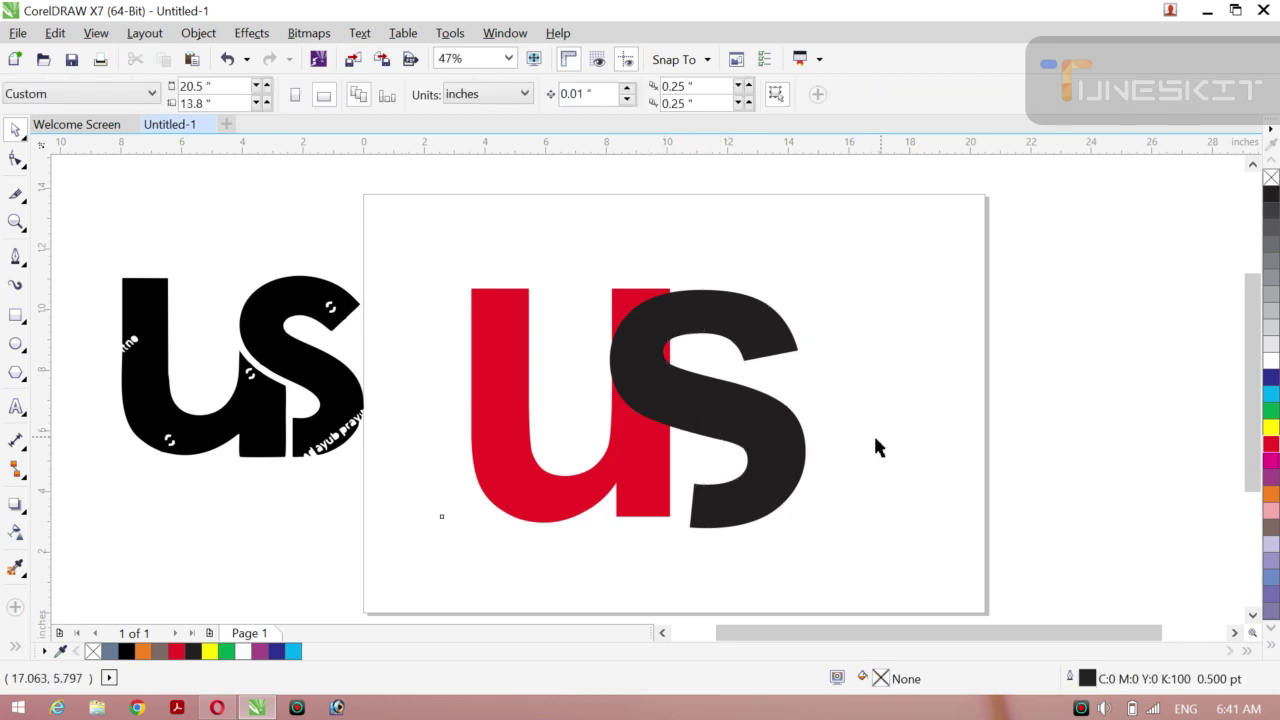
{"action": "left_click", "coordinate": [710, 418]}
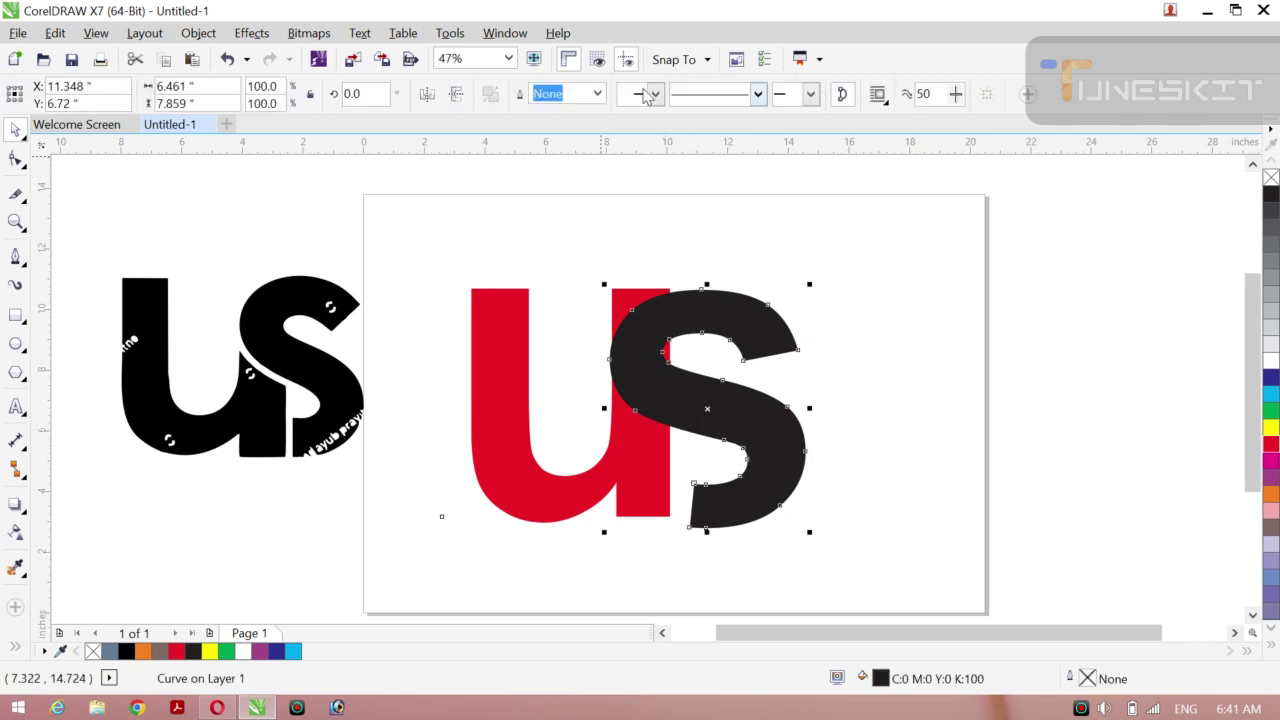
{"action": "left_click", "coordinate": [597, 93]}
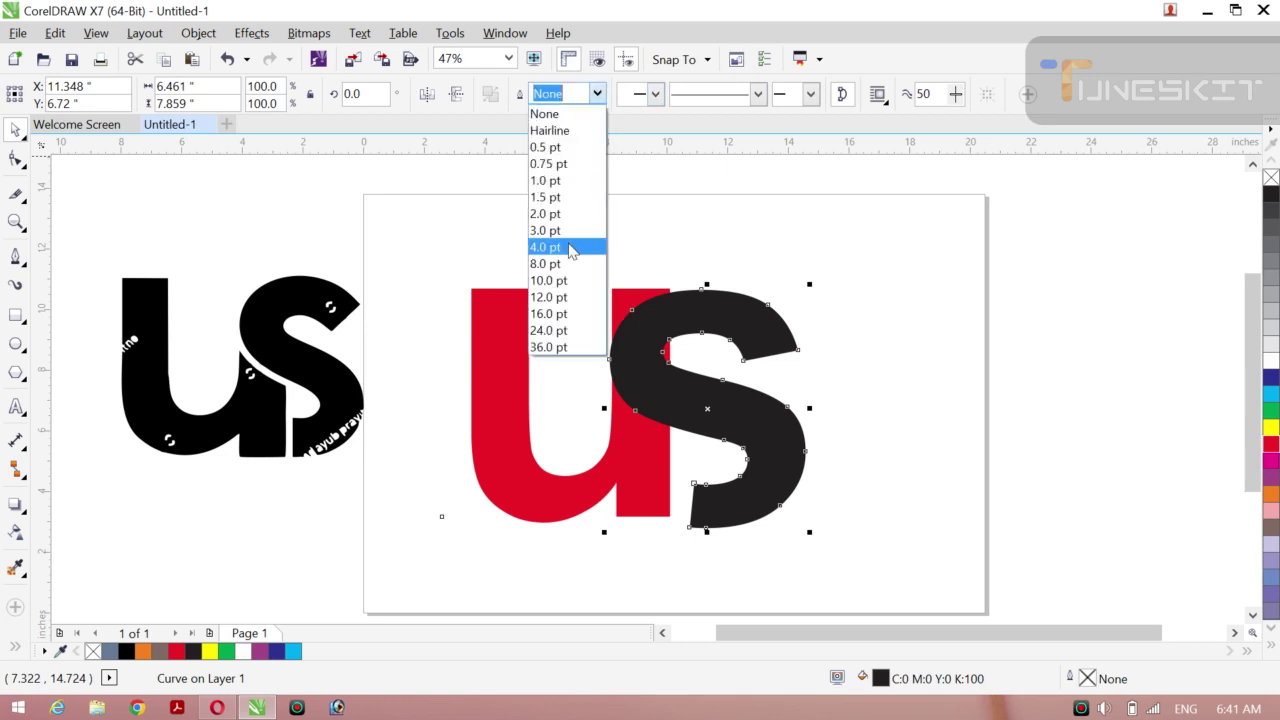
{"action": "left_click", "coordinate": [549, 264]}
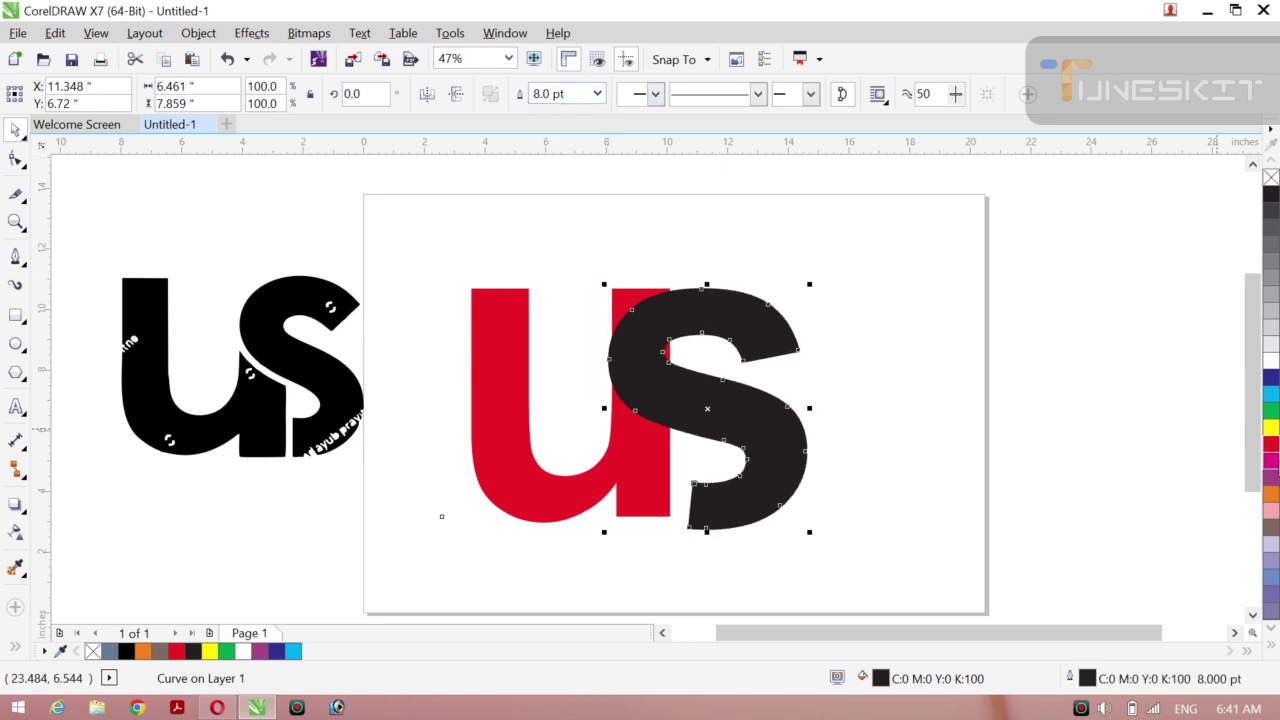
Colour the outline of the s green and set its width to 24.0 pt.
{"action": "right_click", "coordinate": [1270, 414]}
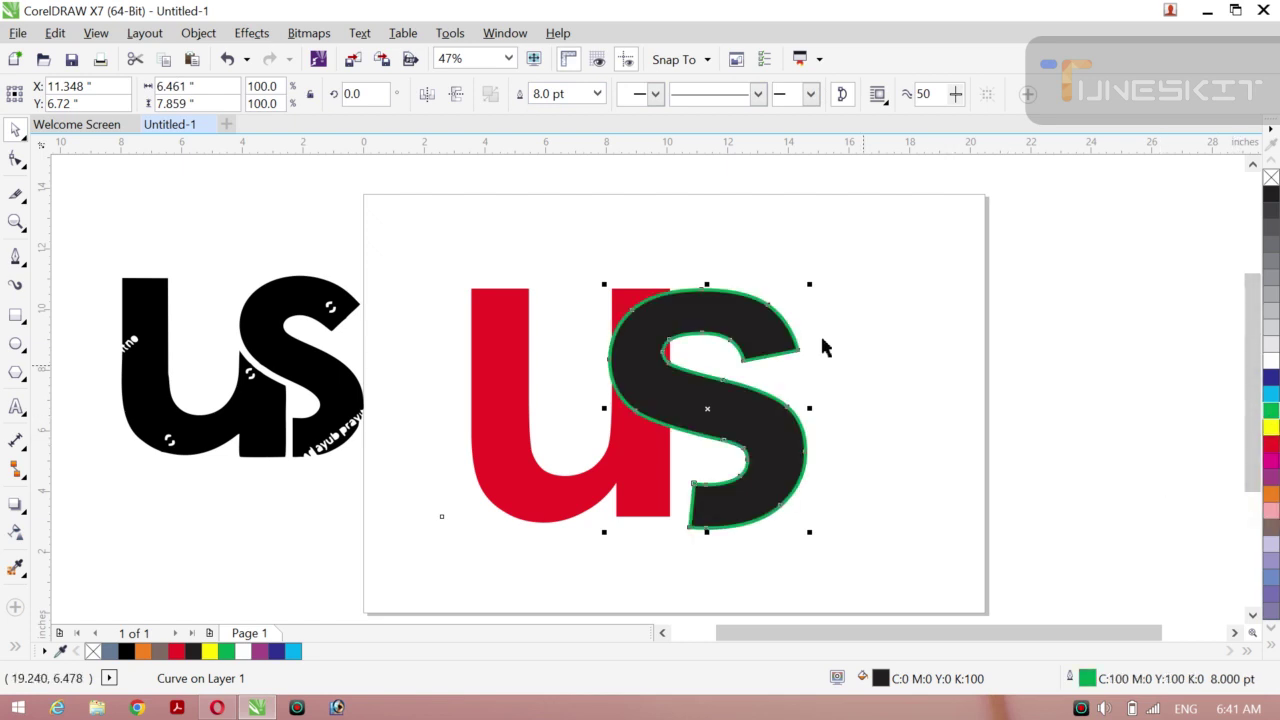
{"action": "left_click", "coordinate": [597, 99]}
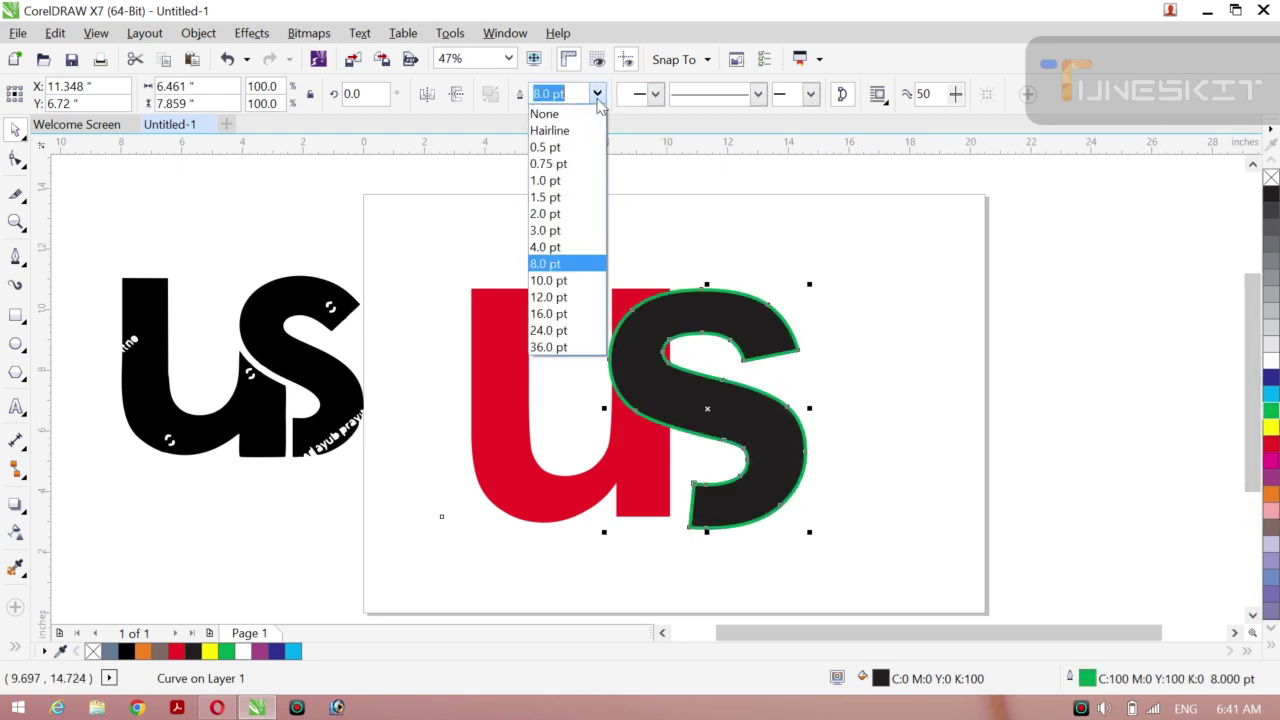
{"action": "left_click", "coordinate": [557, 334]}
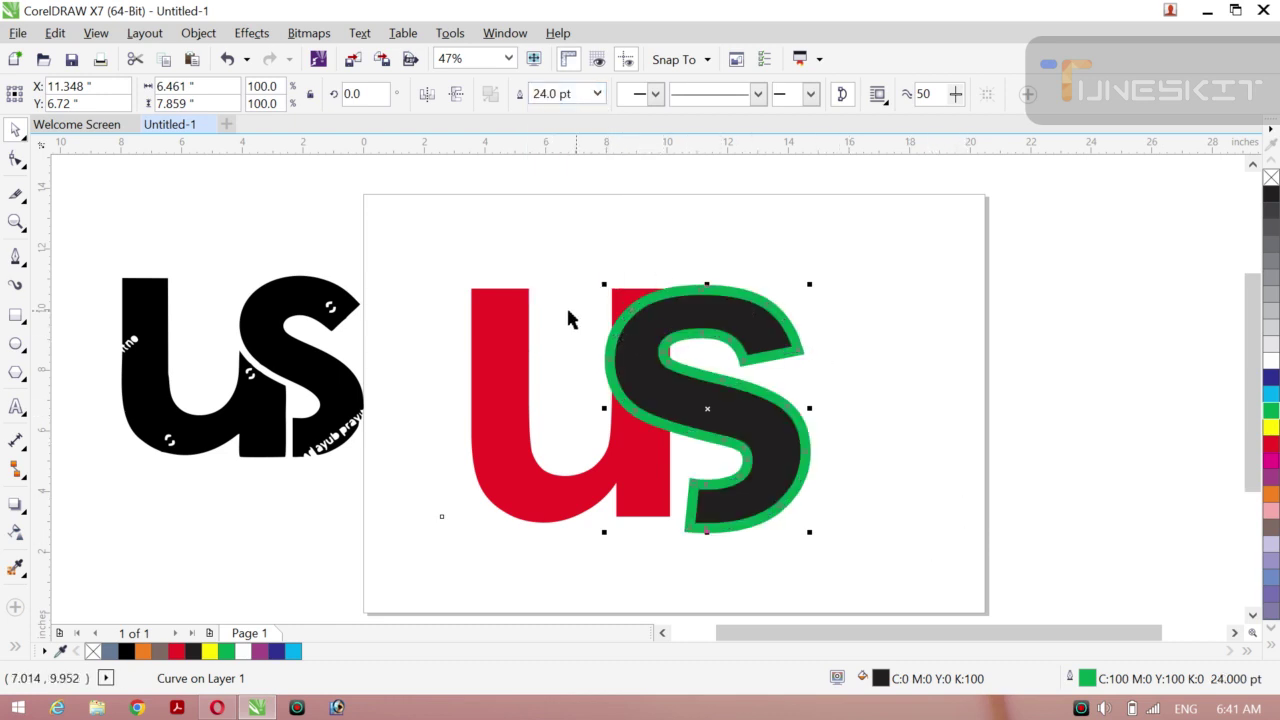
Convert the outline of the s to a separate object and deselect everything.
{"action": "left_click", "coordinate": [198, 33]}
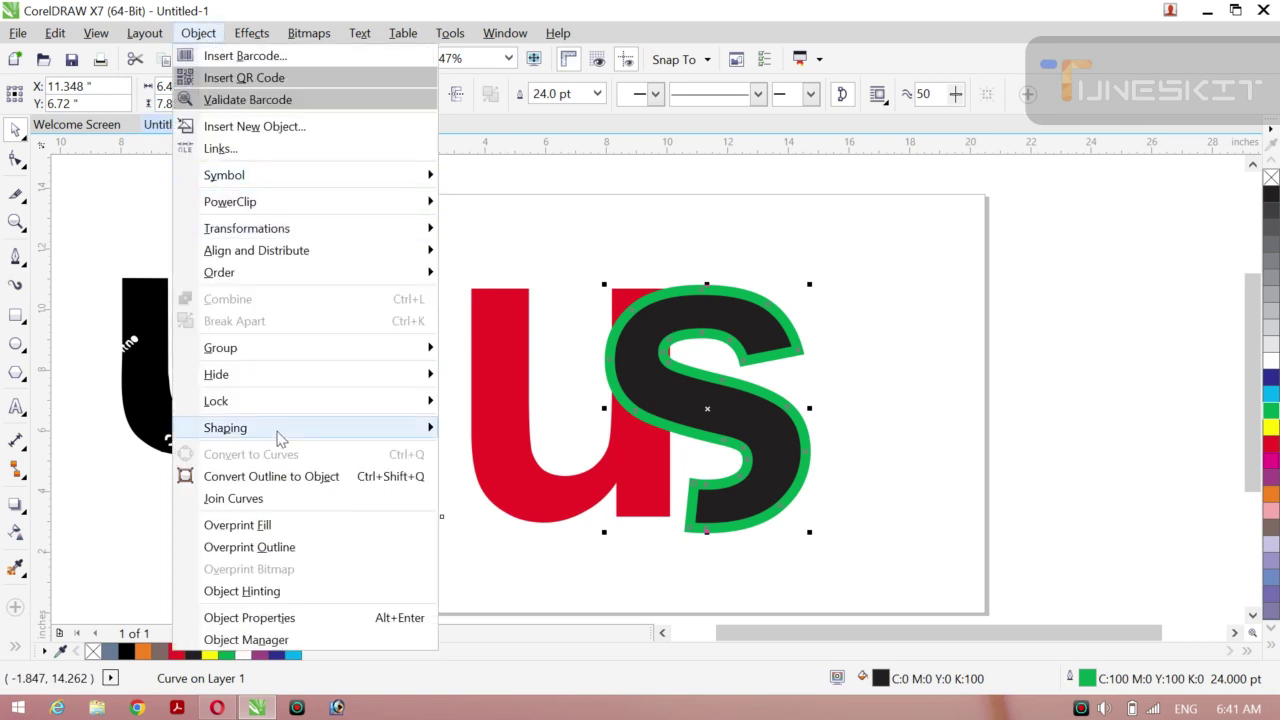
{"action": "left_click", "coordinate": [286, 477]}
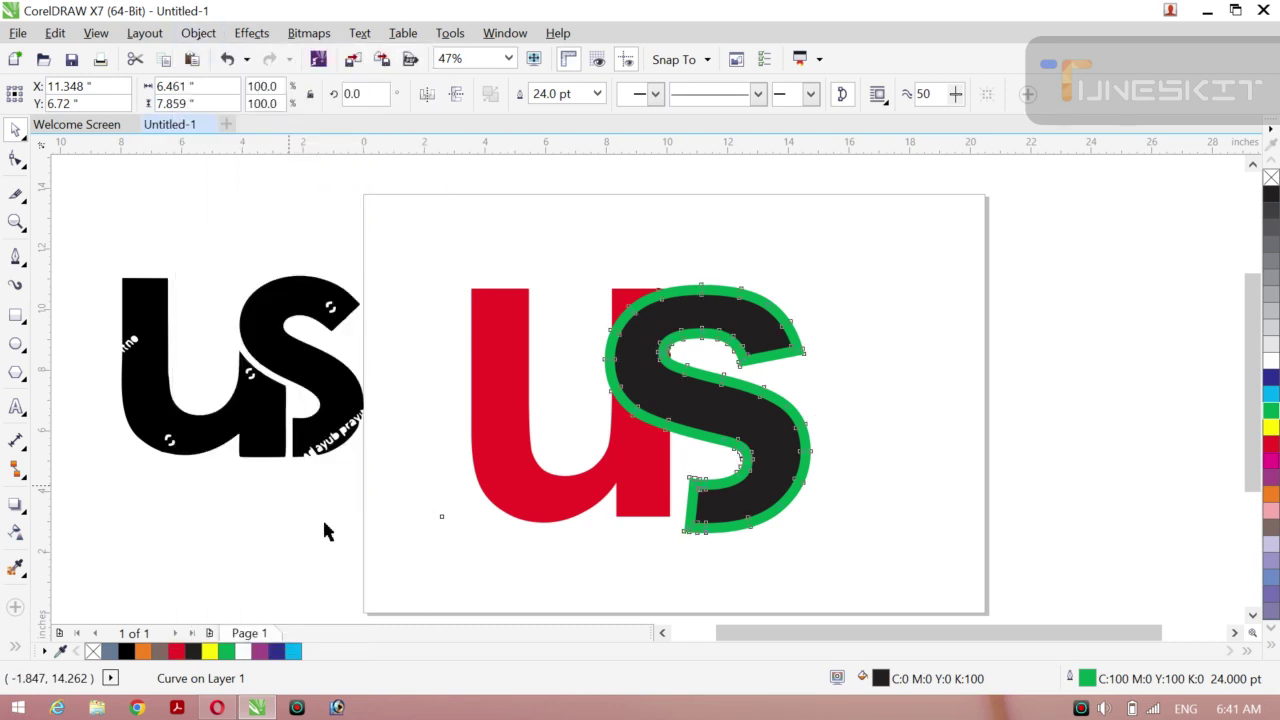
{"action": "left_click", "coordinate": [268, 528]}
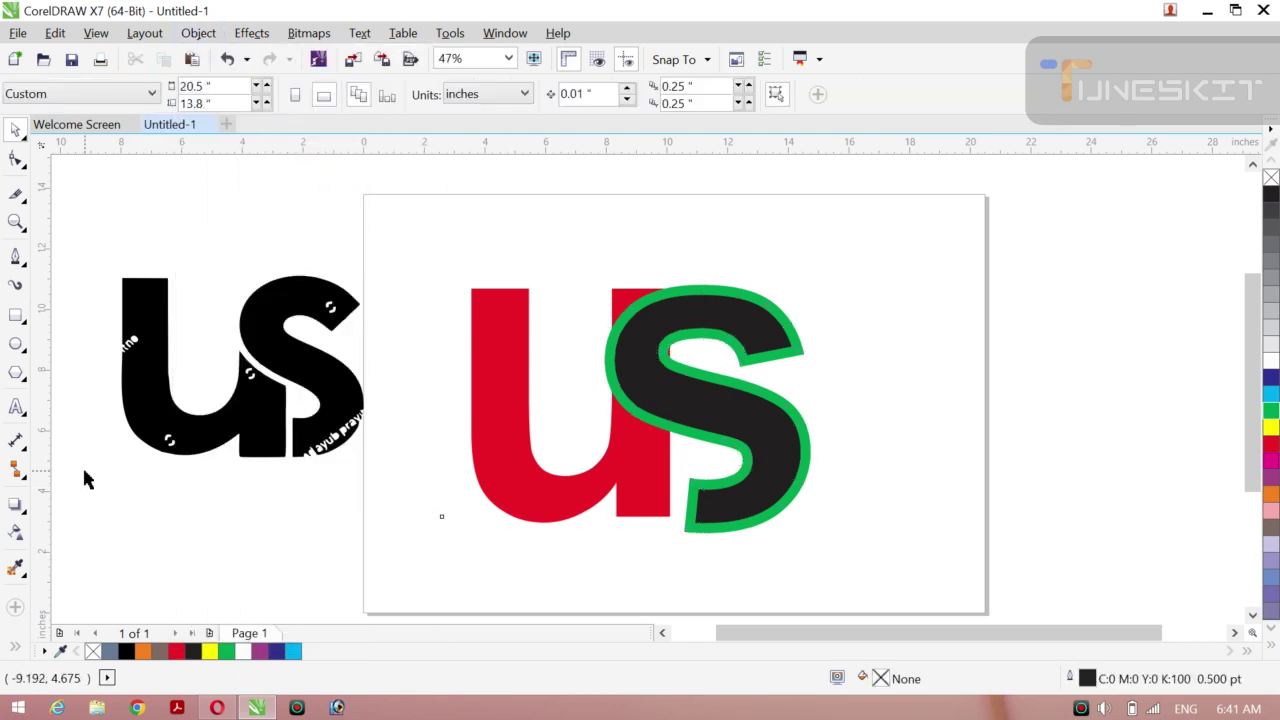
Smart-fill the u's body and the top piece of its right stem, outside the green contour, with blue-grey and no outline.
{"action": "left_click", "coordinate": [15, 648]}
{"action": "left_click", "coordinate": [44, 645]}
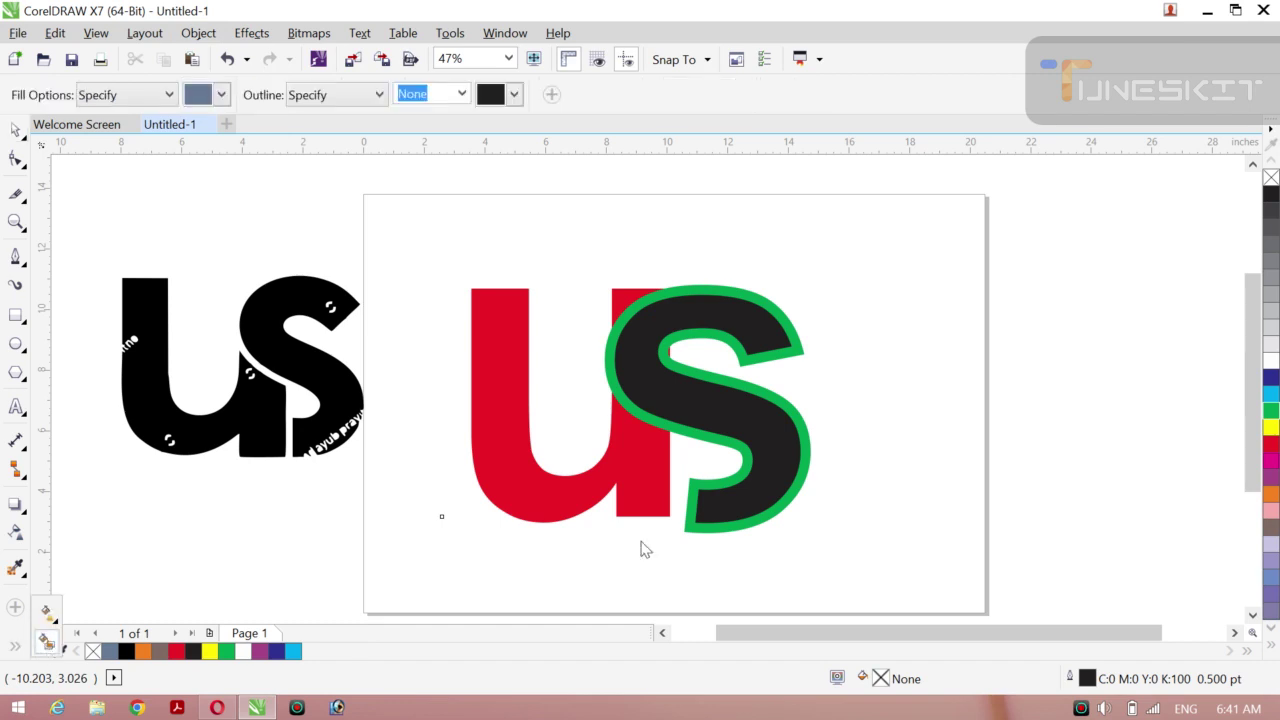
{"action": "left_click", "coordinate": [632, 497]}
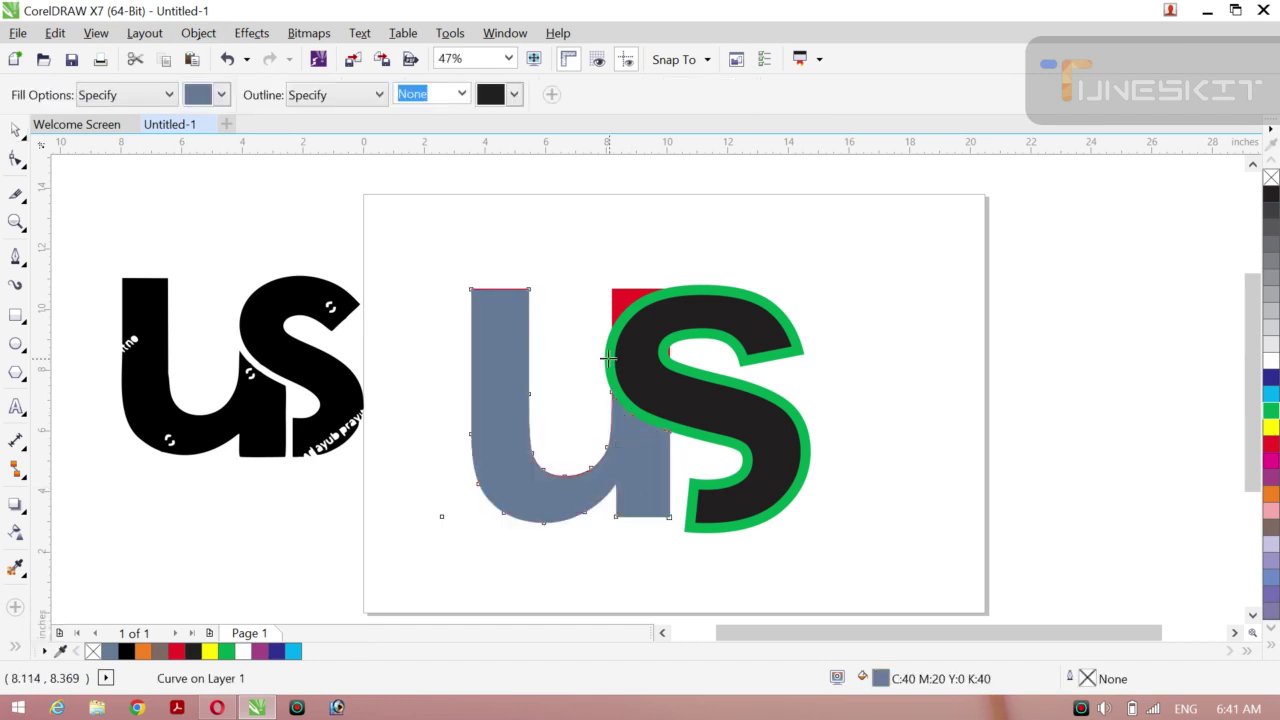
{"action": "left_click", "coordinate": [621, 299]}
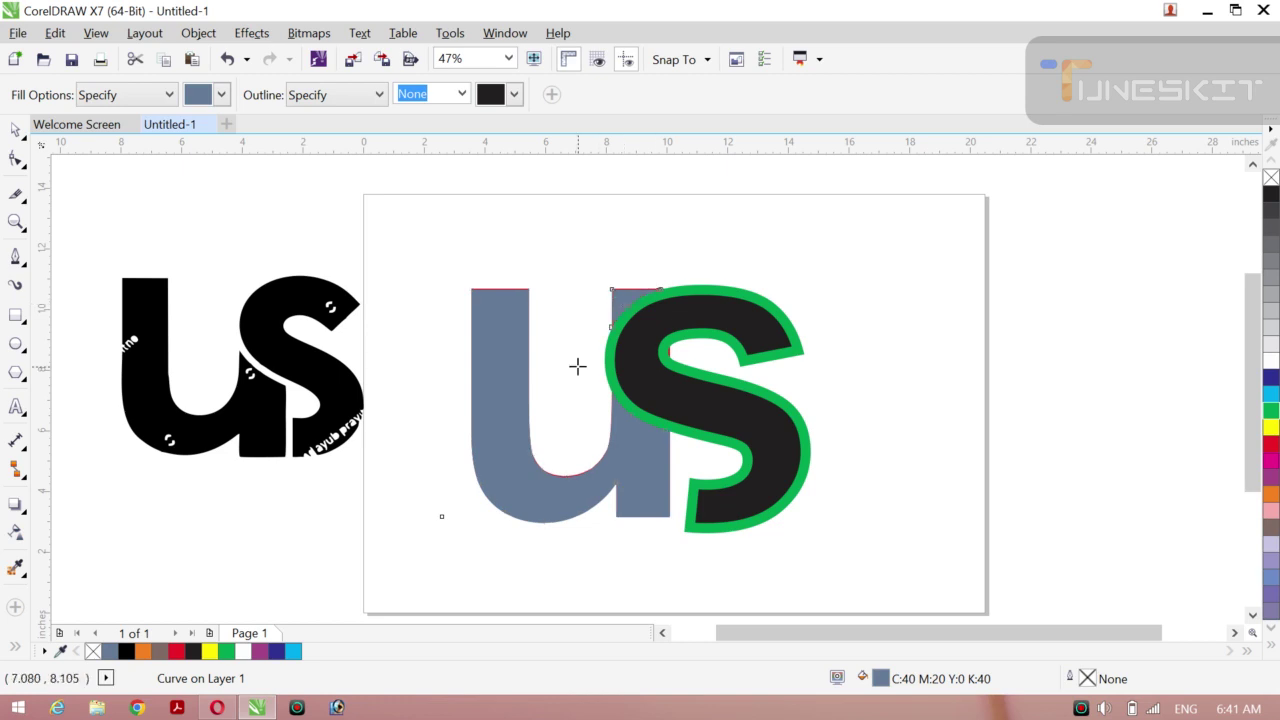
Try to smart-fill the small sliver of the u's right stem inside the s's upper opening.
{"action": "left_click", "coordinate": [670, 351]}
{"action": "key", "text": "ctrl+z"}
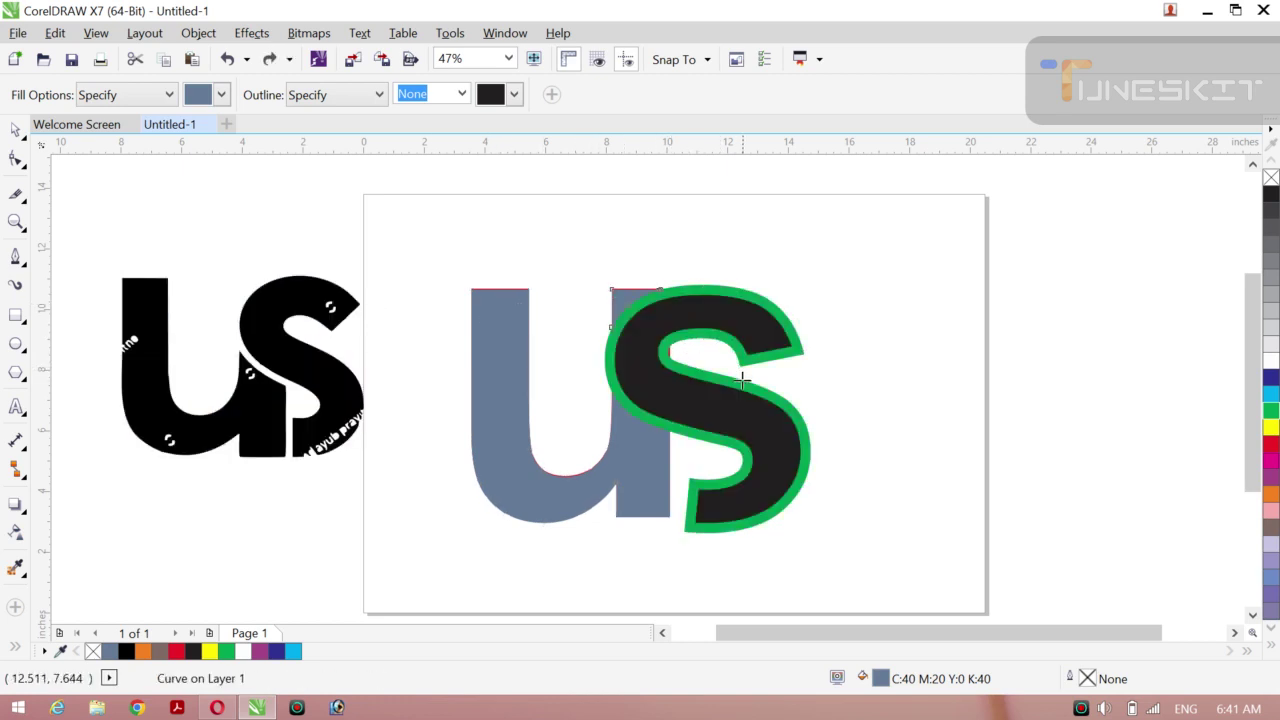
{"action": "left_click", "coordinate": [668, 350]}
{"action": "key", "text": "ctrl+z"}
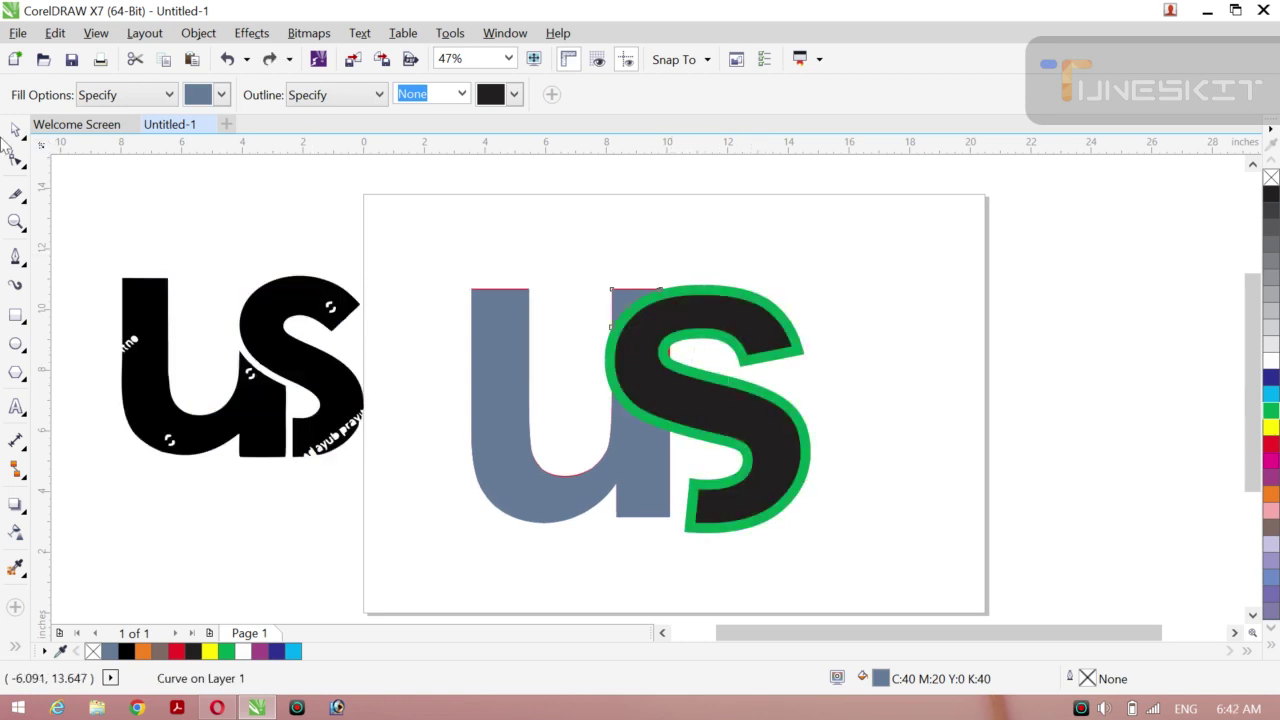
Fill the separated outline of the s with red, pull it off the letter and delete it.
{"action": "left_click", "coordinate": [16, 130]}
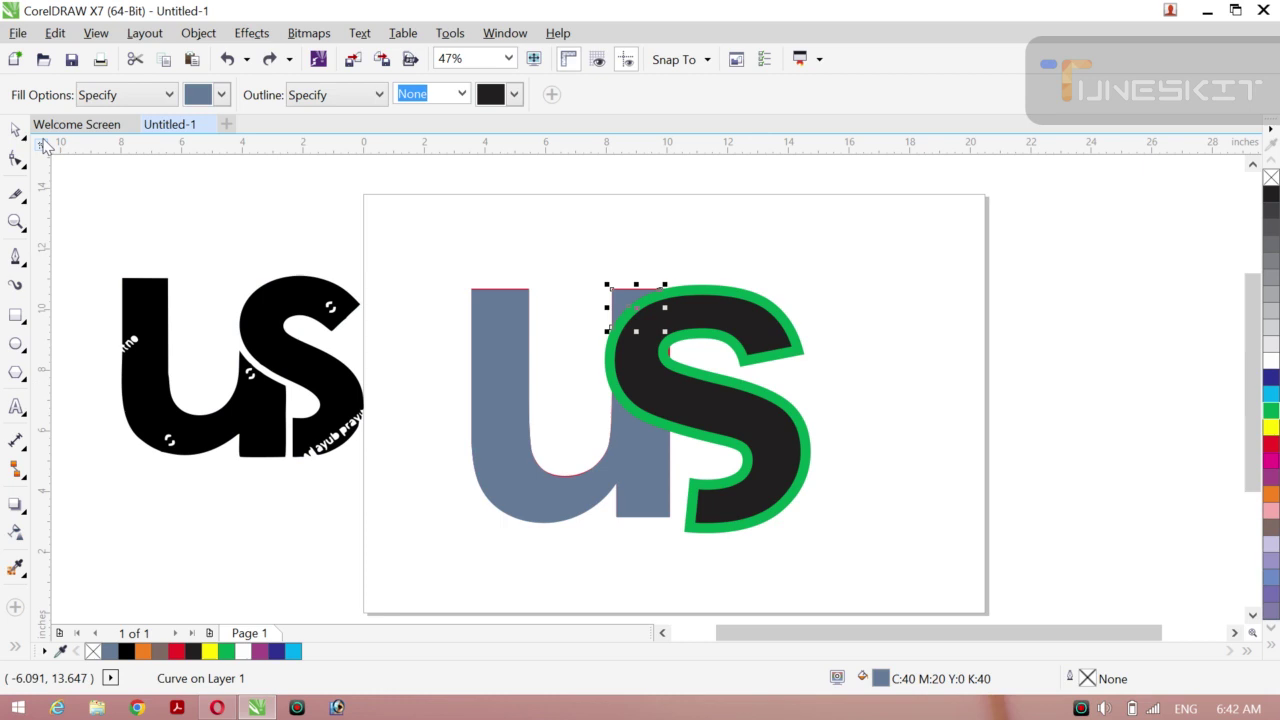
{"action": "left_click", "coordinate": [104, 174]}
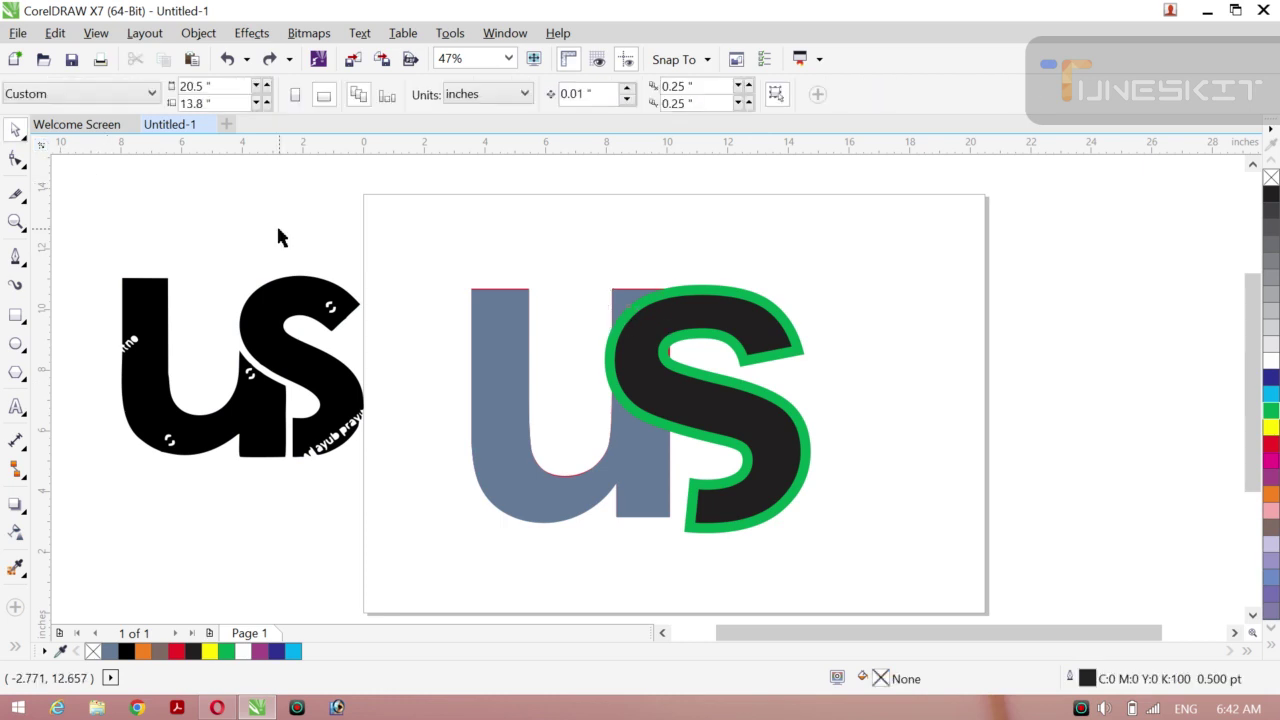
{"action": "left_click", "coordinate": [616, 390]}
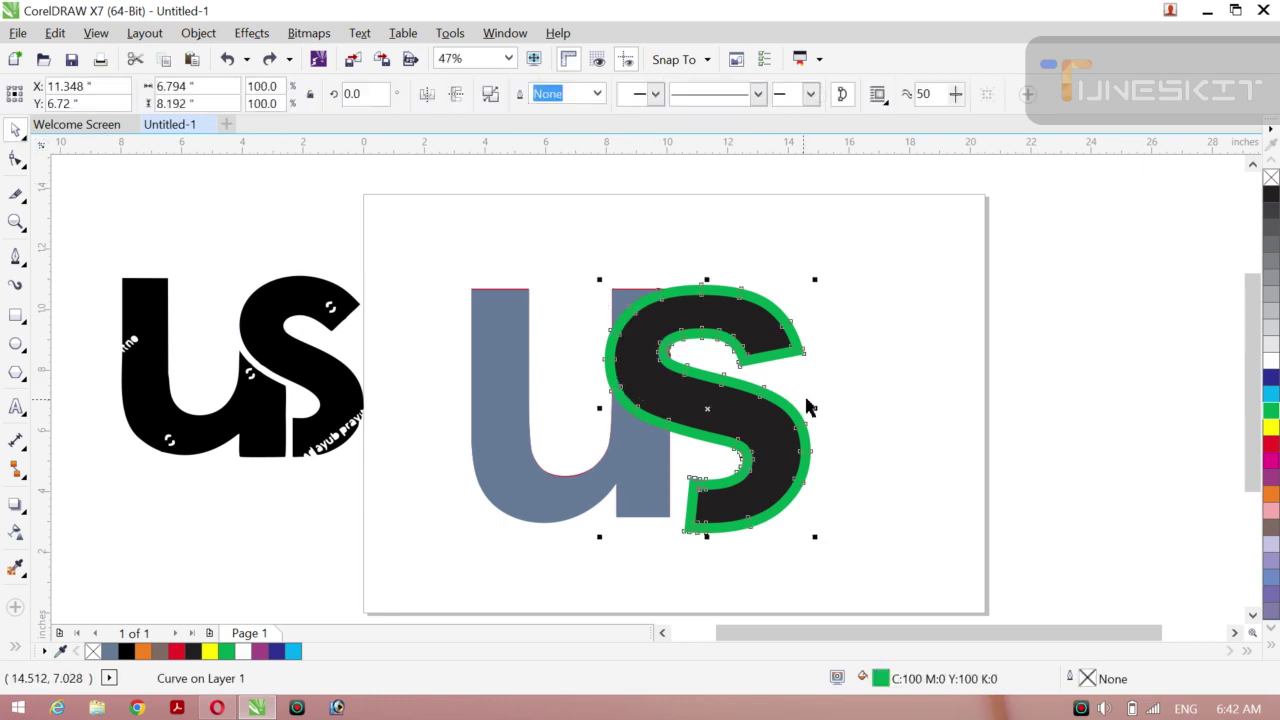
{"action": "right_click", "coordinate": [1270, 443]}
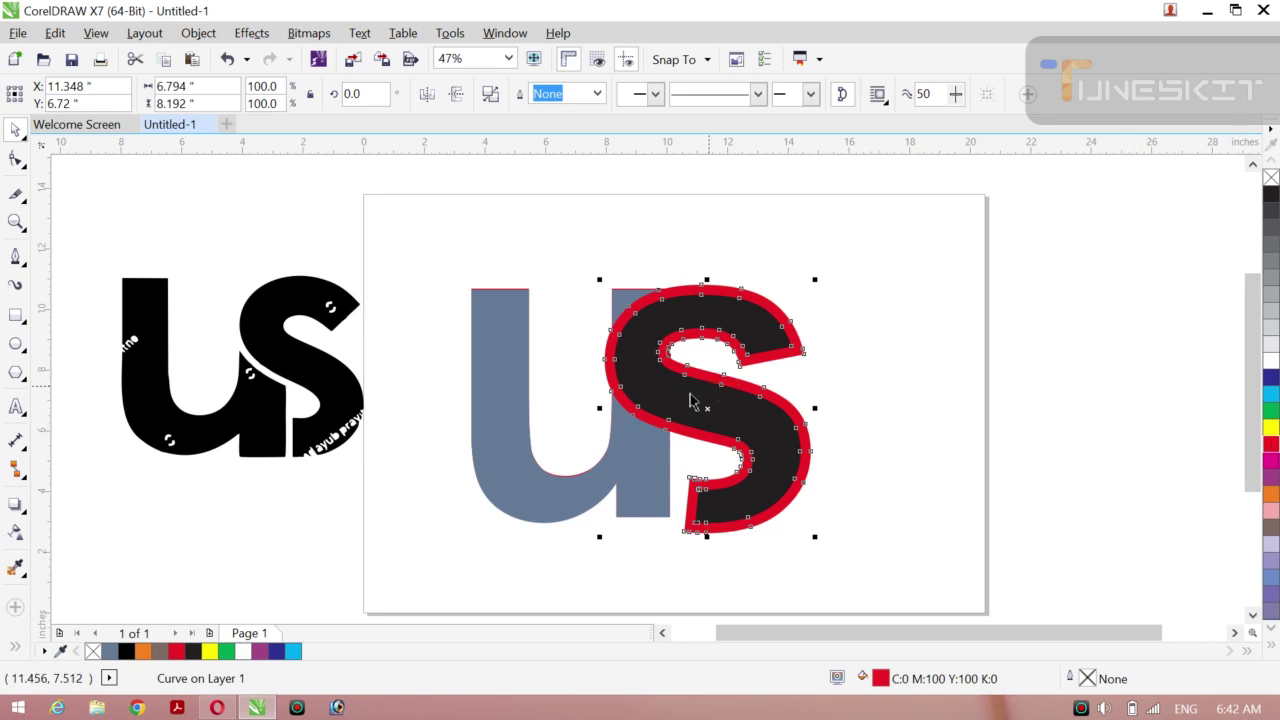
{"action": "left_click_drag", "start_coordinate": [705, 415], "coordinate": [798, 405]}
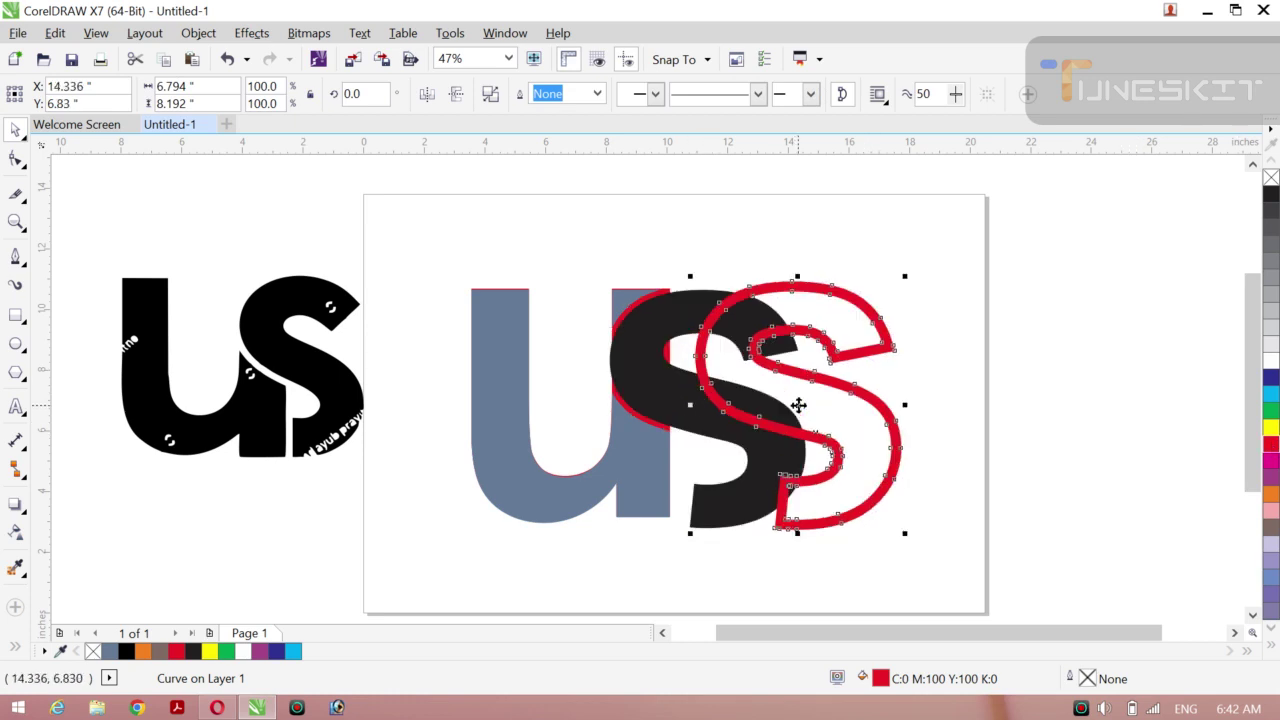
{"action": "key", "text": "Escape"}
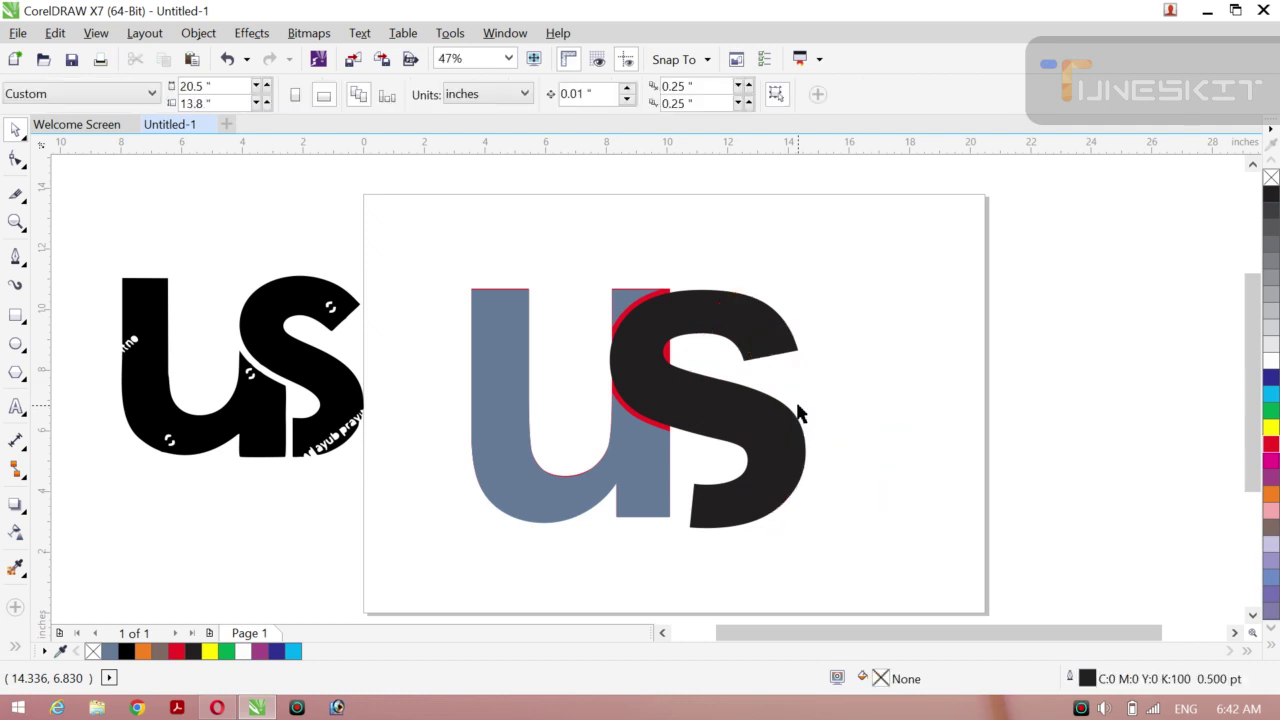
Try moving the blue-grey u body up off the red original, and undo the move.
{"action": "left_click", "coordinate": [670, 351]}
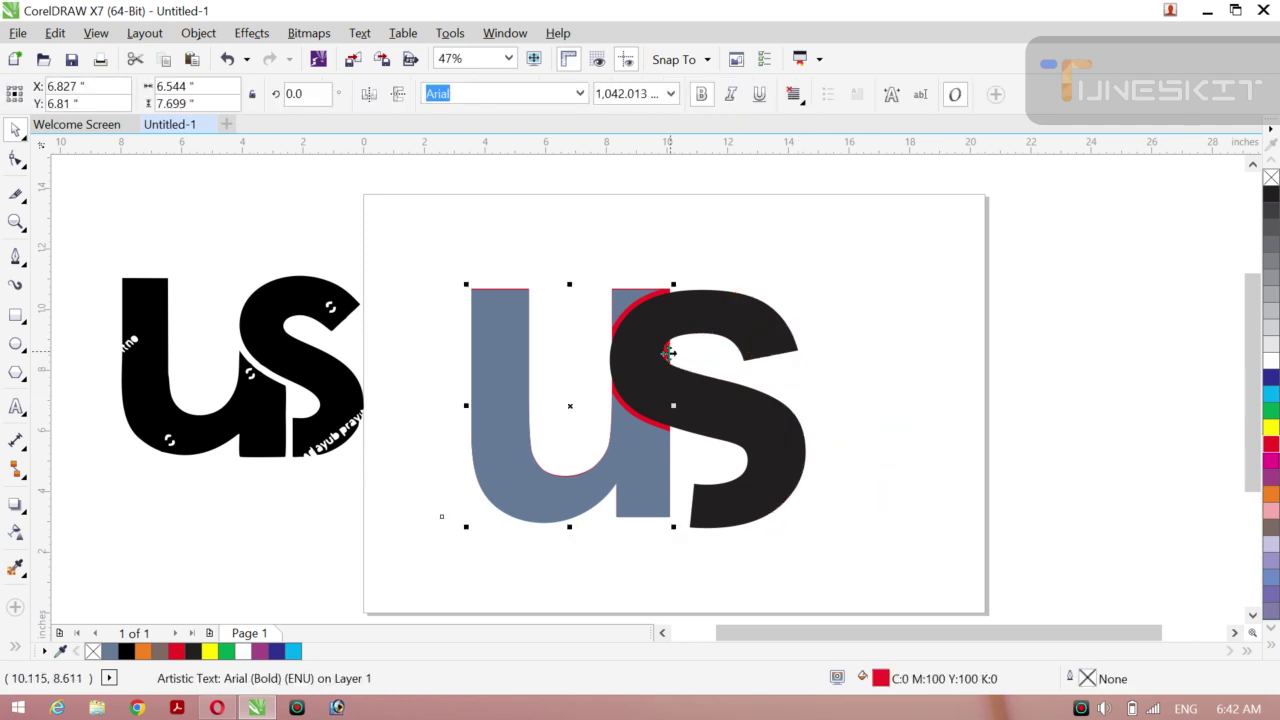
{"action": "key", "text": "ctrl+q"}
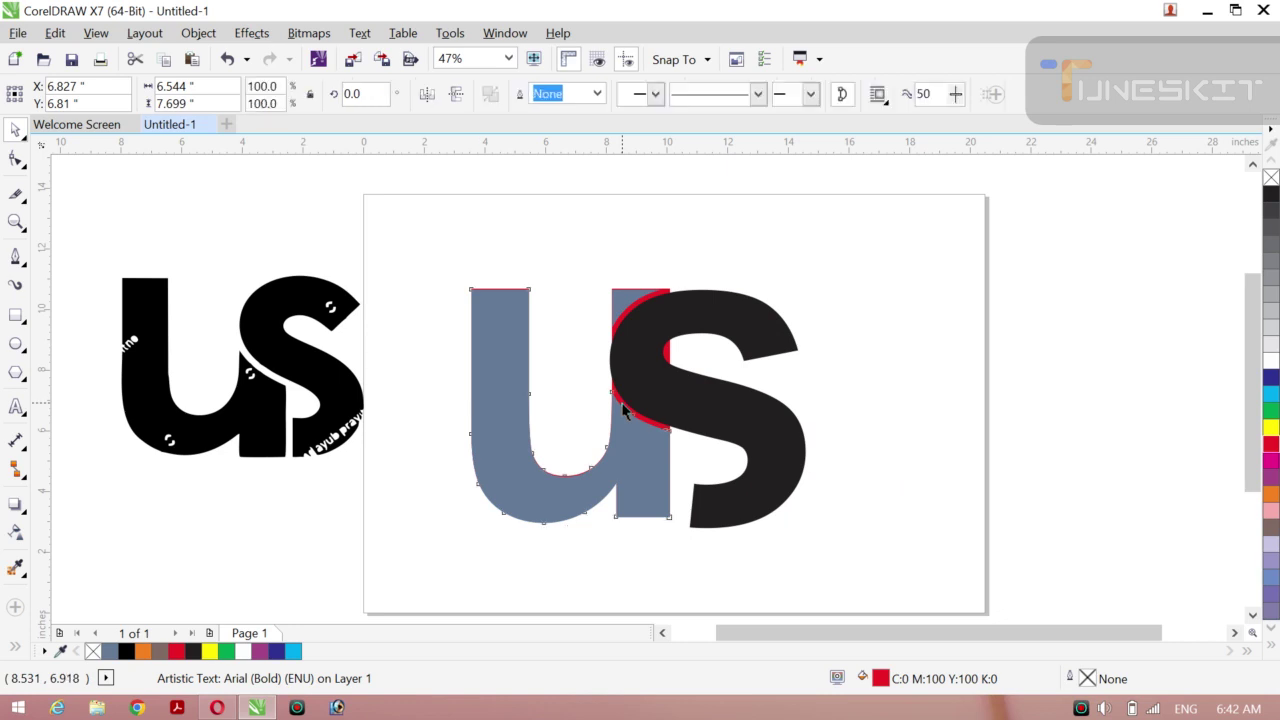
{"action": "left_click_drag", "start_coordinate": [571, 408], "coordinate": [572, 372]}
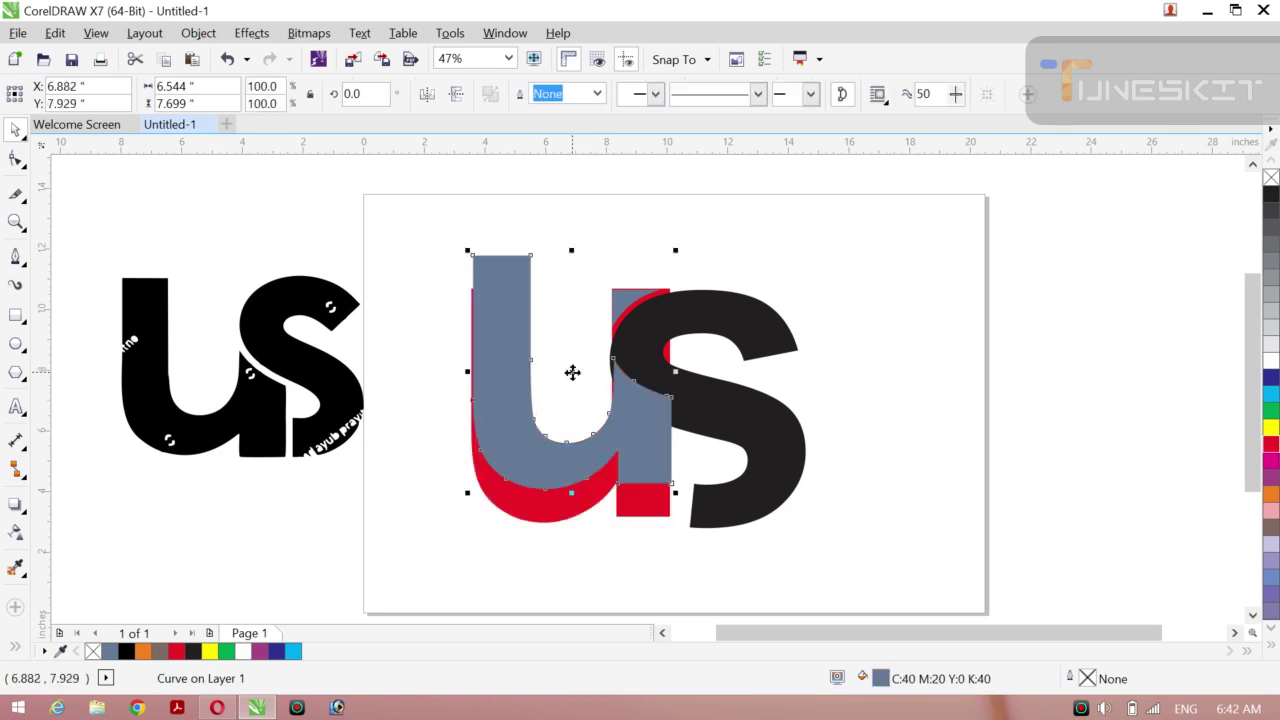
{"action": "key", "text": "ctrl+z"}
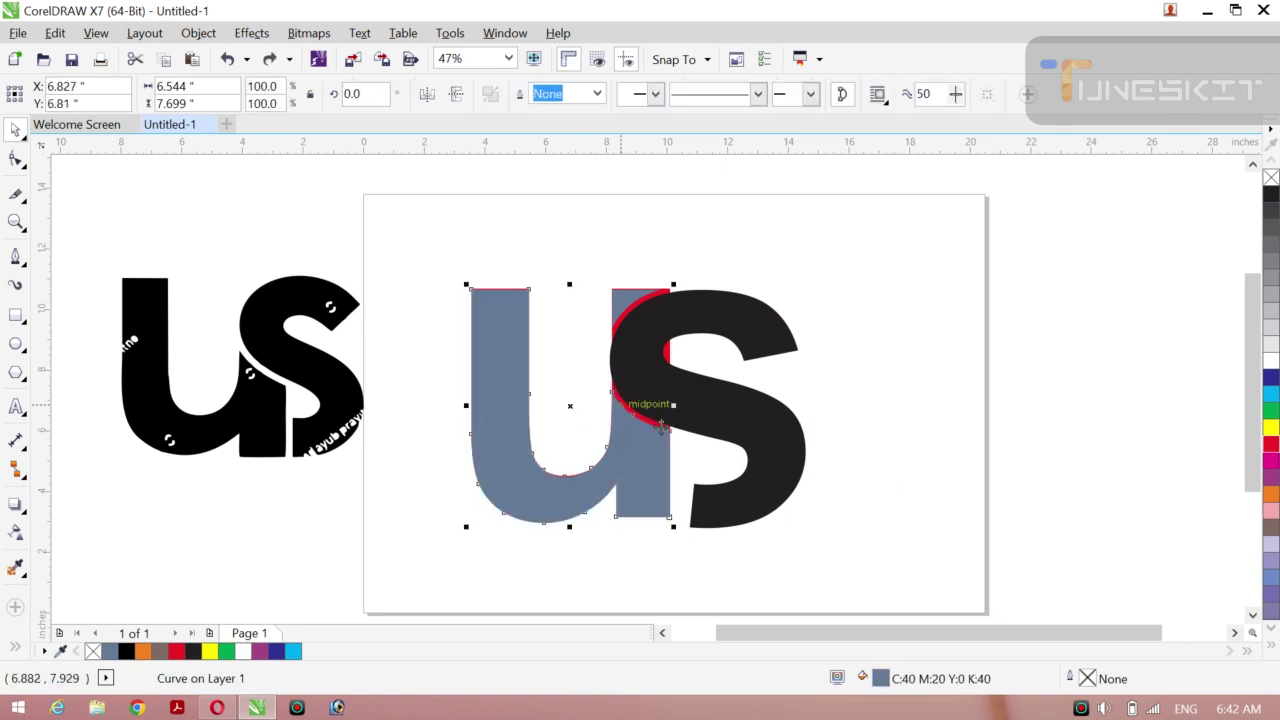
{"action": "left_click", "coordinate": [984, 310]}
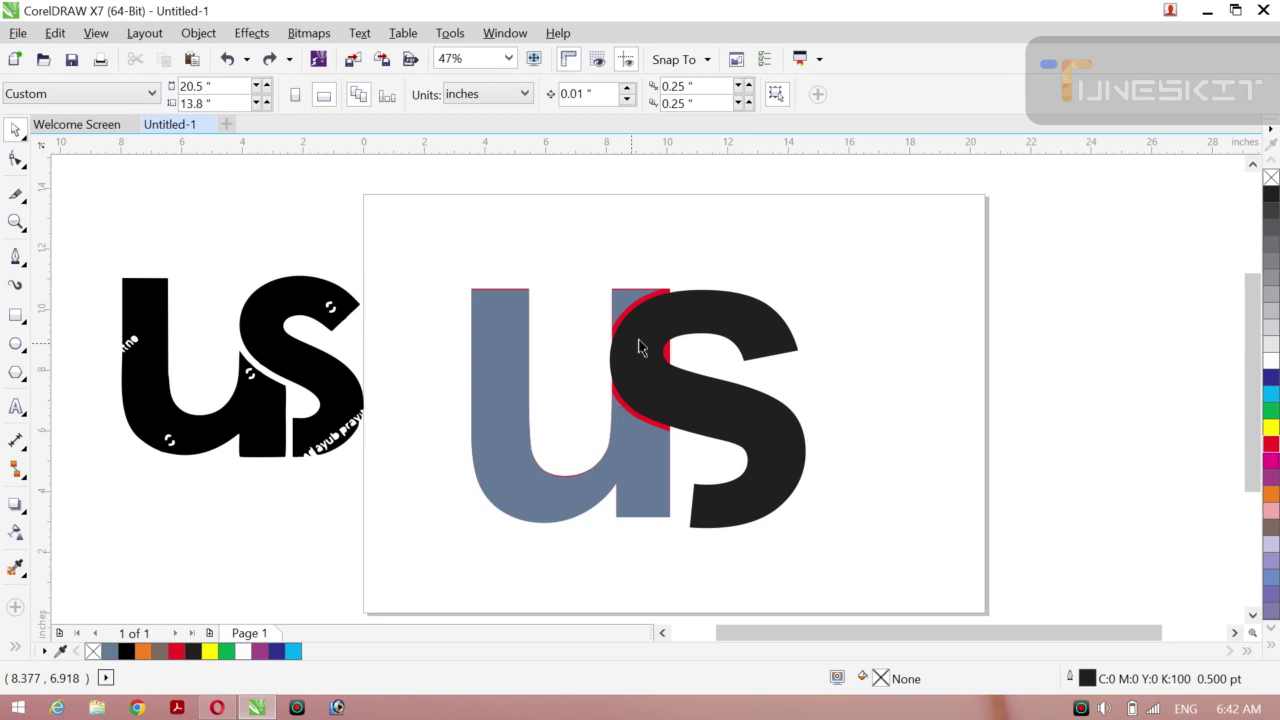
Pull the black s aside to the right and delete the red original u and the blue-grey top piece of its right stem.
{"action": "left_click", "coordinate": [668, 298]}
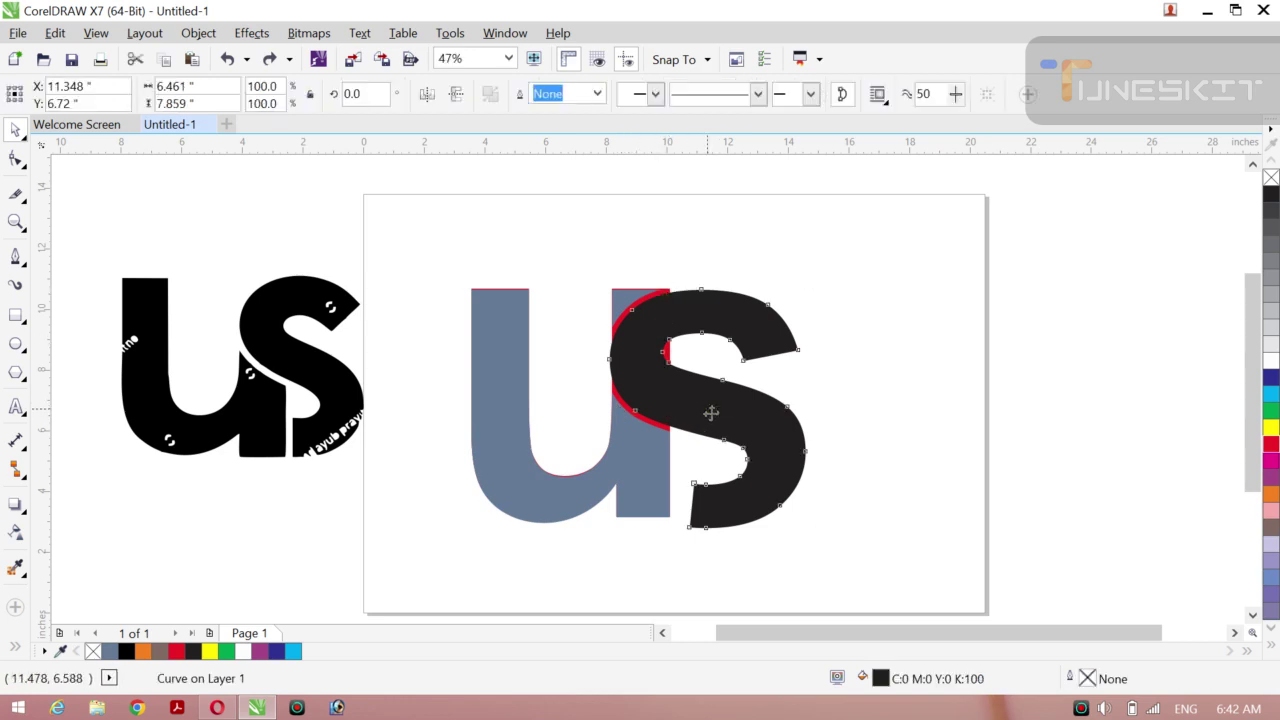
{"action": "left_click_drag", "start_coordinate": [710, 413], "coordinate": [807, 393]}
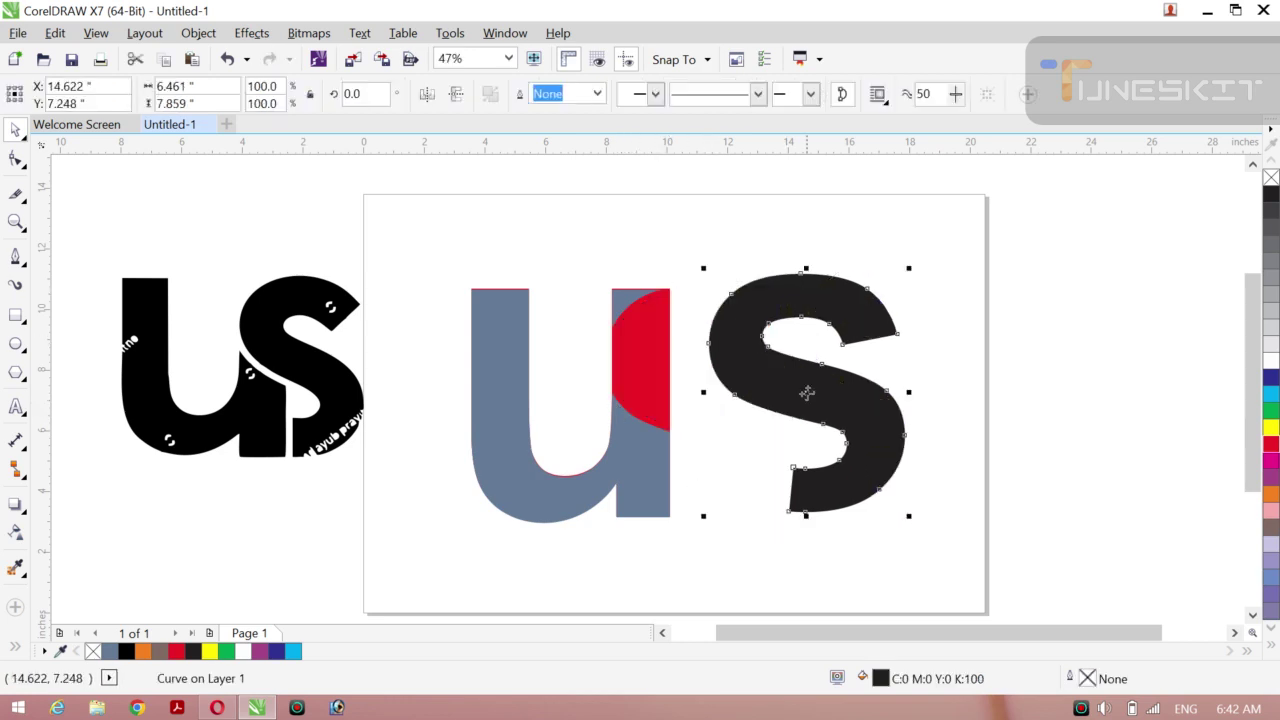
{"action": "left_click", "coordinate": [632, 372]}
{"action": "key", "text": "Delete"}
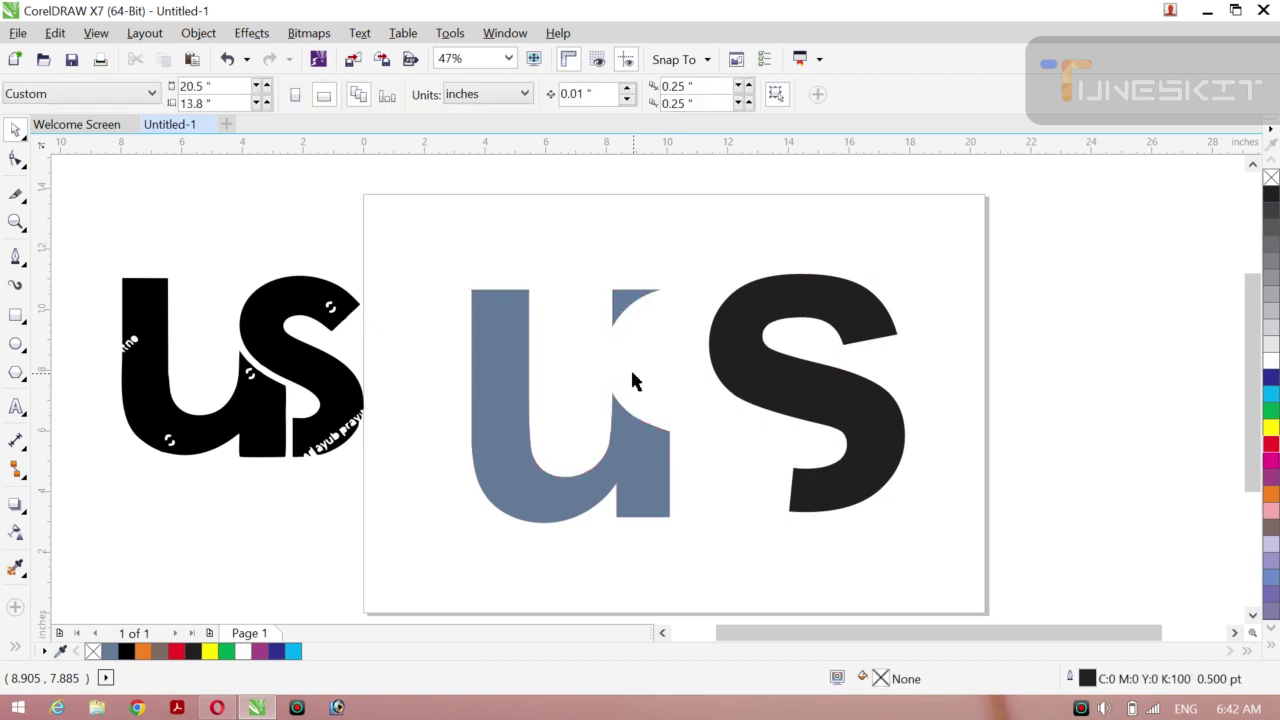
{"action": "left_click", "coordinate": [612, 294]}
{"action": "key", "text": "Delete"}
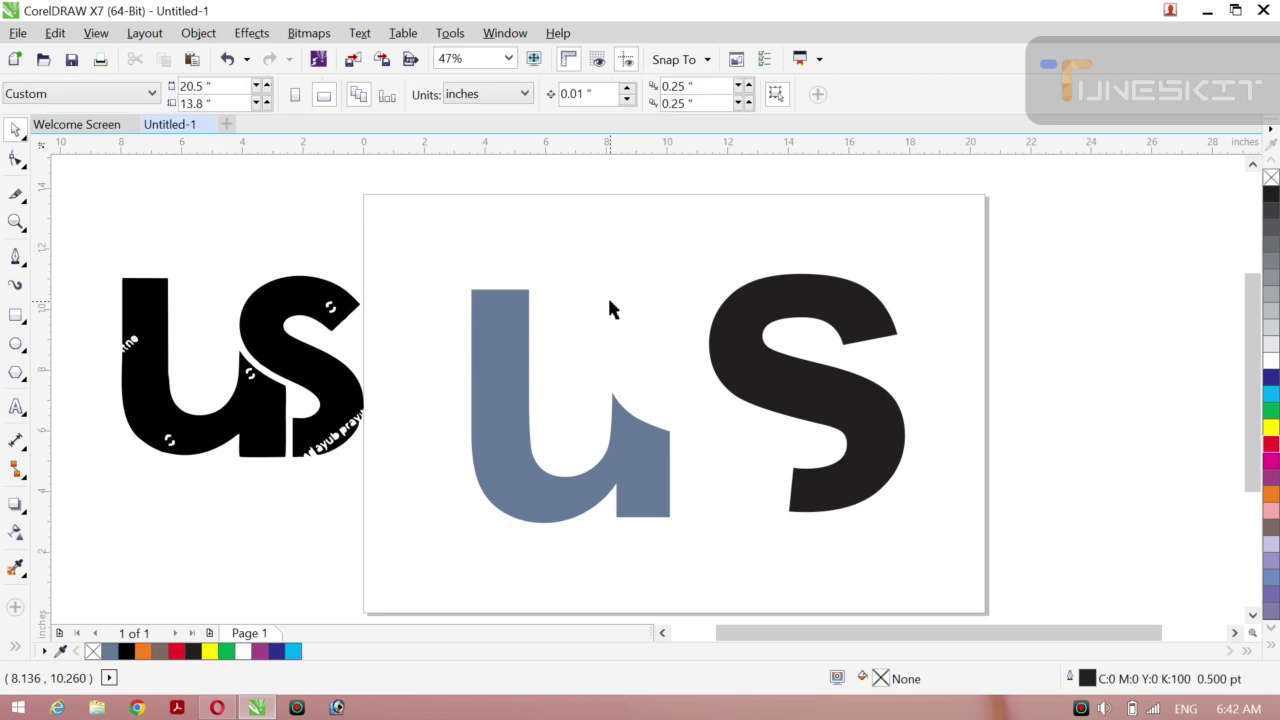
Move the s back left over the u's cut stem, to about X 10.95 in and Y 7.24 in.
{"action": "left_click", "coordinate": [824, 393]}
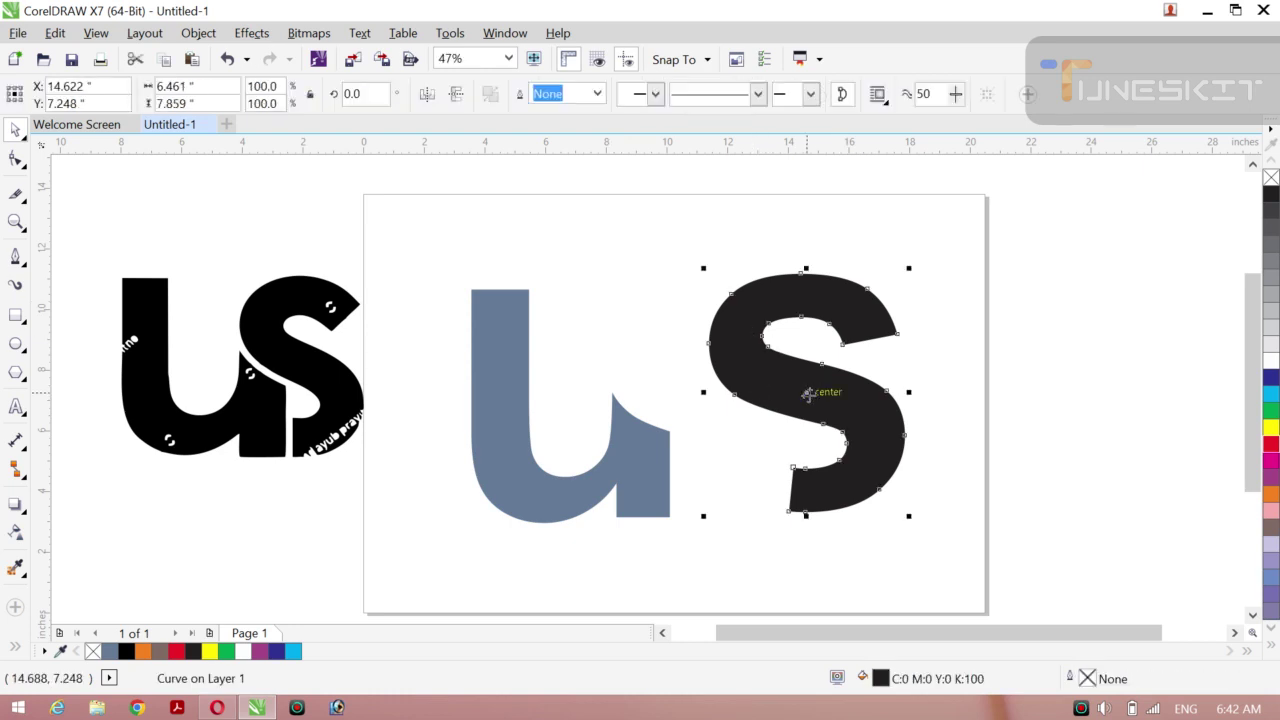
{"action": "left_click_drag", "start_coordinate": [824, 393], "coordinate": [696, 388]}
{"action": "left_click", "coordinate": [880, 360]}
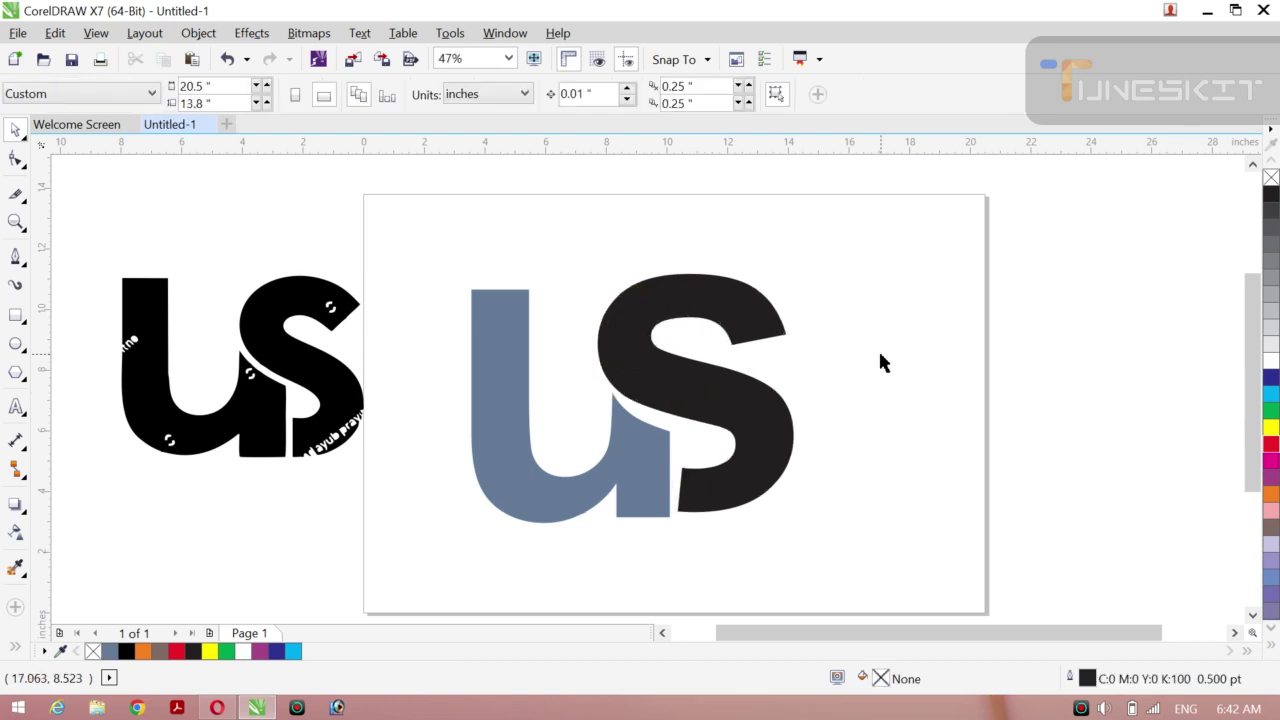
Fill the remaining blue-grey u shape with black.
{"action": "left_click", "coordinate": [600, 490]}
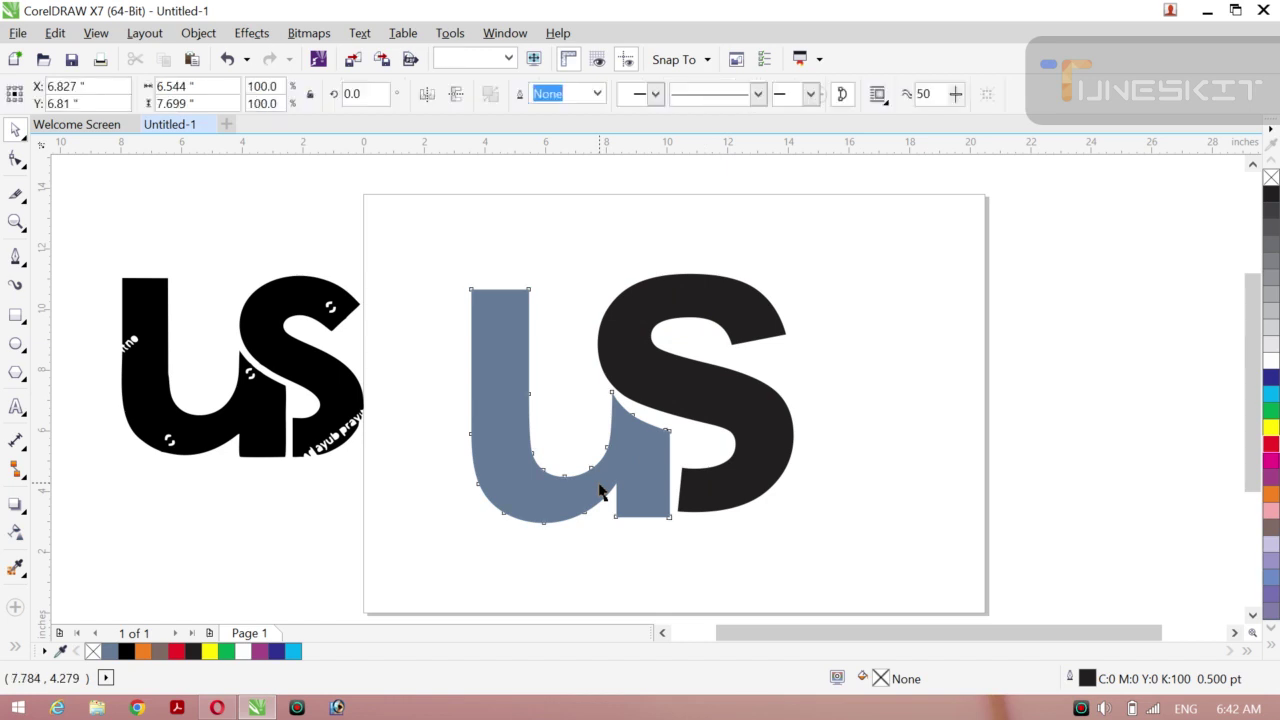
{"action": "left_click", "coordinate": [1272, 199]}
{"action": "left_click", "coordinate": [1084, 425]}
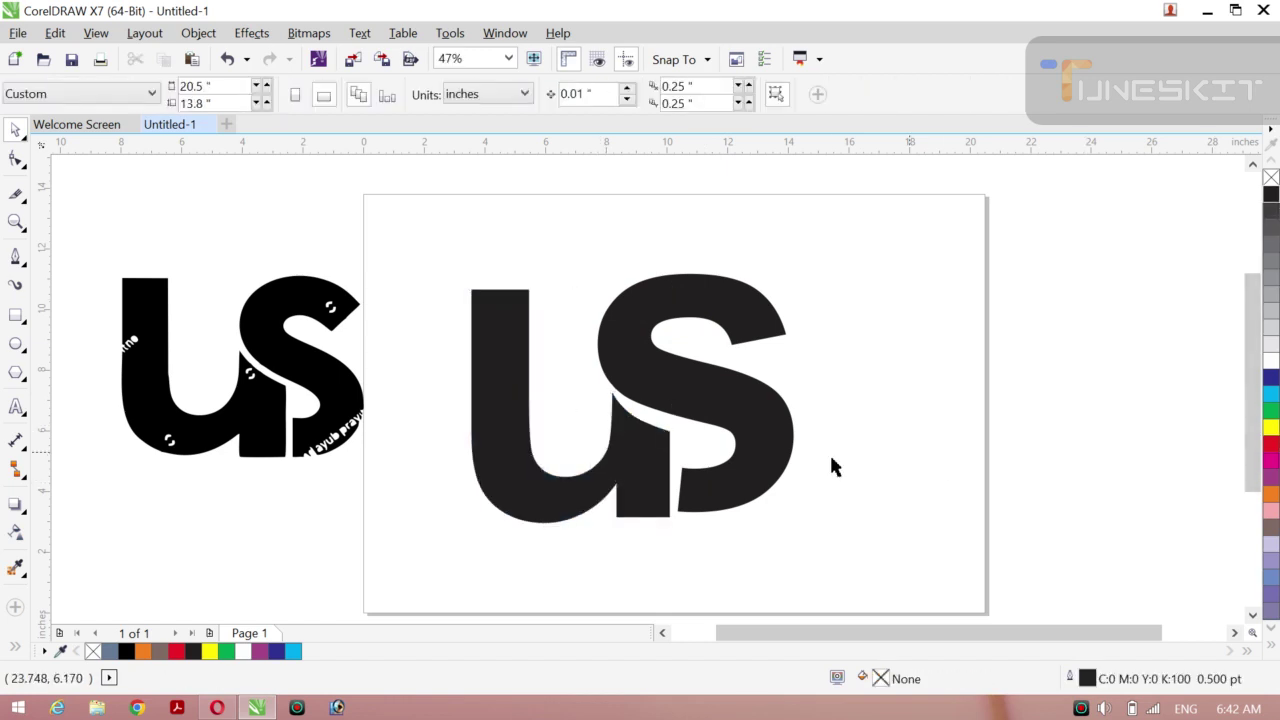
Nudge the s down by about 0.05 in and rotate it slightly clockwise to an angle of about 357.8 degrees.
{"action": "left_click", "coordinate": [731, 400]}
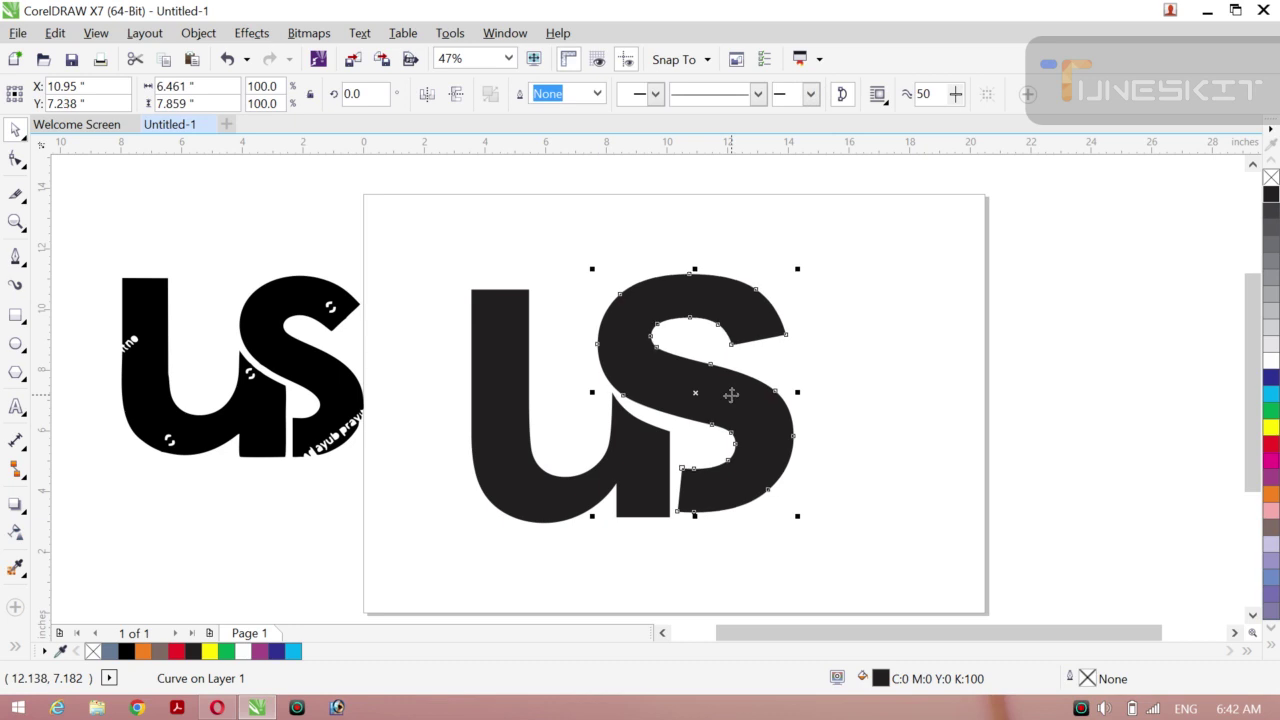
{"action": "left_click_drag", "start_coordinate": [731, 395], "coordinate": [731, 396]}
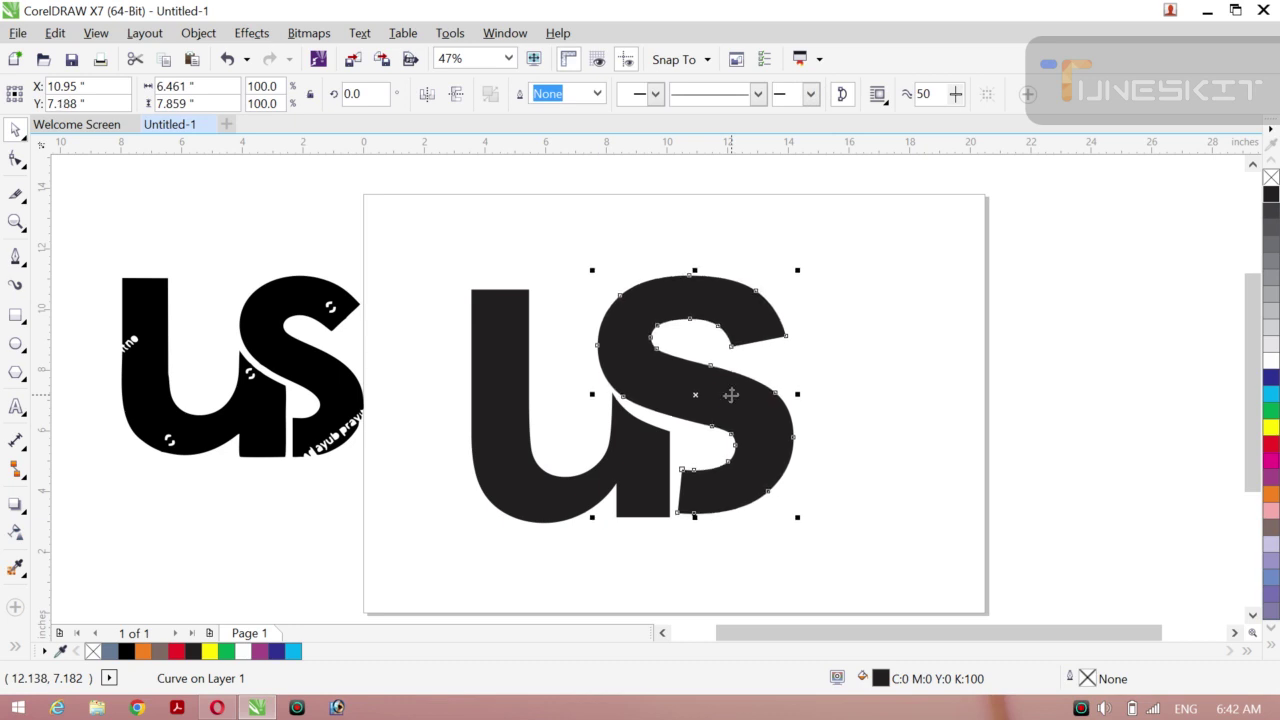
{"action": "left_click", "coordinate": [729, 396]}
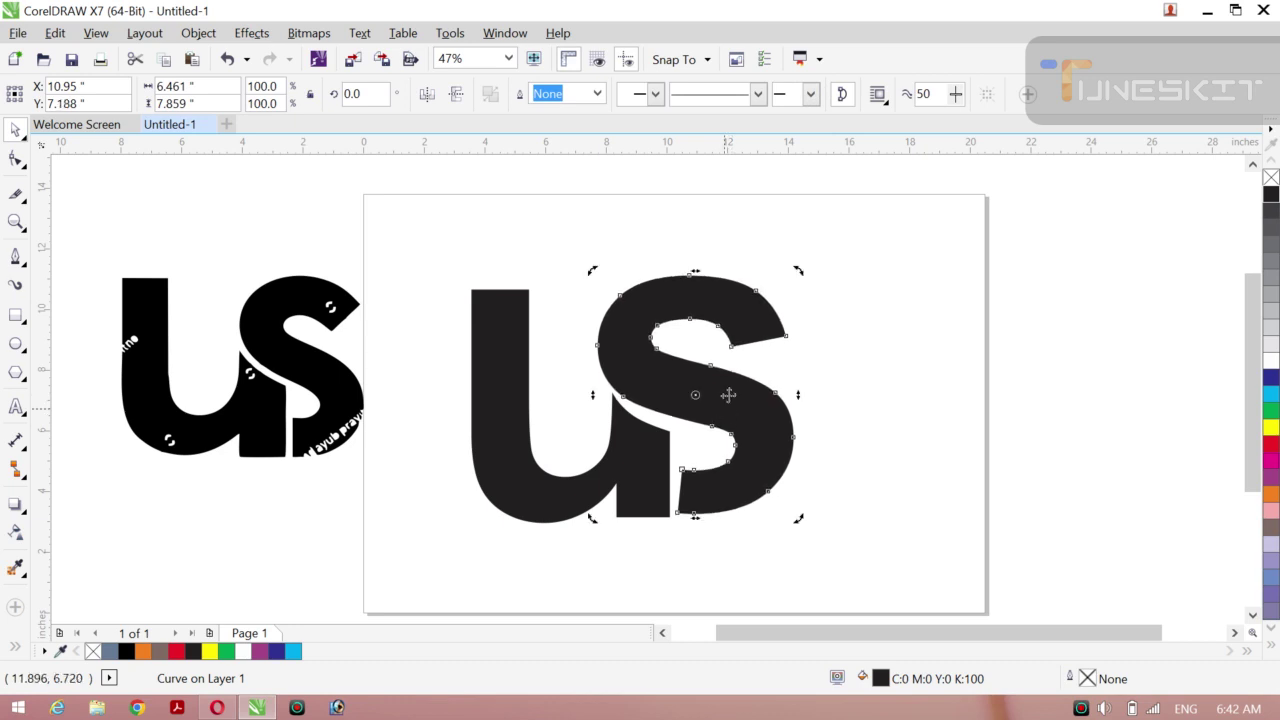
{"action": "left_click_drag", "start_coordinate": [799, 270], "coordinate": [808, 288]}
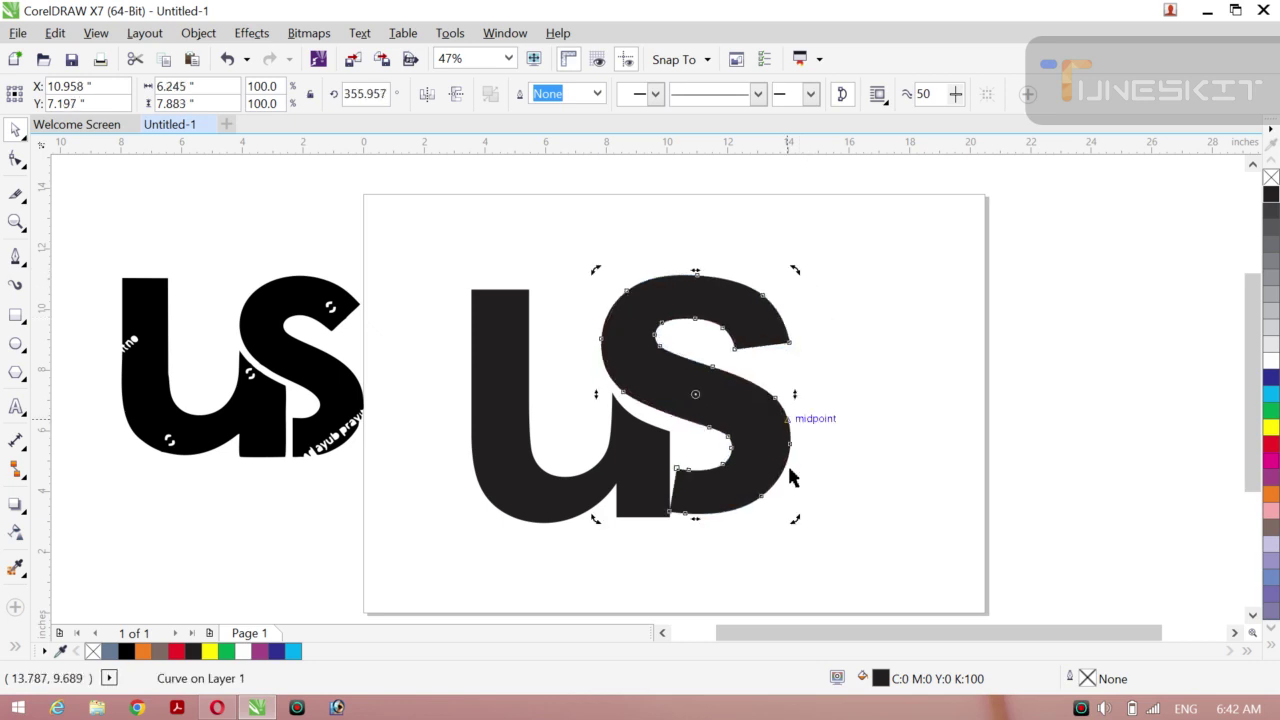
{"action": "left_click_drag", "start_coordinate": [796, 520], "coordinate": [801, 521]}
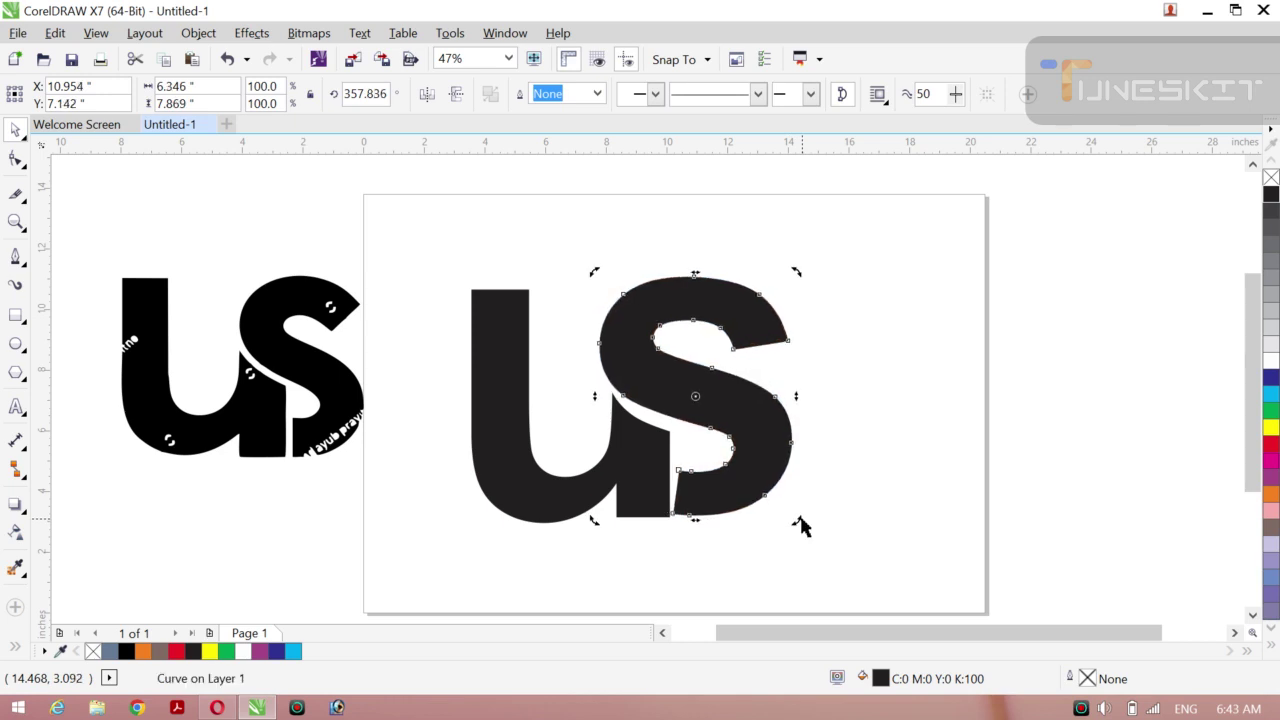
Undo the last downward nudge of the s and rotate the letter slightly counter-clockwise to an angle of about 358.9 degrees.
{"action": "key", "text": "ctrl+z"}
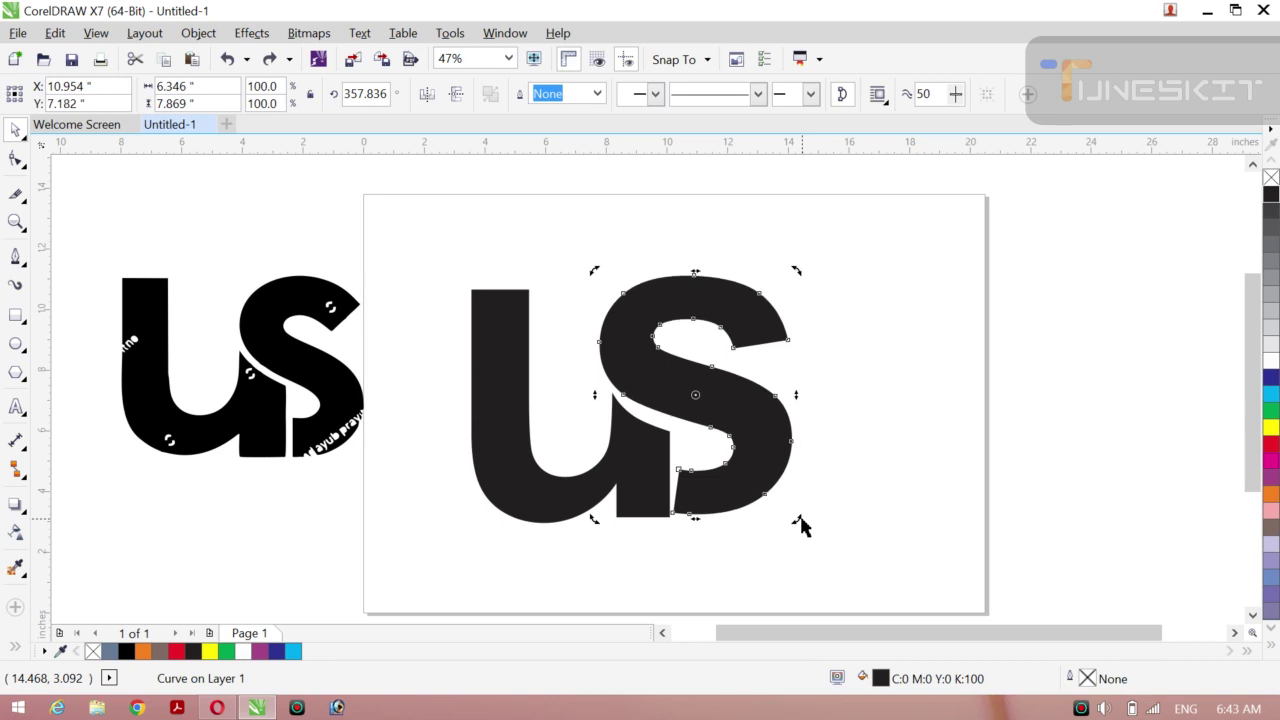
{"action": "left_click", "coordinate": [872, 437]}
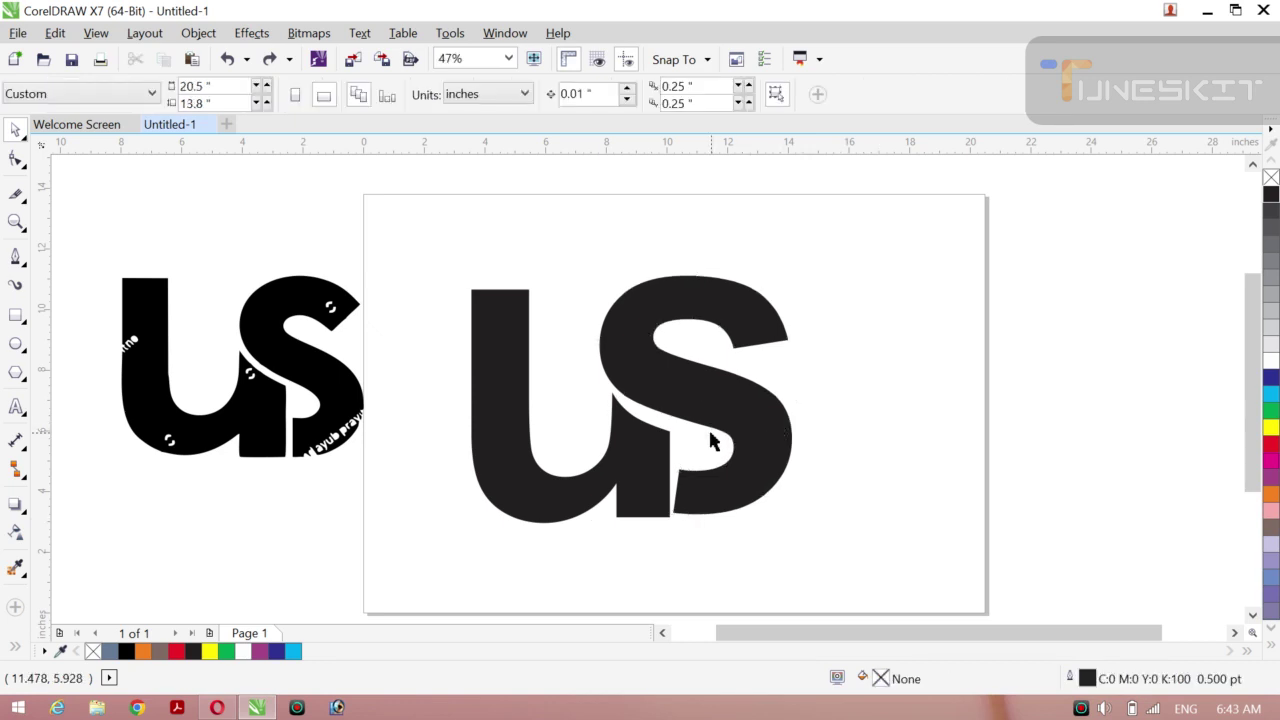
{"action": "left_click", "coordinate": [752, 402]}
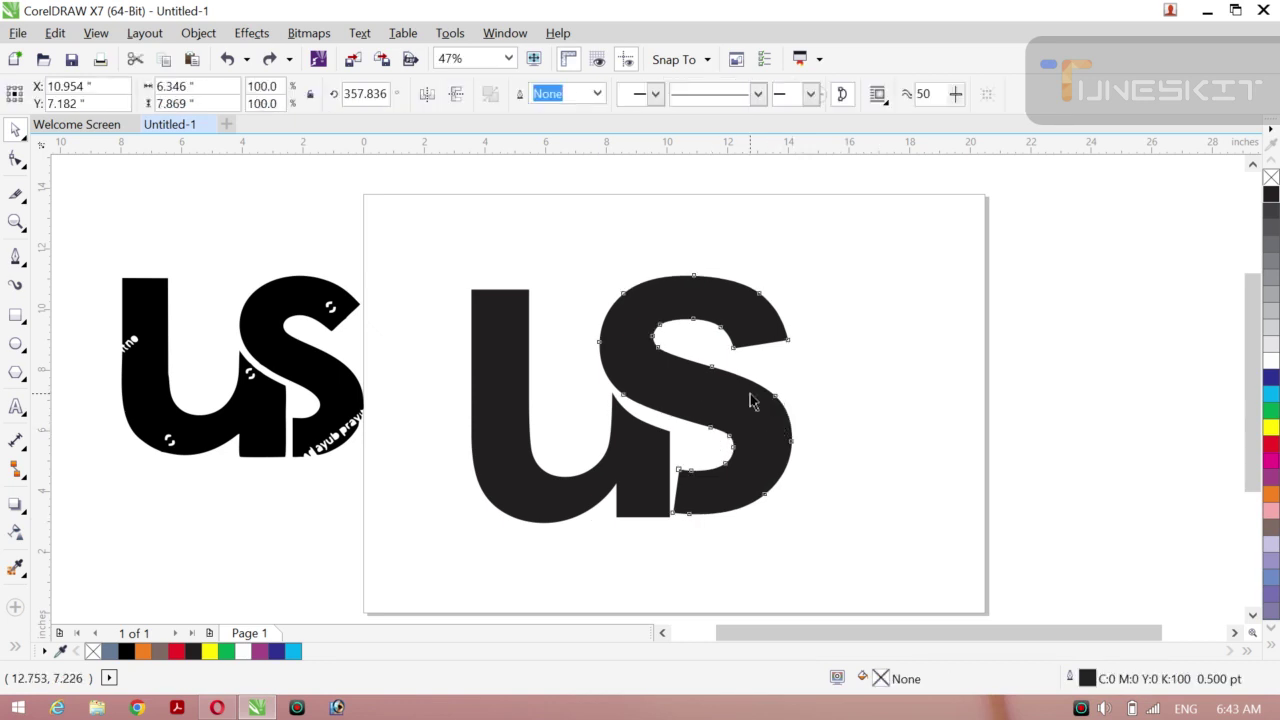
{"action": "left_click", "coordinate": [752, 402]}
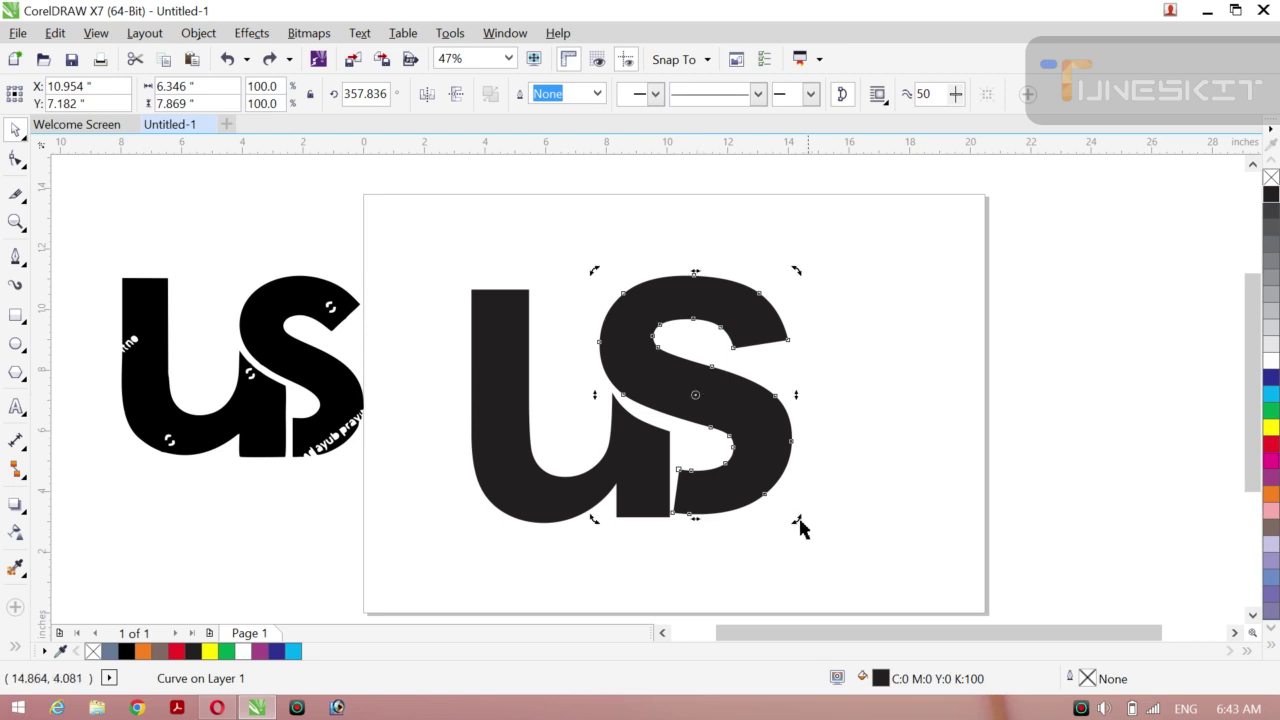
{"action": "left_click_drag", "start_coordinate": [797, 520], "coordinate": [801, 521]}
{"action": "left_click", "coordinate": [880, 469]}
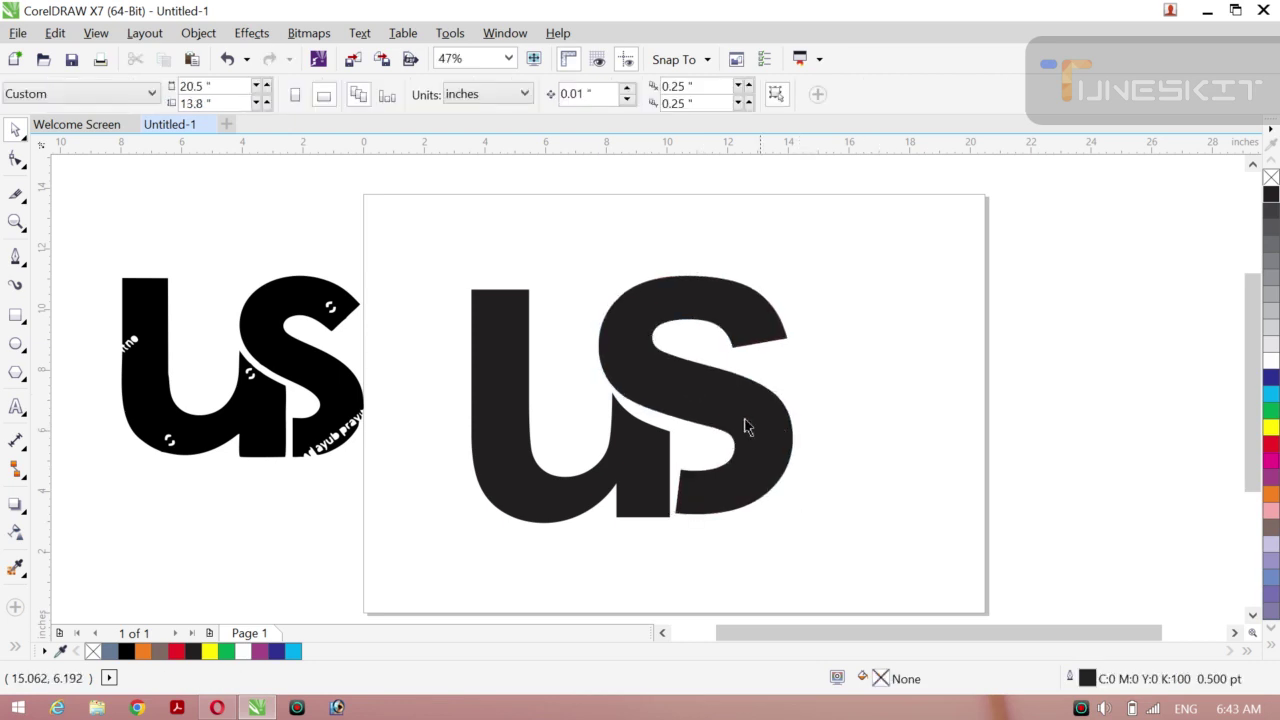
{"action": "left_click", "coordinate": [629, 455]}
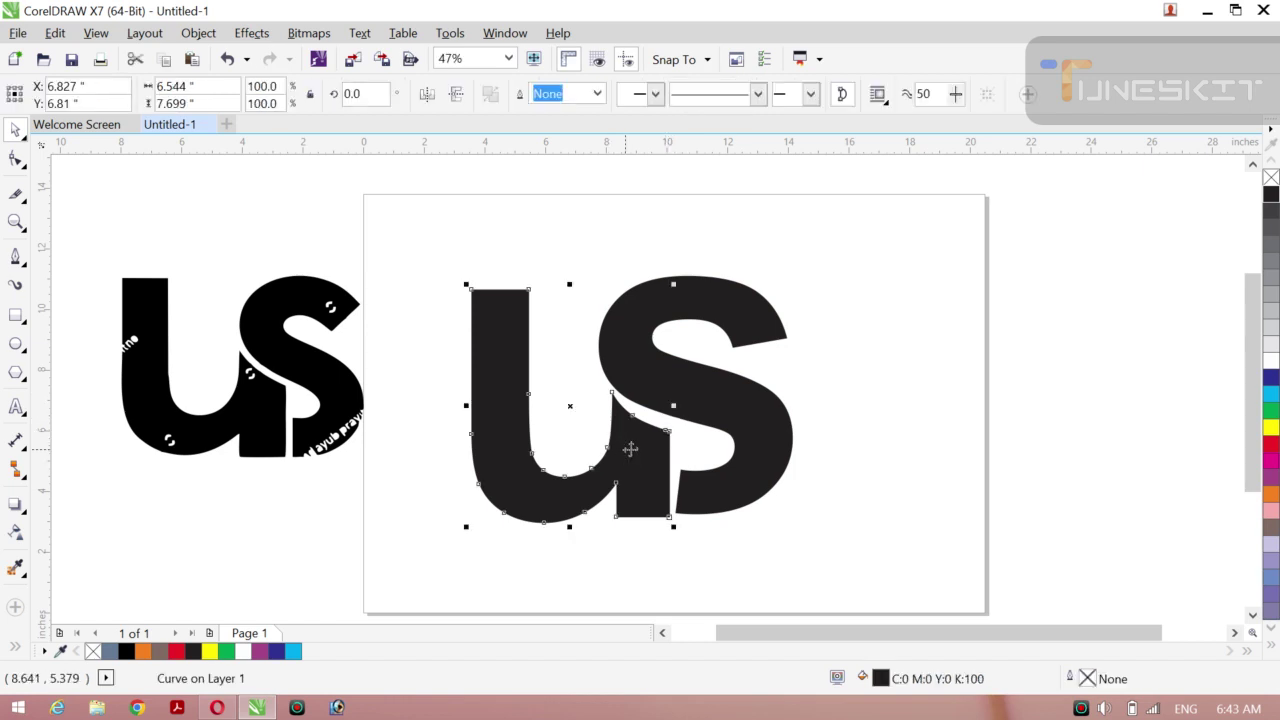
{"action": "left_click", "coordinate": [838, 401]}
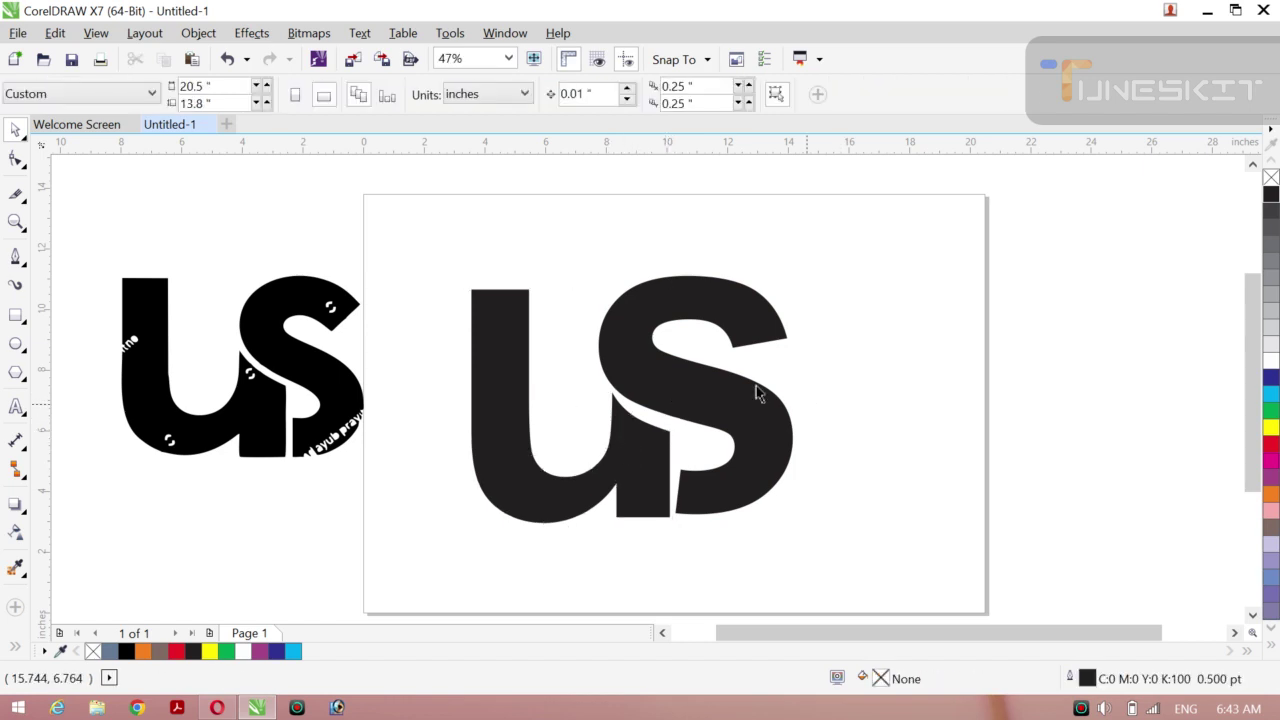
{"action": "left_click", "coordinate": [702, 410]}
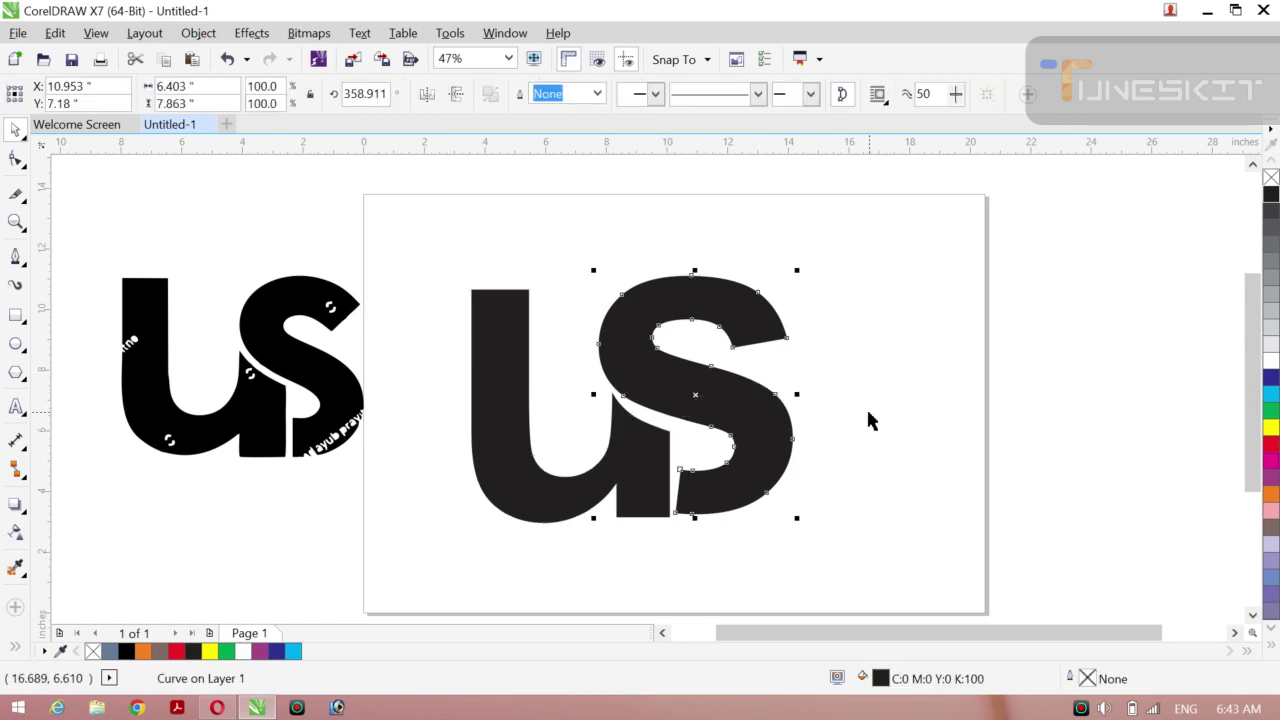
{"action": "left_click", "coordinate": [697, 309]}
{"action": "left_click", "coordinate": [590, 318]}
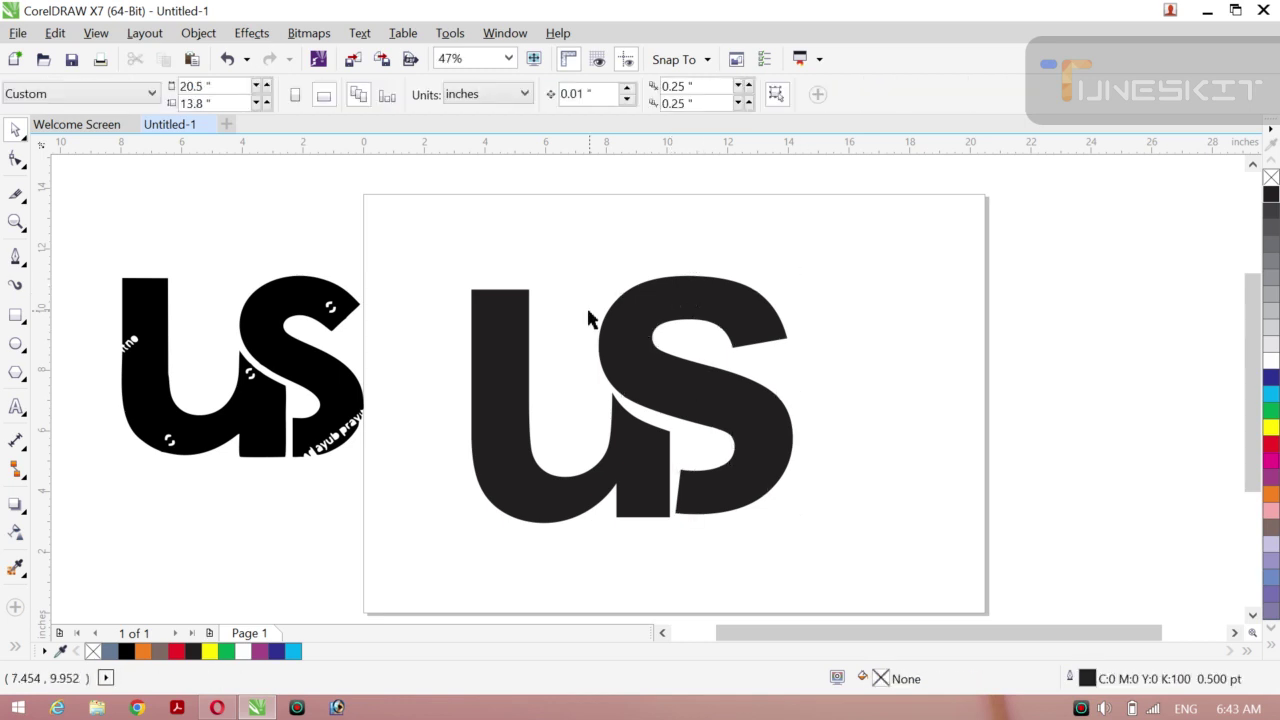
{"action": "left_click", "coordinate": [482, 352]}
{"action": "left_click", "coordinate": [927, 373]}
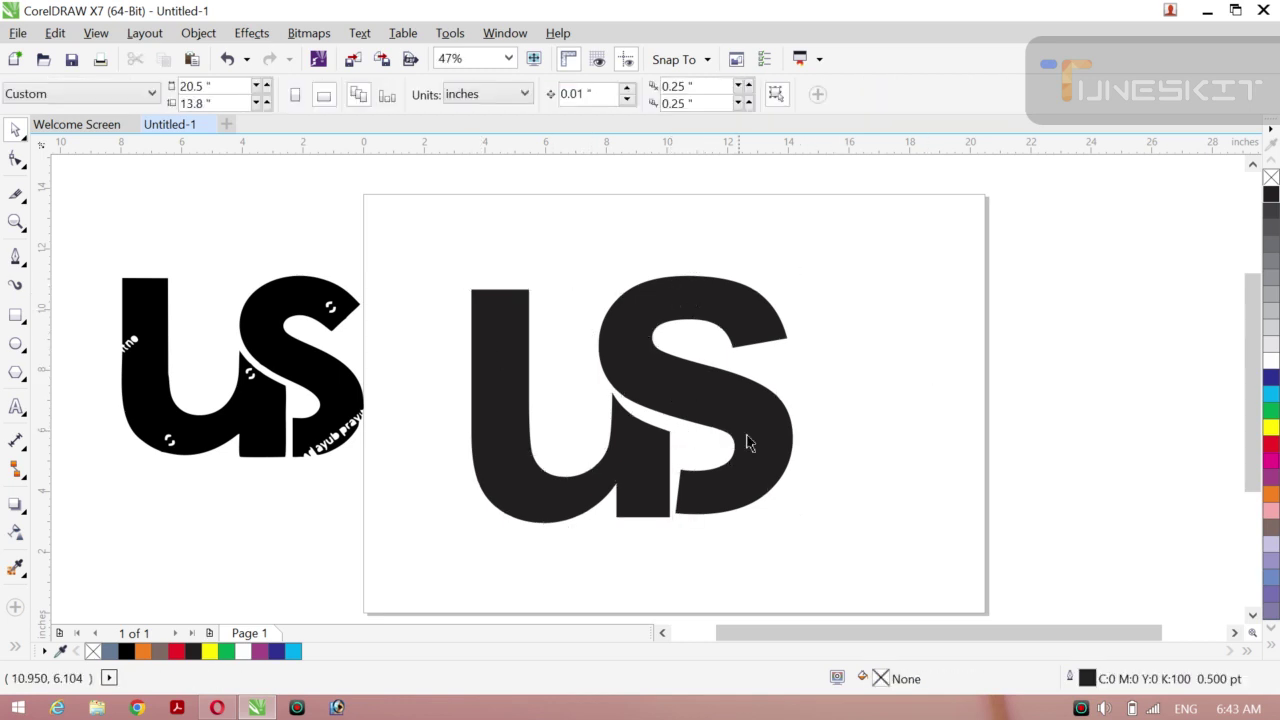
{"action": "left_click", "coordinate": [749, 443]}
{"action": "left_click", "coordinate": [927, 392]}
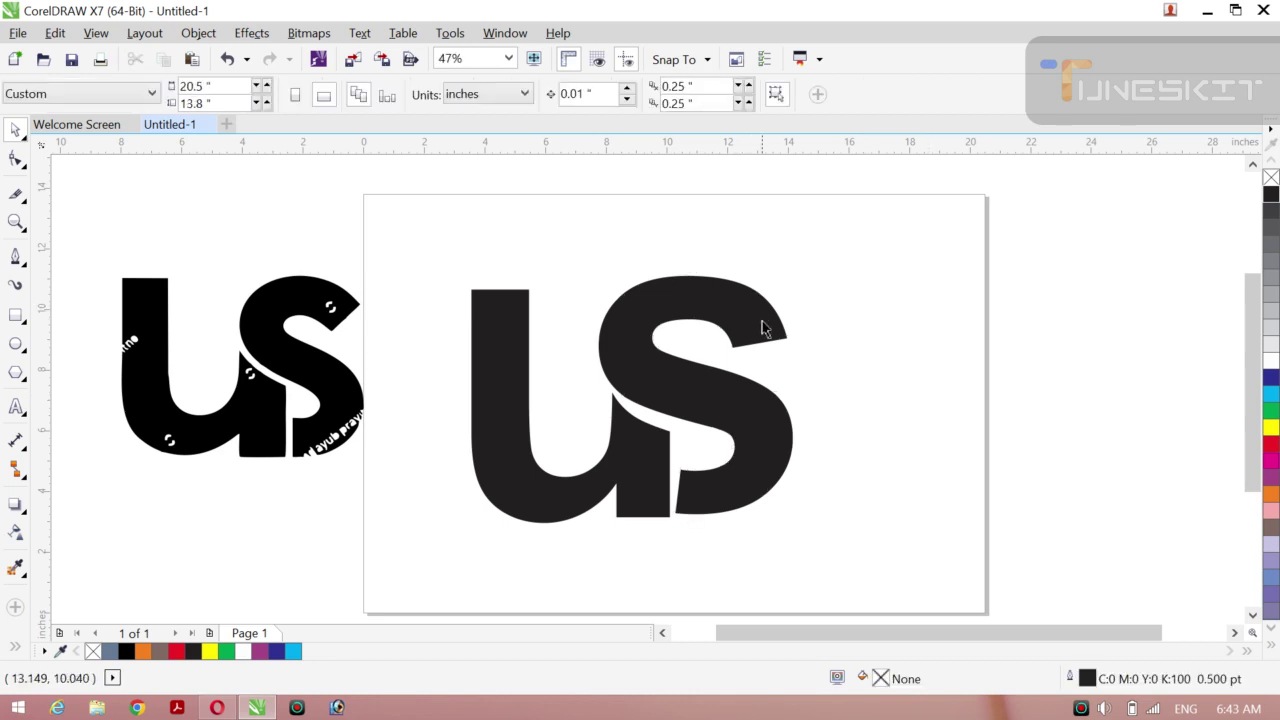
{"action": "left_click", "coordinate": [766, 323]}
{"action": "left_click", "coordinate": [928, 369]}
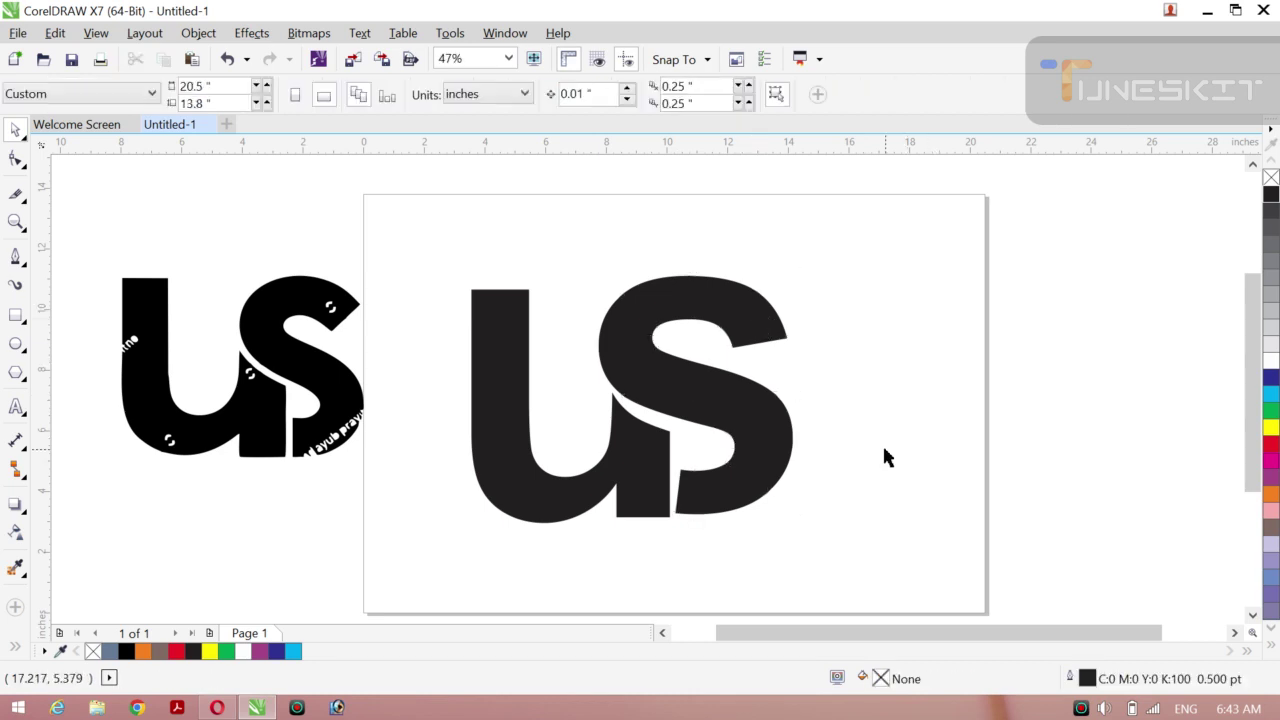
Try to align the s and the u by their right edges.
{"action": "left_click", "coordinate": [726, 486]}
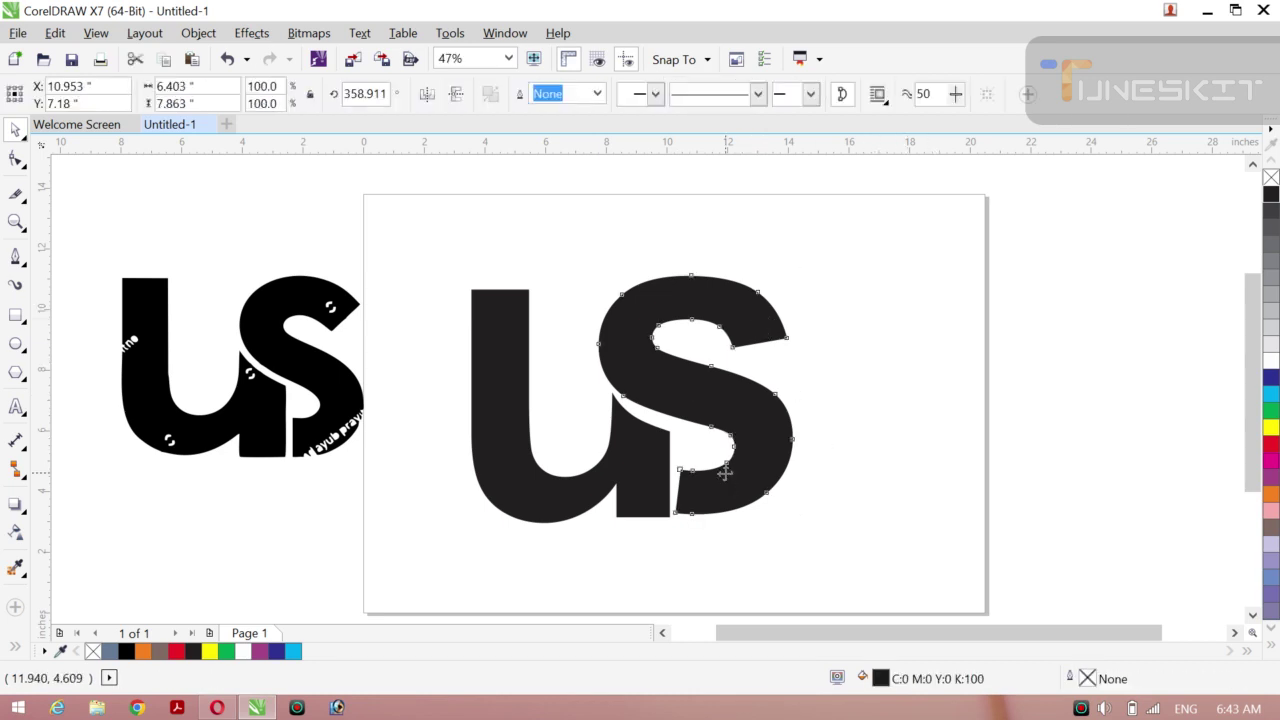
{"action": "left_click", "coordinate": [607, 482], "text": "shift"}
{"action": "key", "text": "r"}
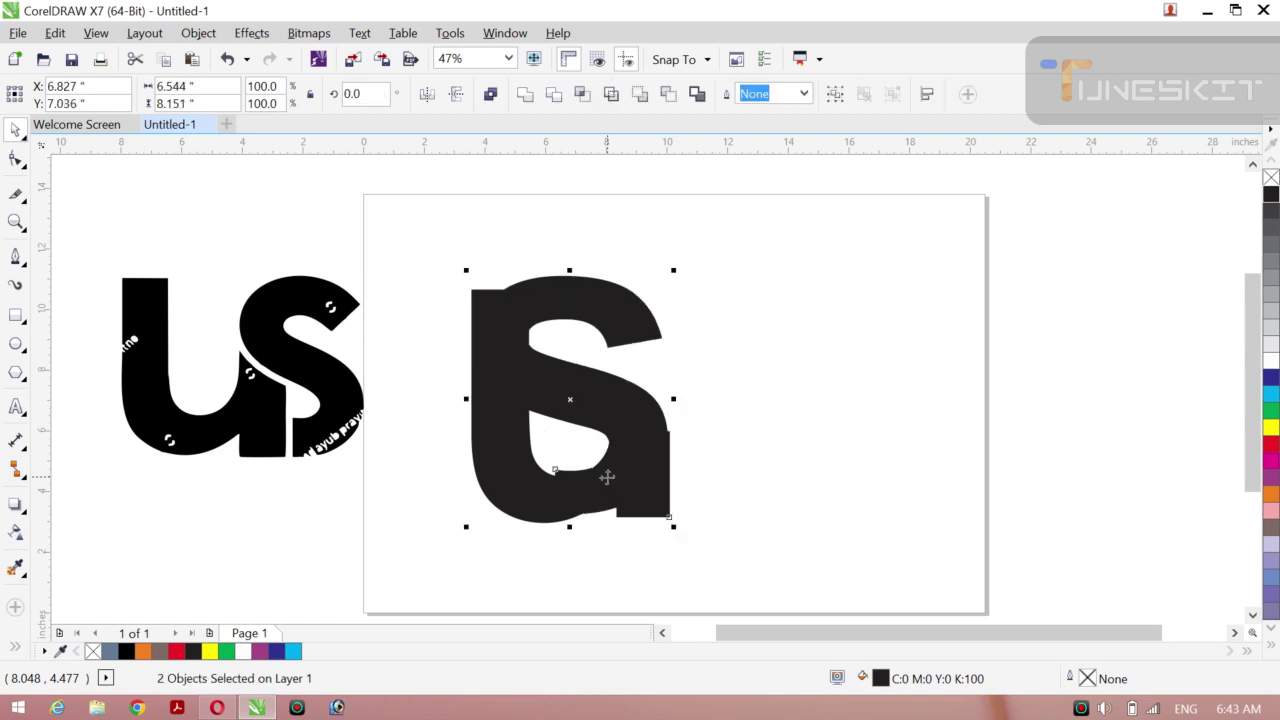
{"action": "key", "text": "ctrl+z"}
Align the centres of the s and the u on one horizontal line and nudge both letters up to about Y 7.07 in.
{"action": "key", "text": "ctrl+z"}
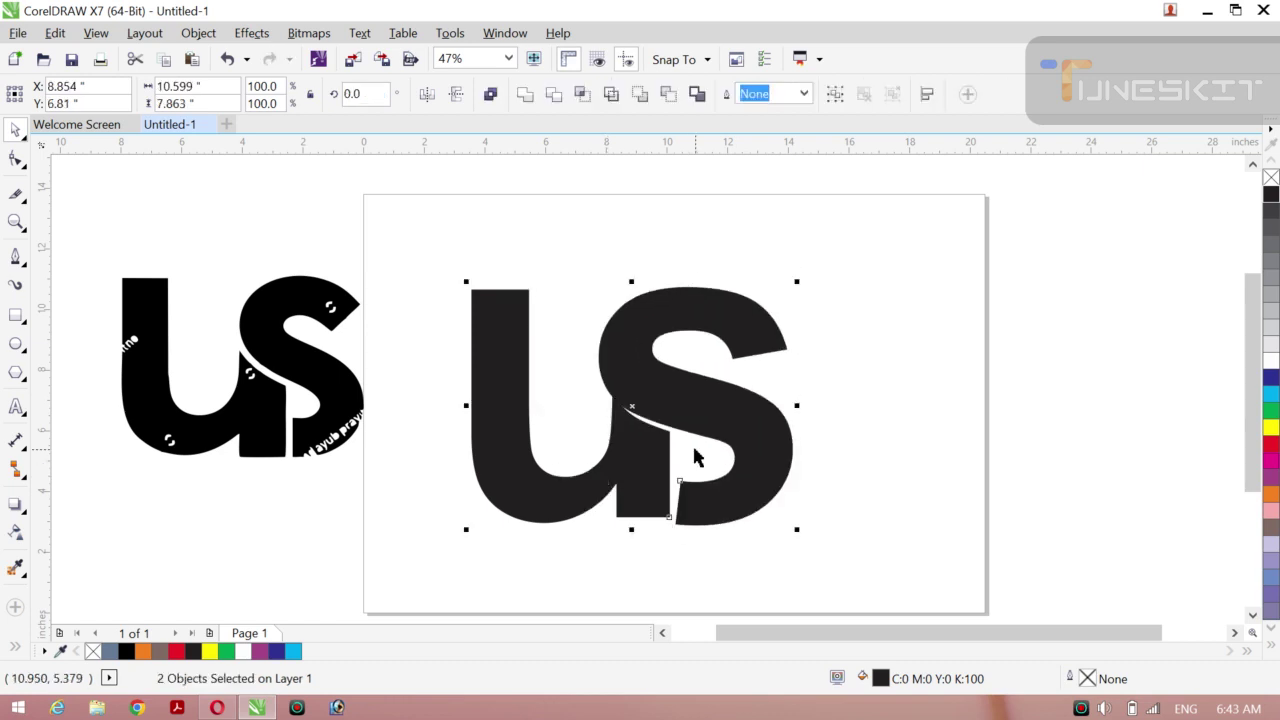
{"action": "key", "text": "ctrl+z"}
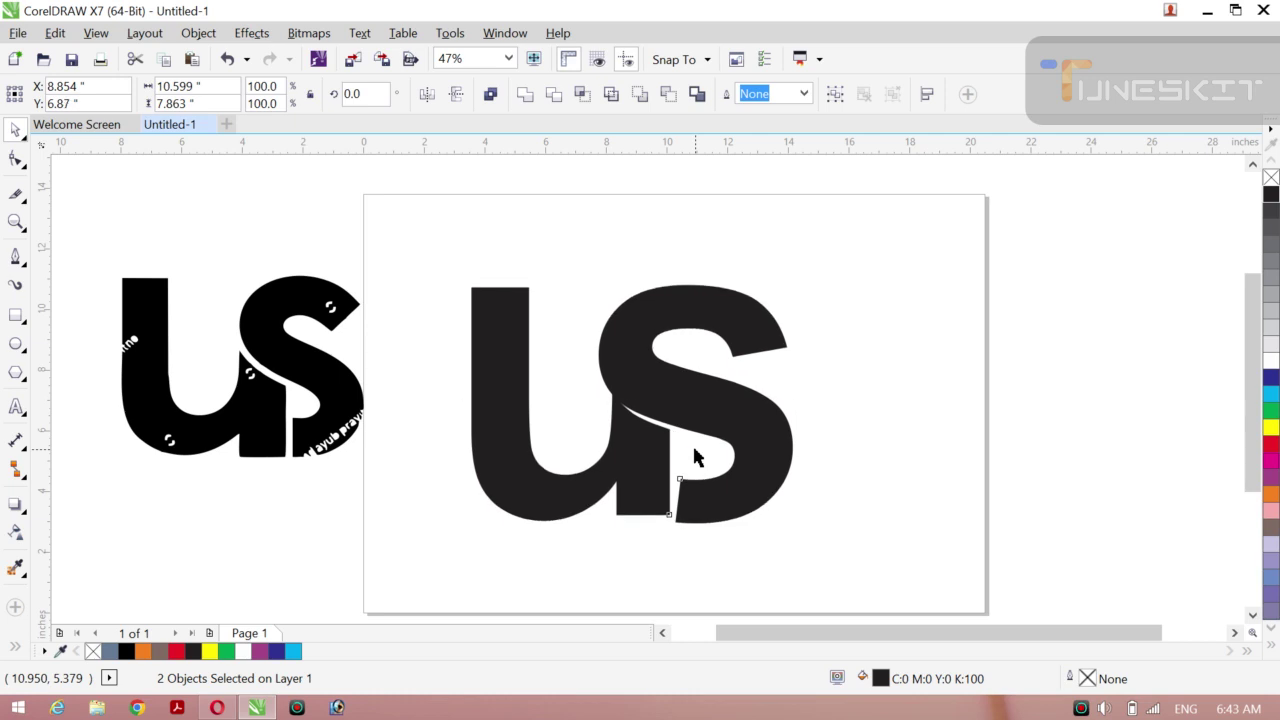
{"action": "key", "text": "Up"}
{"action": "key", "text": "Up"}
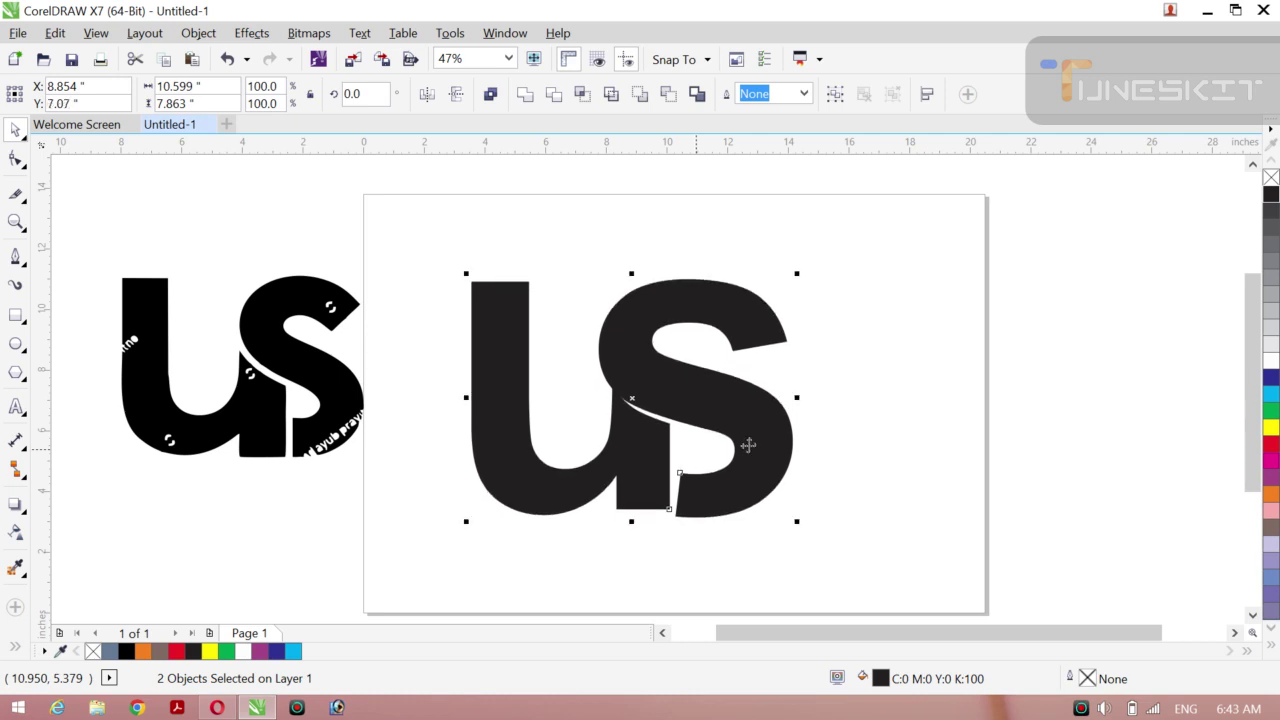
Move only the s up to about Y 7.43 in and rotate it slightly clockwise to an angle of about 356.2 degrees.
{"action": "left_click", "coordinate": [748, 444]}
{"action": "left_click", "coordinate": [877, 420]}
{"action": "left_click", "coordinate": [771, 437]}
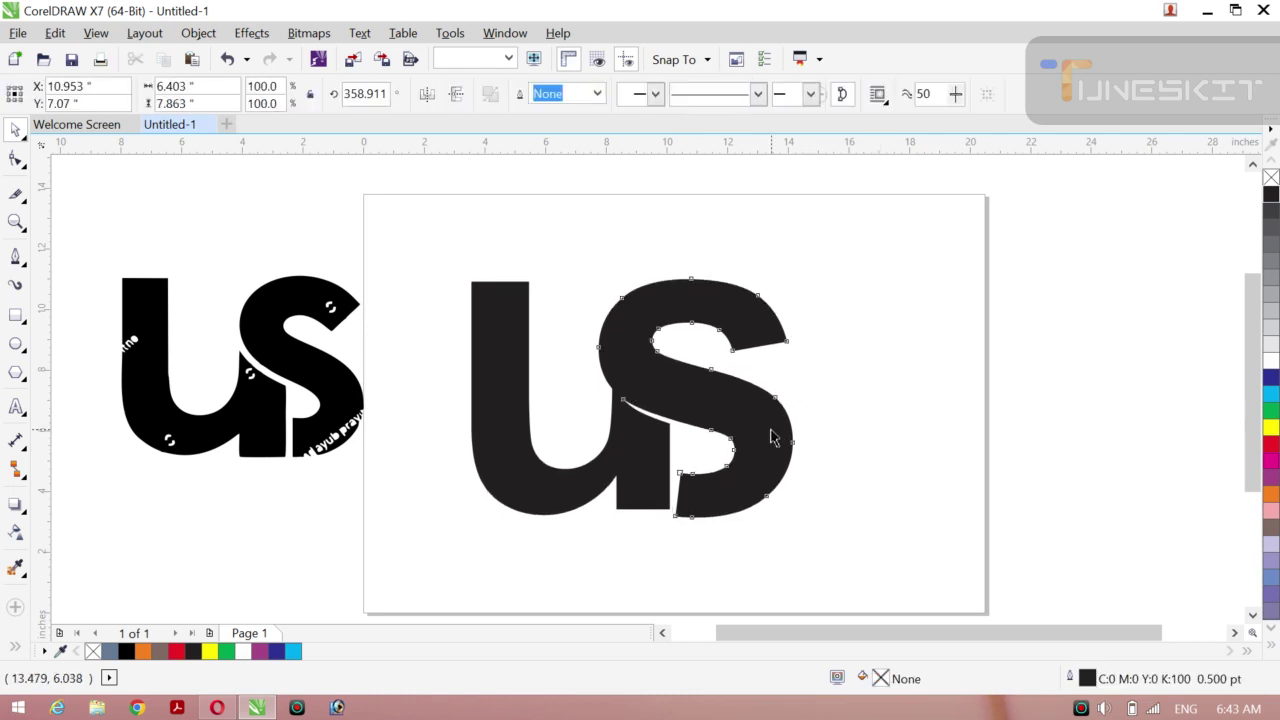
{"action": "left_click_drag", "start_coordinate": [771, 437], "coordinate": [771, 429]}
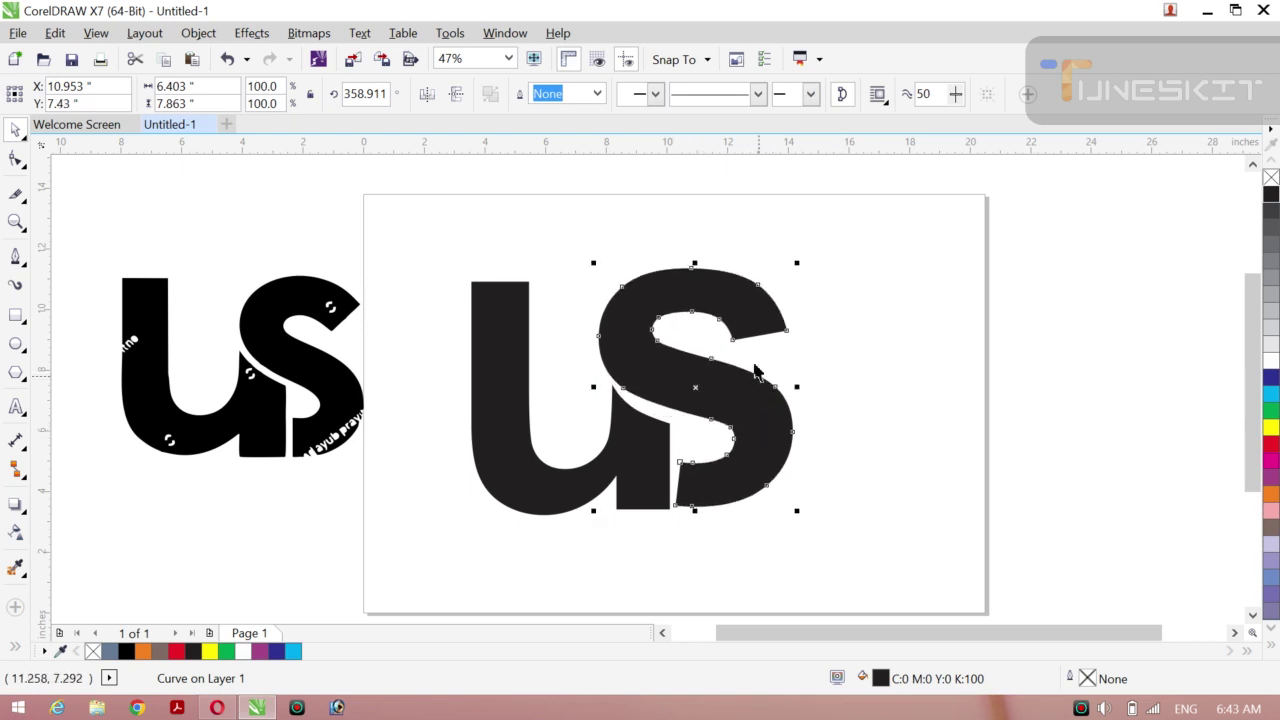
{"action": "left_click", "coordinate": [690, 388]}
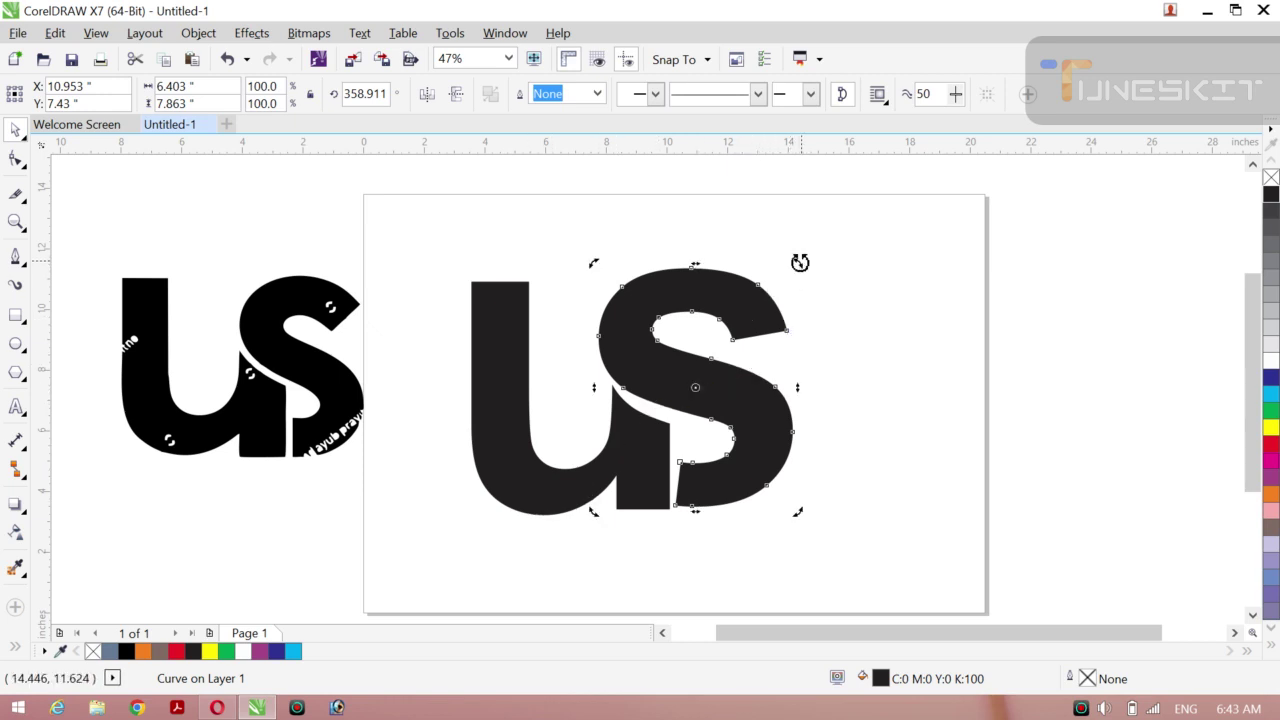
{"action": "left_click_drag", "start_coordinate": [800, 261], "coordinate": [808, 270]}
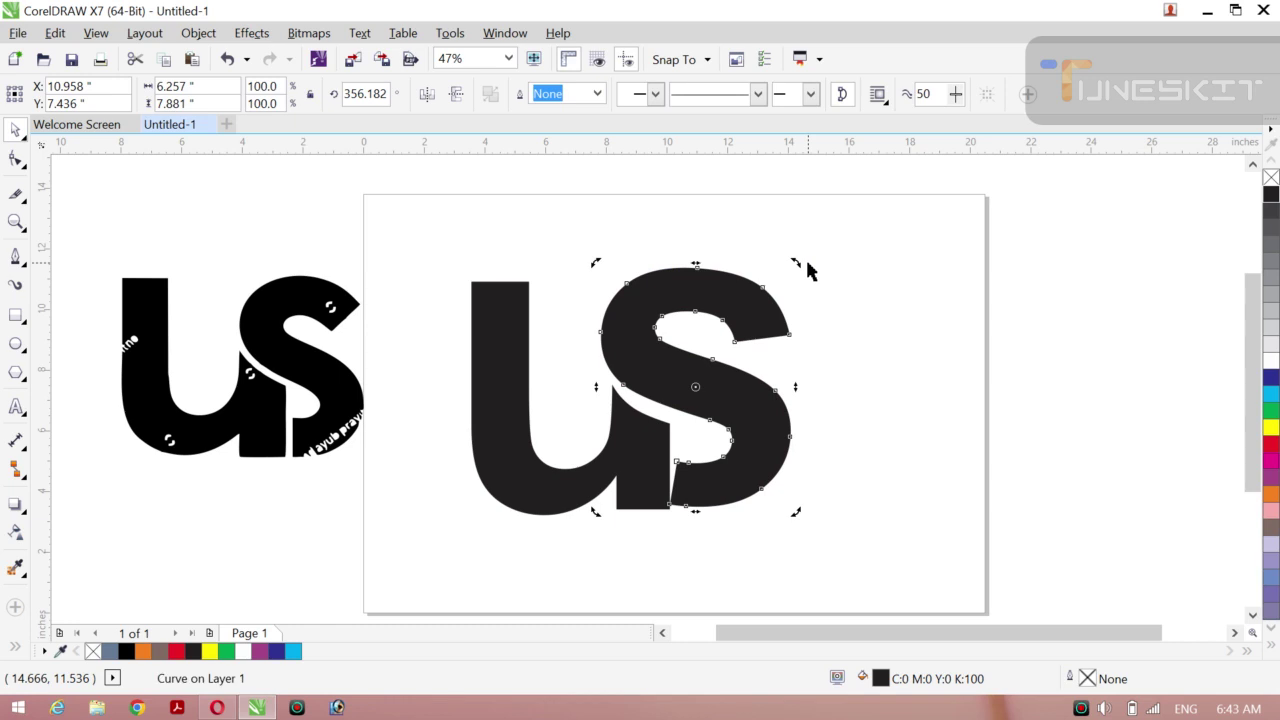
Nudge the s to the right and down to about X 11.31 in and Y 7.21 in, widening its gap to the u.
{"action": "key", "text": "Right"}
{"action": "key", "text": "Right"}
{"action": "key", "text": "Right"}
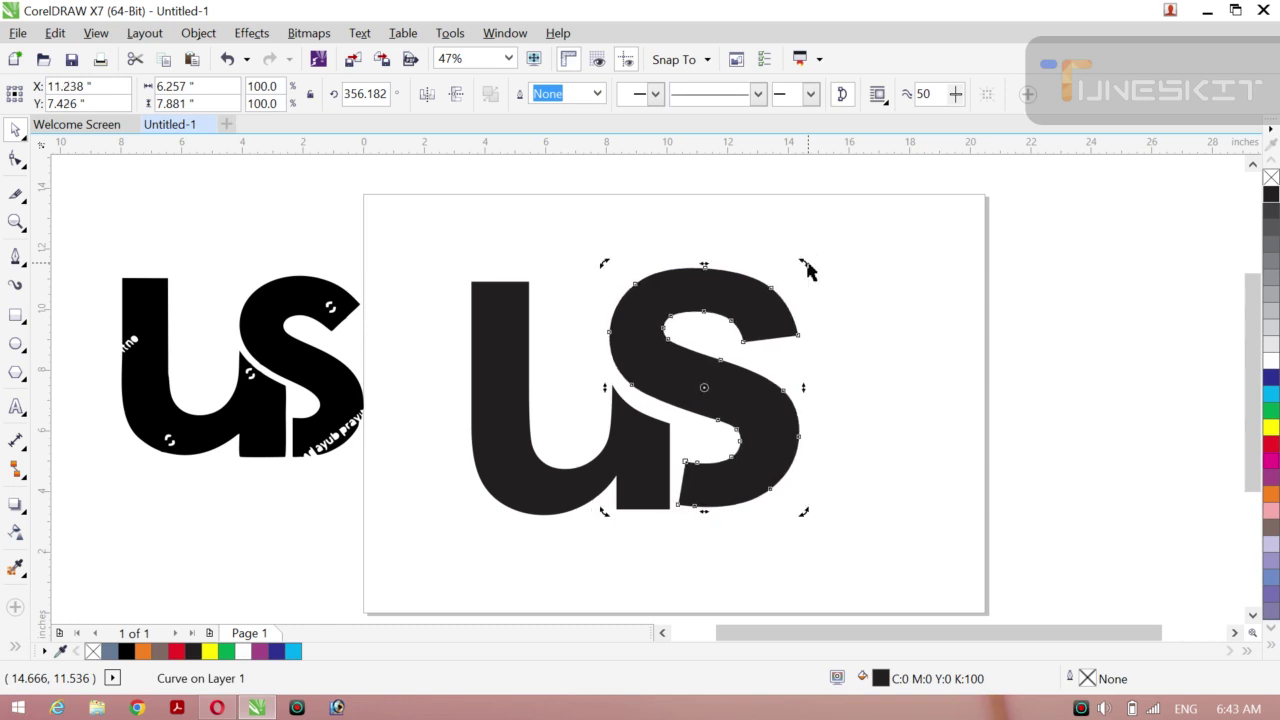
{"action": "key", "text": "Down"}
{"action": "key", "text": "Down"}
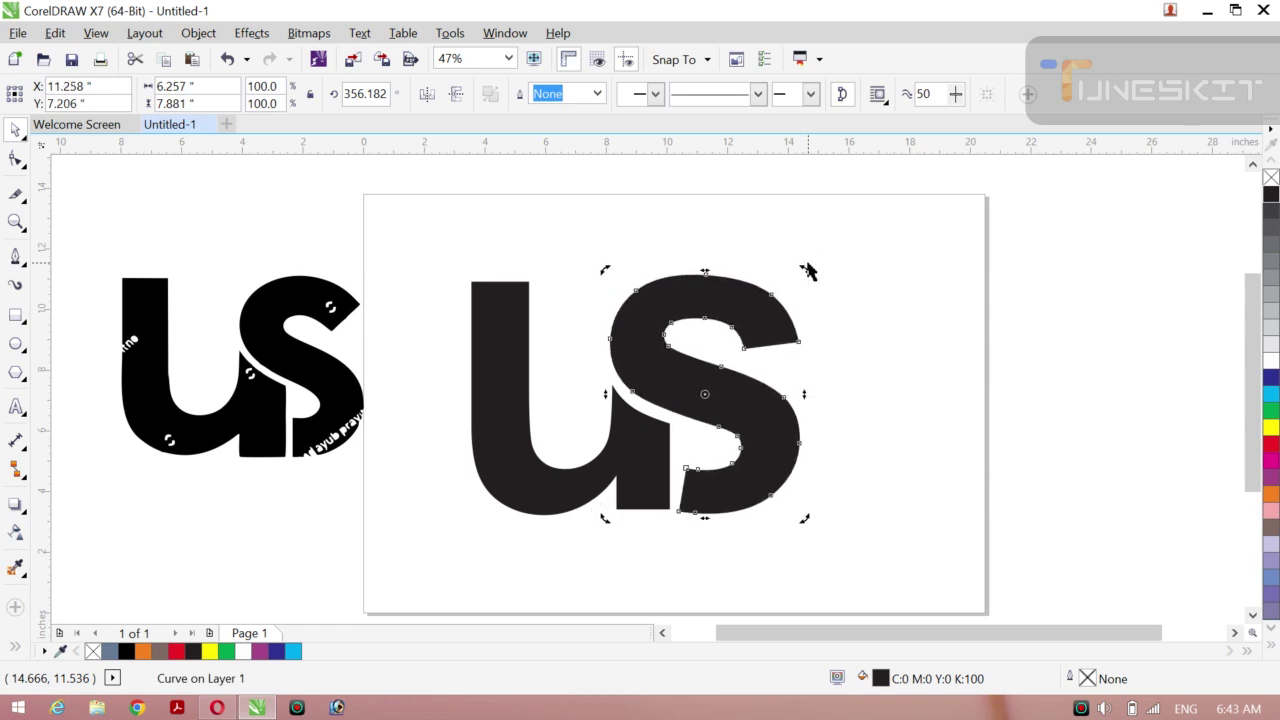
{"action": "key", "text": "Right"}
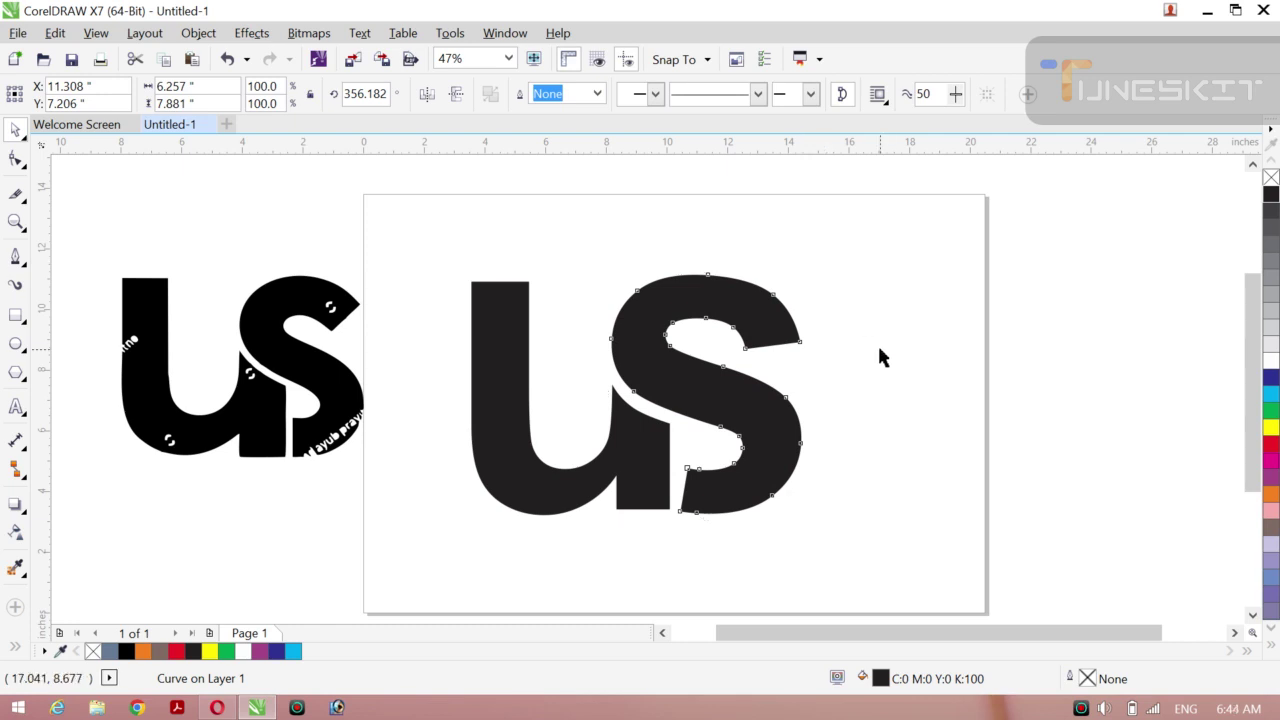
{"action": "left_click", "coordinate": [877, 343]}
Delete the sample logo beside the page.
{"action": "left_click", "coordinate": [757, 407]}
{"action": "left_click", "coordinate": [888, 428]}
{"action": "left_click", "coordinate": [268, 437]}
{"action": "key", "text": "Delete"}
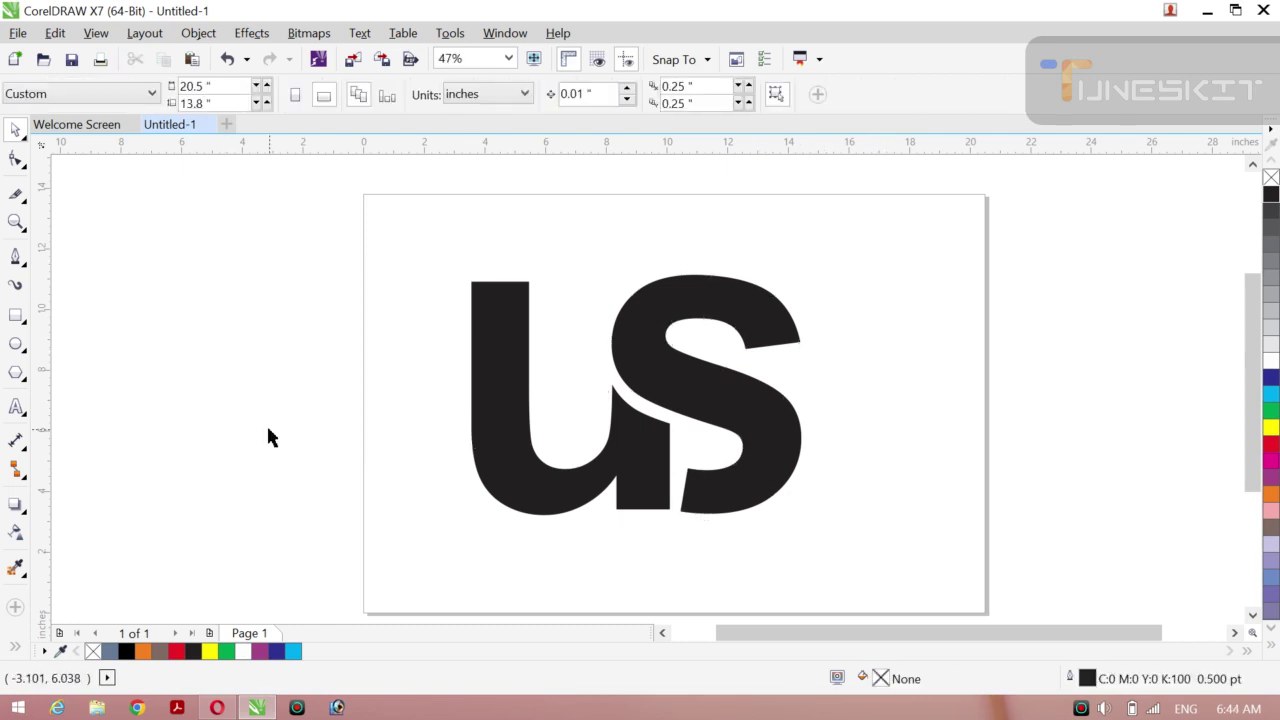
Group the u and the s into one object.
{"action": "left_click", "coordinate": [615, 475]}
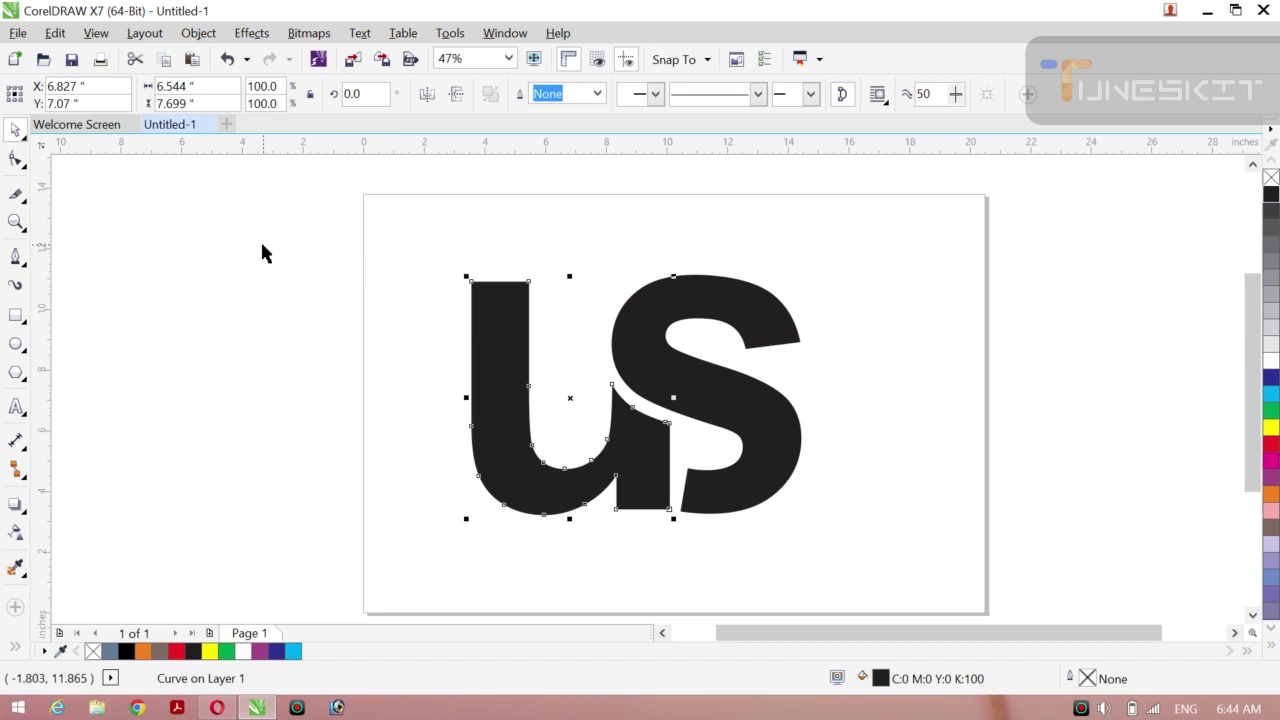
{"action": "left_click_drag", "start_coordinate": [263, 245], "coordinate": [886, 575]}
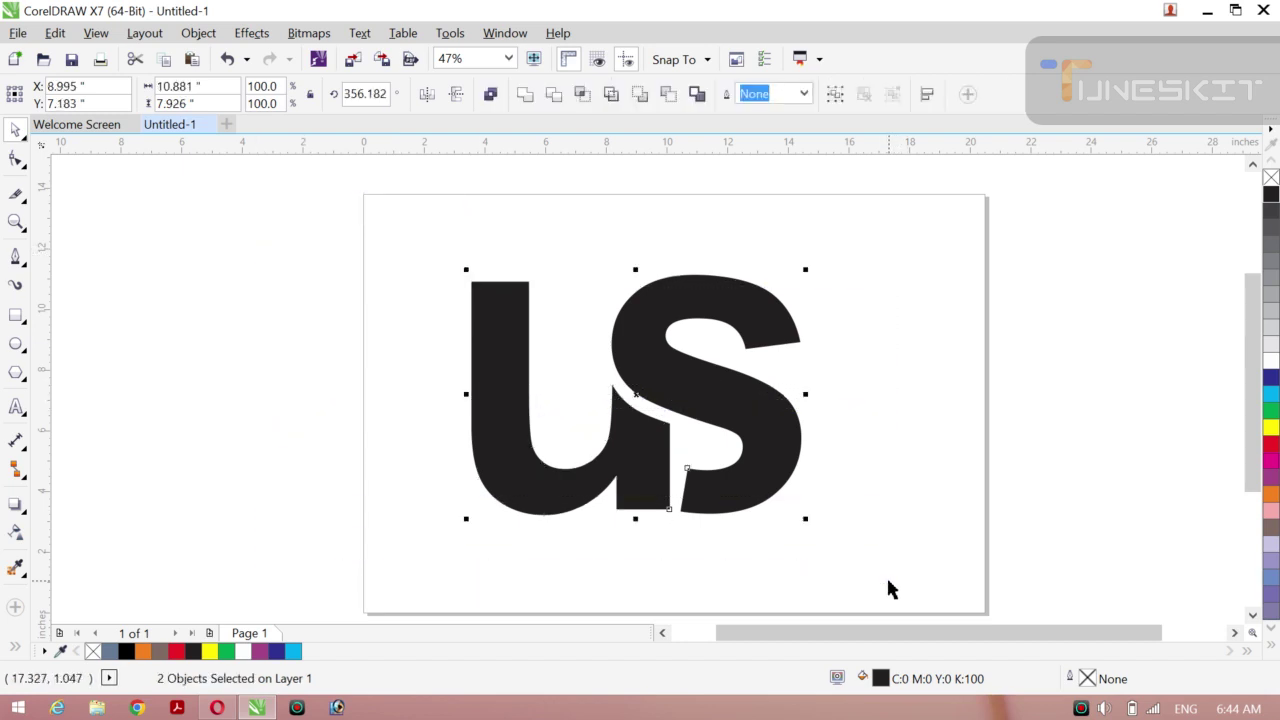
{"action": "key", "text": "ctrl+g"}
{"action": "left_click_drag", "start_coordinate": [991, 457], "coordinate": [711, 406]}
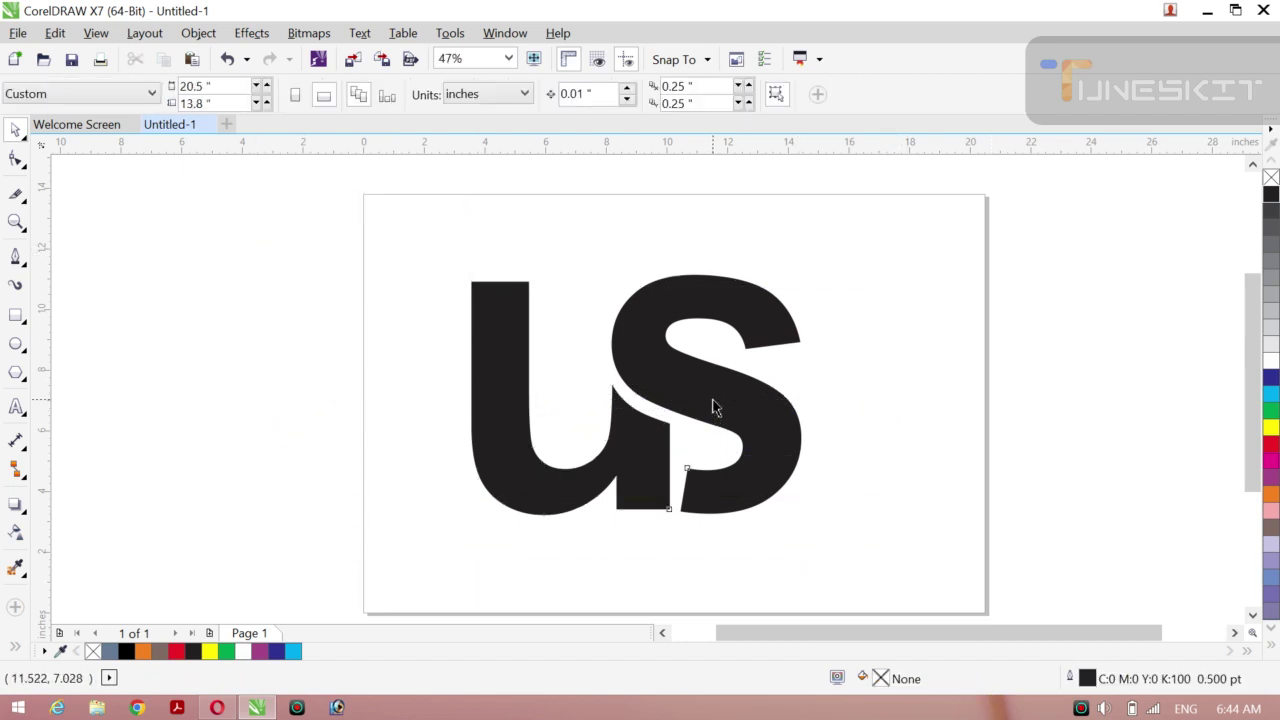
Extrude the grouped logo with the vanishing point at about 0.44 in, 0.53 in and set the extrusion depth to 10.
{"action": "left_click", "coordinate": [712, 399]}
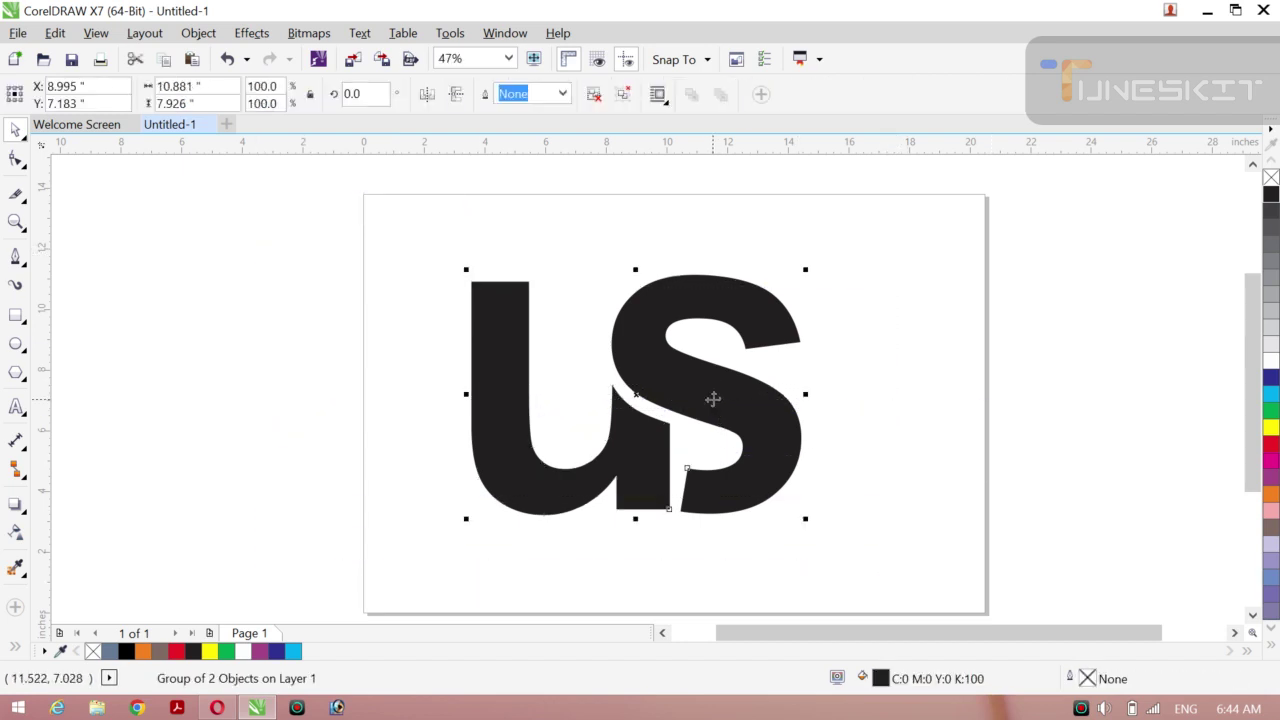
{"action": "left_click", "coordinate": [26, 511]}
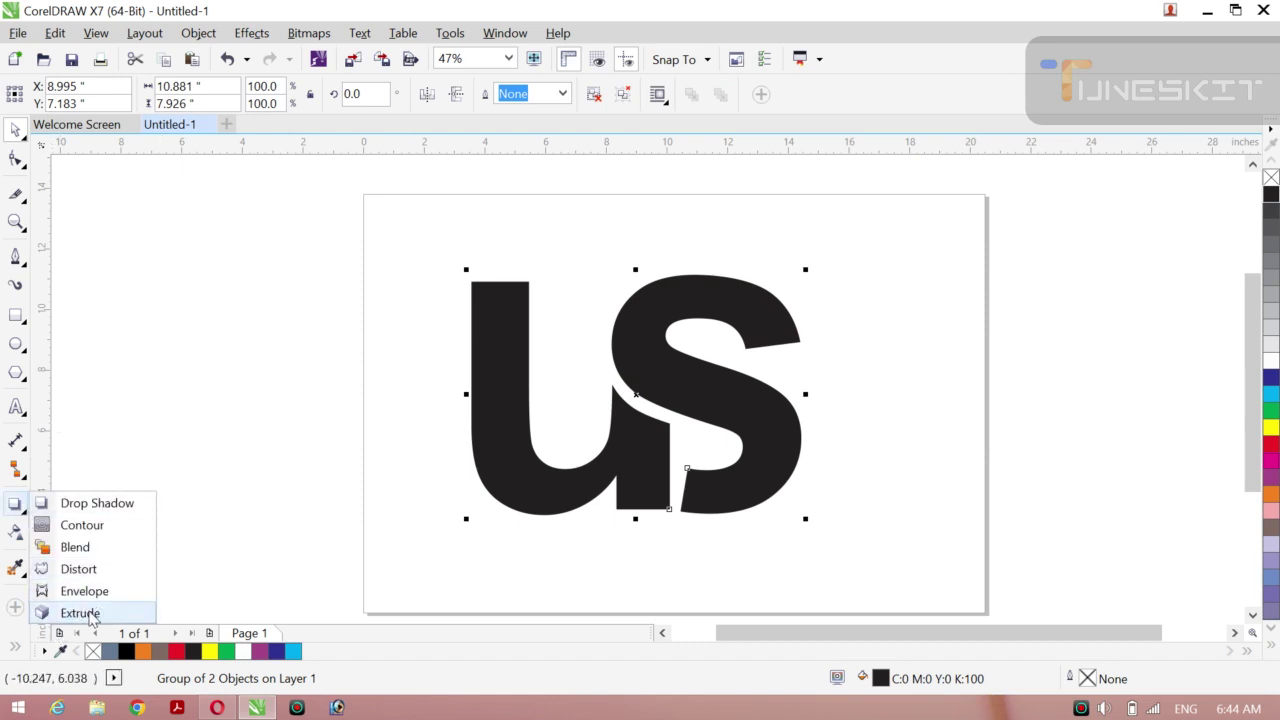
{"action": "left_click", "coordinate": [80, 613]}
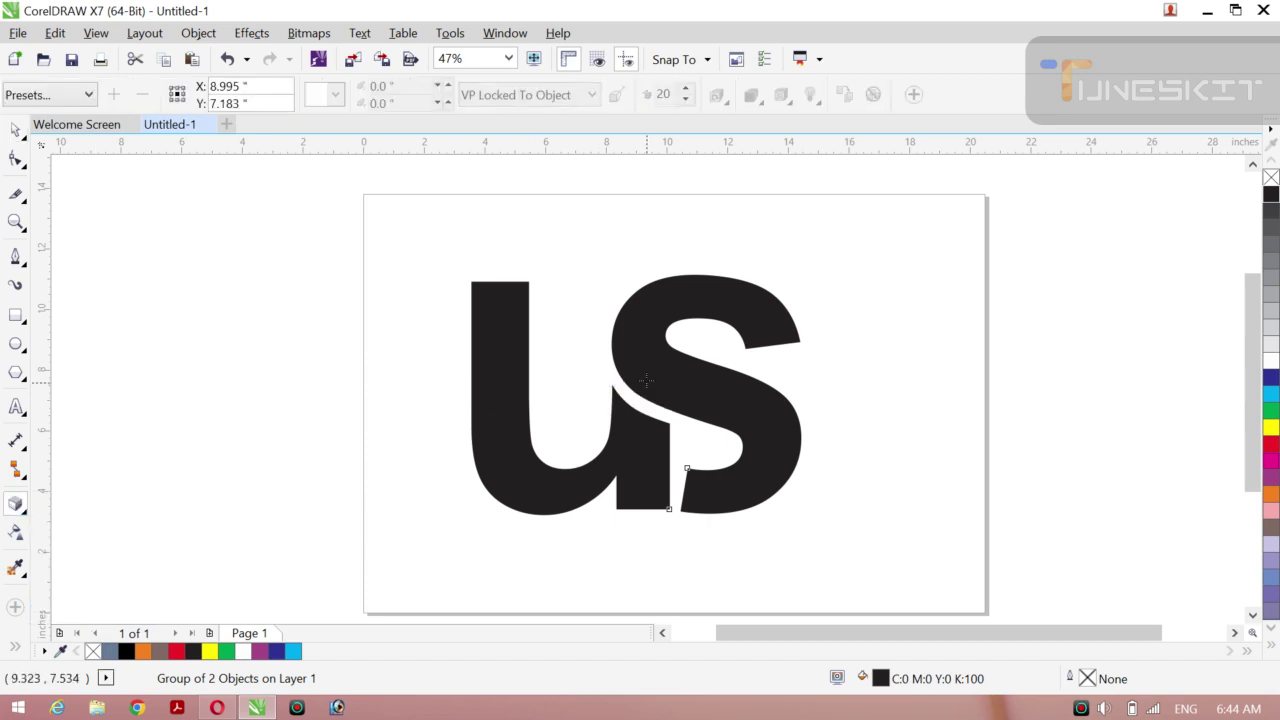
{"action": "left_click_drag", "start_coordinate": [646, 380], "coordinate": [649, 380]}
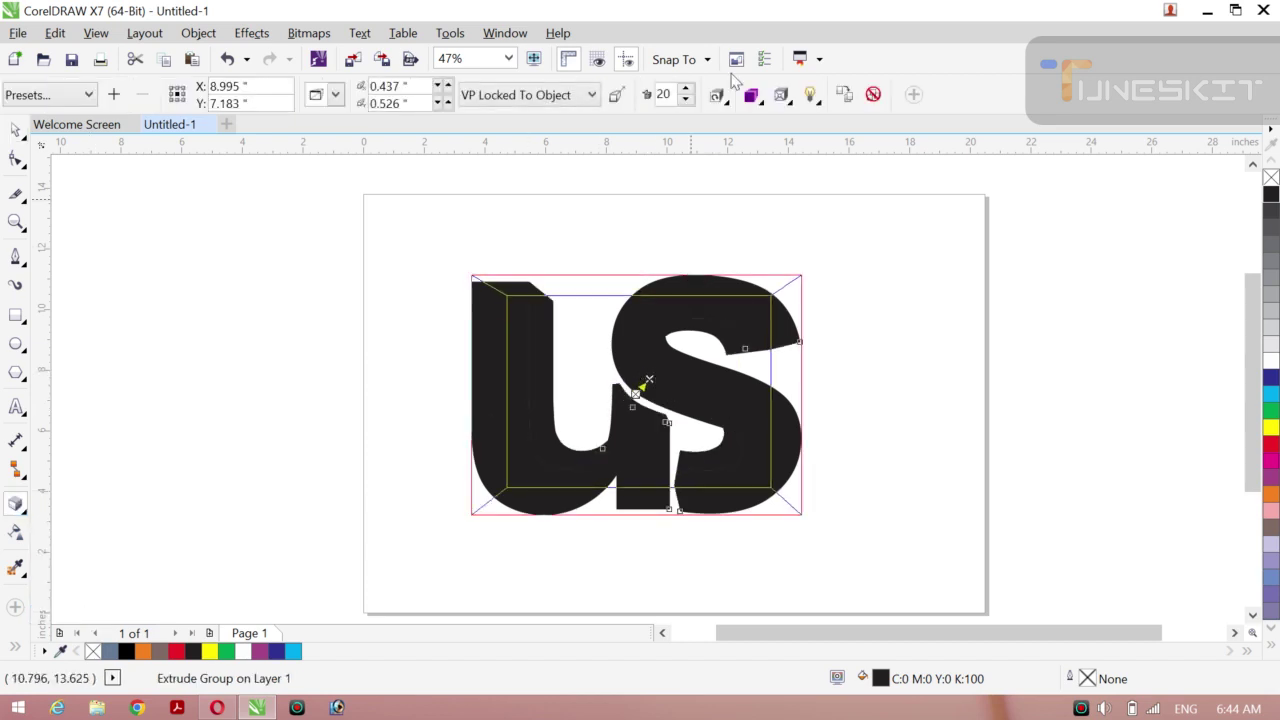
{"action": "left_click", "coordinate": [686, 101]}
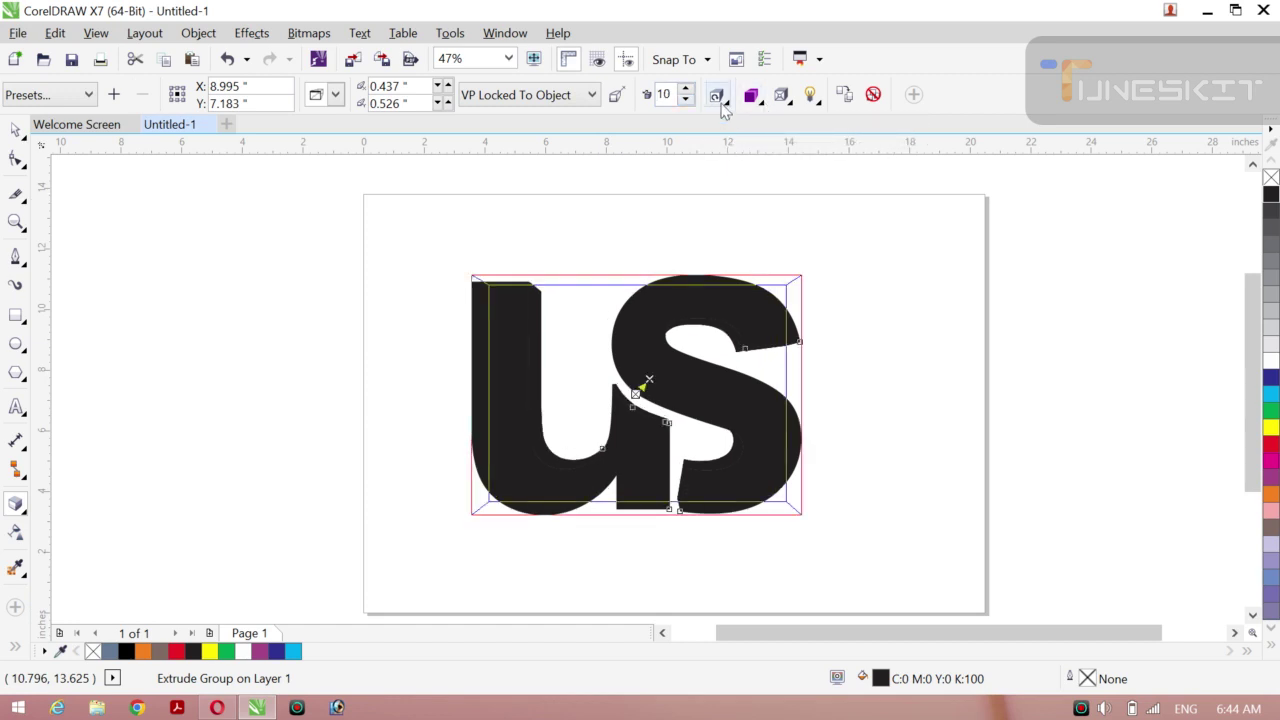
Rotate the extruded logo in 3D so that it tilts counter-clockwise.
{"action": "left_click", "coordinate": [716, 94]}
{"action": "left_click_drag", "start_coordinate": [788, 260], "coordinate": [793, 259]}
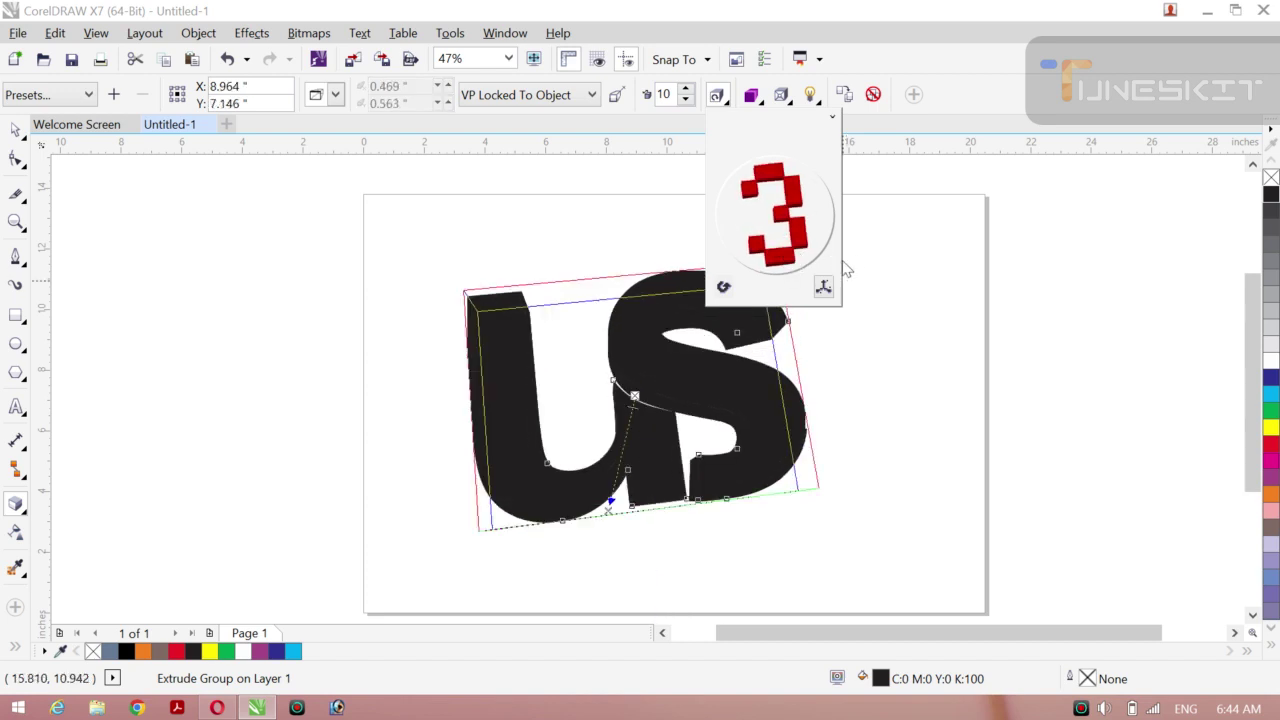
Switch the logo's extrusion colouring to colour shading that runs from magenta to yellow.
{"action": "left_click", "coordinate": [752, 96]}
{"action": "left_click", "coordinate": [828, 163]}
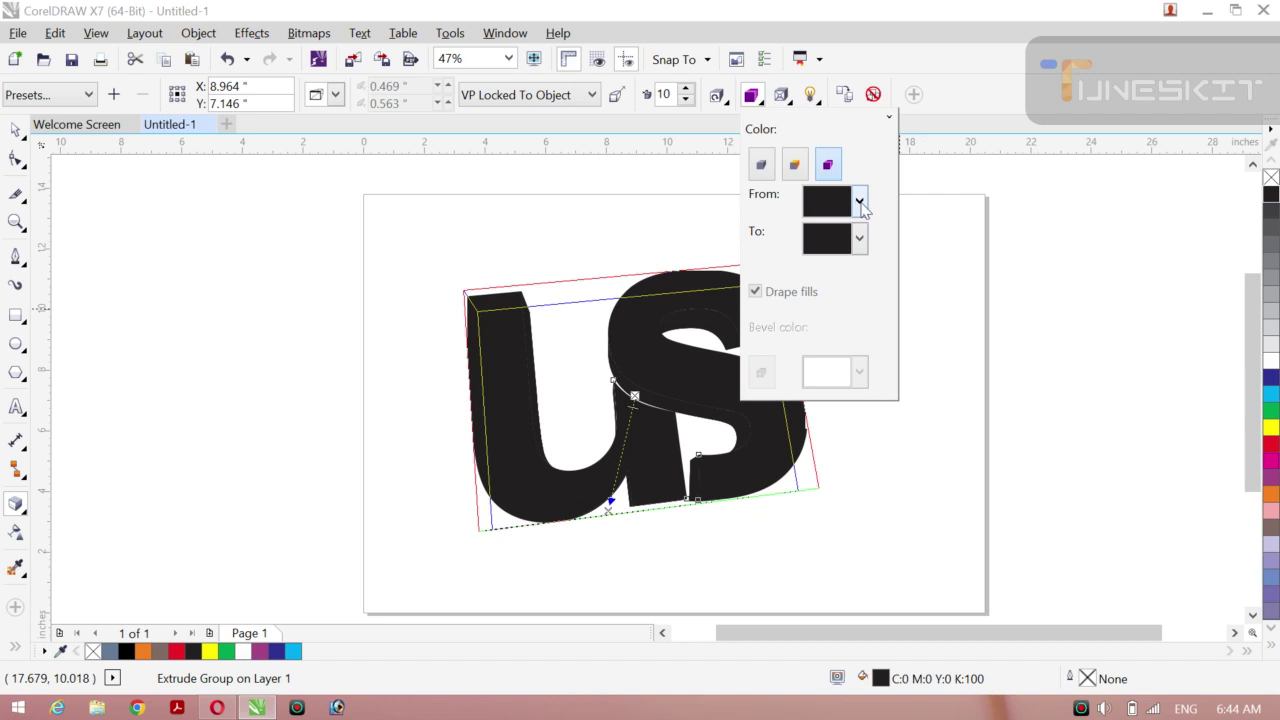
{"action": "left_click", "coordinate": [859, 202]}
{"action": "left_click", "coordinate": [875, 262]}
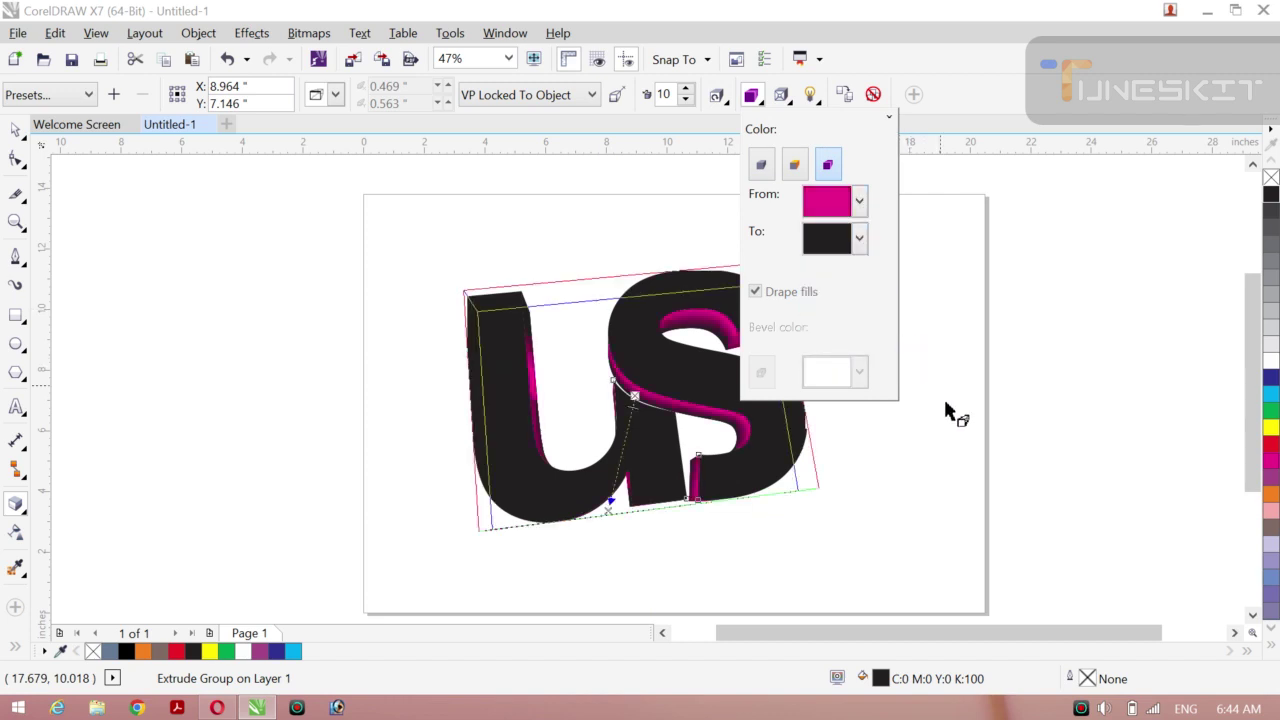
{"action": "left_click", "coordinate": [859, 242]}
{"action": "left_click", "coordinate": [846, 296]}
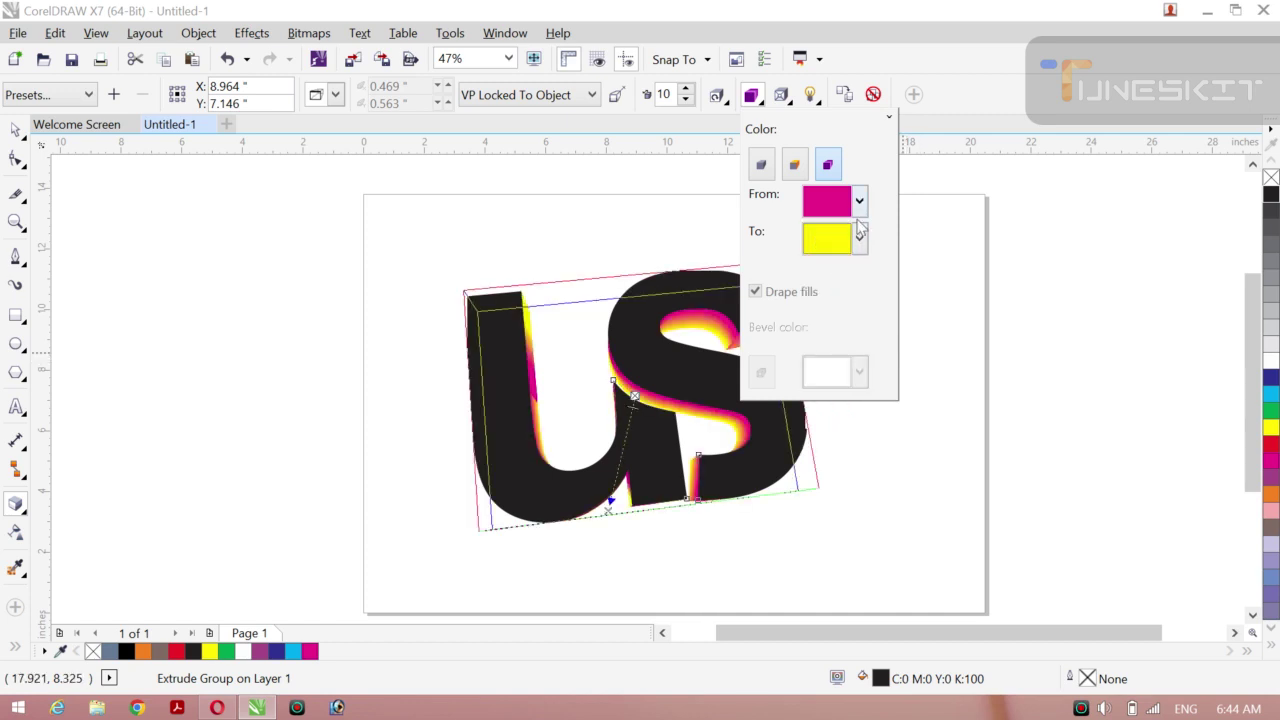
Try the solid colour and object fill options on the extrusion and return to colour shading.
{"action": "left_click", "coordinate": [793, 166]}
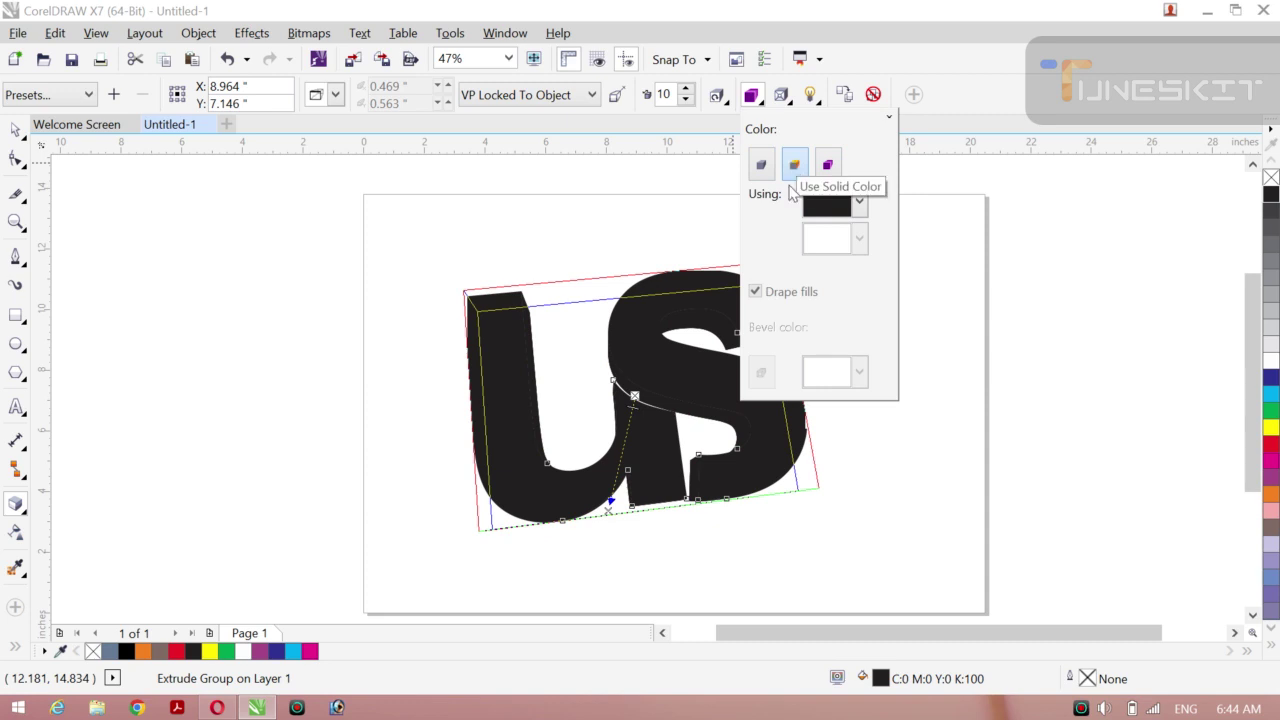
{"action": "left_click", "coordinate": [826, 166]}
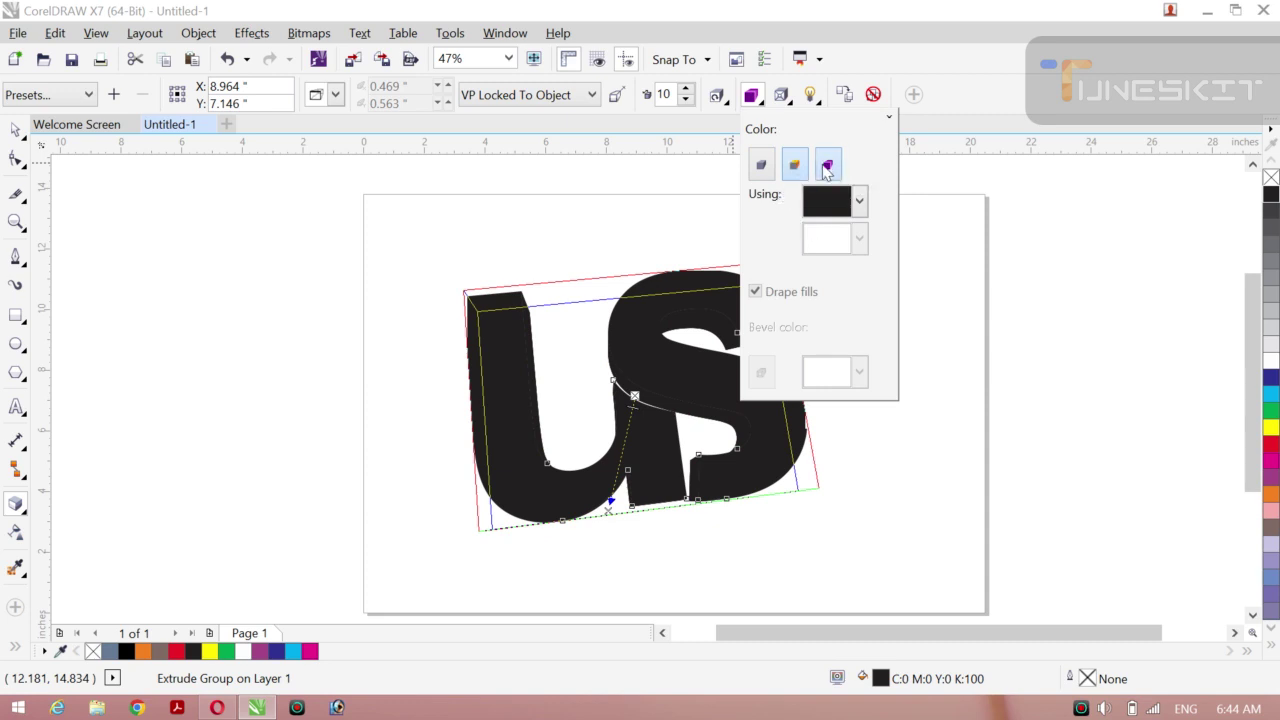
{"action": "left_click", "coordinate": [761, 167]}
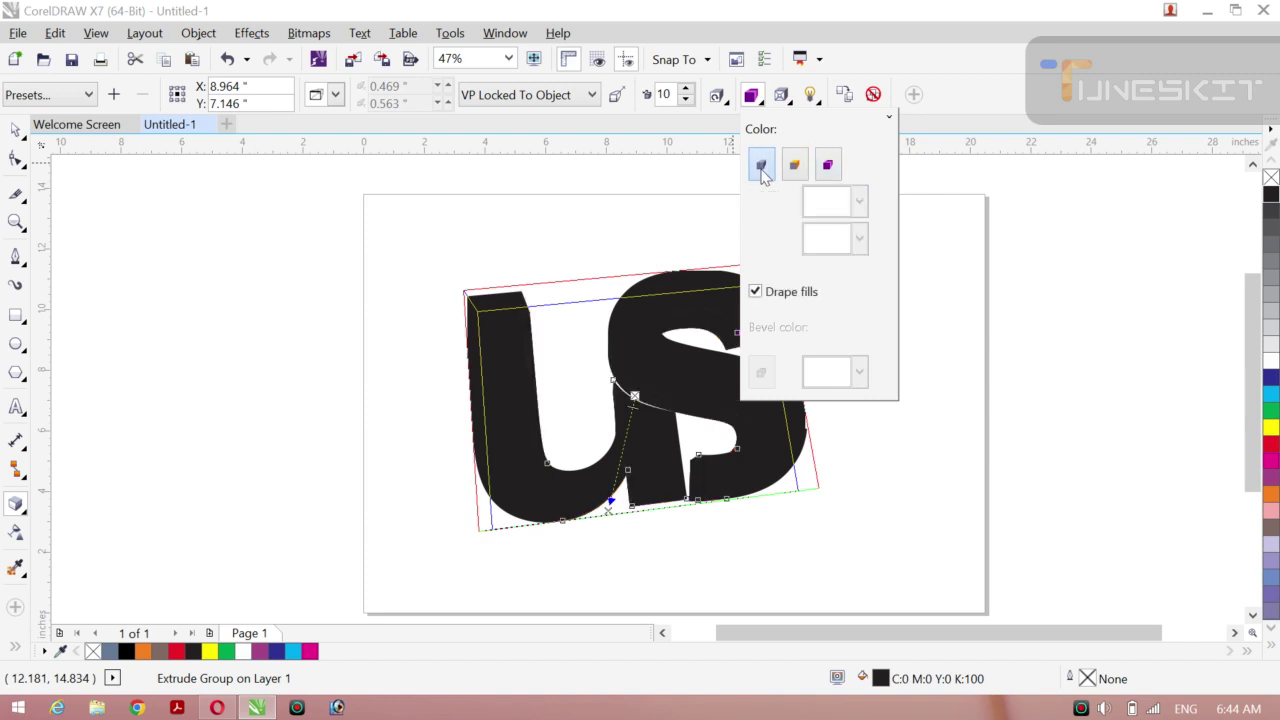
{"action": "left_click", "coordinate": [826, 167]}
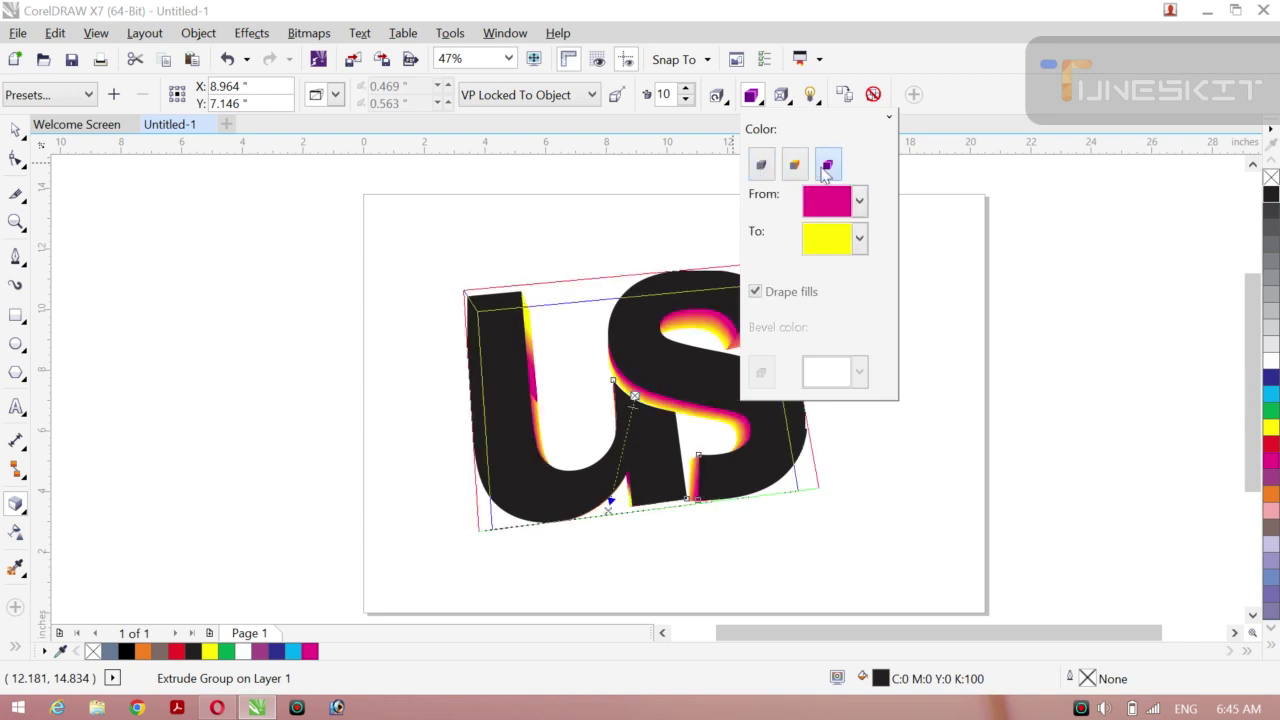
Set the end colour of the extrusion's shading to green and deselect the logo.
{"action": "left_click", "coordinate": [858, 239]}
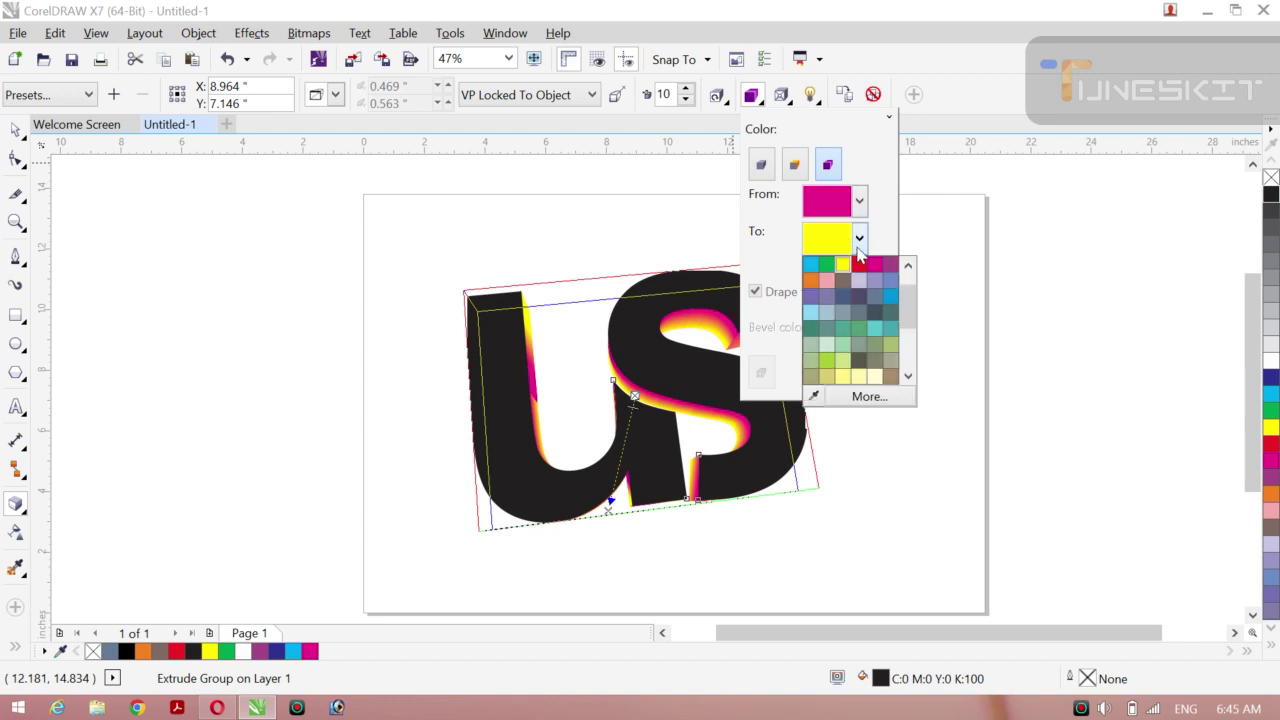
{"action": "left_click", "coordinate": [810, 329]}
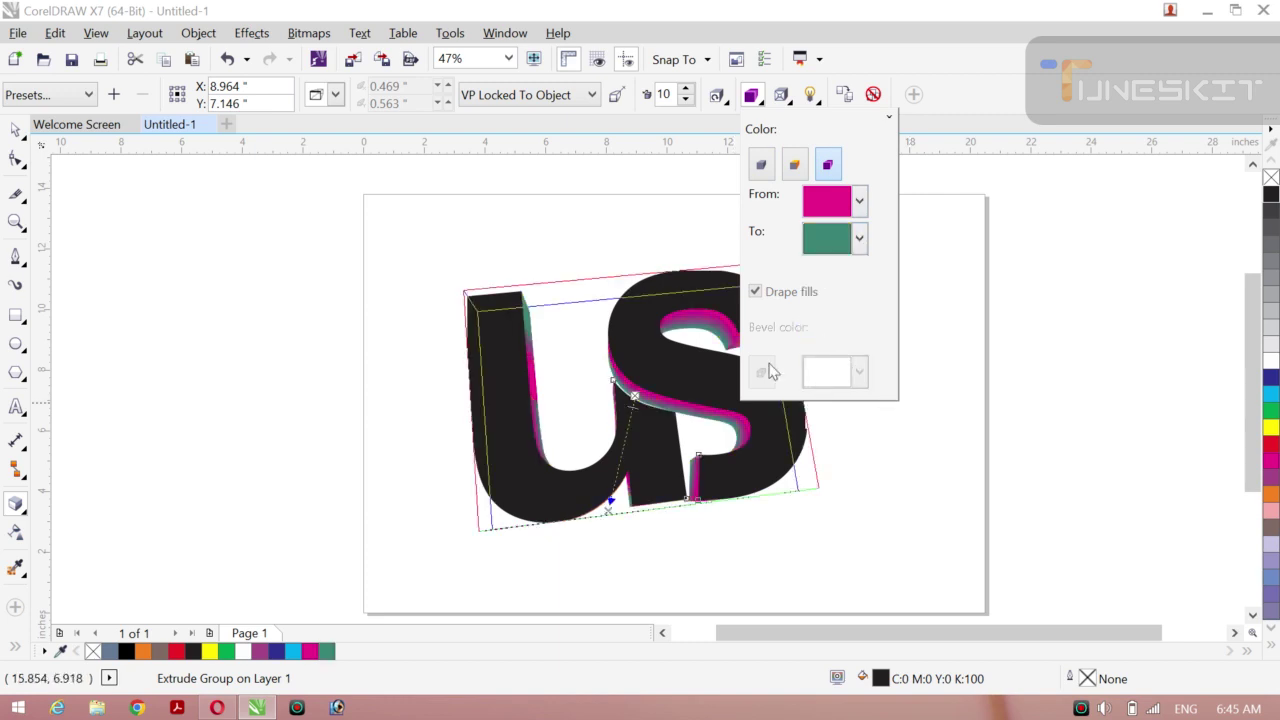
{"action": "left_click", "coordinate": [251, 274]}
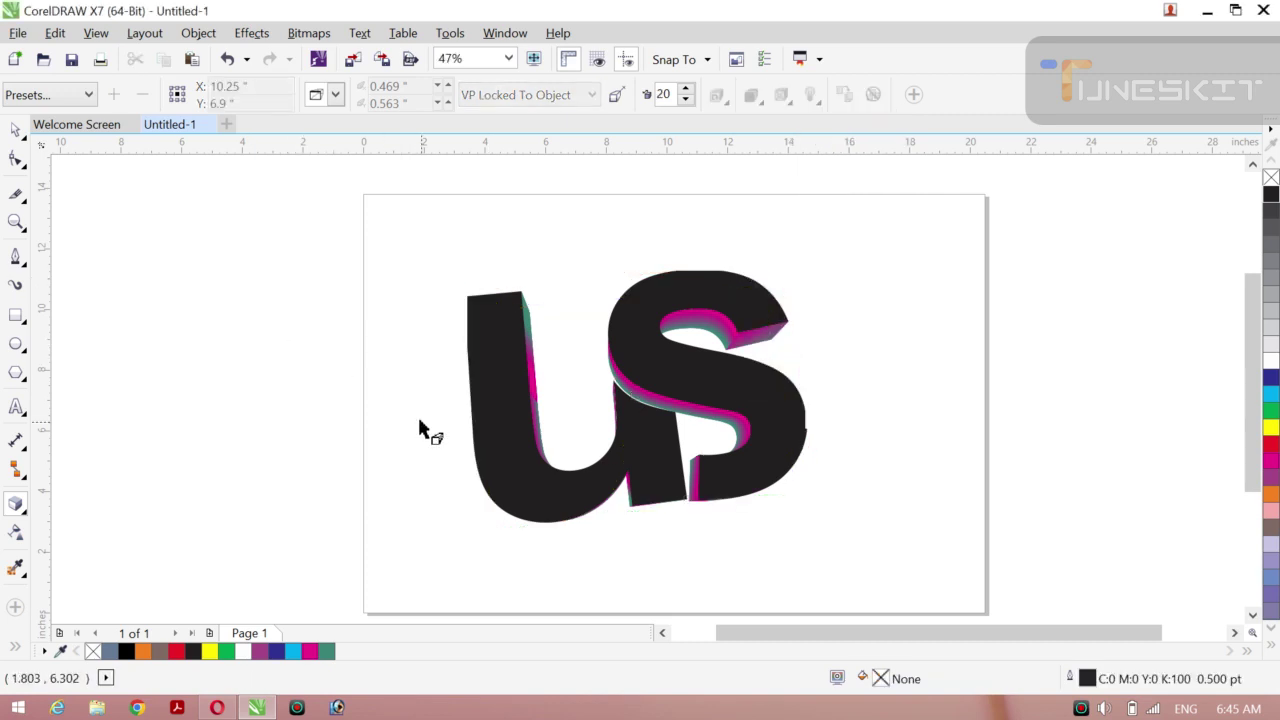
Try a magenta fill on the selected logo and undo it.
{"action": "left_click", "coordinate": [15, 129]}
{"action": "left_click", "coordinate": [502, 485]}
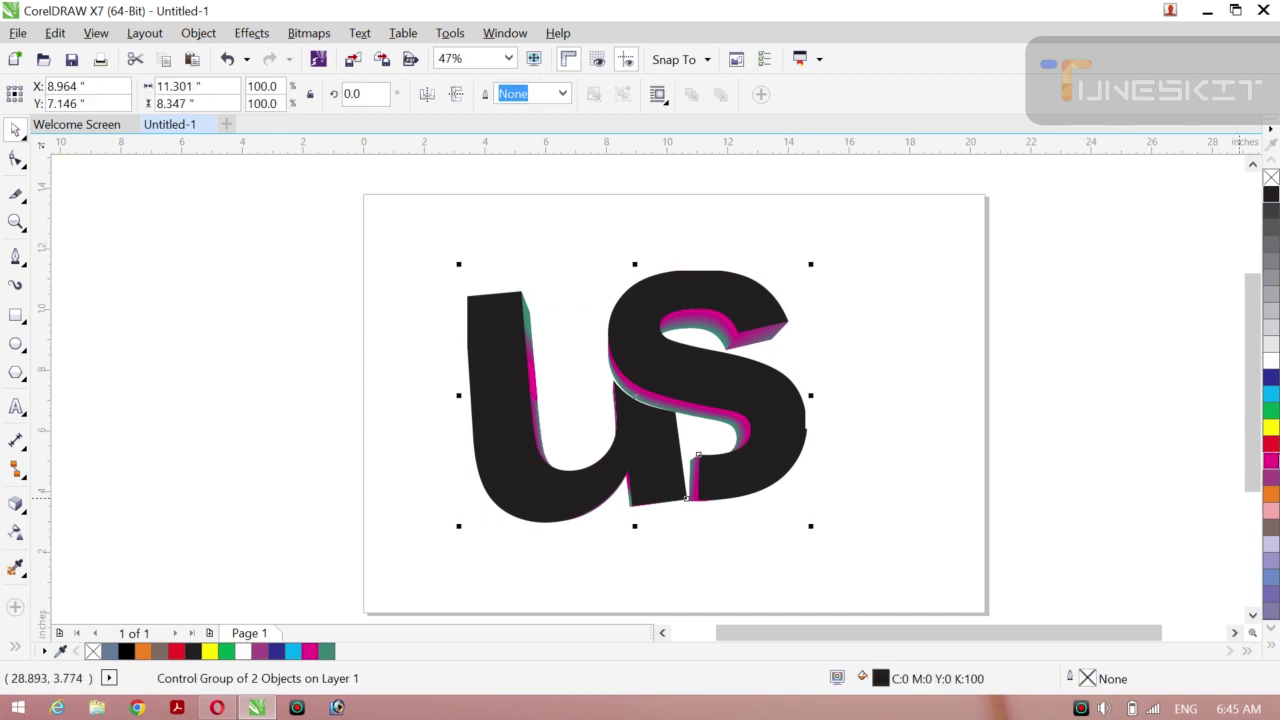
{"action": "left_click", "coordinate": [1270, 462]}
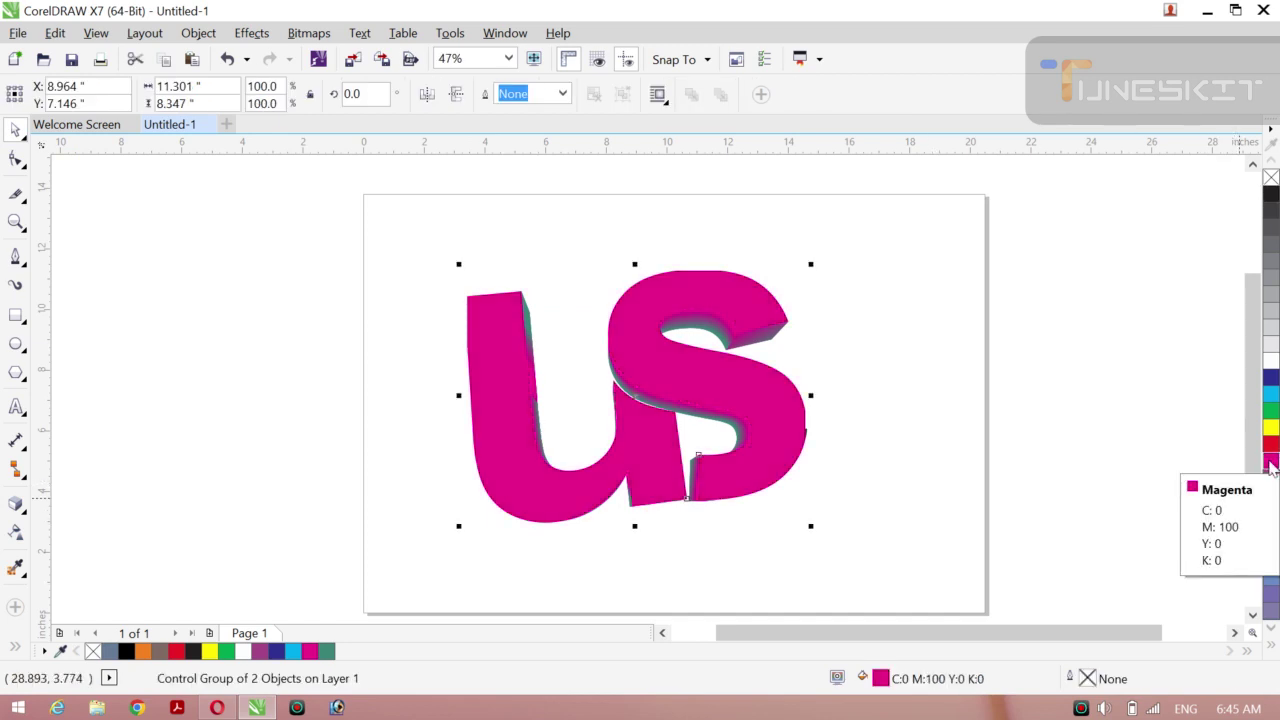
{"action": "left_click", "coordinate": [251, 33]}
{"action": "mouse_move", "coordinate": [200, 36]}
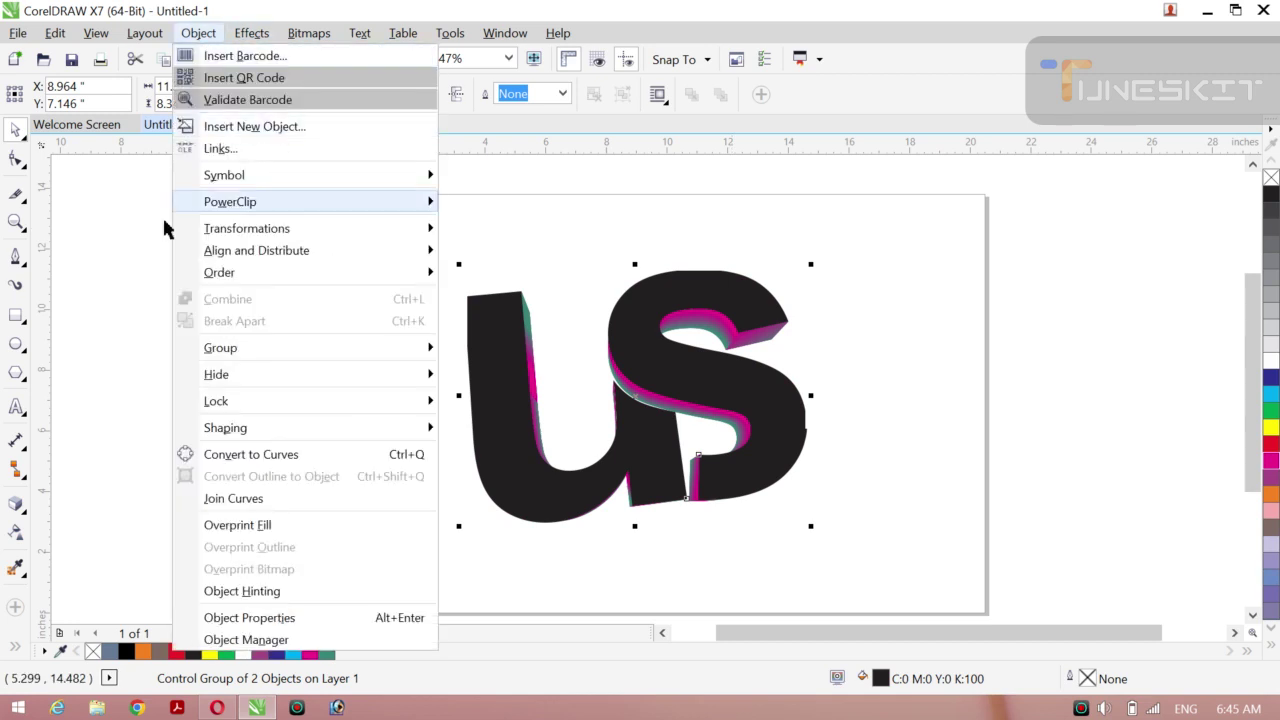
{"action": "left_click", "coordinate": [55, 470]}
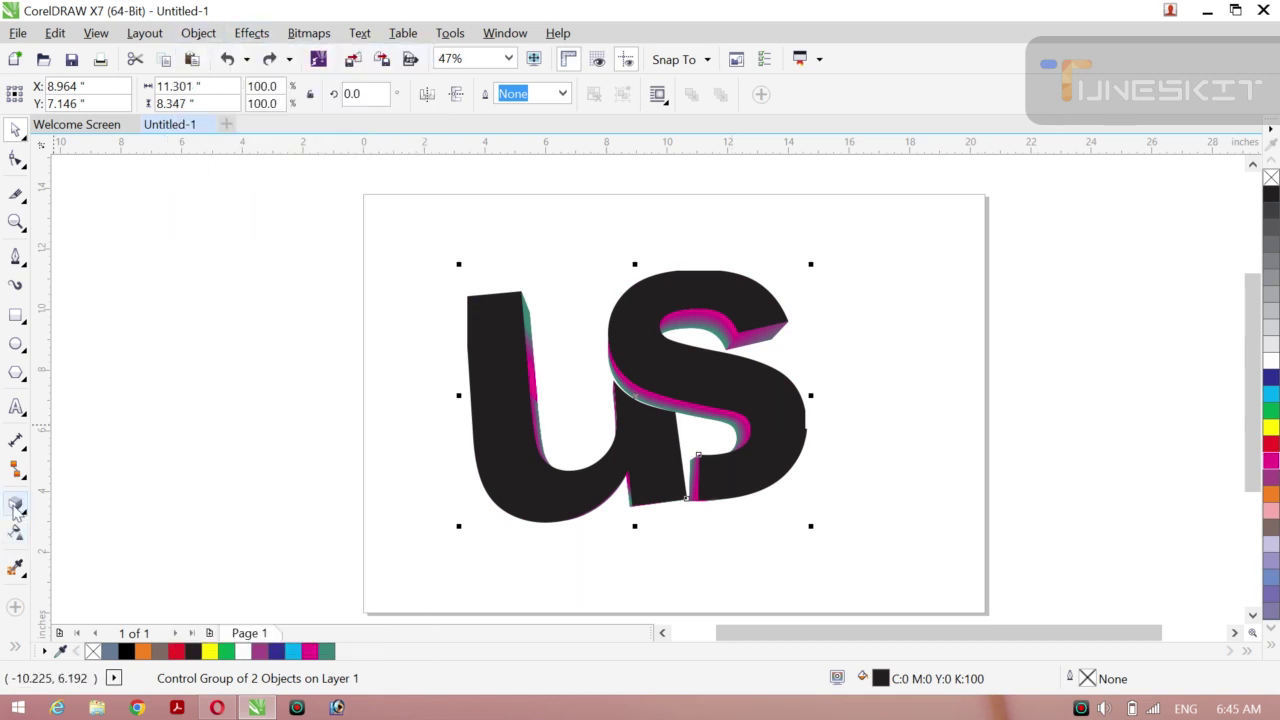
Try two forward-facing extrusion types on the logo, then apply the parallel type that extends behind the letters.
{"action": "left_click", "coordinate": [15, 505]}
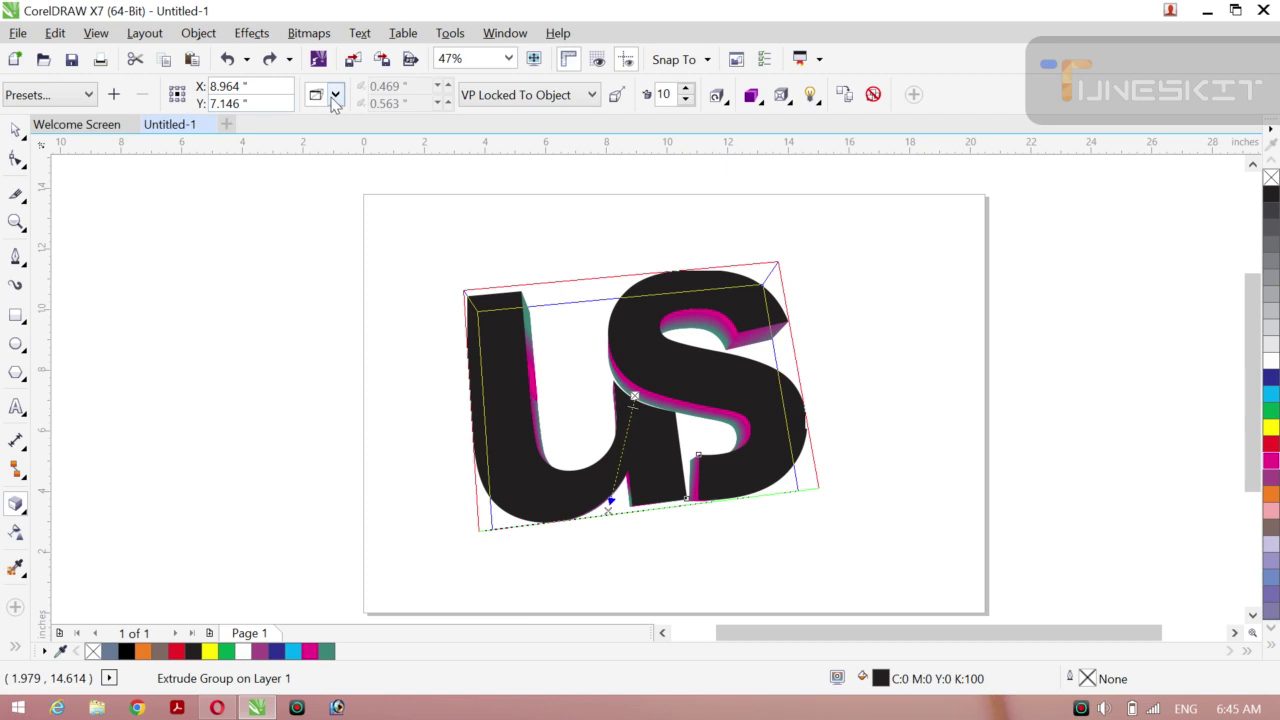
{"action": "left_click", "coordinate": [335, 97]}
{"action": "left_click", "coordinate": [316, 140]}
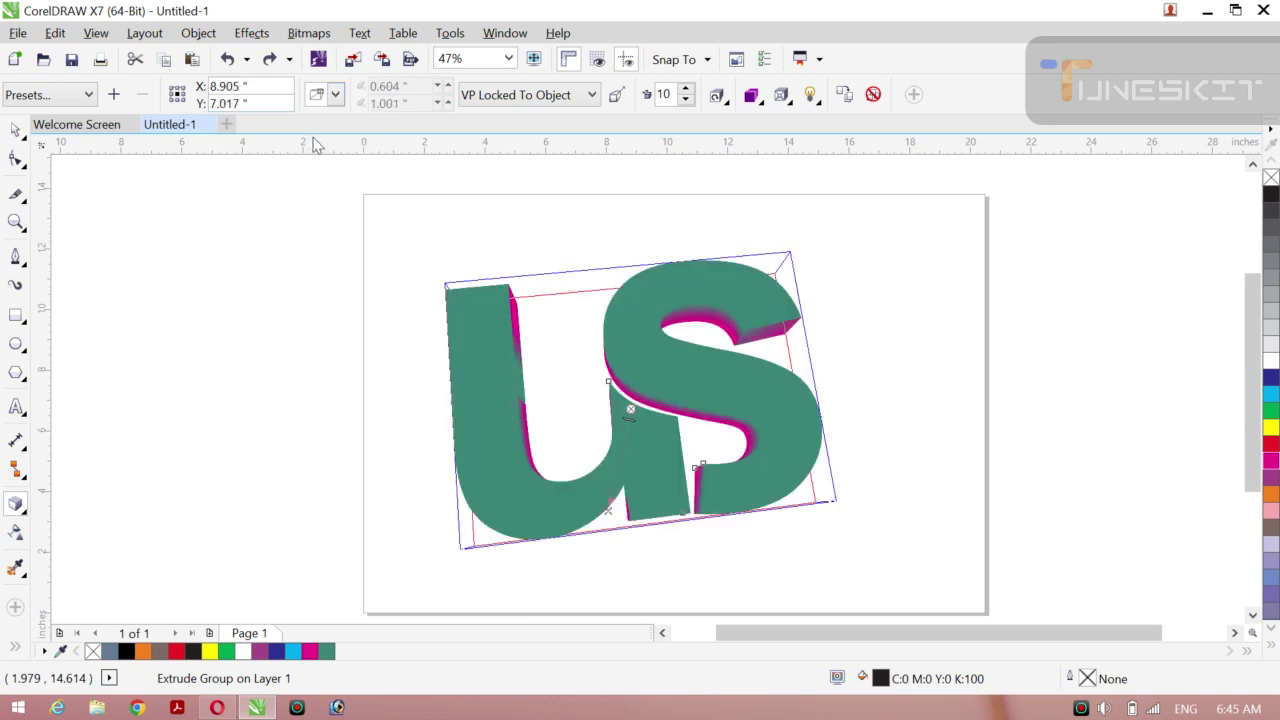
{"action": "left_click", "coordinate": [335, 97]}
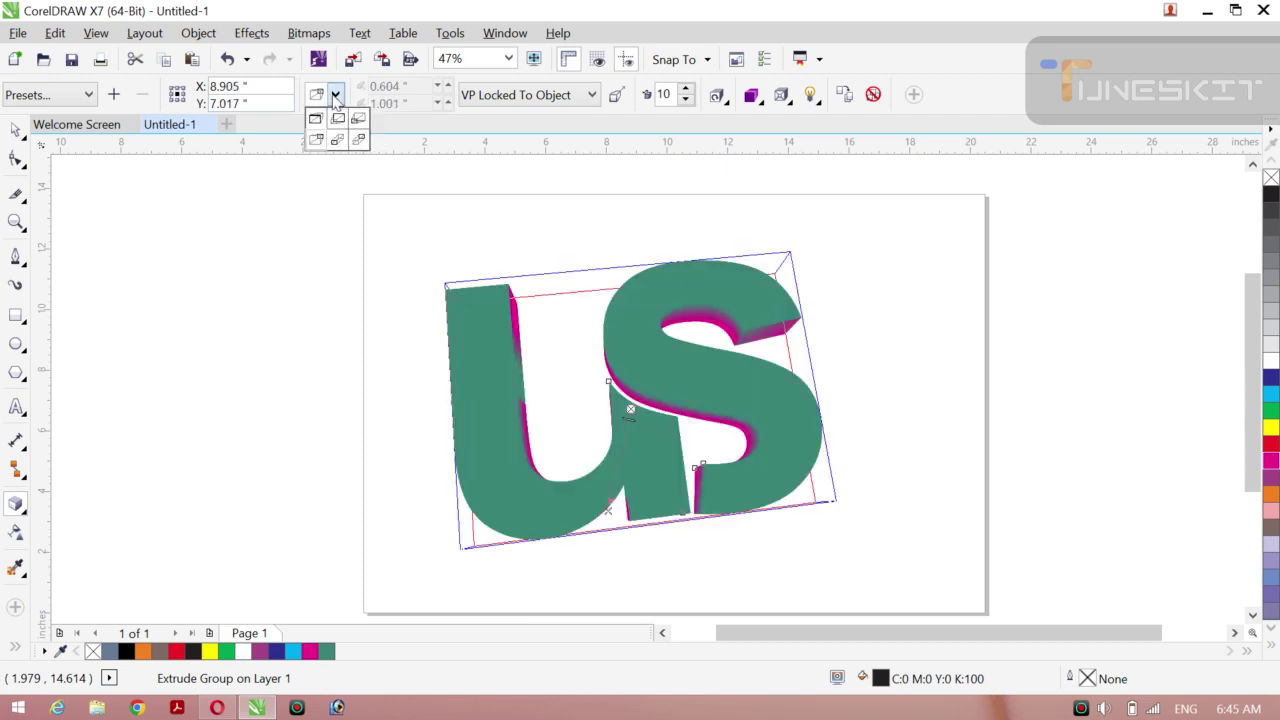
{"action": "left_click", "coordinate": [357, 138]}
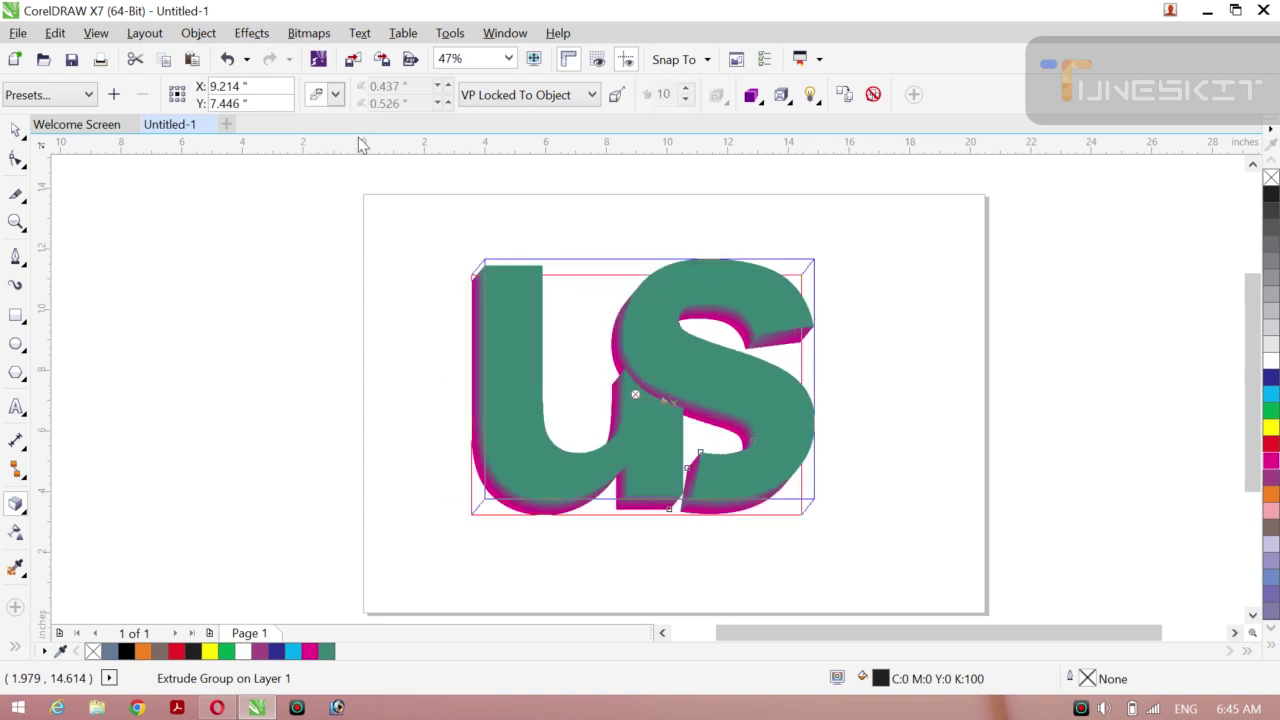
{"action": "left_click", "coordinate": [335, 95]}
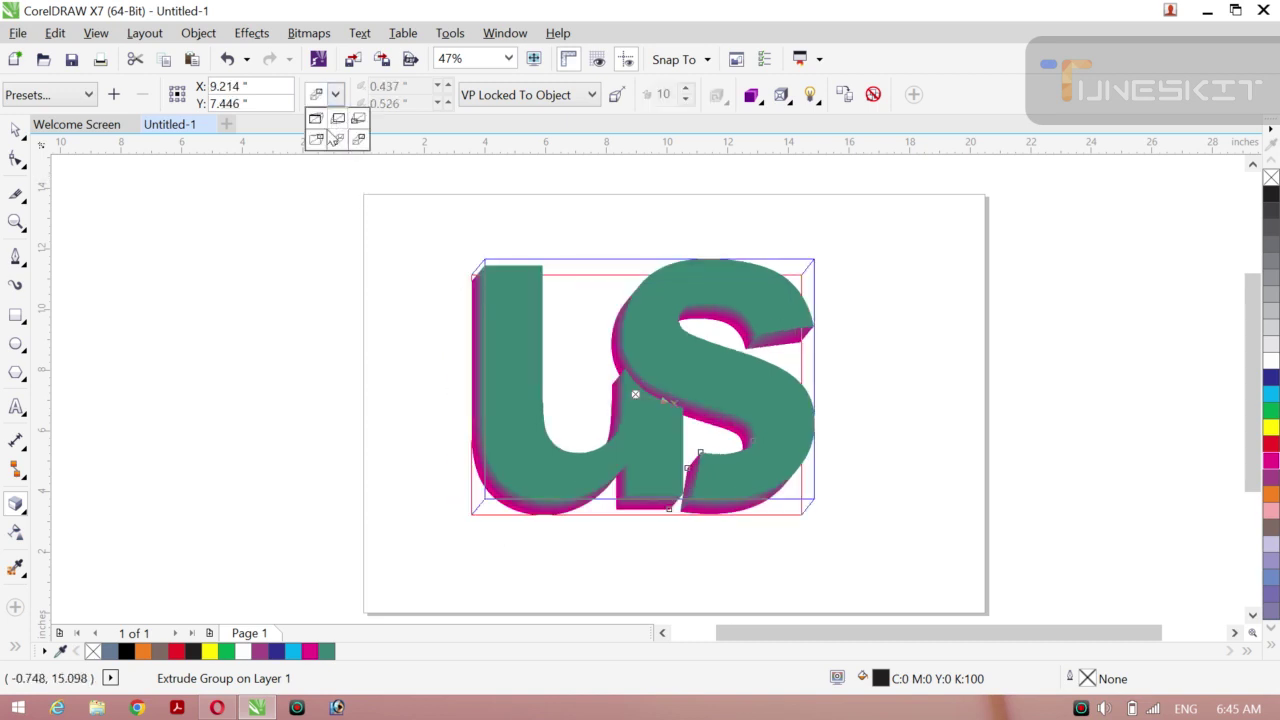
{"action": "left_click", "coordinate": [336, 141]}
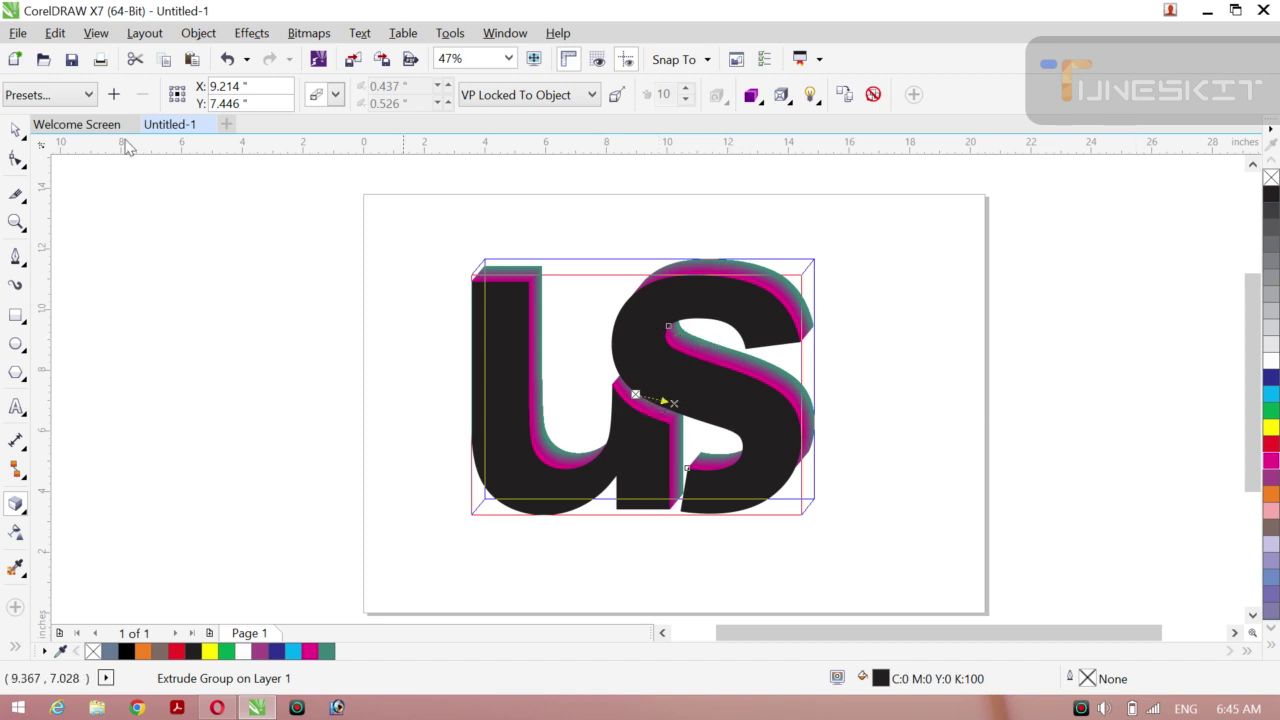
{"action": "left_click", "coordinate": [24, 140]}
{"action": "left_click", "coordinate": [60, 126]}
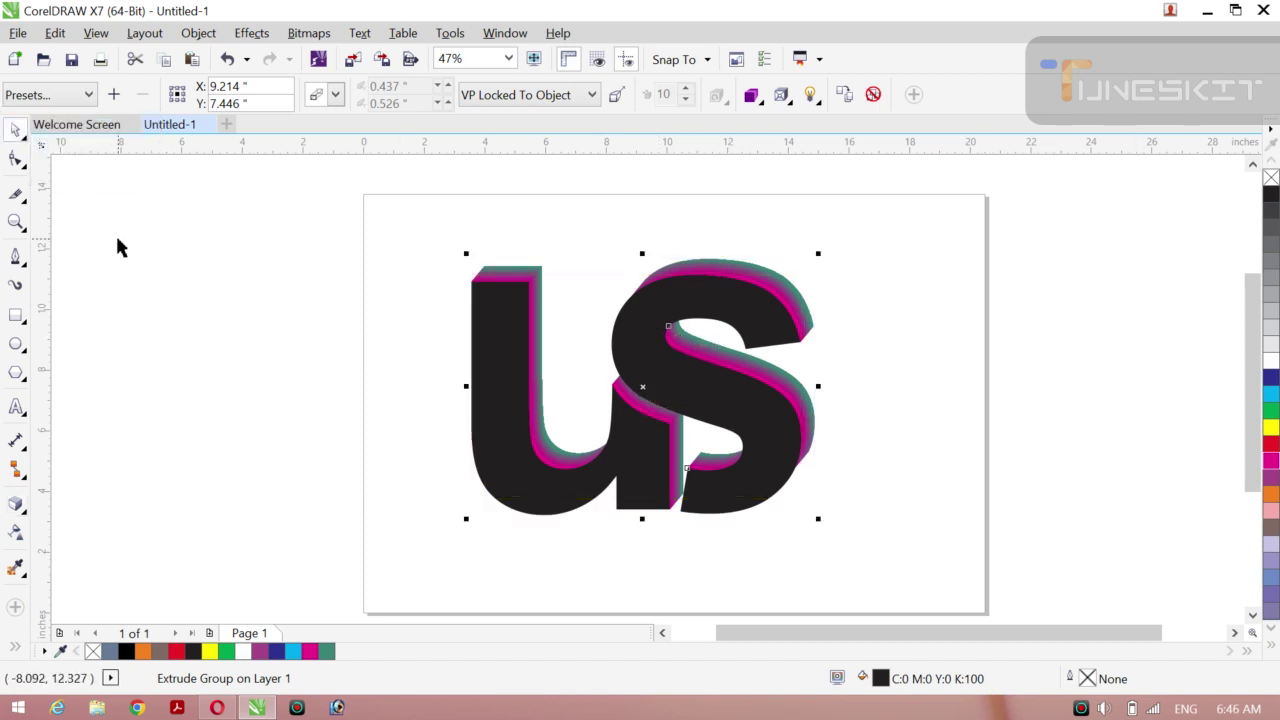
{"action": "left_click_drag", "start_coordinate": [115, 233], "coordinate": [348, 320]}
{"action": "left_click", "coordinate": [522, 416]}
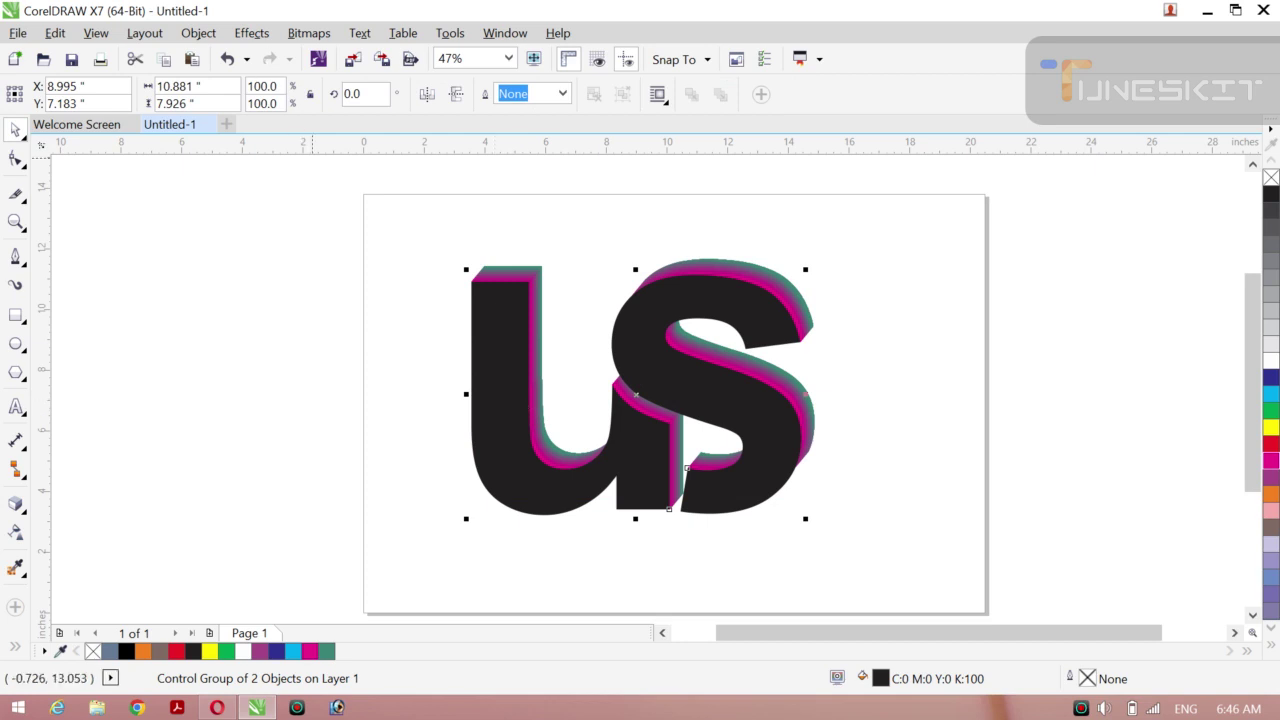
{"action": "left_click", "coordinate": [200, 34]}
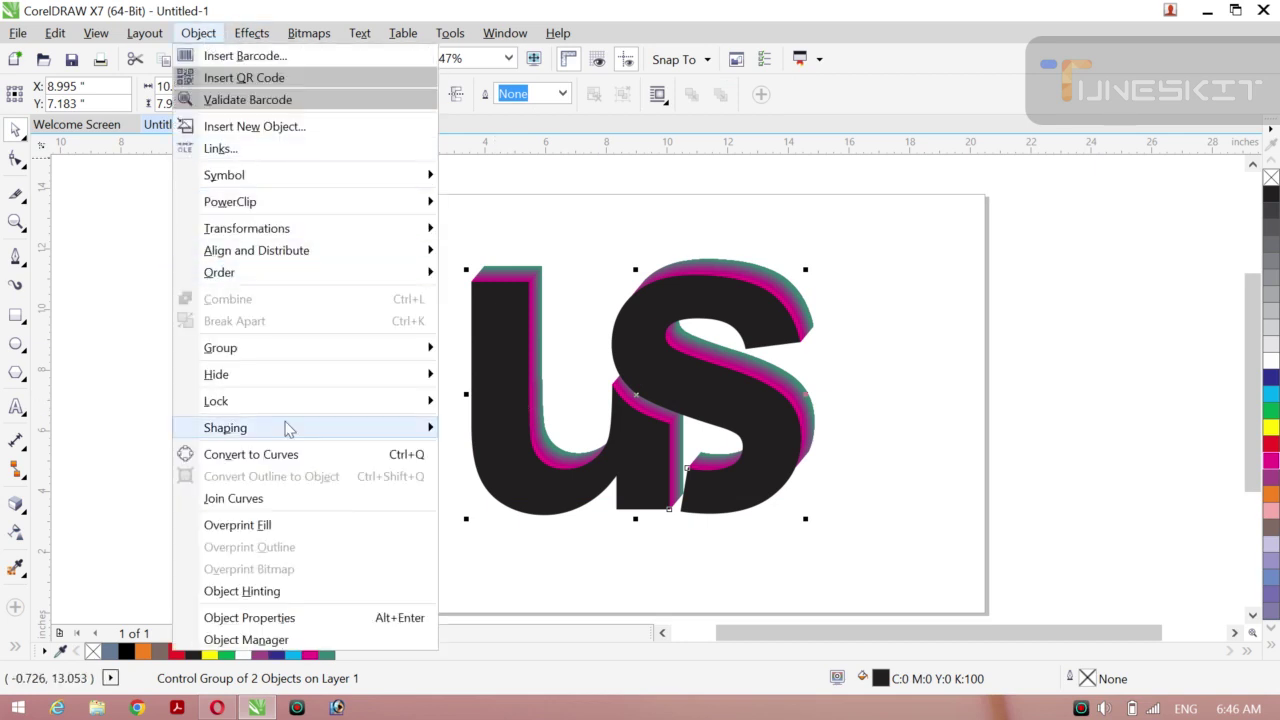
{"action": "left_click", "coordinate": [148, 474]}
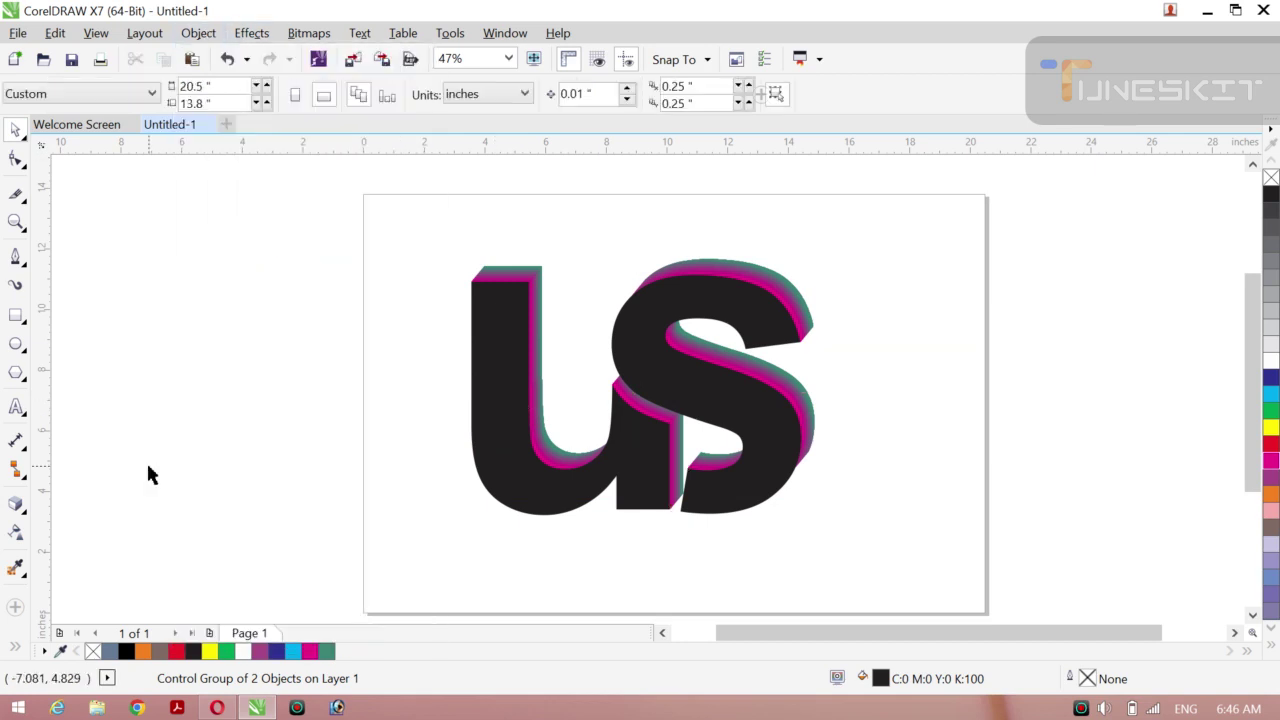
Try tan, pale peach and black as the extrusion shading's end colour and settle on crimson red.
{"action": "left_click", "coordinate": [495, 500]}
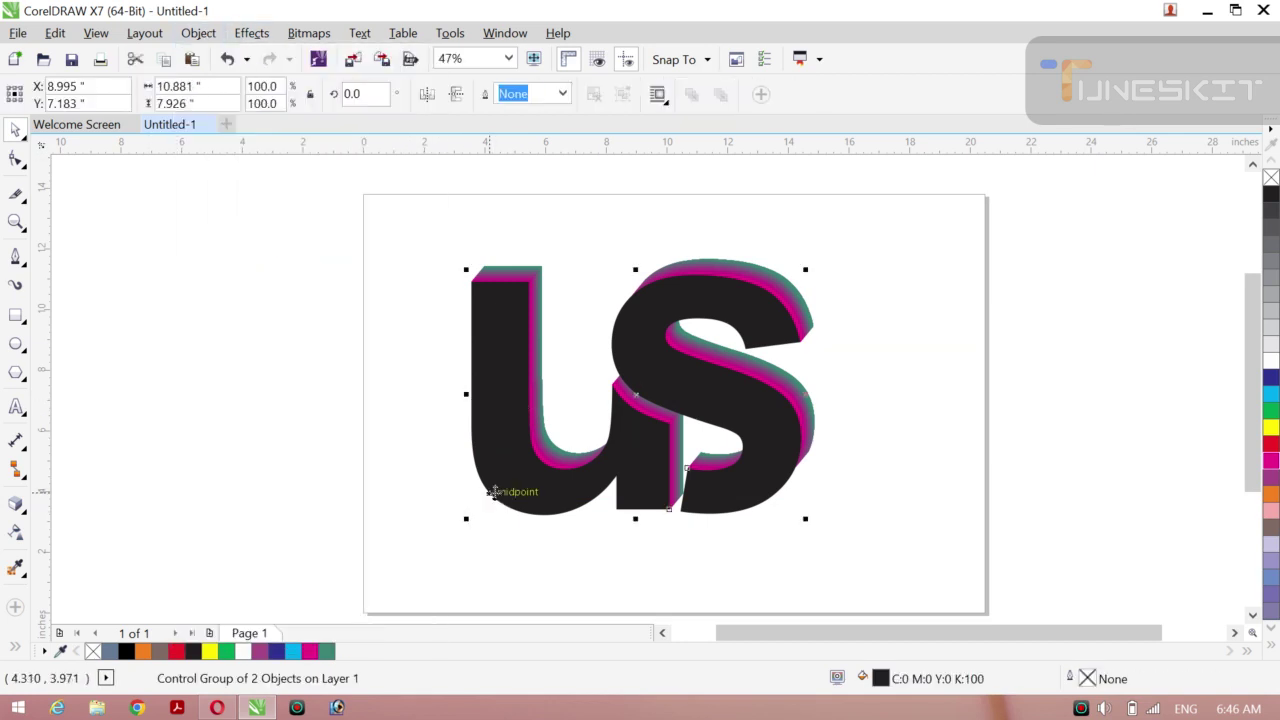
{"action": "left_click", "coordinate": [17, 506]}
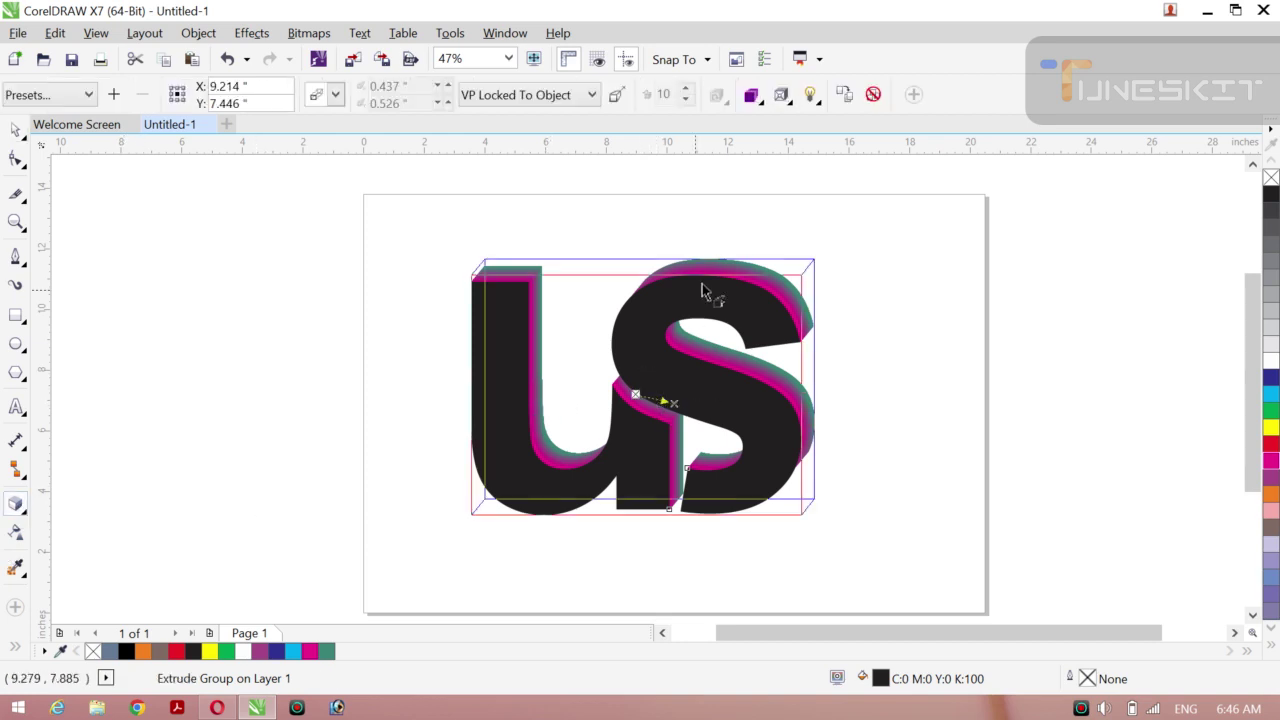
{"action": "left_click", "coordinate": [752, 96]}
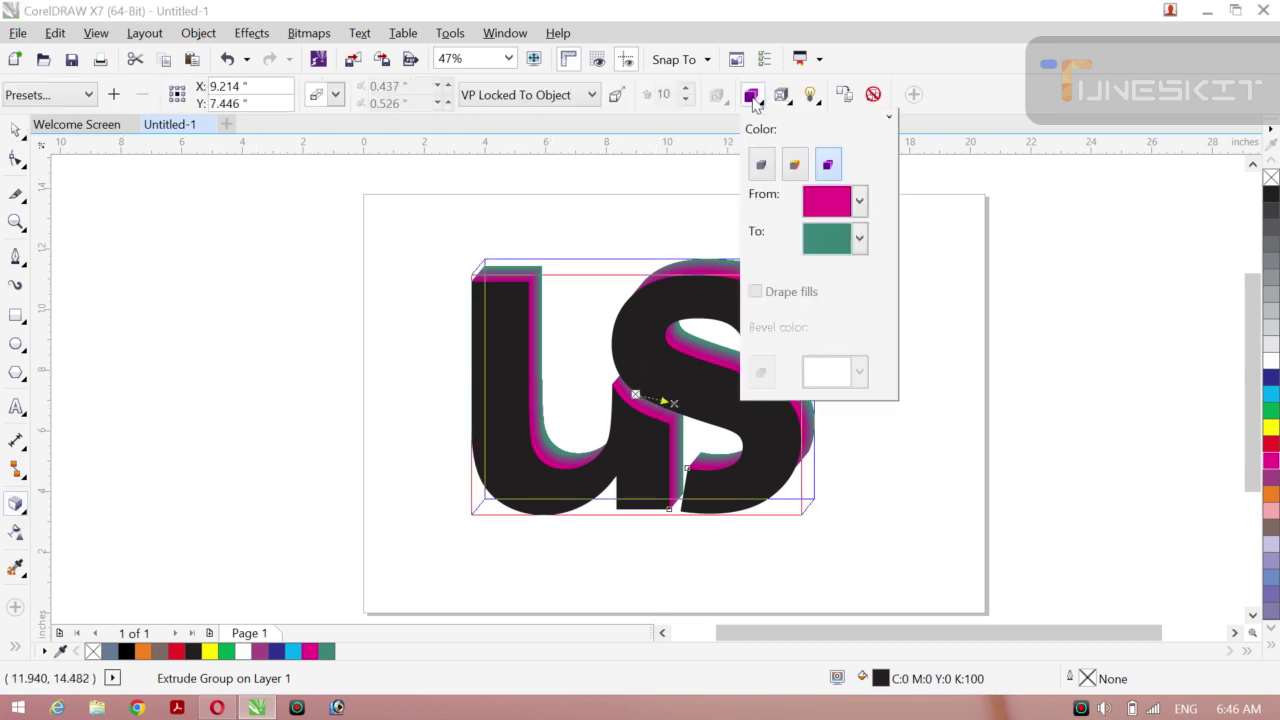
{"action": "left_click", "coordinate": [859, 238]}
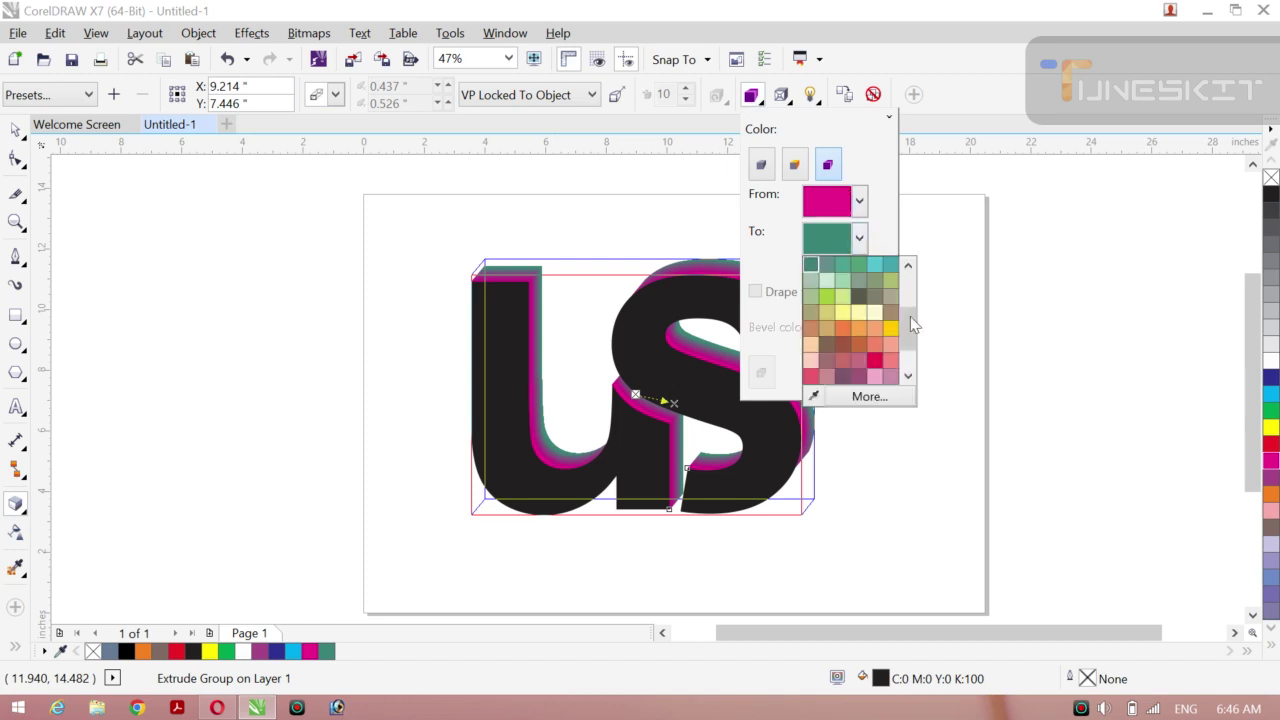
{"action": "left_click", "coordinate": [906, 318]}
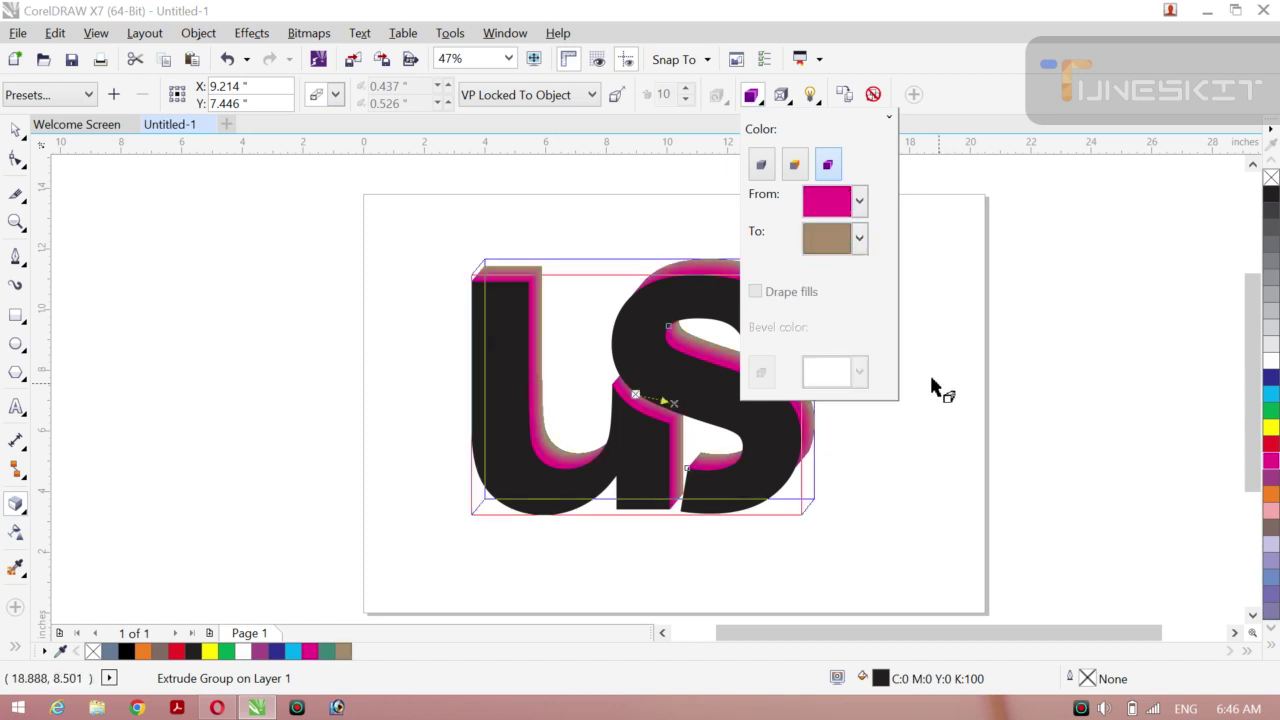
{"action": "left_click", "coordinate": [859, 239]}
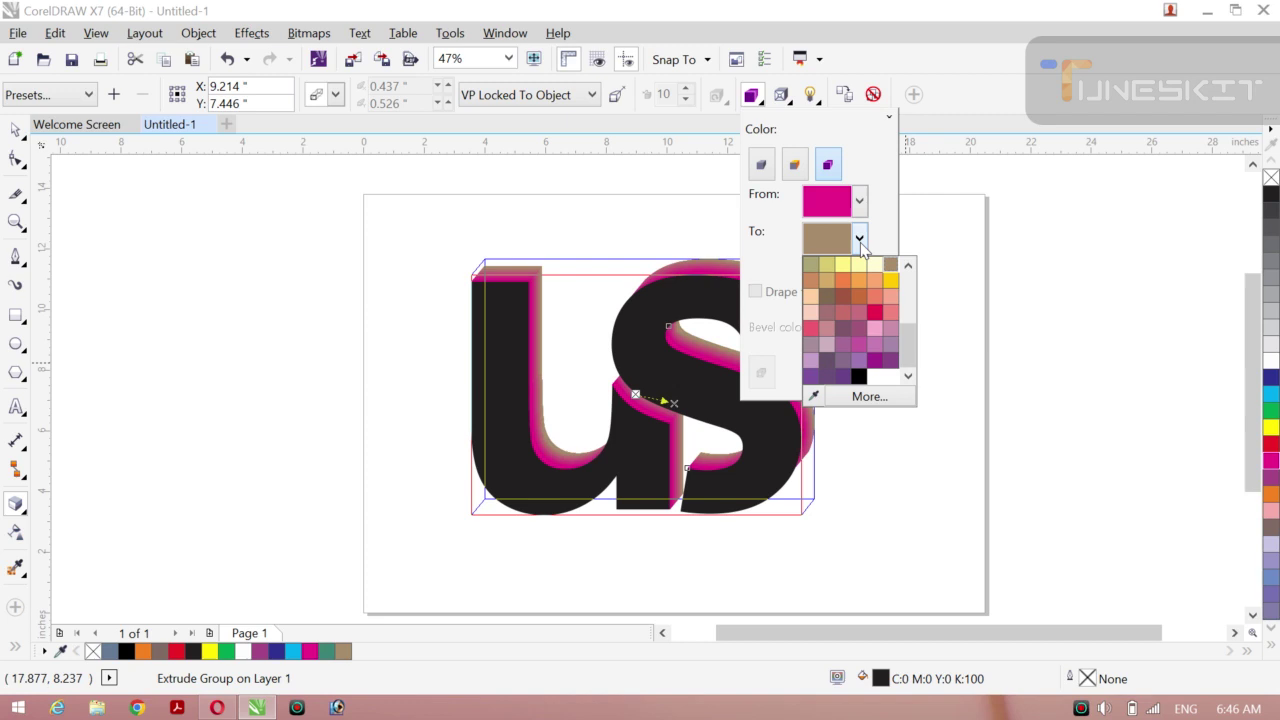
{"action": "left_click", "coordinate": [810, 312]}
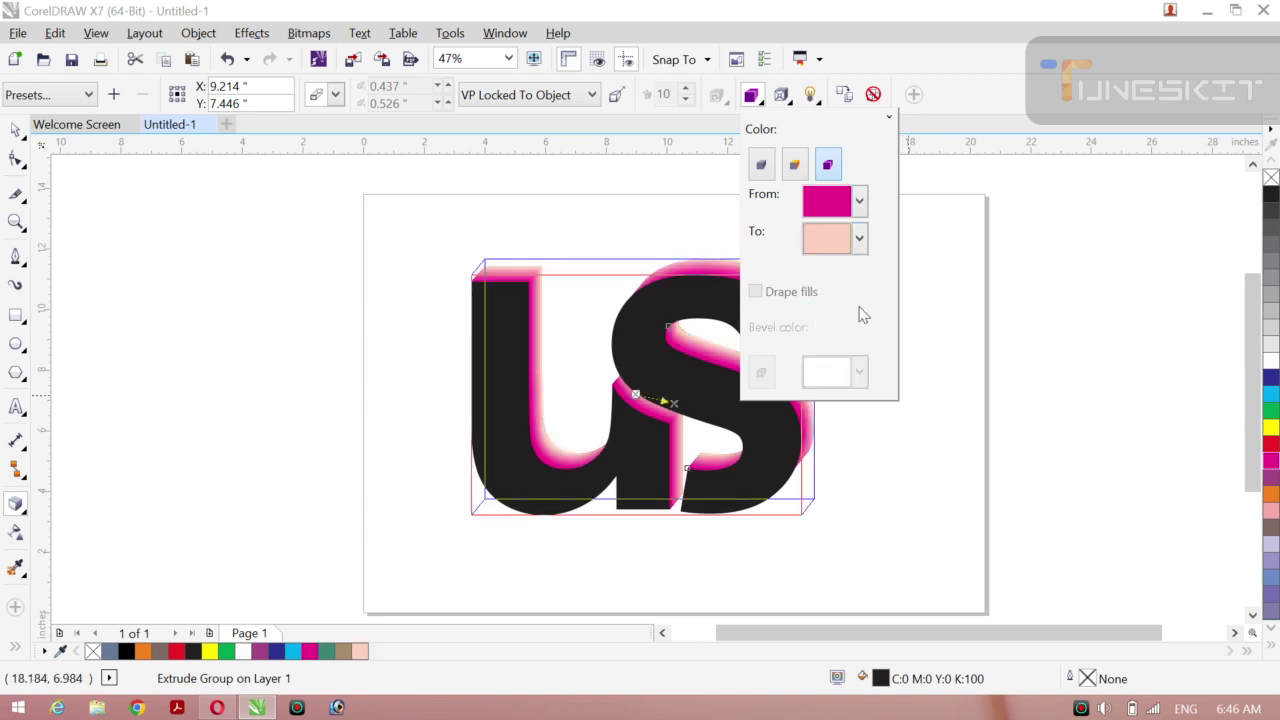
{"action": "left_click", "coordinate": [859, 240]}
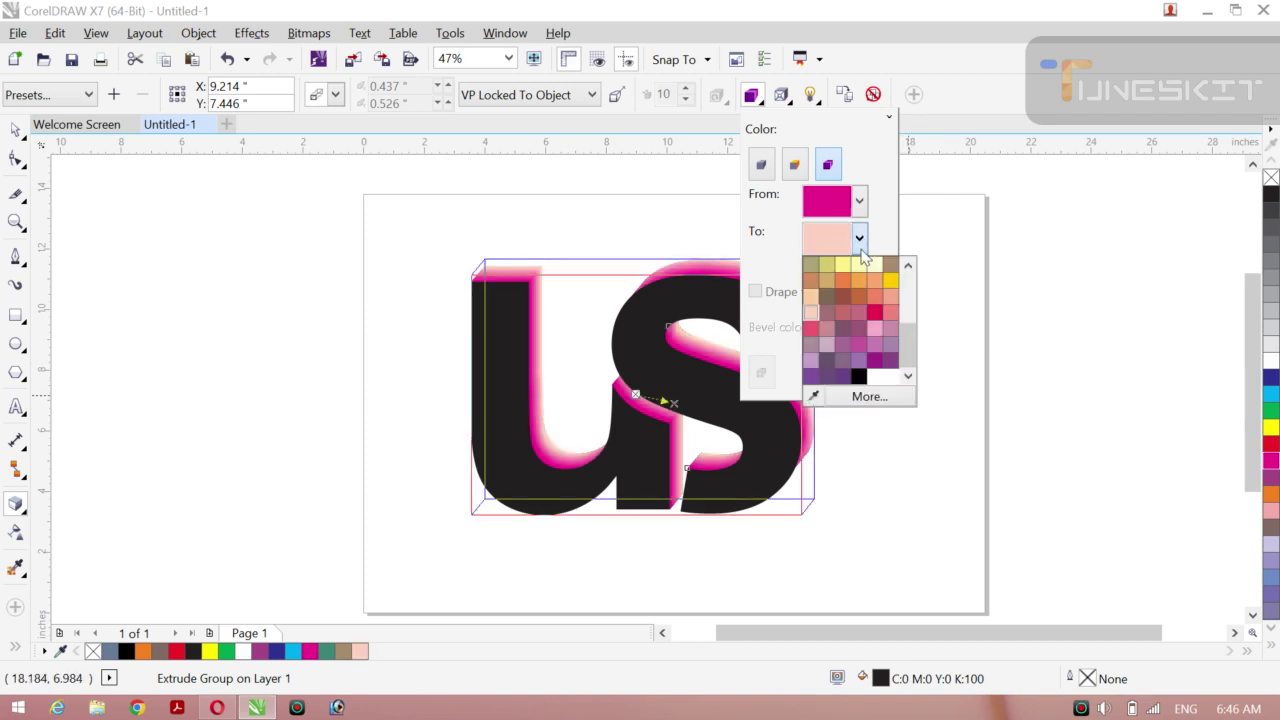
{"action": "left_click", "coordinate": [858, 377]}
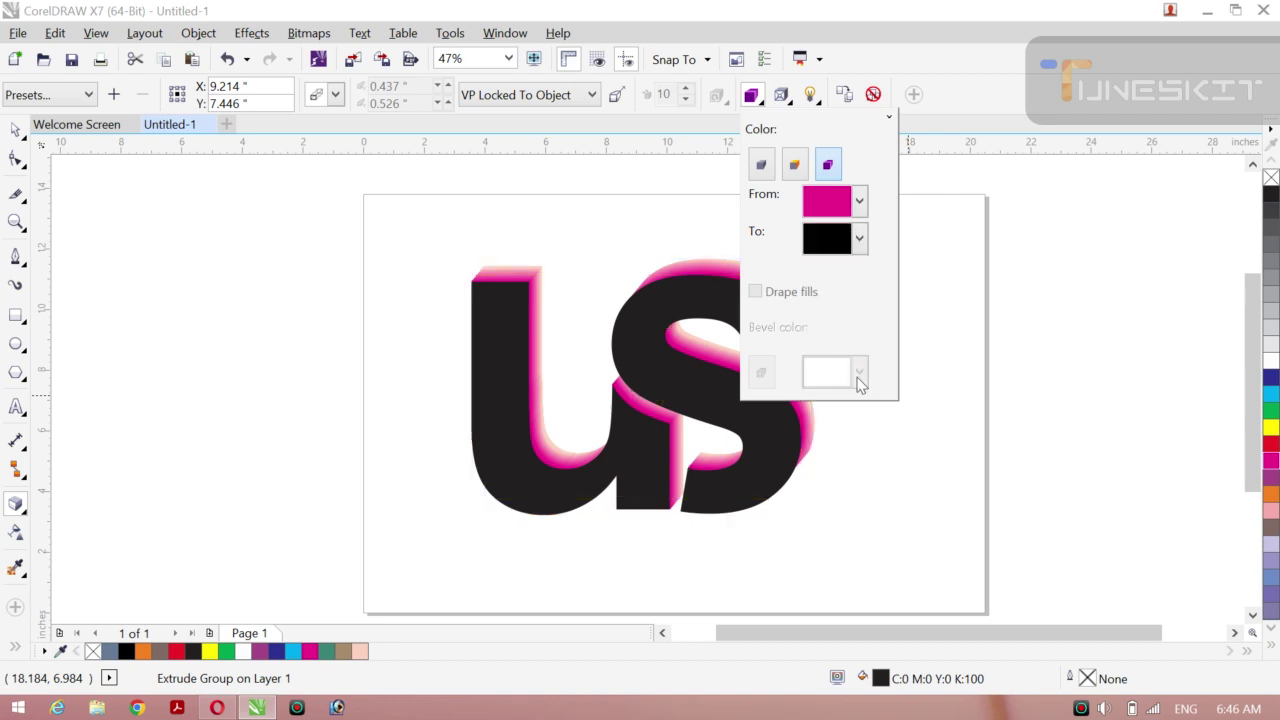
{"action": "left_click", "coordinate": [859, 240]}
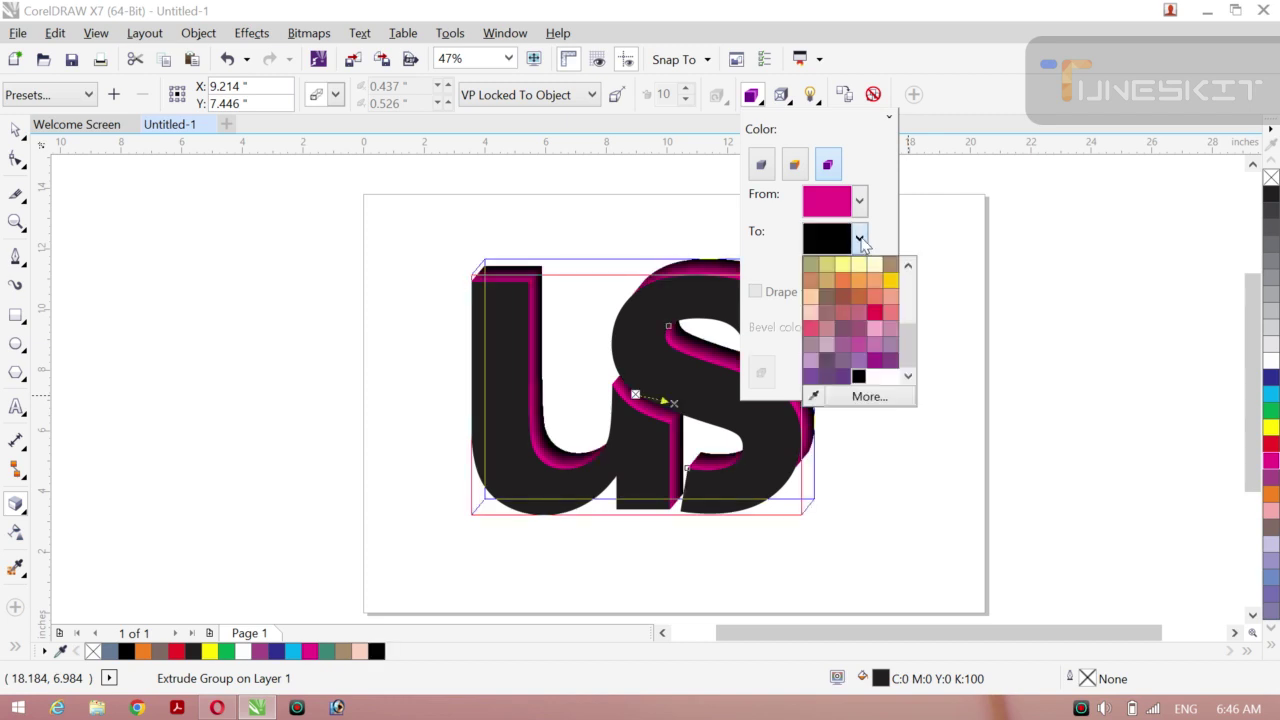
{"action": "left_click", "coordinate": [874, 314]}
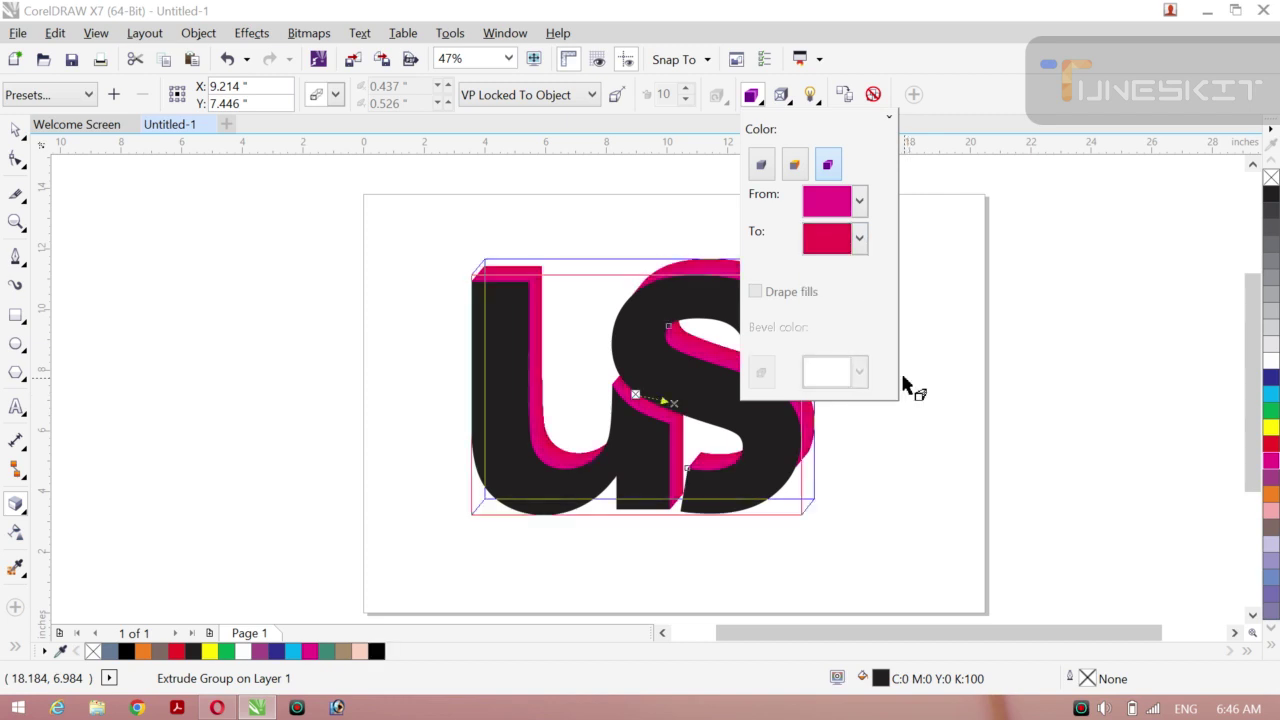
Try pinkish red and white as the extrusion shading's end colour and settle on 20% Black.
{"action": "left_click", "coordinate": [859, 240]}
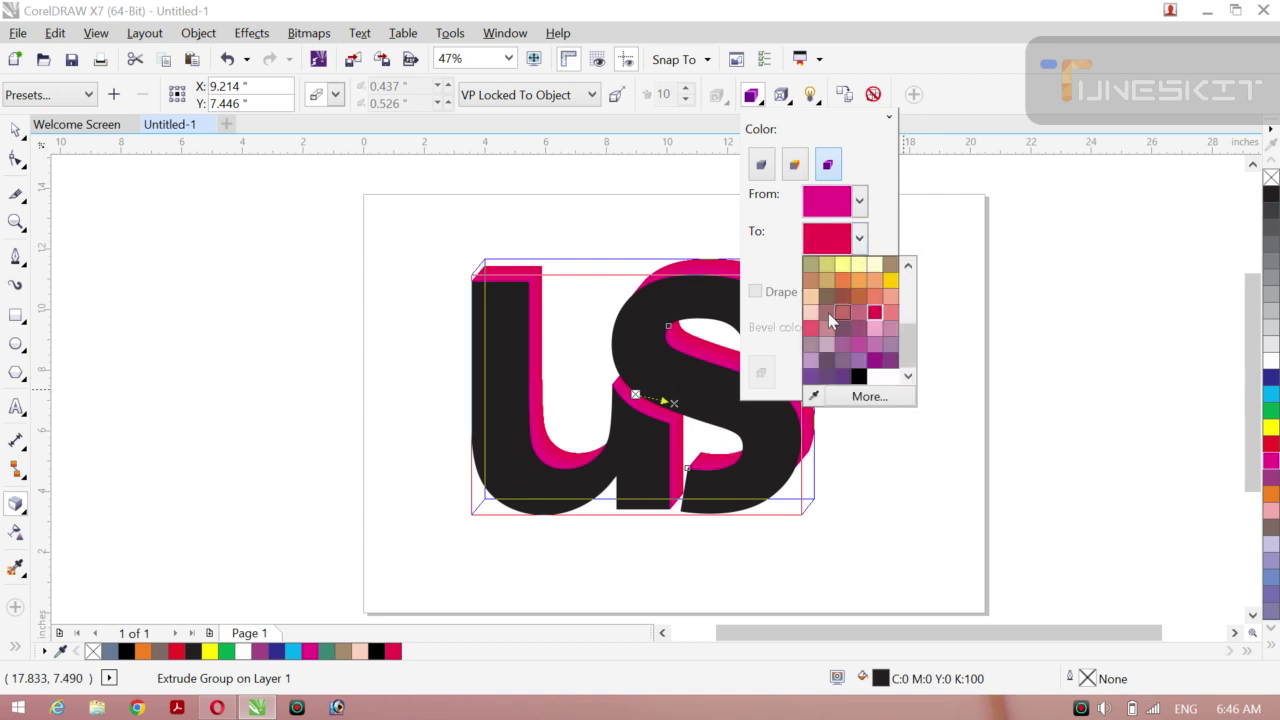
{"action": "left_click", "coordinate": [810, 332]}
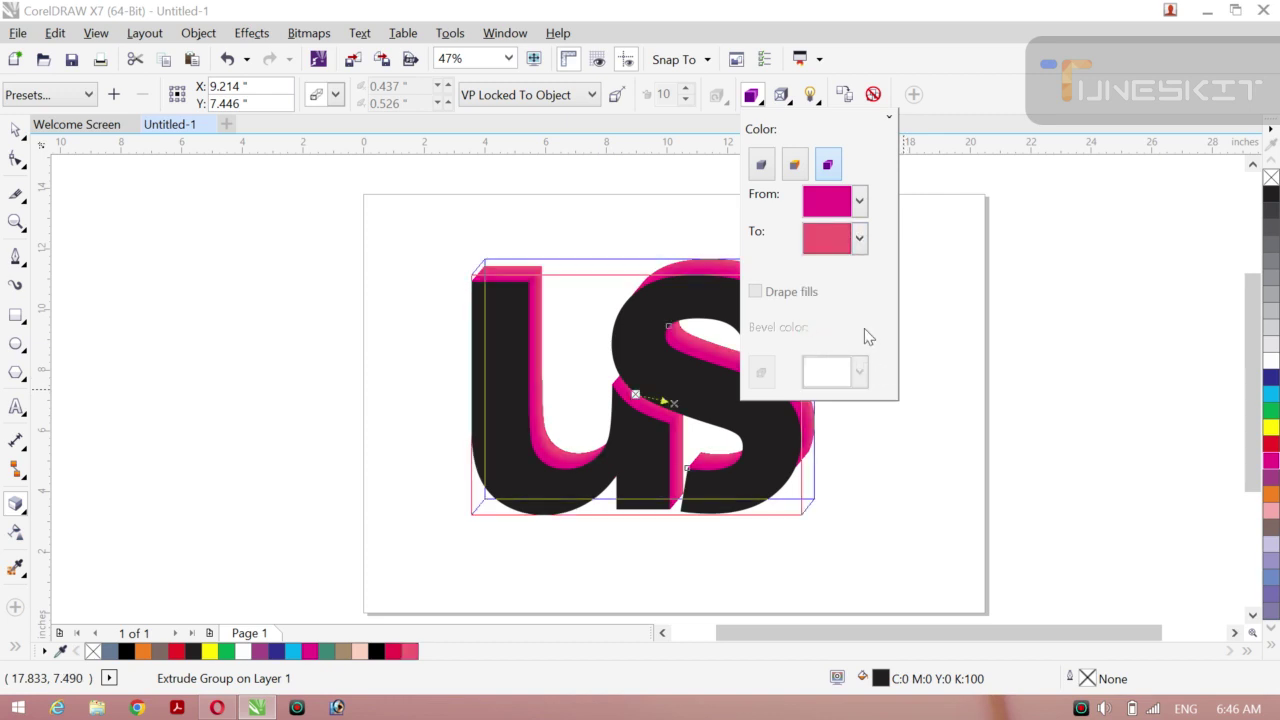
{"action": "left_click", "coordinate": [857, 240]}
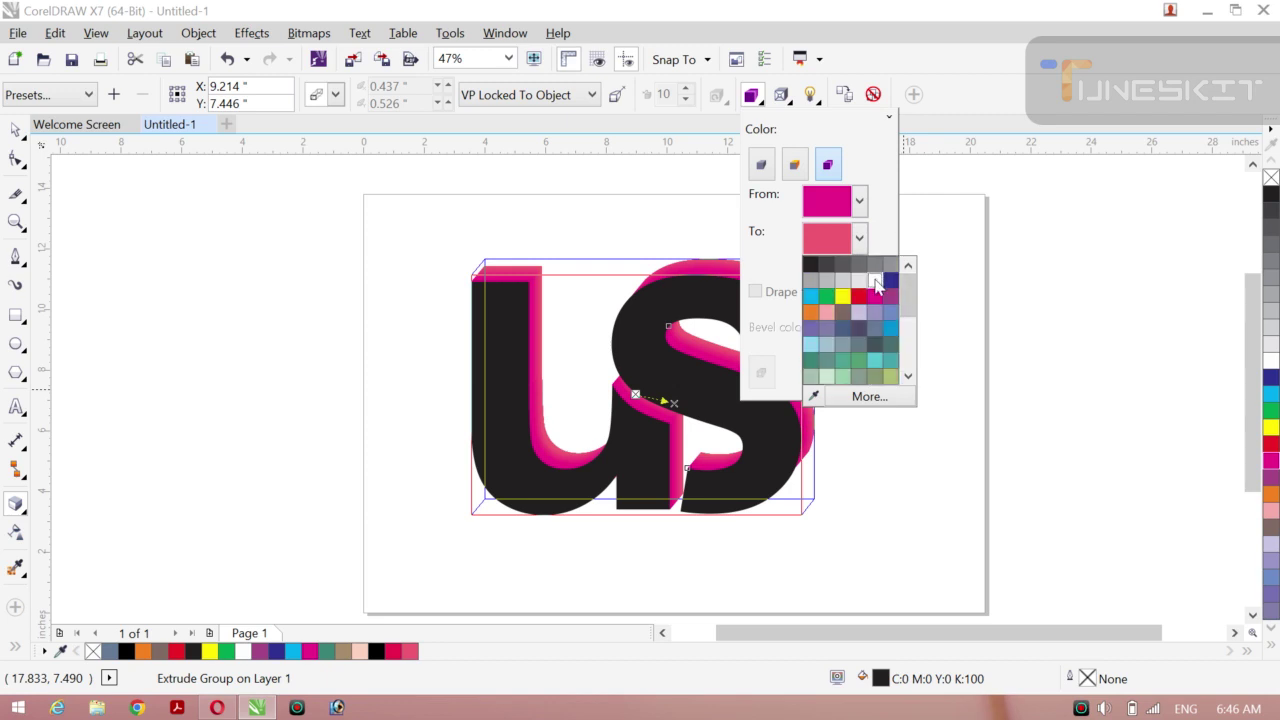
{"action": "left_click", "coordinate": [875, 281]}
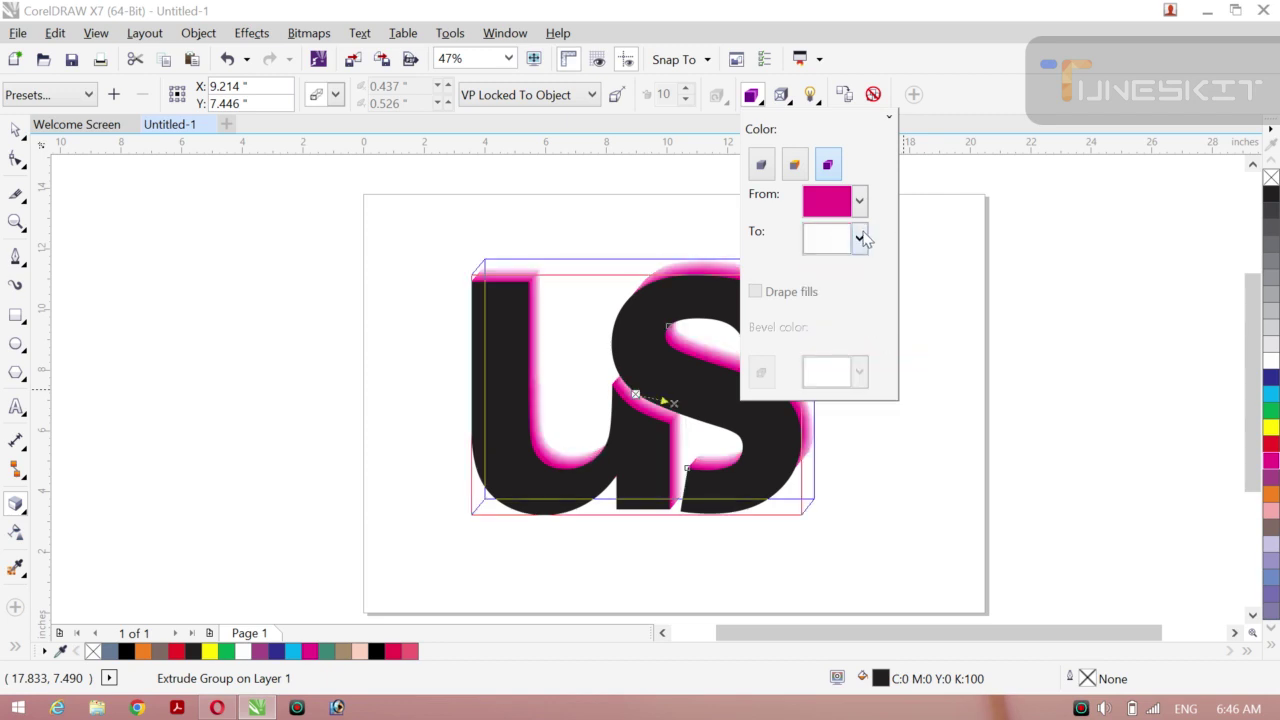
{"action": "left_click", "coordinate": [860, 238]}
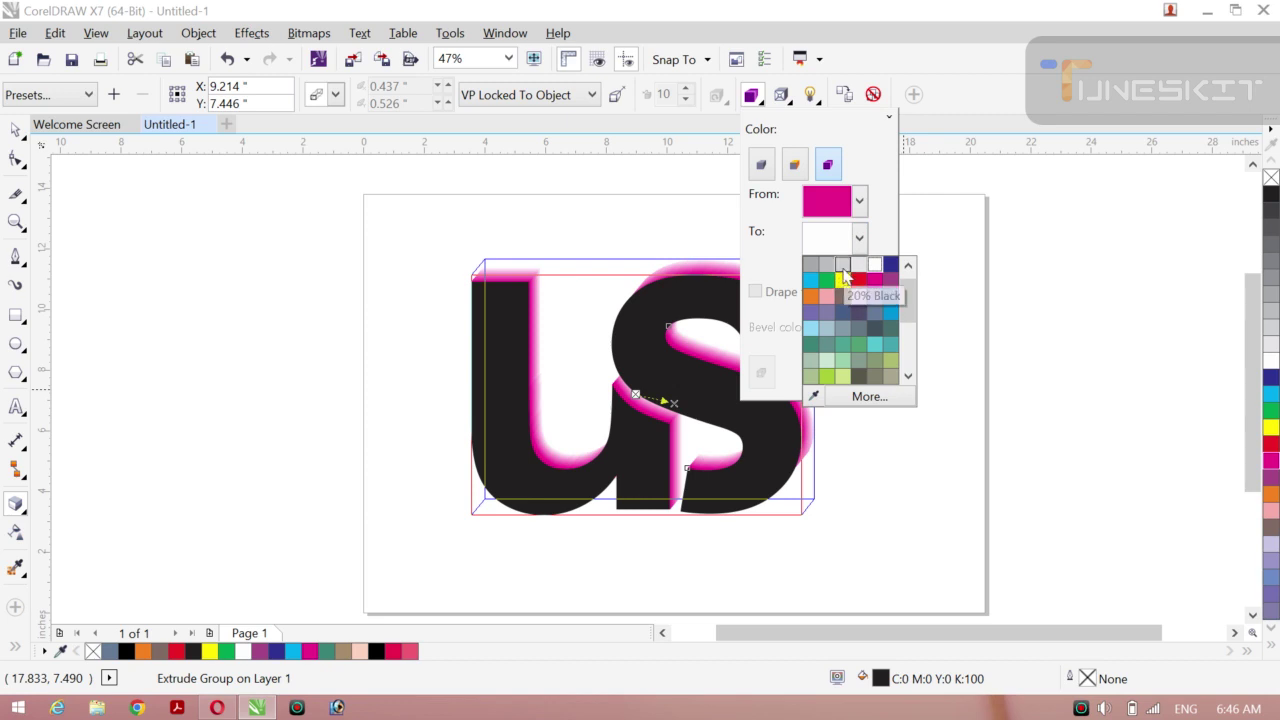
{"action": "left_click", "coordinate": [843, 267]}
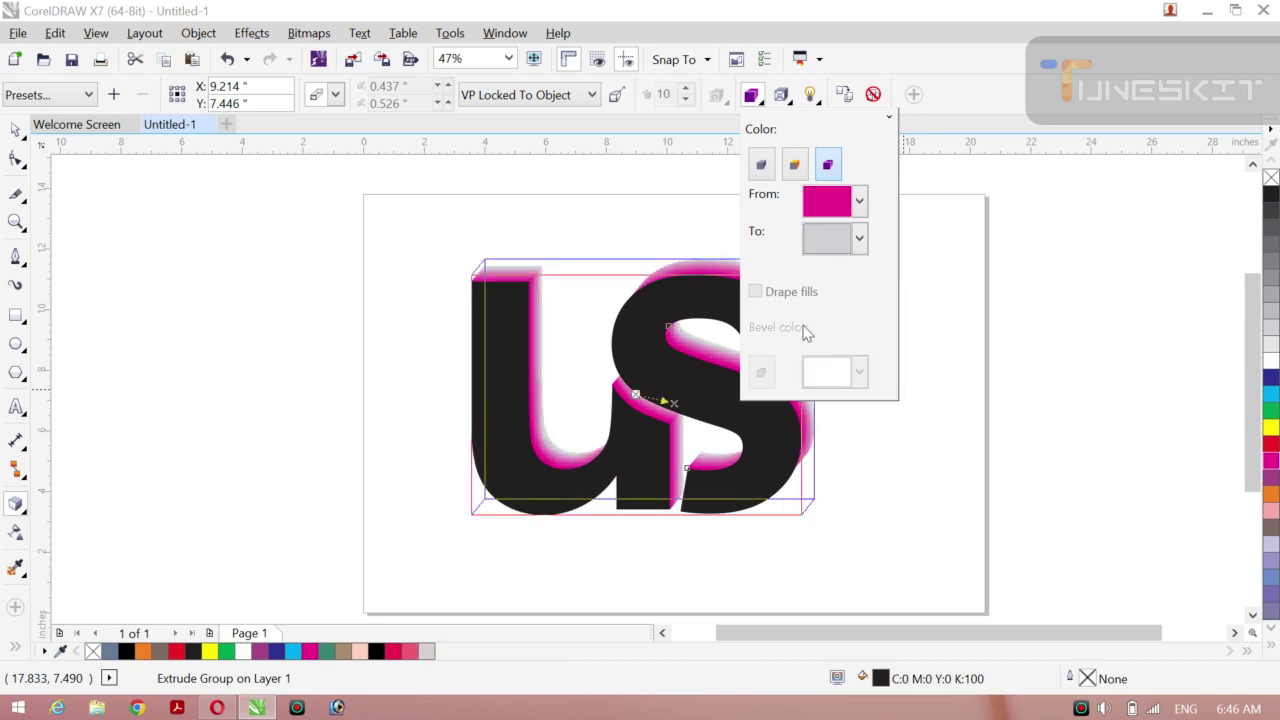
Try light pink as the extrusion shading's start colour, settle on orange, and deselect the logo.
{"action": "left_click", "coordinate": [859, 201]}
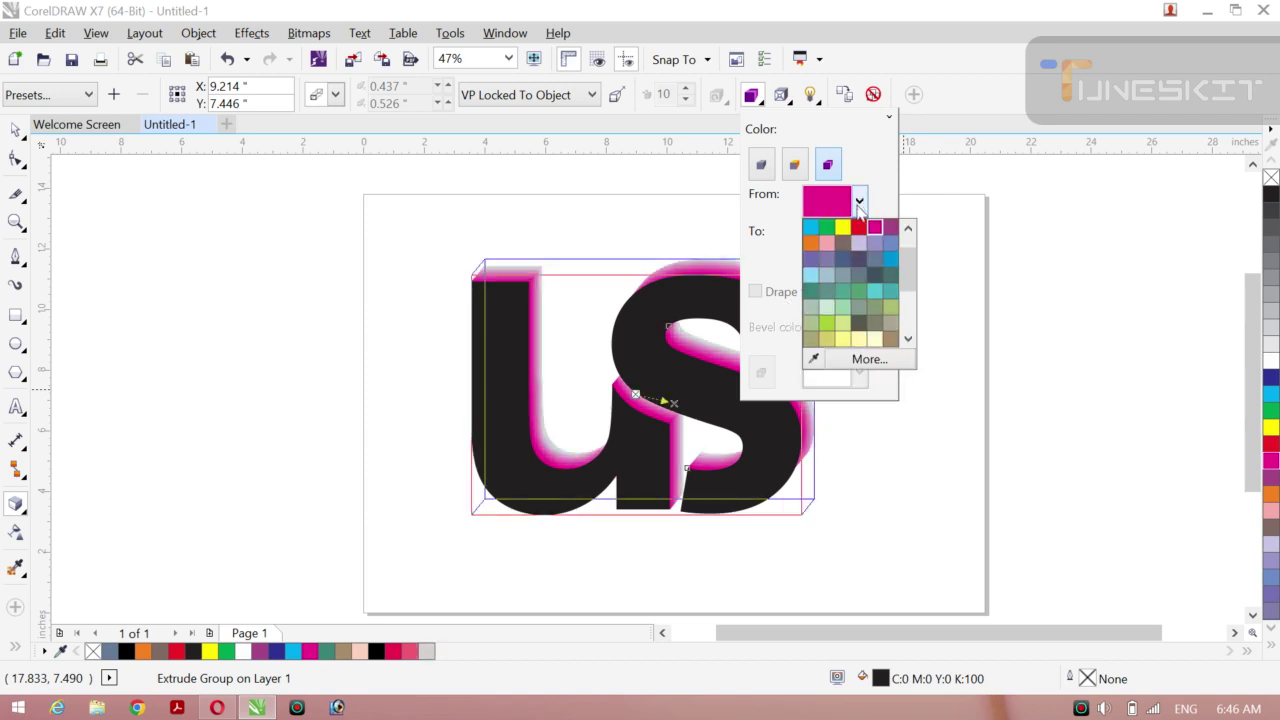
{"action": "left_click", "coordinate": [824, 242]}
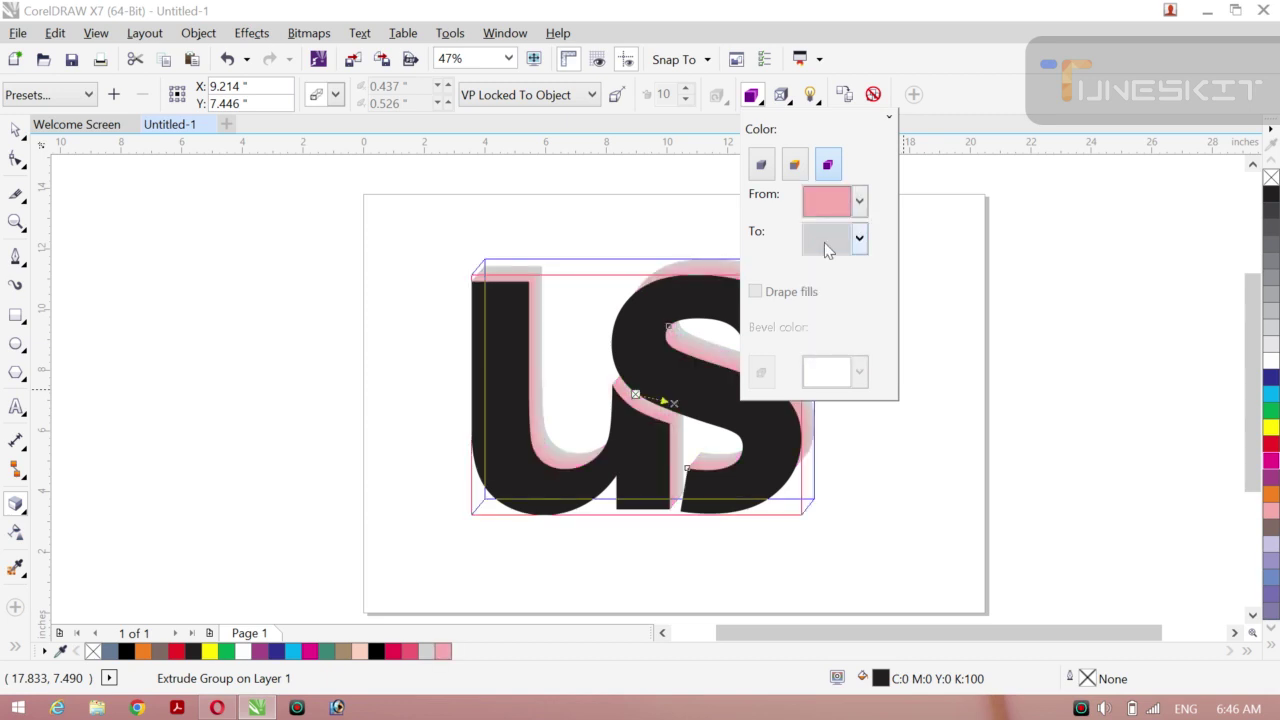
{"action": "left_click", "coordinate": [859, 202]}
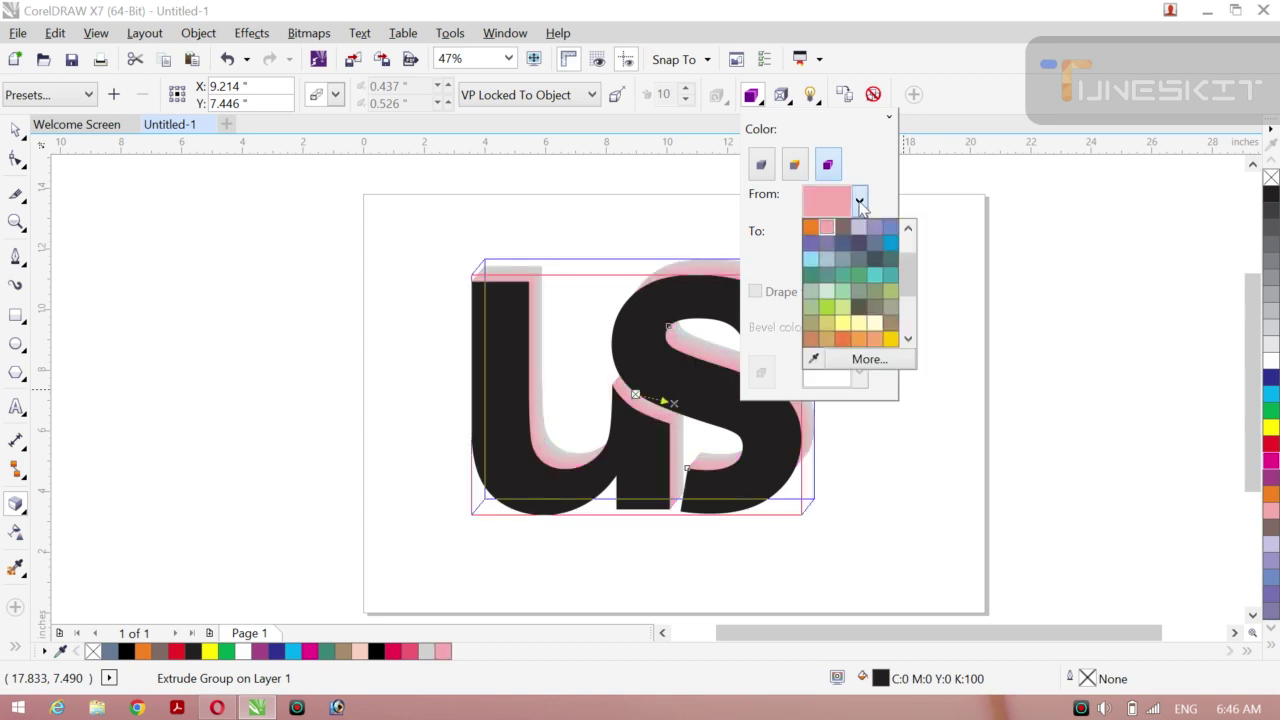
{"action": "left_click", "coordinate": [810, 228]}
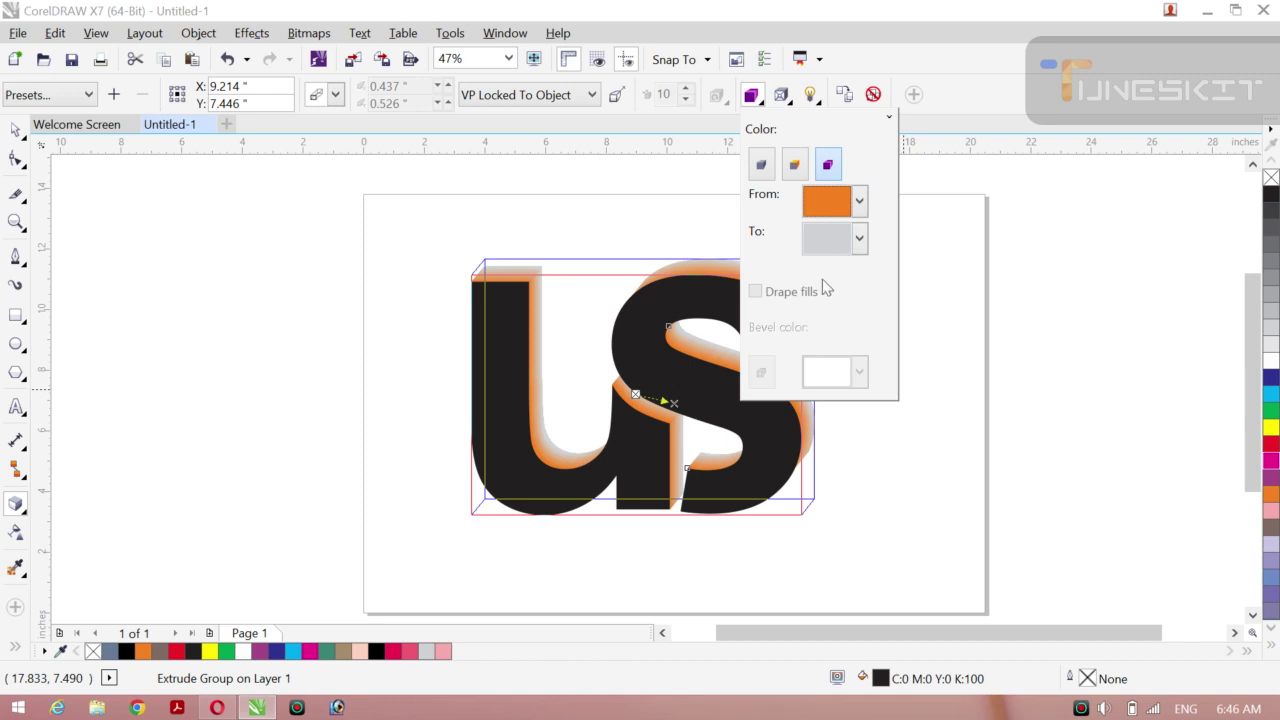
{"action": "left_click", "coordinate": [289, 340]}
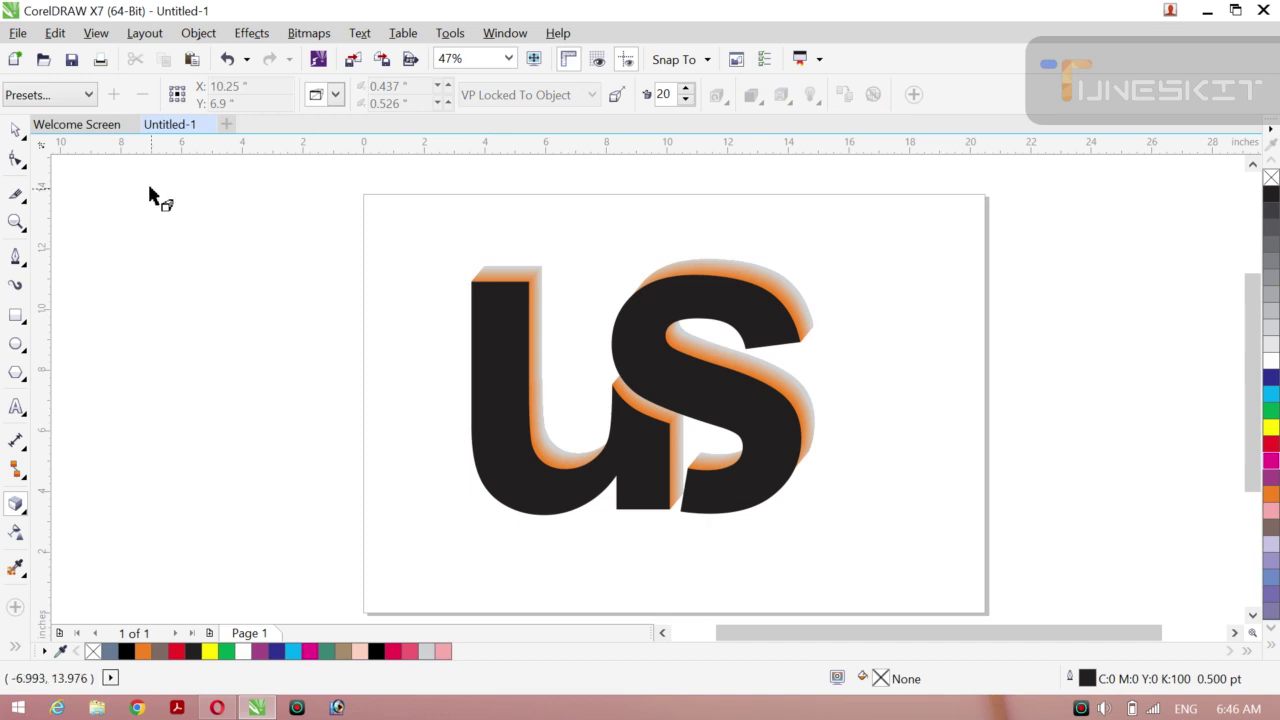
Reselect the logo's extrusion and turn on light sources 3, 2 and 1, with light 3 at an intensity of 90.
{"action": "left_click", "coordinate": [24, 140]}
{"action": "left_click", "coordinate": [60, 129]}
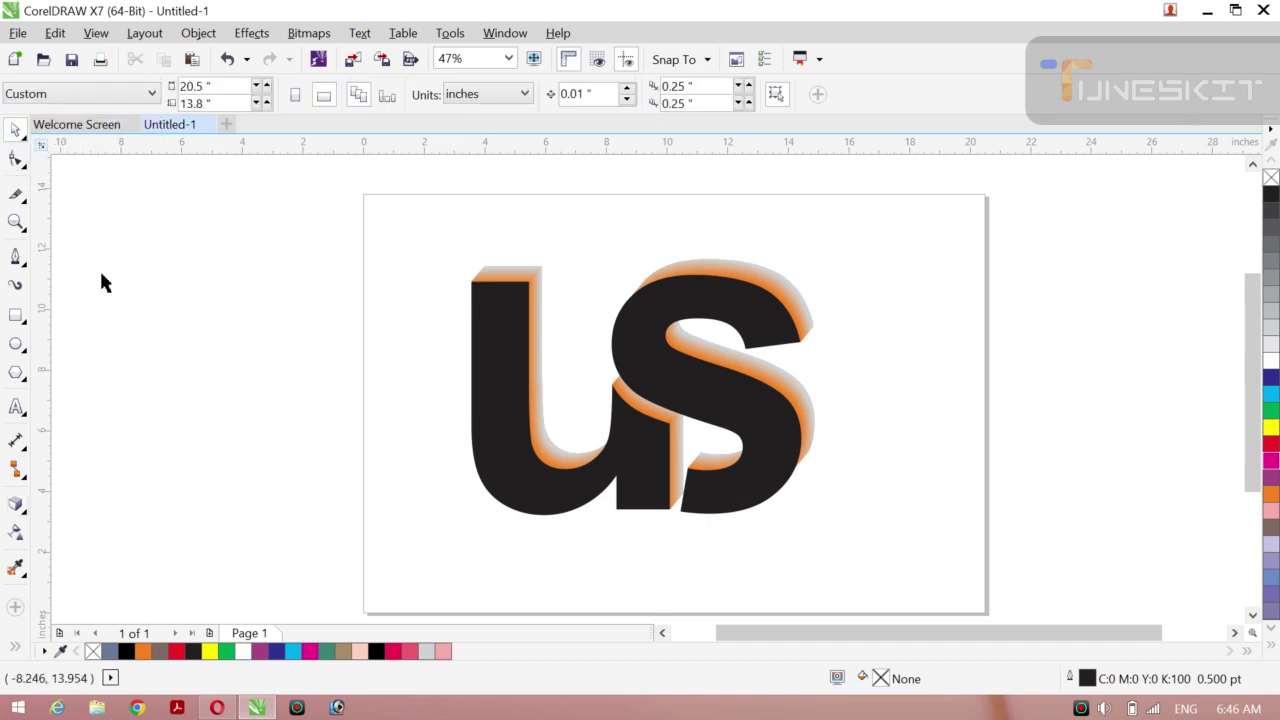
{"action": "left_click", "coordinate": [530, 490]}
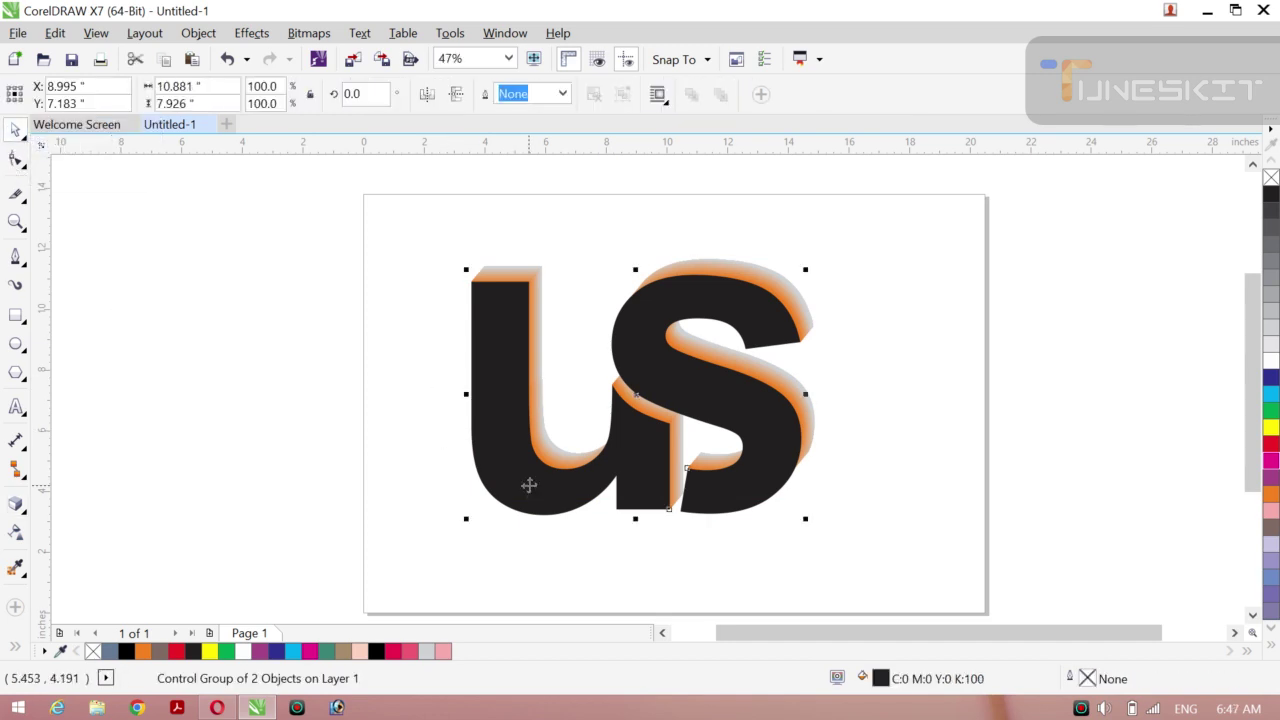
{"action": "left_click", "coordinate": [17, 505]}
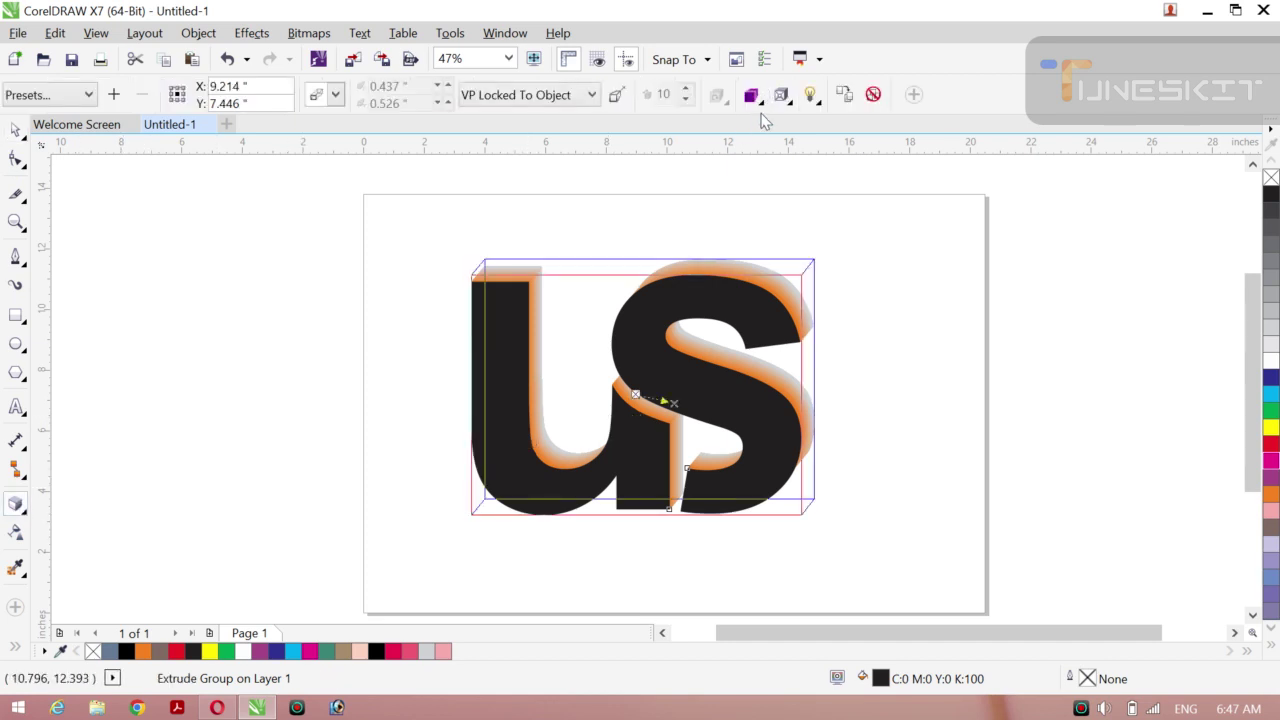
{"action": "left_click", "coordinate": [812, 96]}
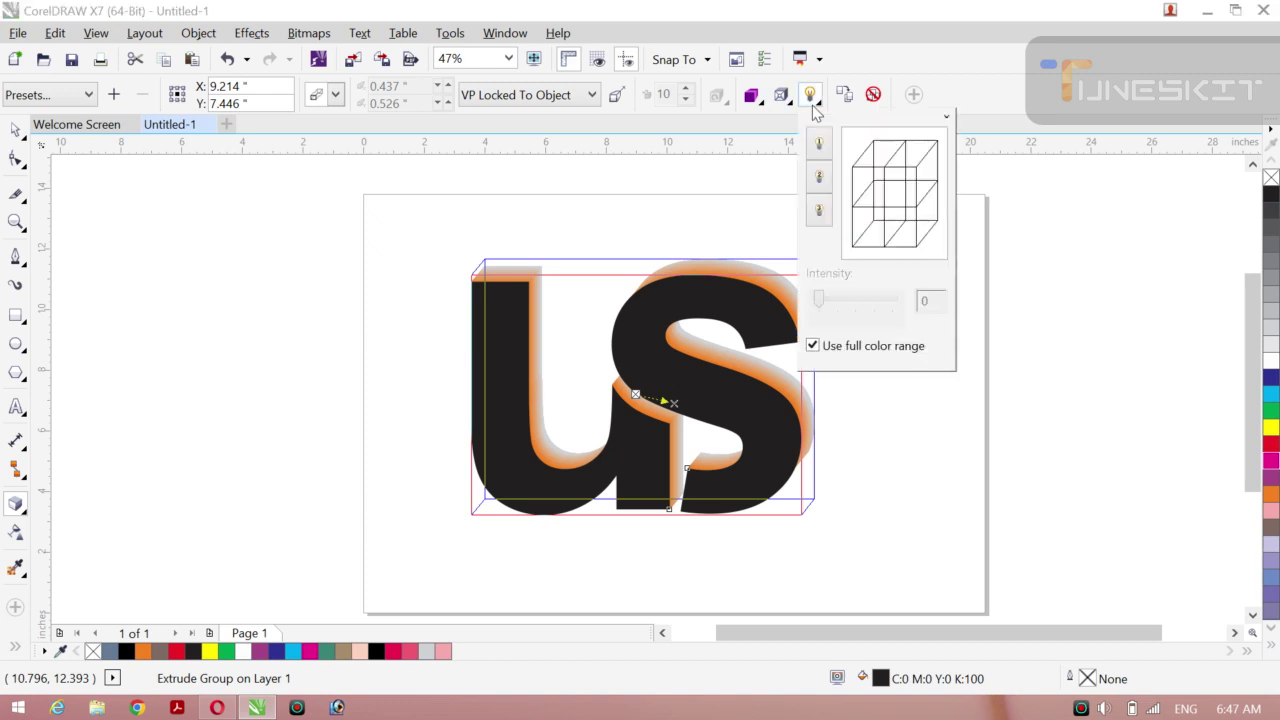
{"action": "left_click", "coordinate": [814, 214]}
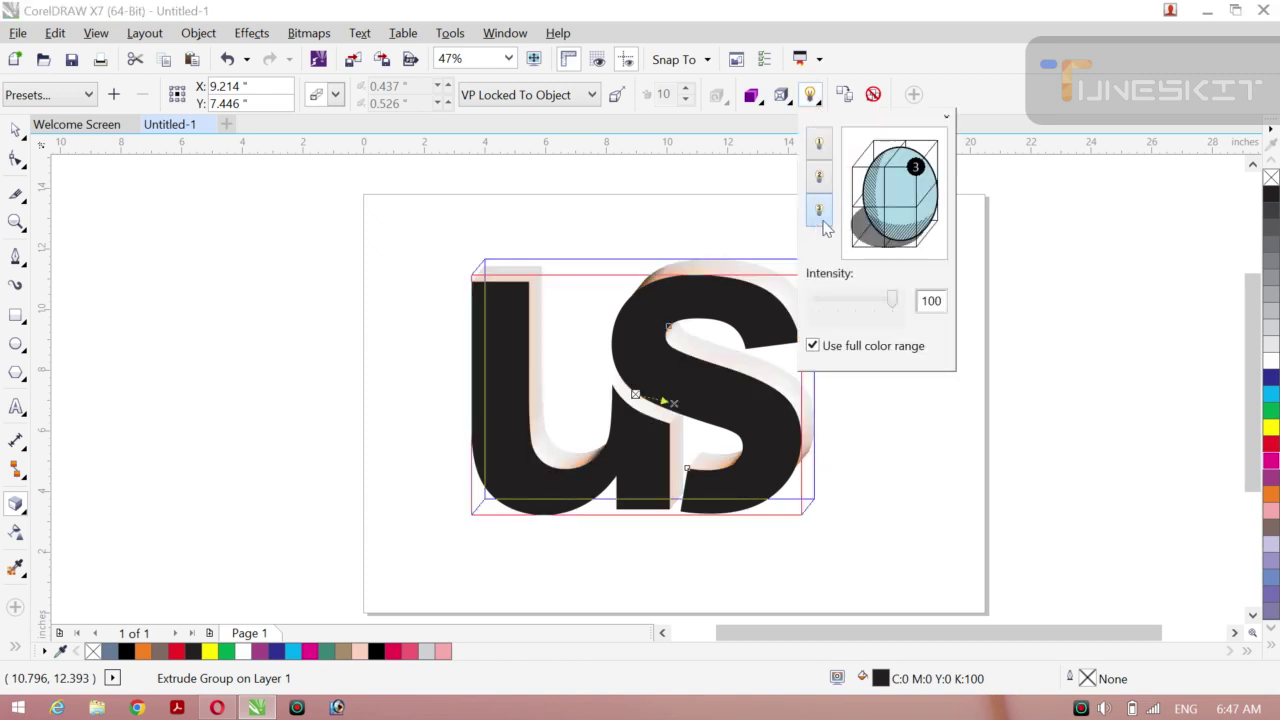
{"action": "left_click", "coordinate": [852, 303]}
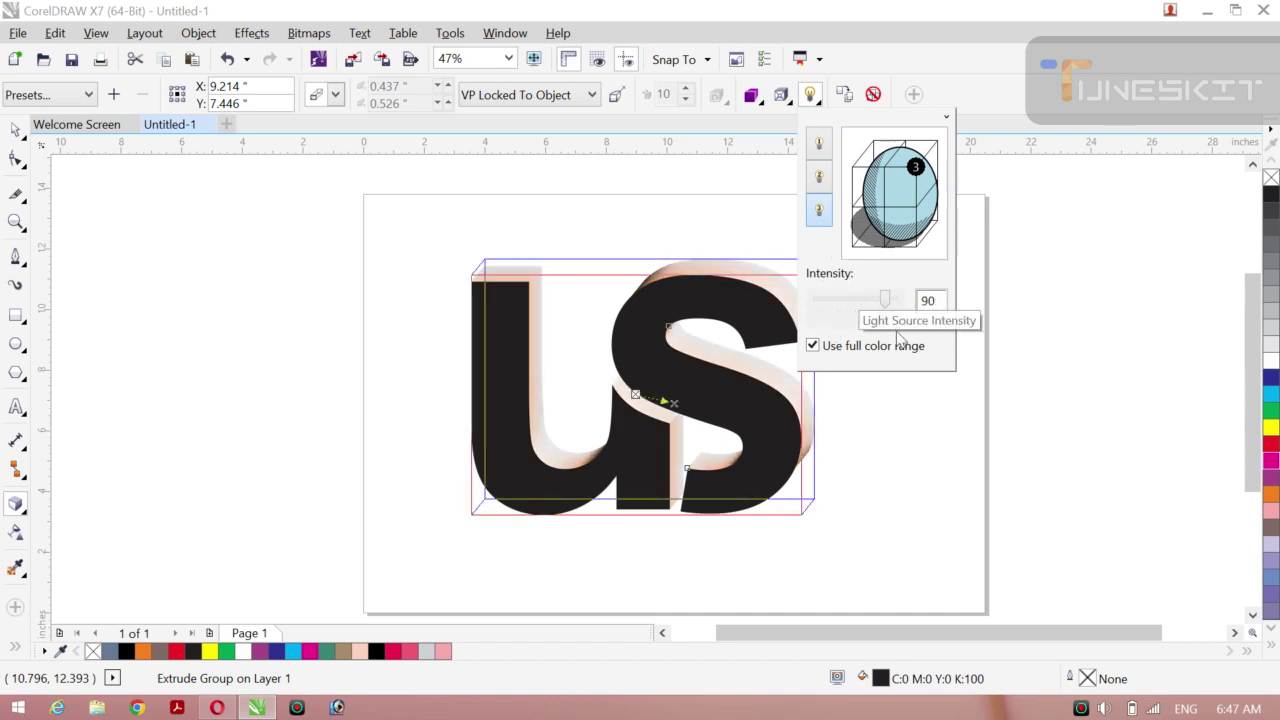
{"action": "left_click", "coordinate": [819, 177]}
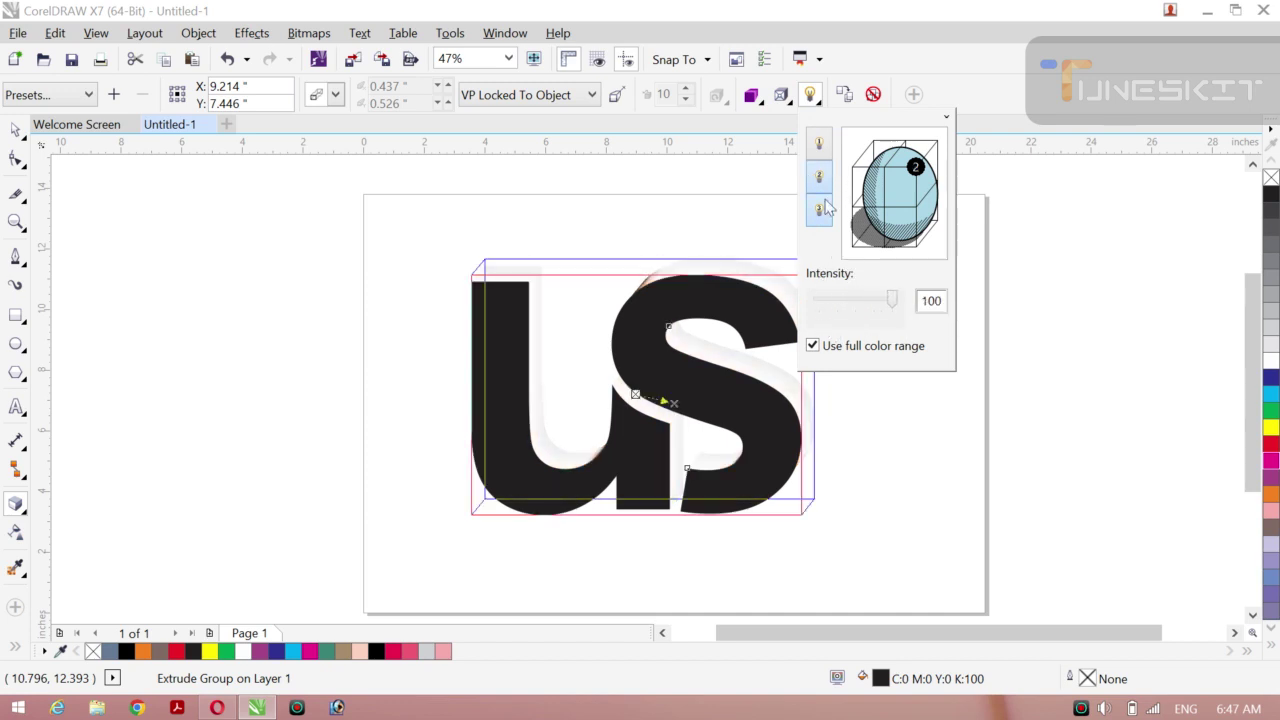
{"action": "left_click", "coordinate": [819, 145]}
{"action": "left_click", "coordinate": [1003, 345]}
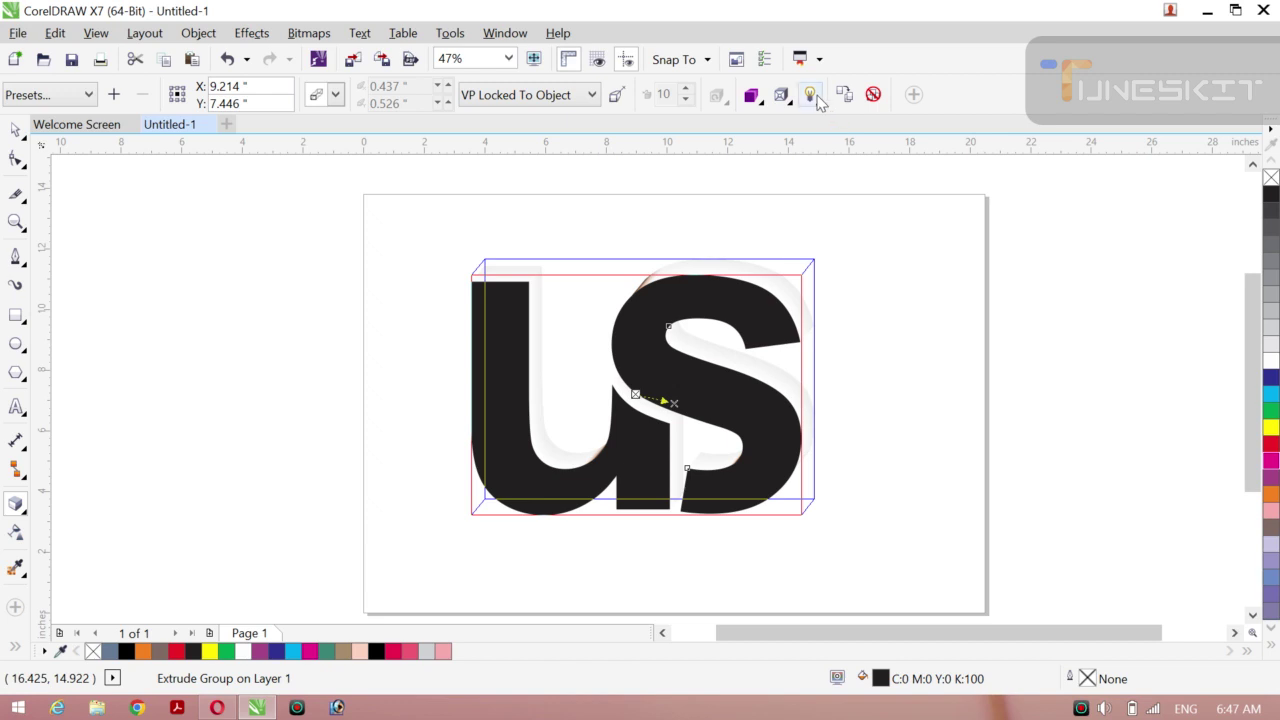
Give the logo a bevel displayed without the extrusion, shaped to a depth of about 0.225" and an angle of about 62.1°.
{"action": "left_click", "coordinate": [782, 95]}
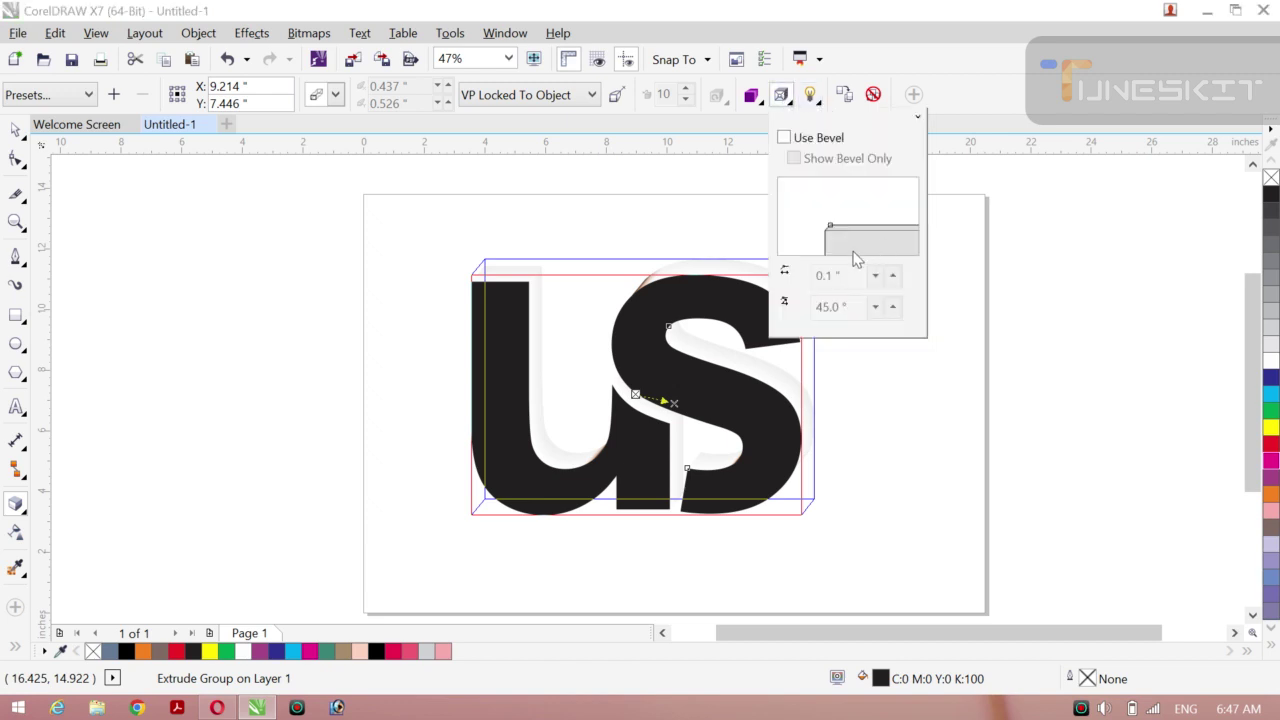
{"action": "left_click", "coordinate": [785, 137]}
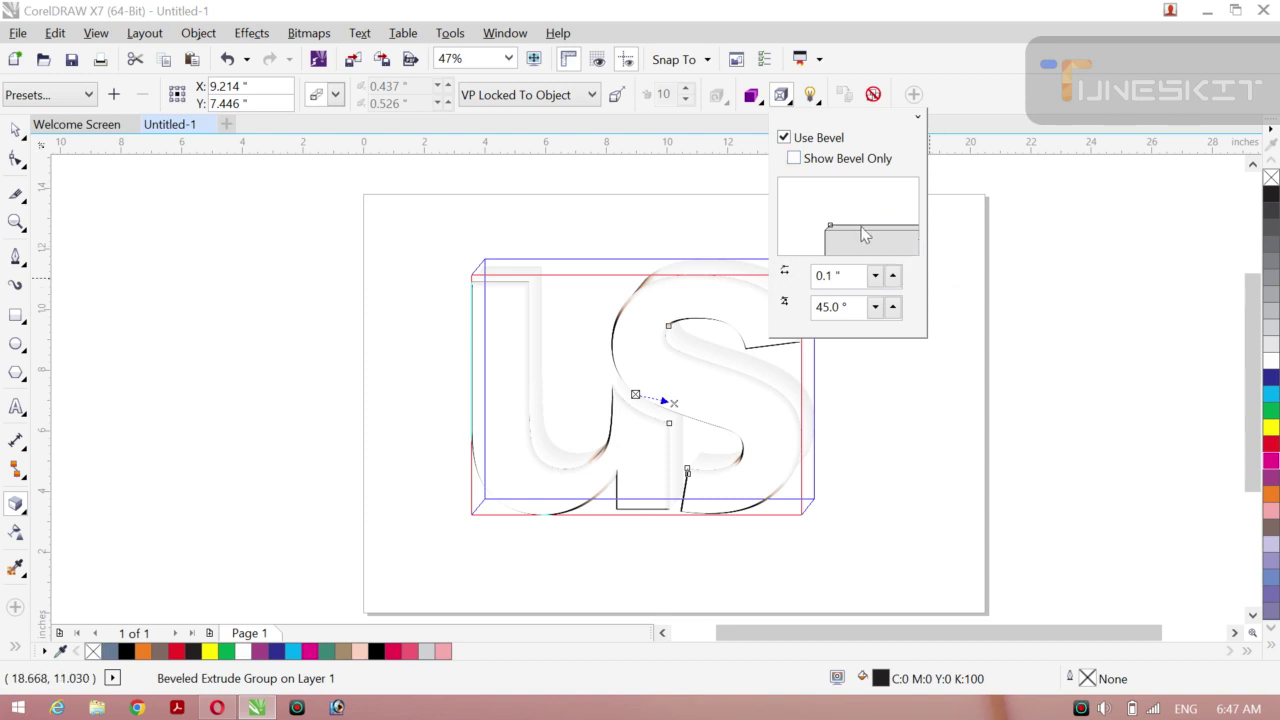
{"action": "left_click", "coordinate": [794, 159]}
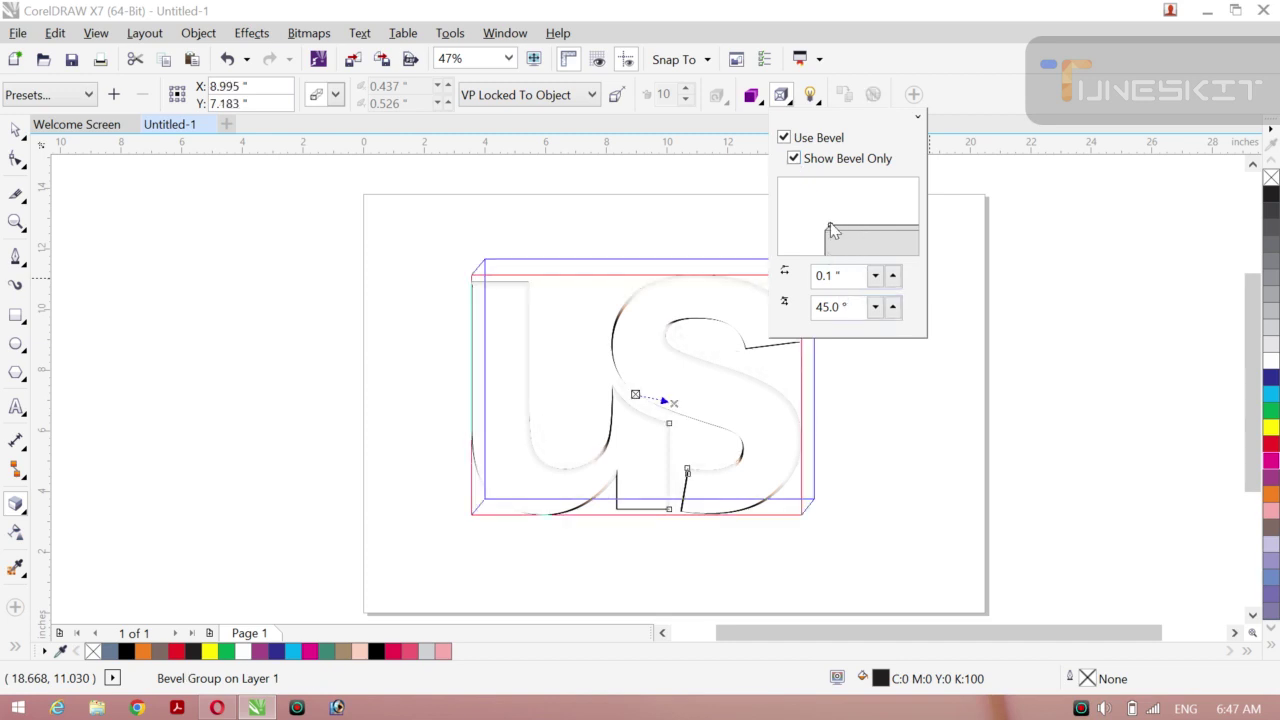
{"action": "mouse_move", "coordinate": [831, 227]}
{"action": "left_mouse_down"}
{"action": "mouse_move", "coordinate": [876, 222]}
{"action": "mouse_move", "coordinate": [847, 221]}
{"action": "left_mouse_up"}
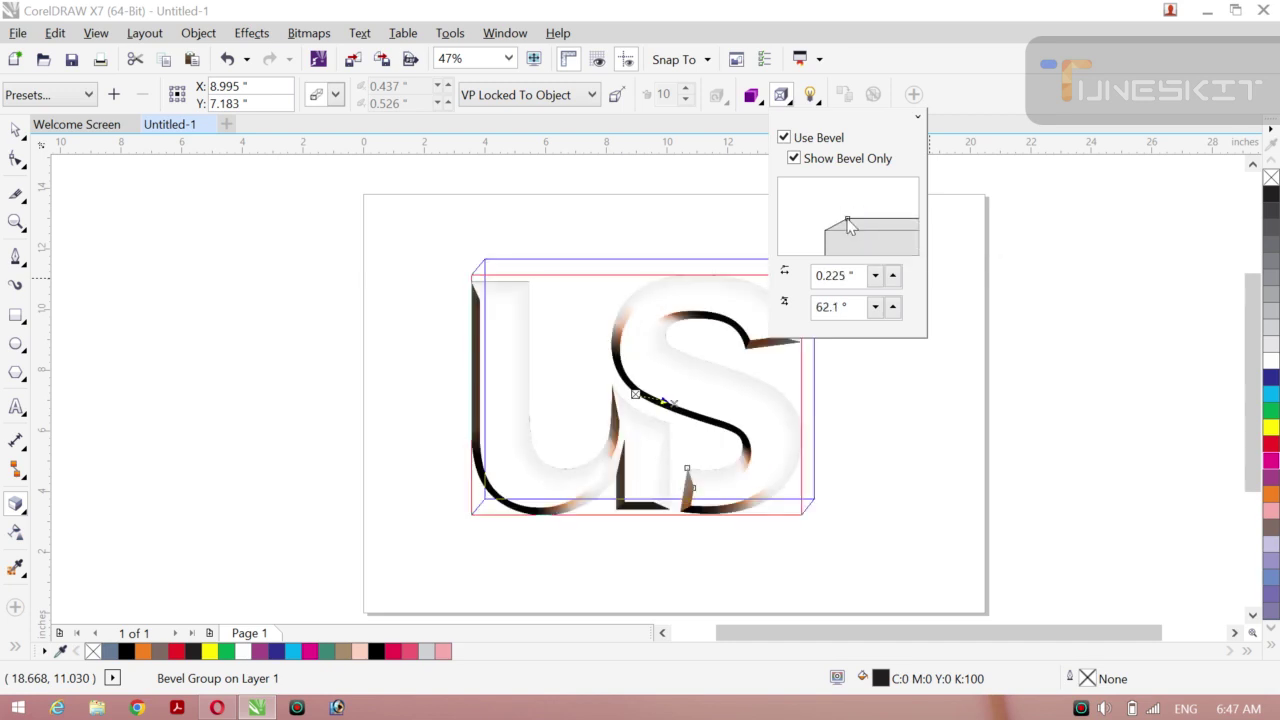
Increase the logo's bevel depth to 0.285".
{"action": "left_click", "coordinate": [892, 276]}
{"action": "left_click", "coordinate": [892, 276]}
{"action": "left_click", "coordinate": [892, 276]}
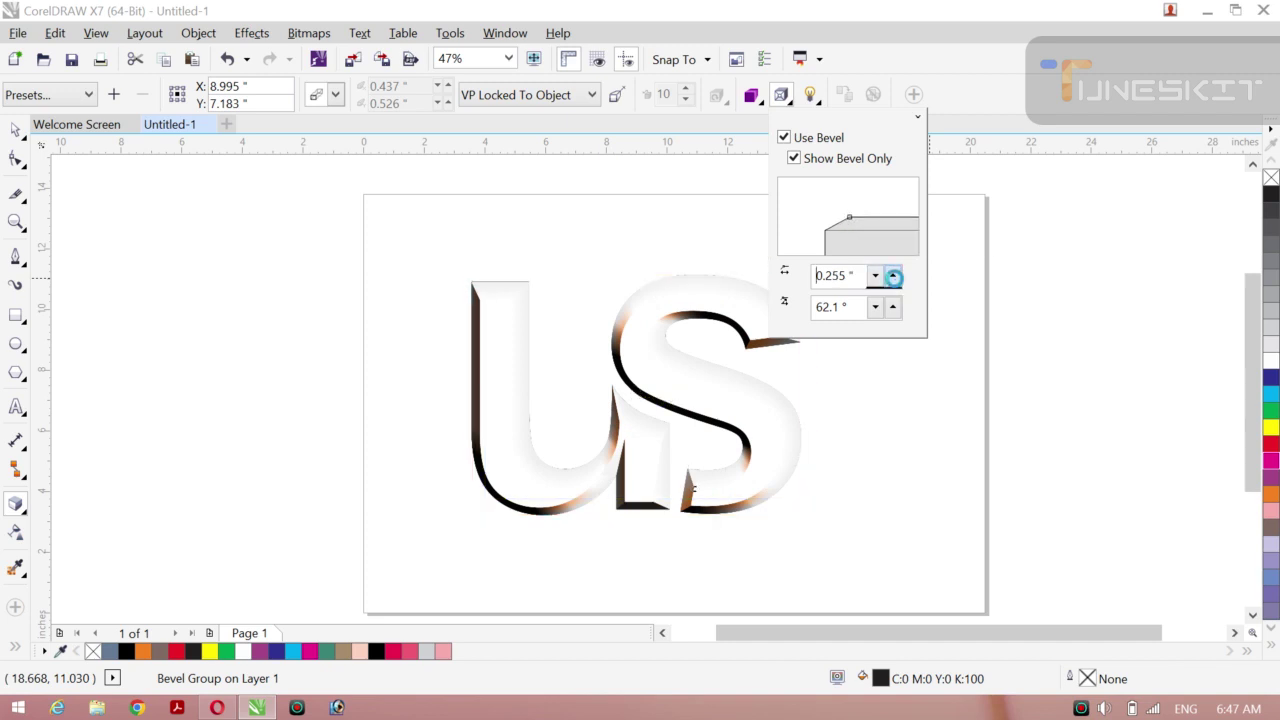
{"action": "left_click", "coordinate": [892, 276]}
{"action": "left_click", "coordinate": [892, 276]}
{"action": "left_click", "coordinate": [892, 276]}
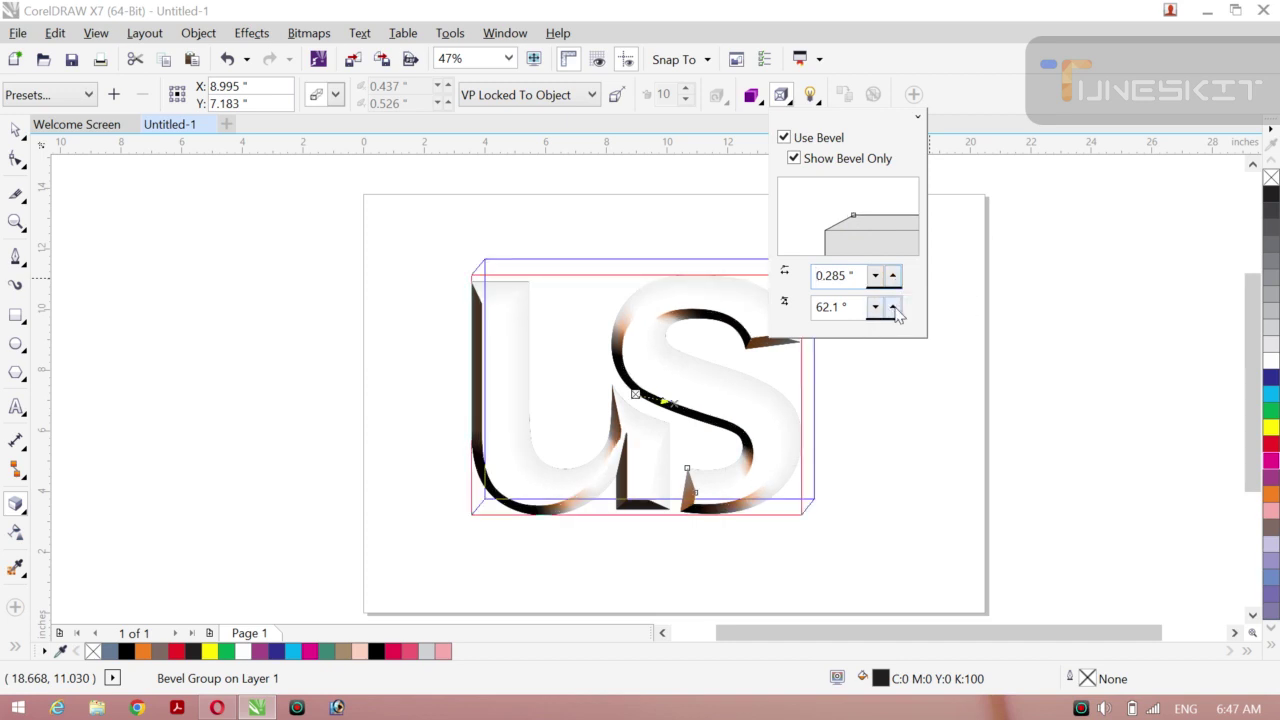
Increase the logo's bevel angle to 71.1°.
{"action": "left_click", "coordinate": [893, 307]}
{"action": "left_click", "coordinate": [893, 307]}
{"action": "left_click", "coordinate": [893, 307]}
{"action": "left_click", "coordinate": [893, 307]}
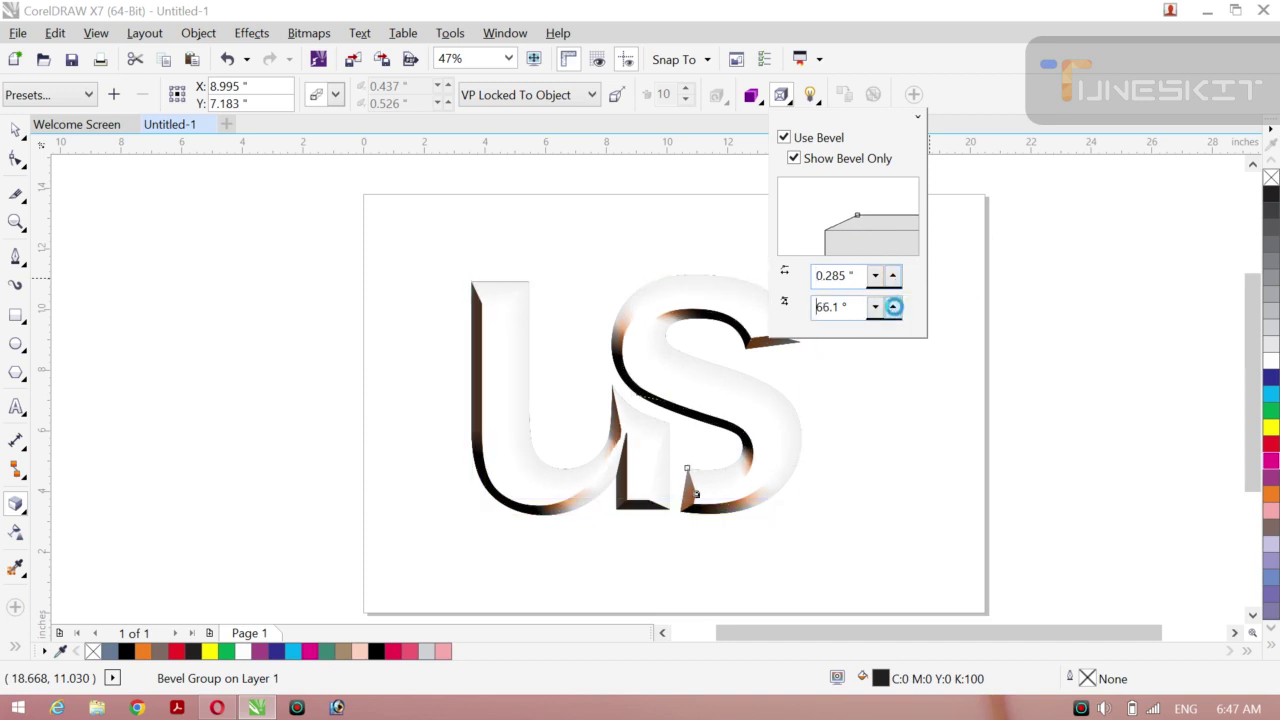
{"action": "left_click", "coordinate": [893, 307]}
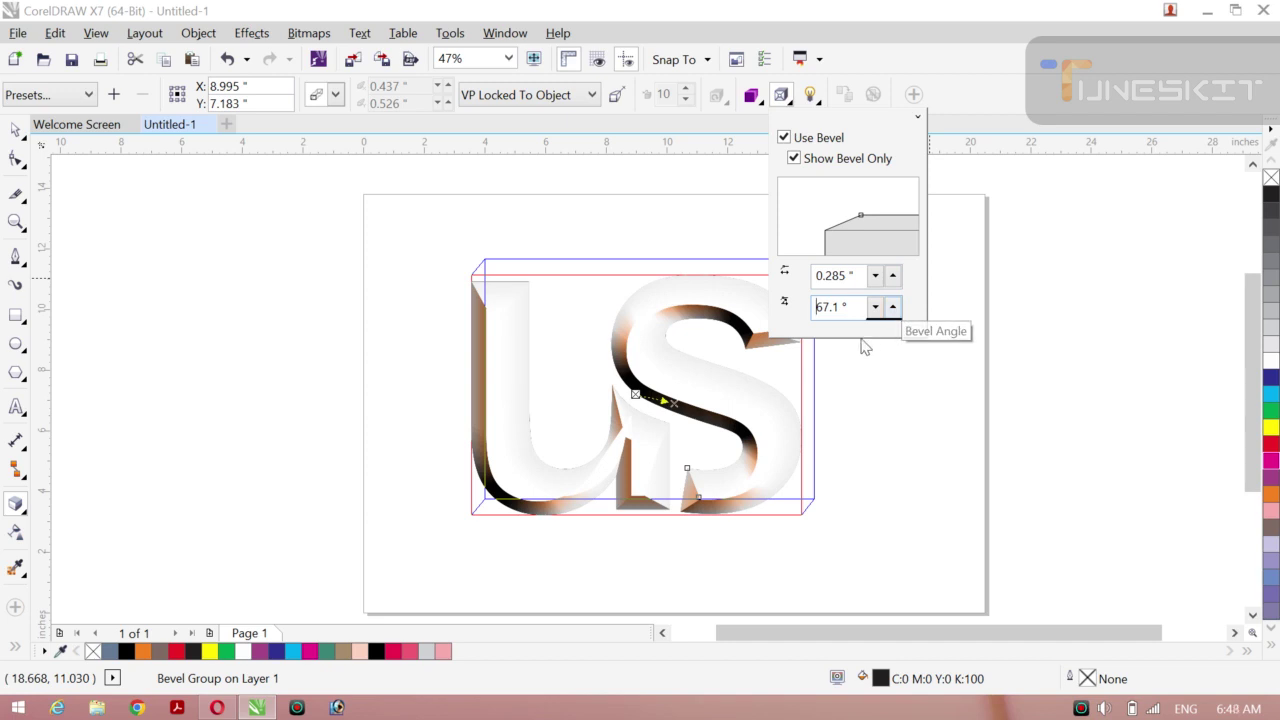
{"action": "left_click", "coordinate": [893, 307]}
{"action": "left_click", "coordinate": [893, 307]}
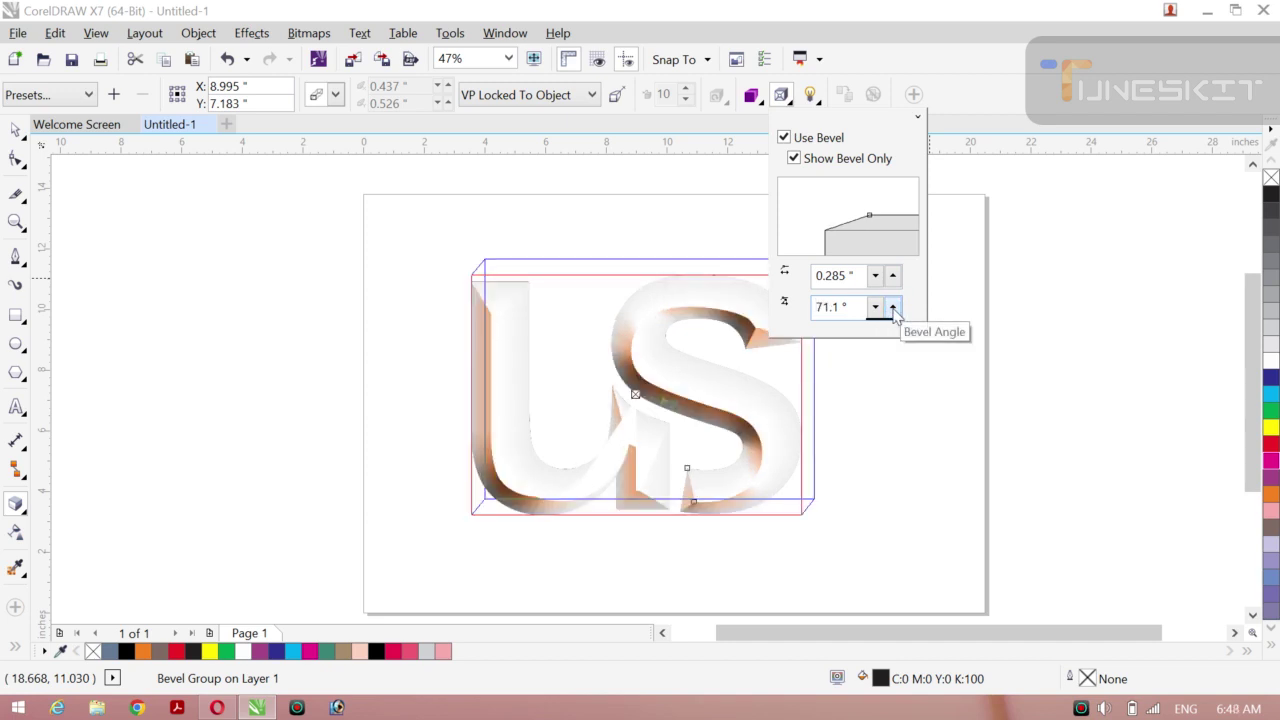
Deepen the logo's bevel to 0.365".
{"action": "left_click", "coordinate": [894, 276]}
{"action": "left_click", "coordinate": [894, 276]}
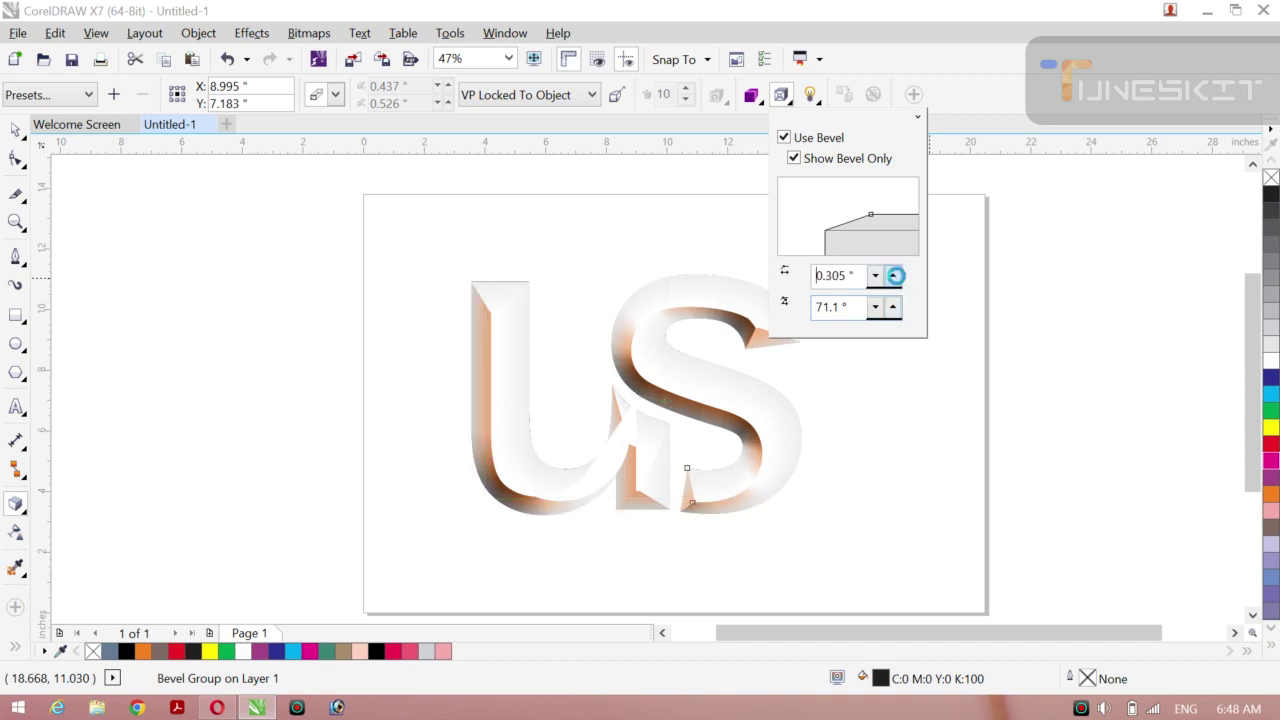
{"action": "left_click", "coordinate": [894, 276]}
{"action": "left_click", "coordinate": [894, 276]}
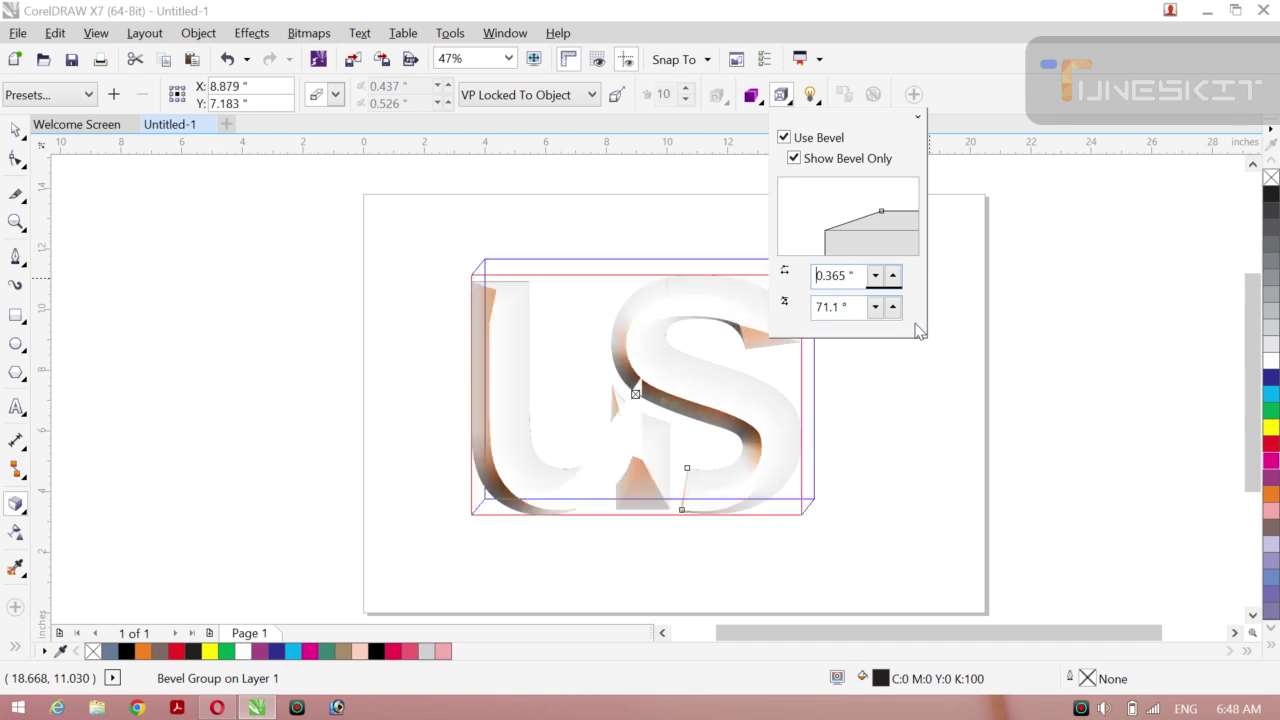
Try blue-grey and olive-grey as the start colour of the logo's colour shading.
{"action": "left_click", "coordinate": [753, 100]}
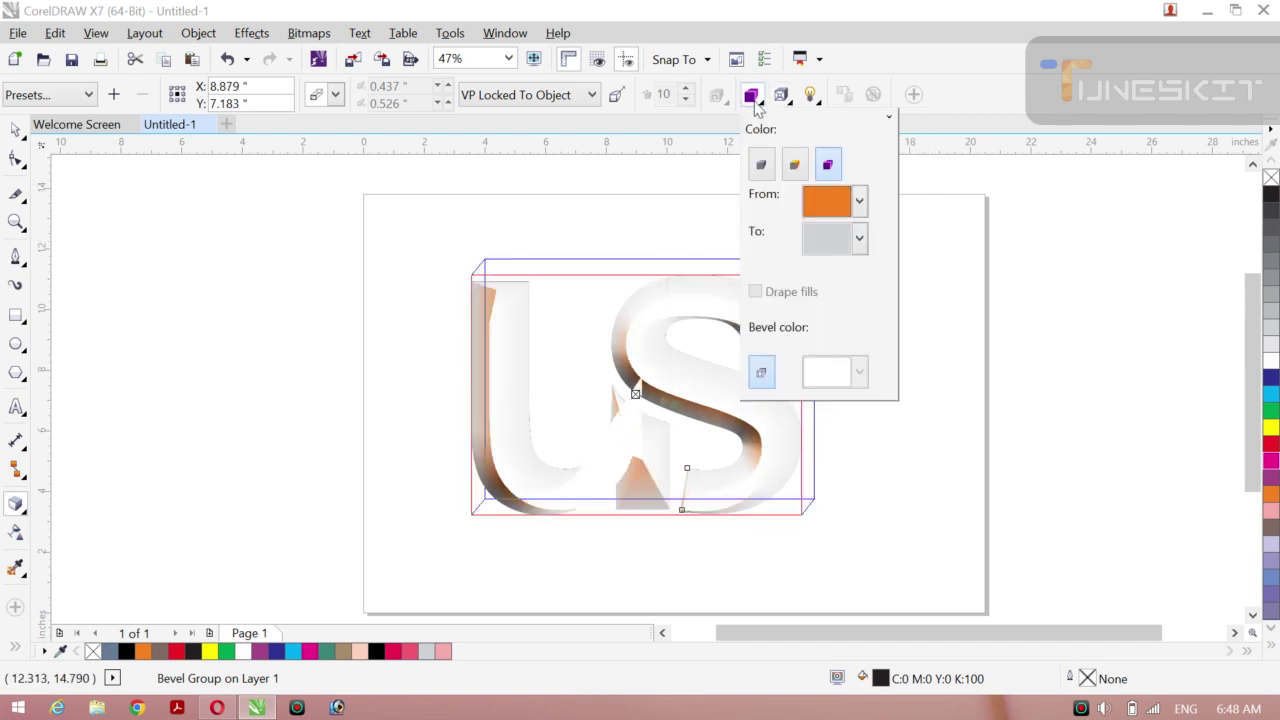
{"action": "left_click", "coordinate": [858, 203]}
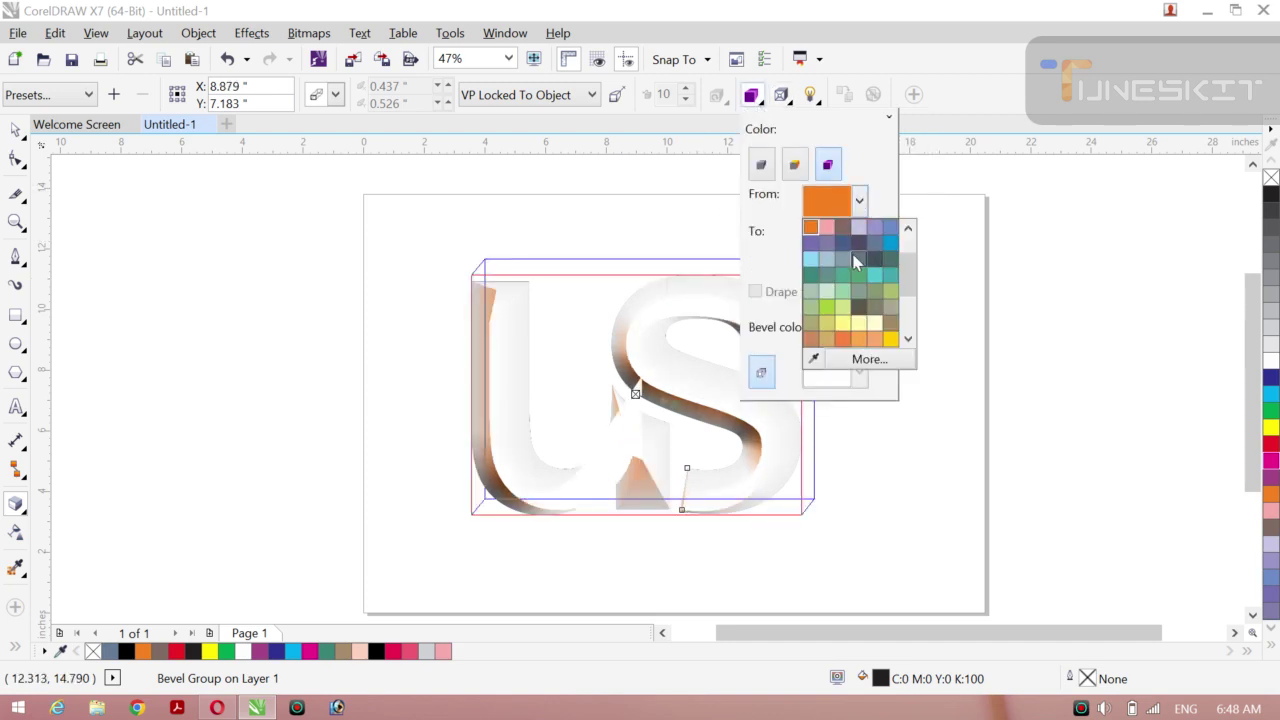
{"action": "left_click", "coordinate": [880, 262]}
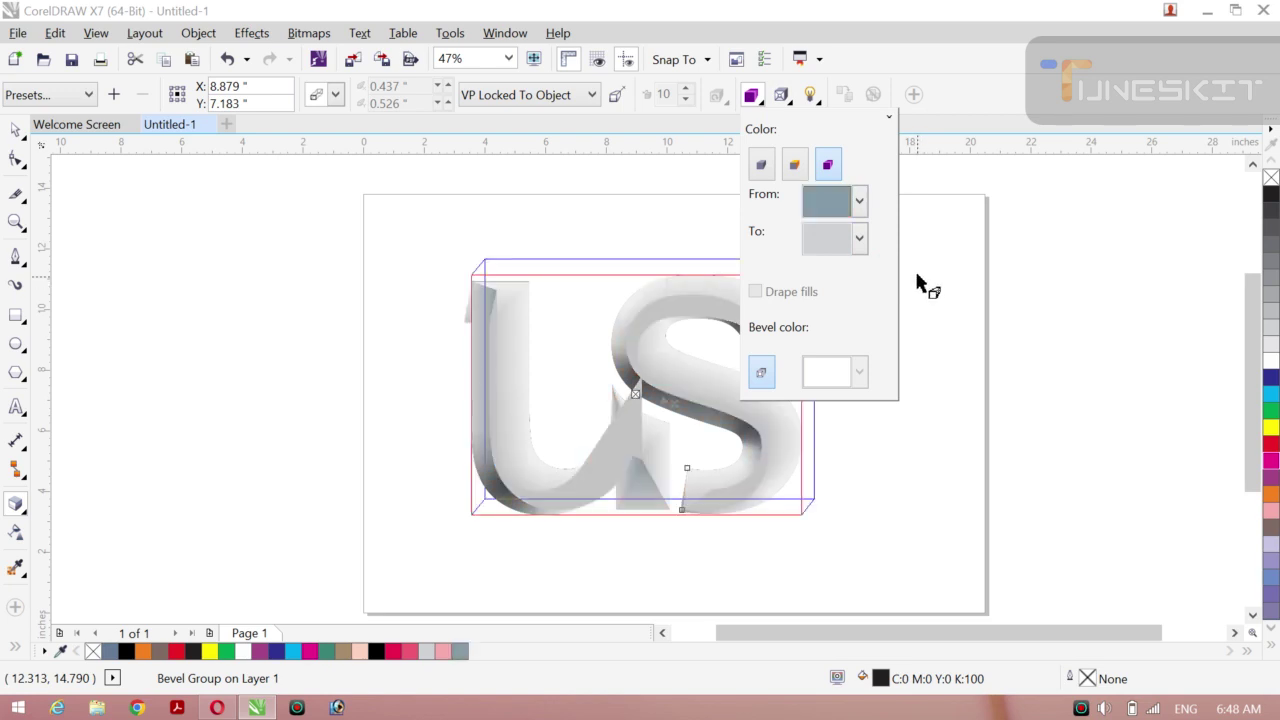
{"action": "left_click", "coordinate": [858, 203]}
{"action": "left_click", "coordinate": [856, 301]}
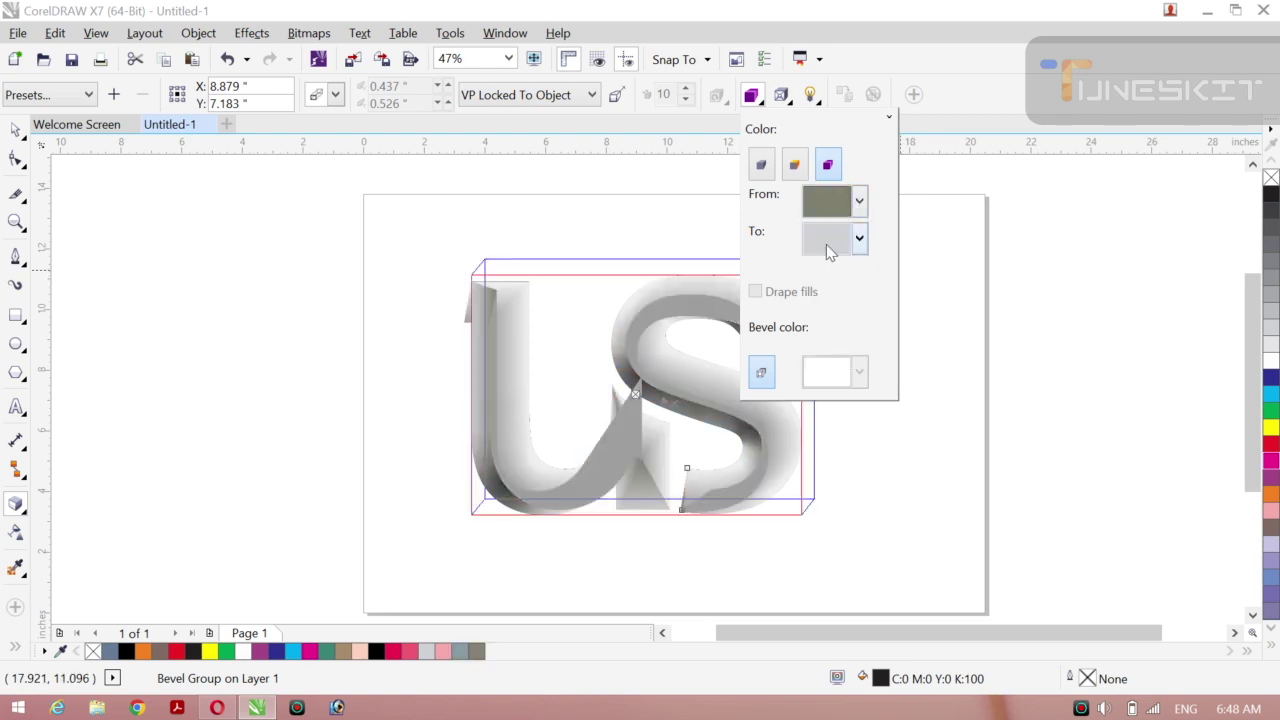
Set the logo's colour shading to run from crimson to red.
{"action": "left_click", "coordinate": [858, 201]}
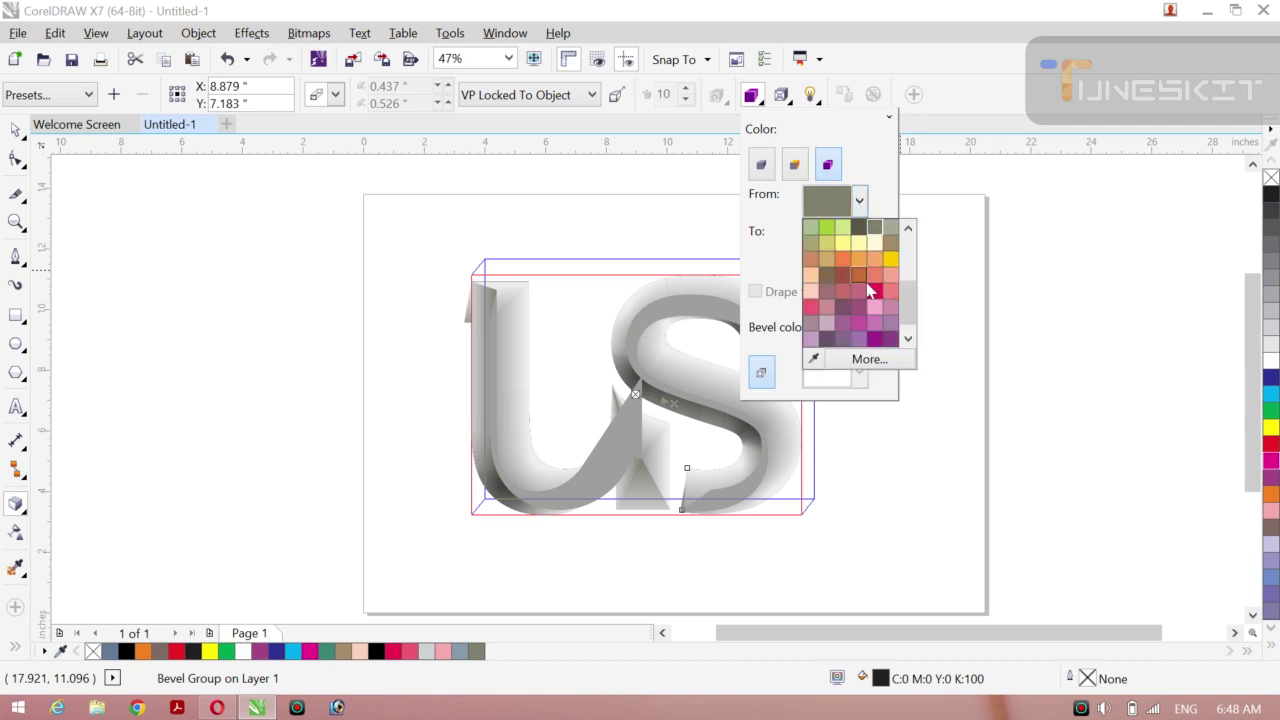
{"action": "left_click", "coordinate": [875, 291]}
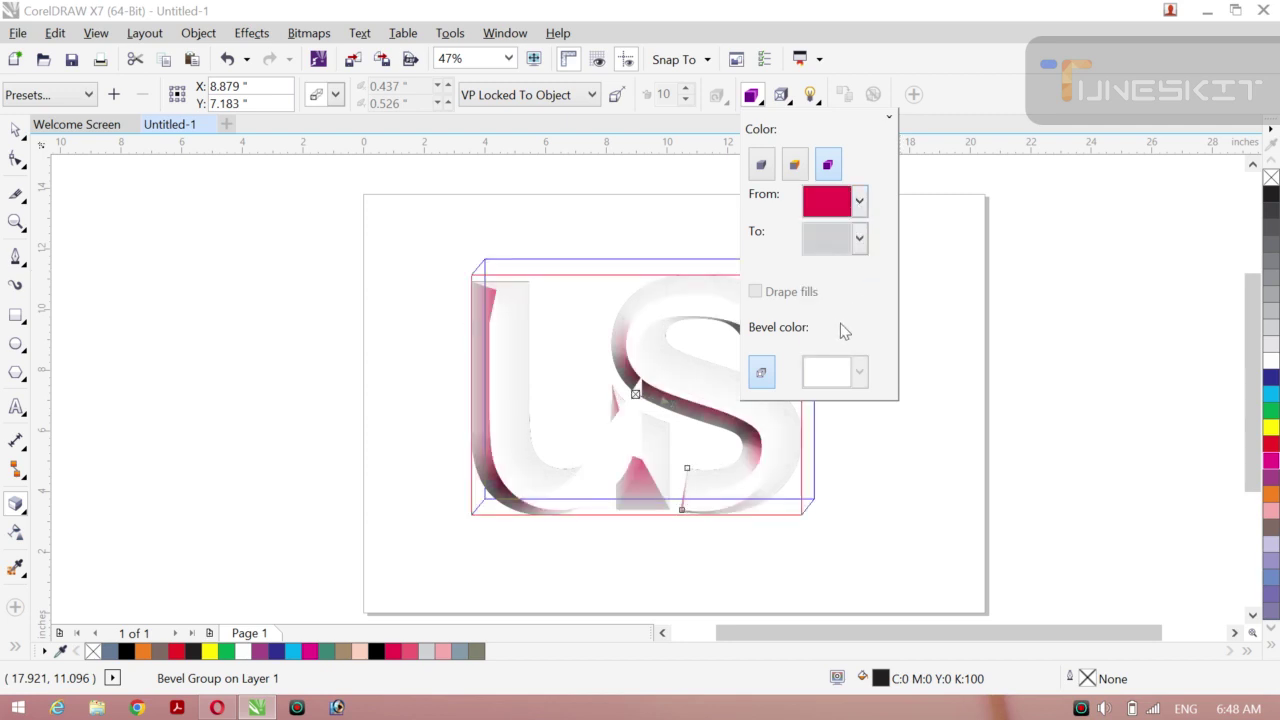
{"action": "left_click", "coordinate": [858, 250]}
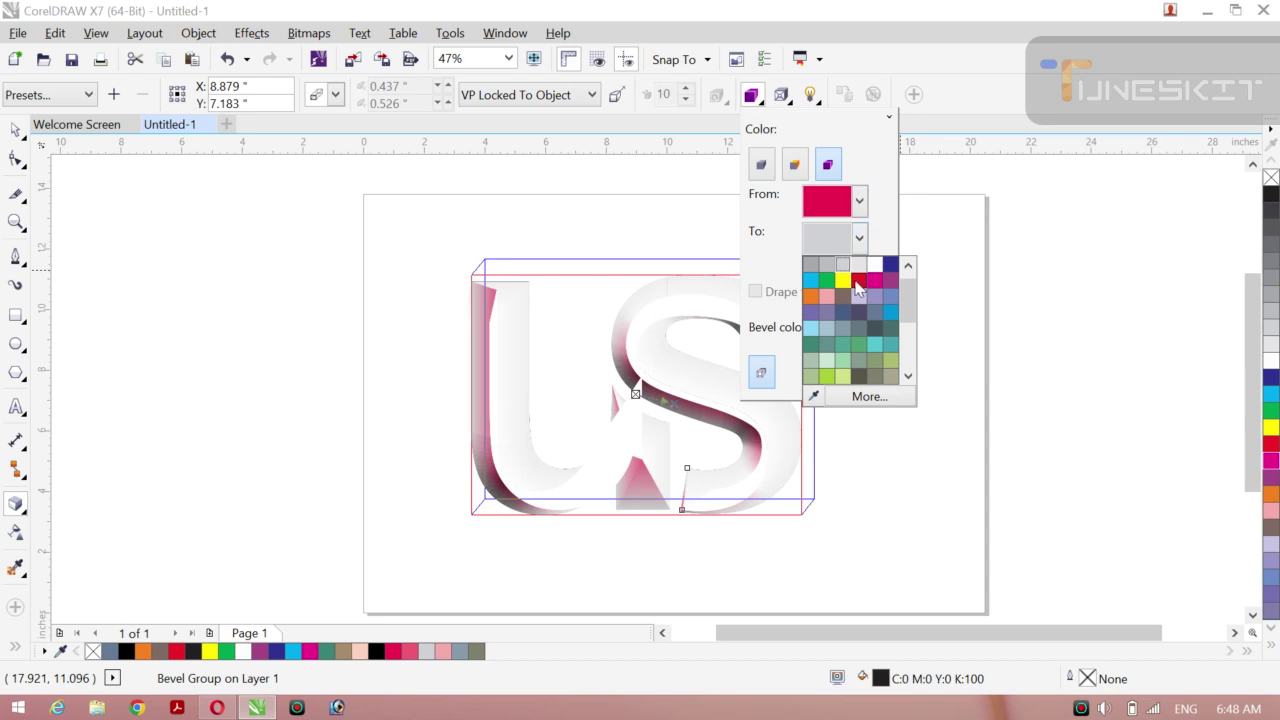
{"action": "left_click", "coordinate": [878, 307]}
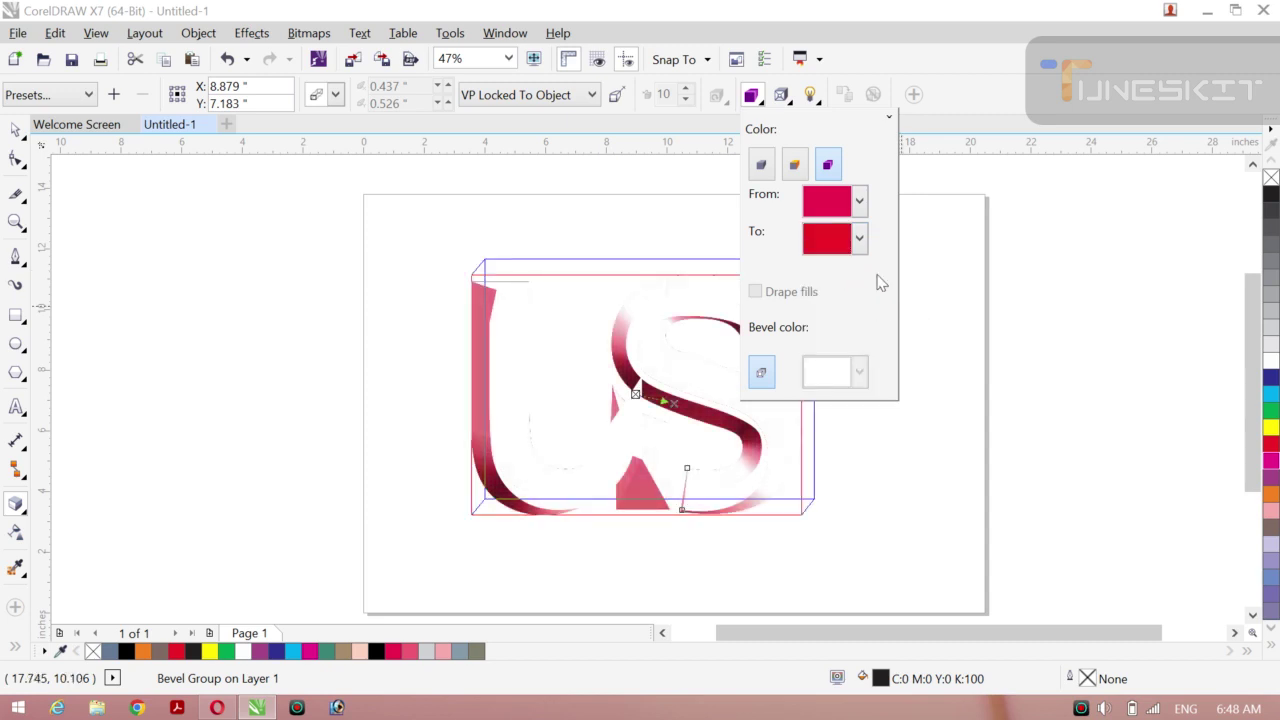
Switch the logo's extrusion colour to a solid muted purple.
{"action": "left_click", "coordinate": [795, 166]}
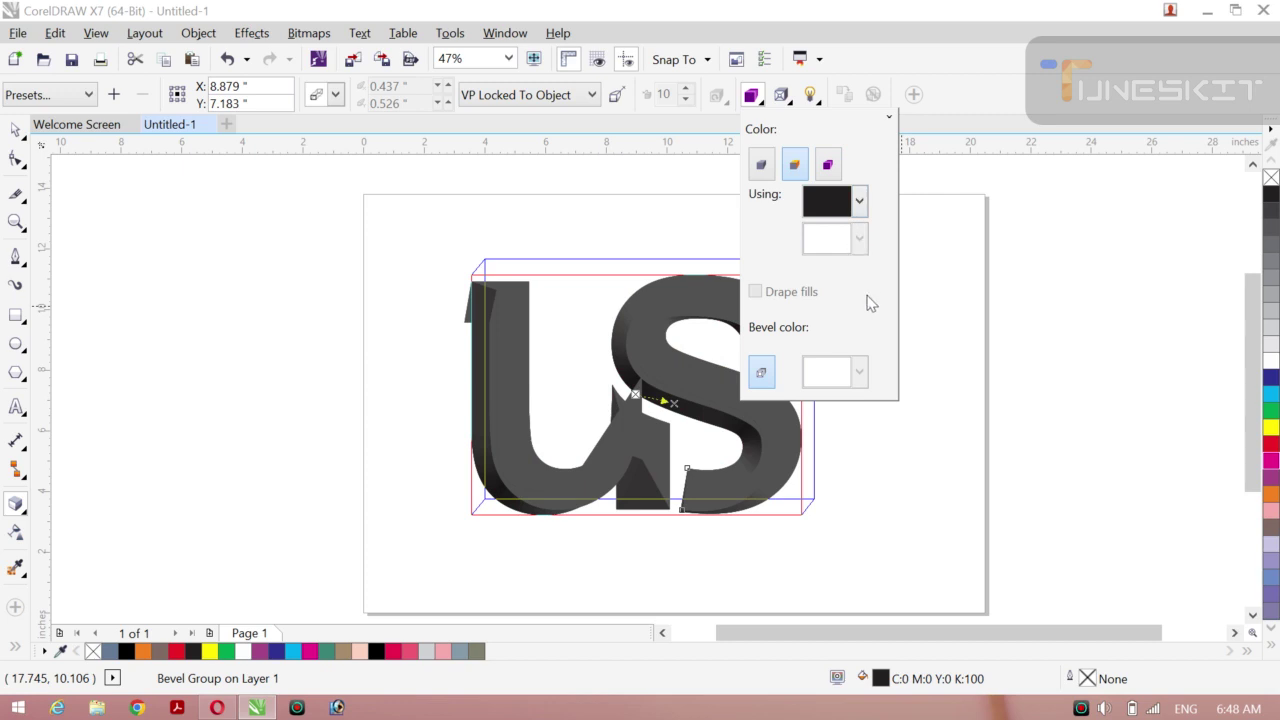
{"action": "left_click", "coordinate": [858, 203]}
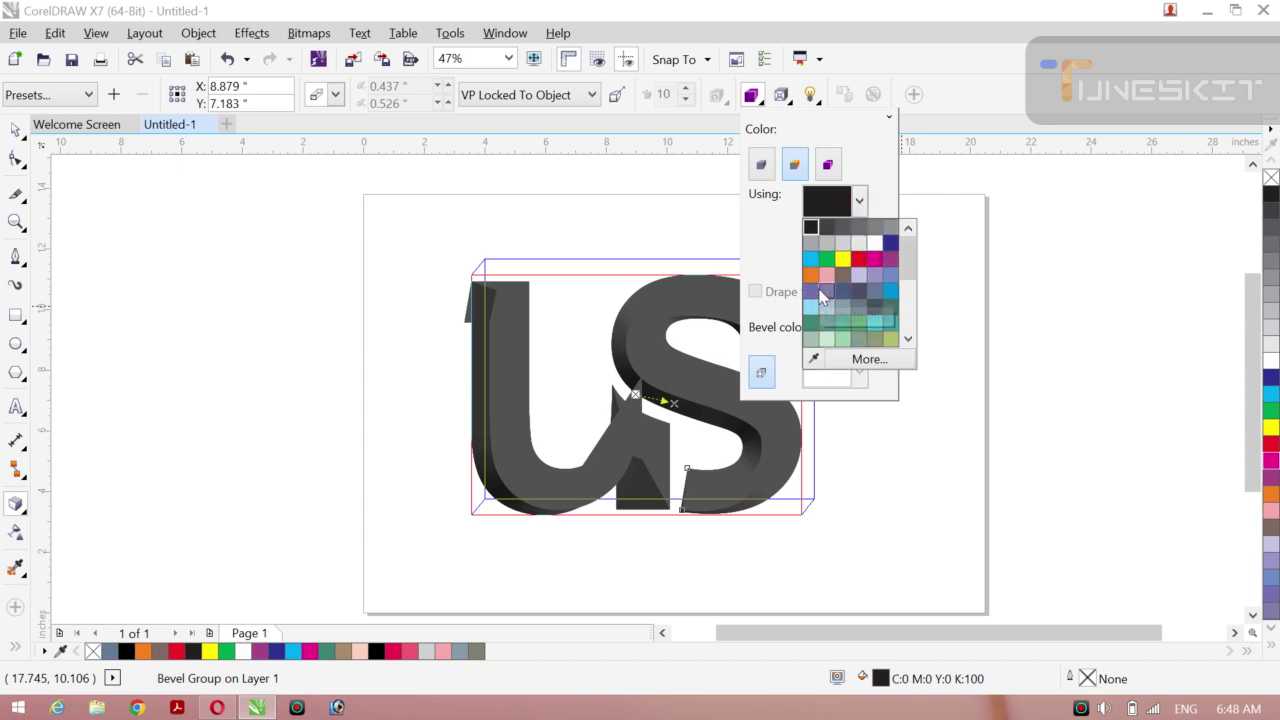
{"action": "left_click", "coordinate": [826, 292]}
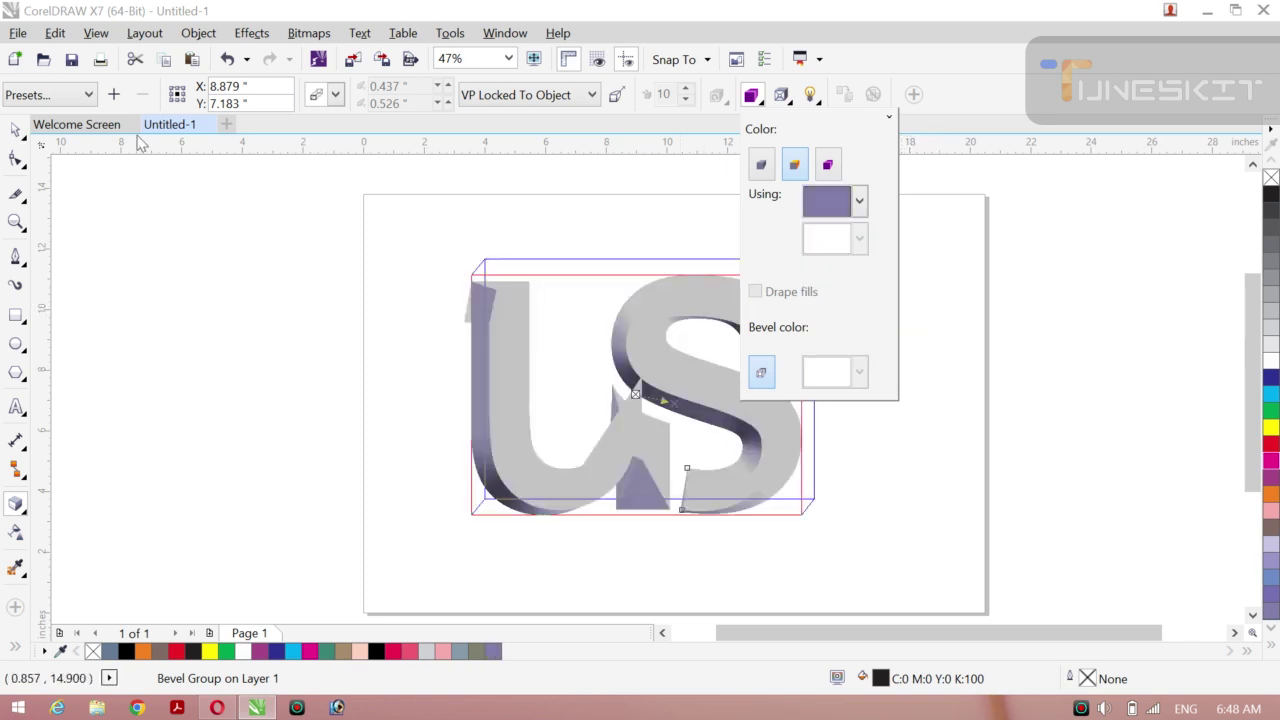
Reselect the beveled logo with the Pick tool and give its letters a yellow fill.
{"action": "left_click", "coordinate": [20, 136]}
{"action": "left_click", "coordinate": [42, 132]}
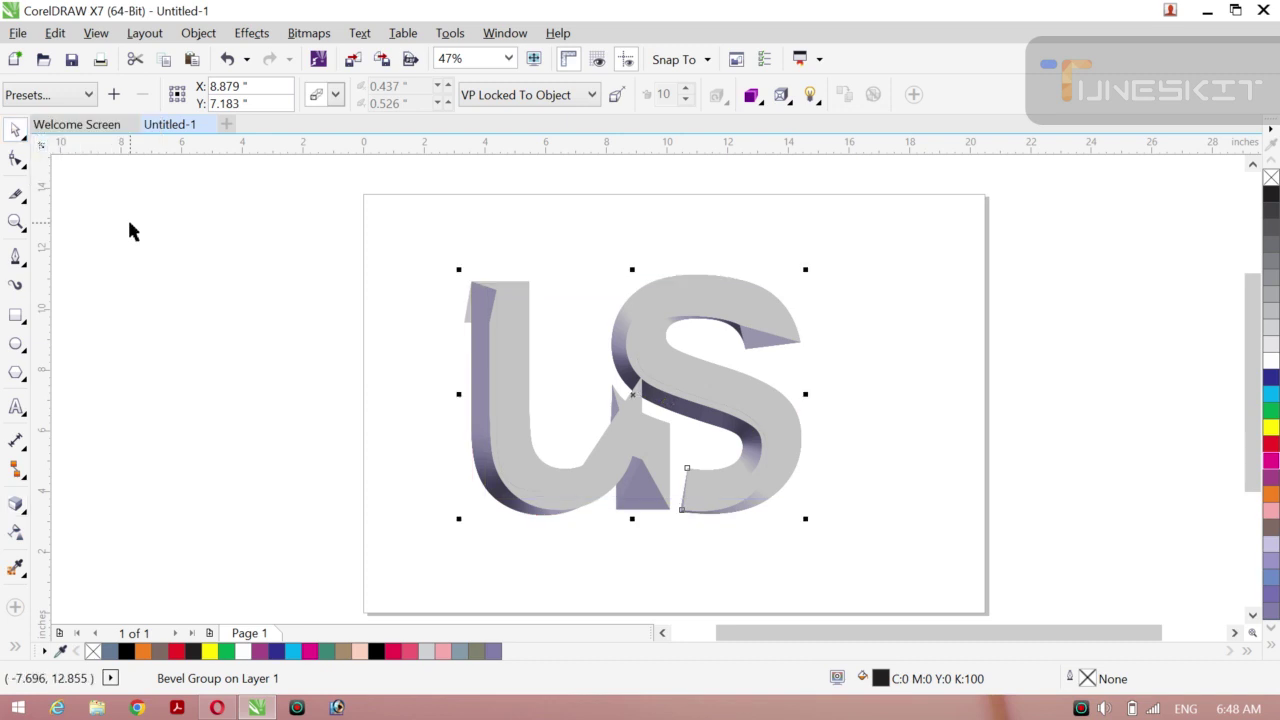
{"action": "left_click", "coordinate": [230, 247]}
{"action": "left_click", "coordinate": [543, 490]}
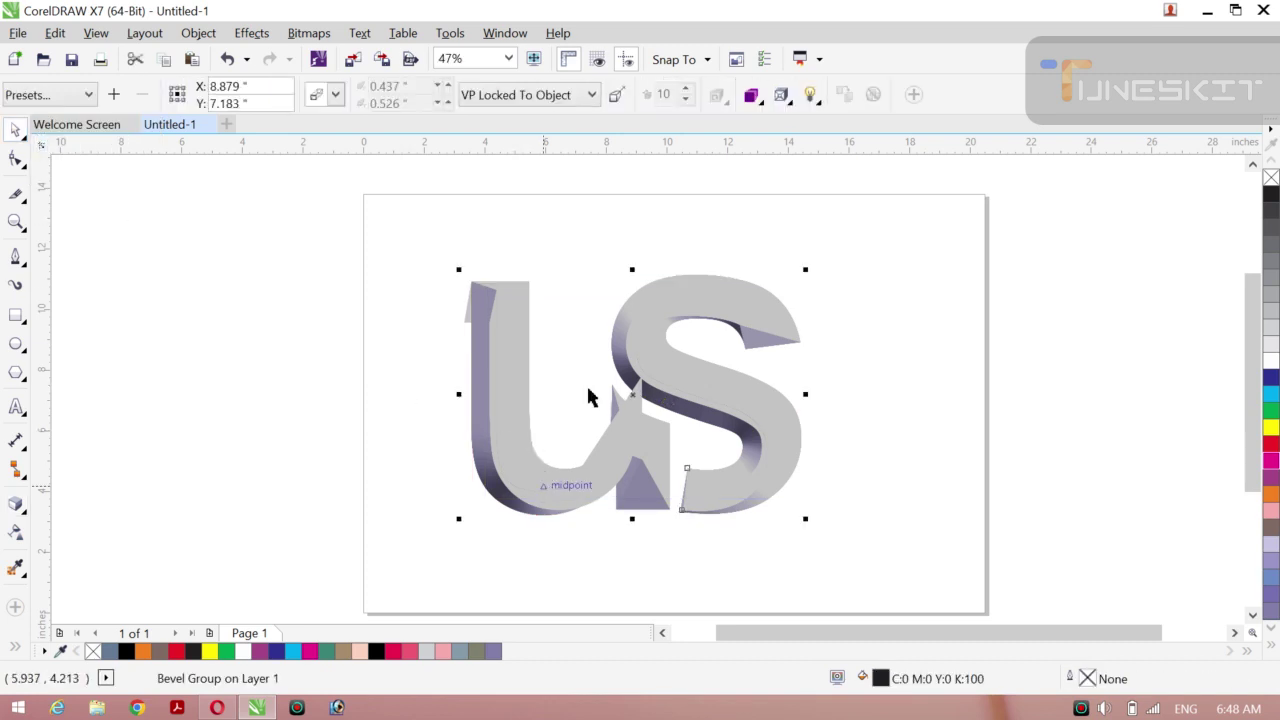
{"action": "left_click", "coordinate": [591, 95]}
{"action": "left_click", "coordinate": [300, 250]}
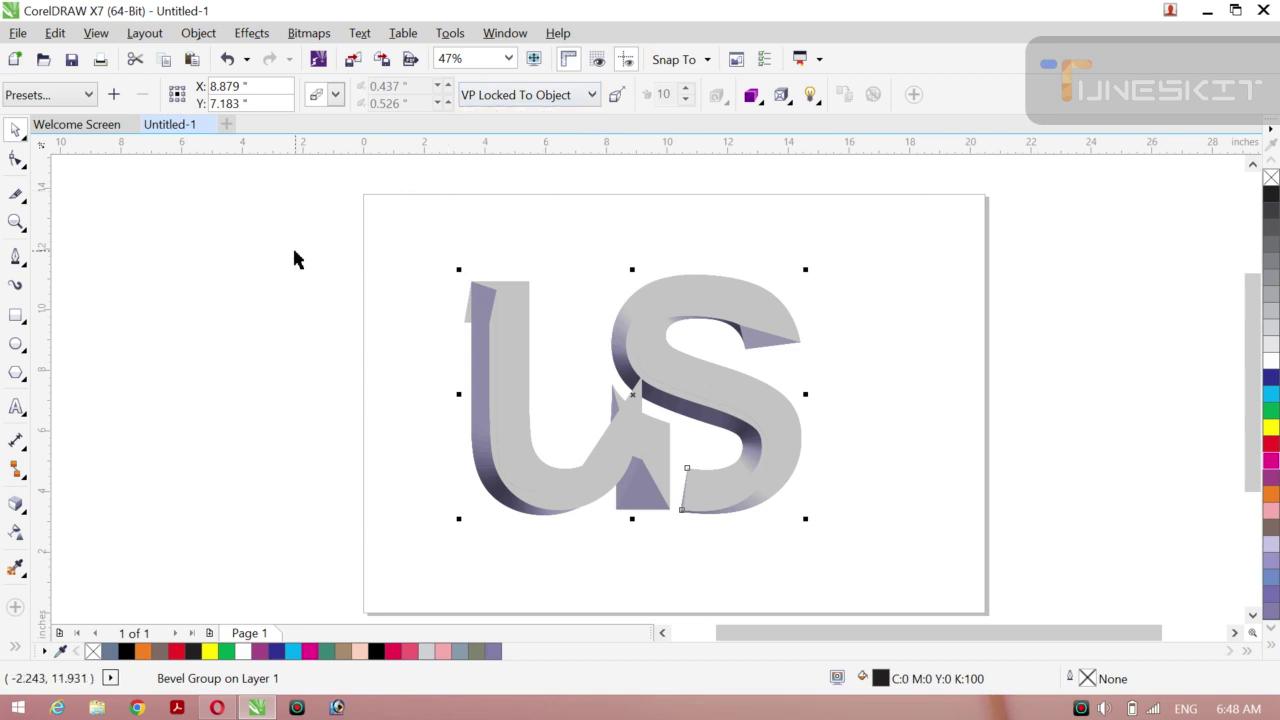
{"action": "left_click", "coordinate": [306, 465]}
{"action": "left_click", "coordinate": [537, 485]}
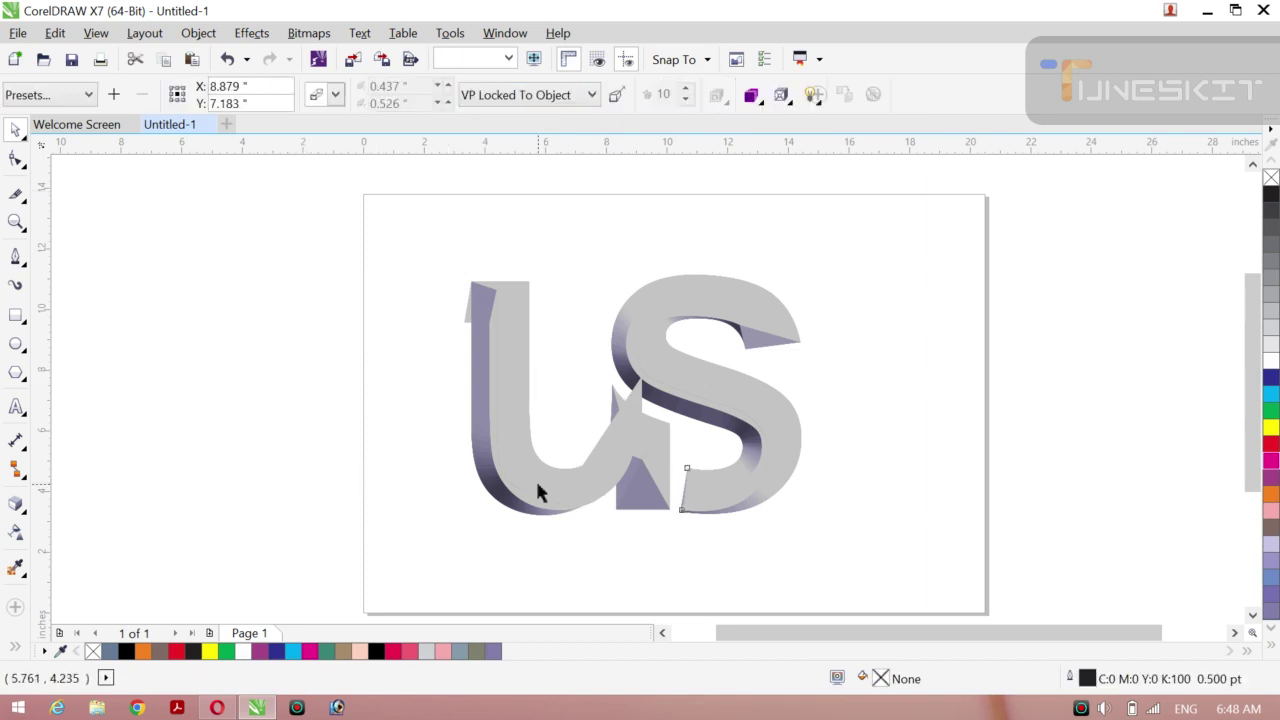
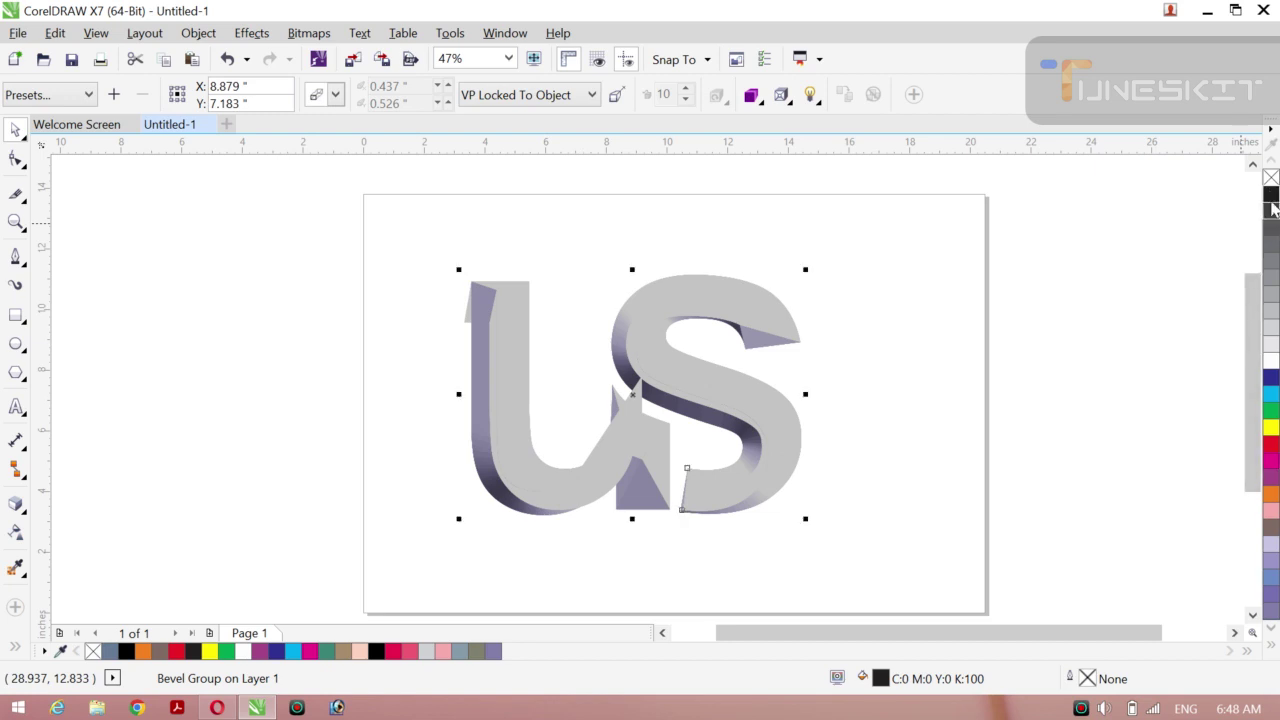
{"action": "left_click", "coordinate": [1271, 428]}
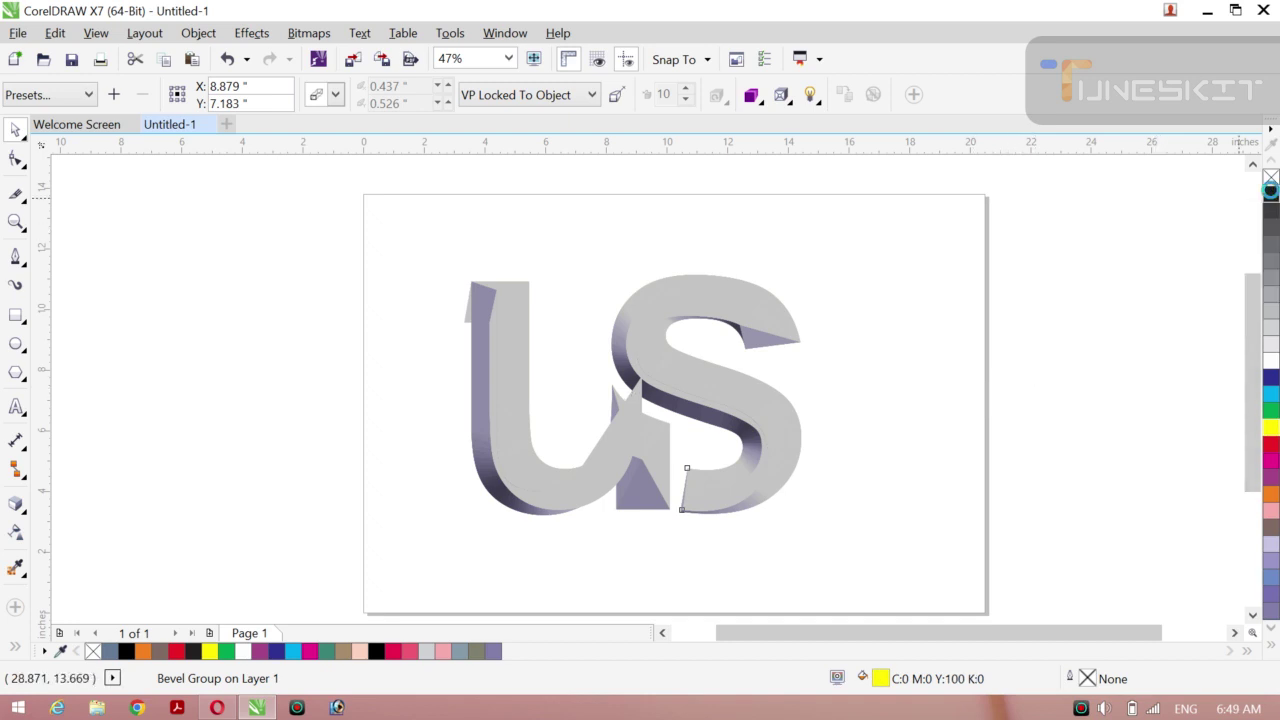
Try a black hairline outline on the logo, undo it, and deselect the logo.
{"action": "right_click", "coordinate": [1271, 194]}
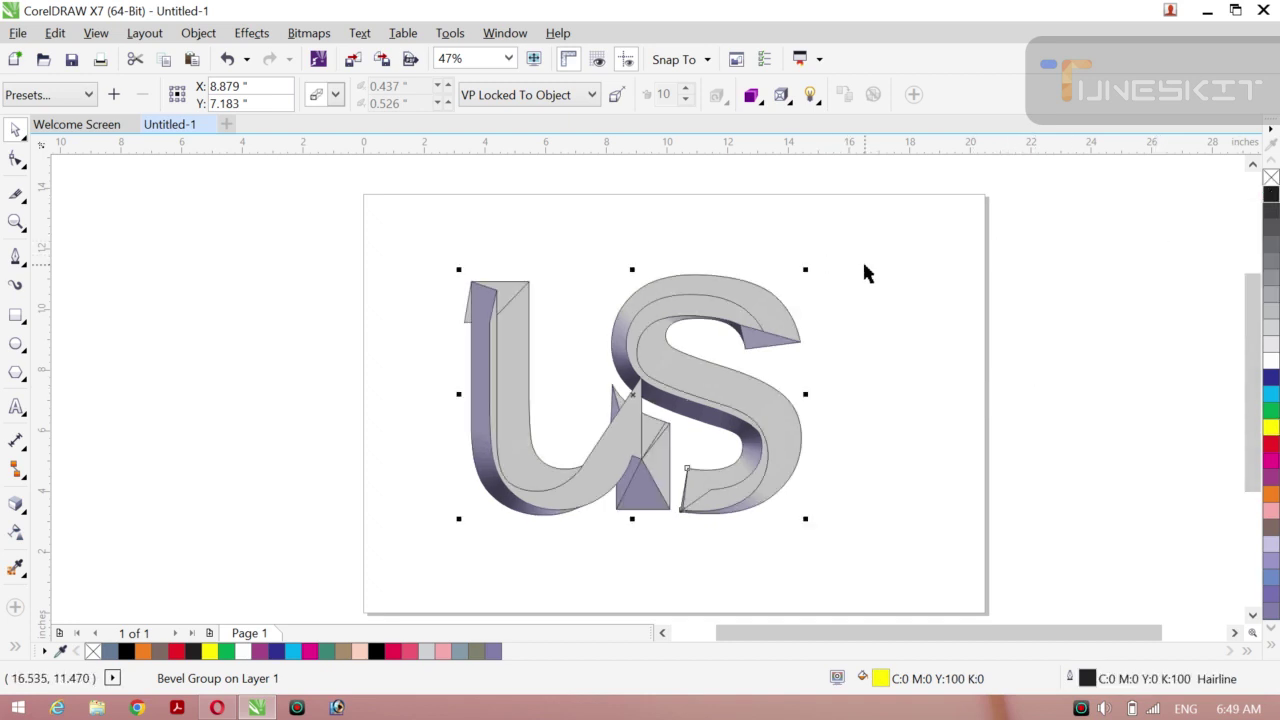
{"action": "key", "text": "ctrl+z"}
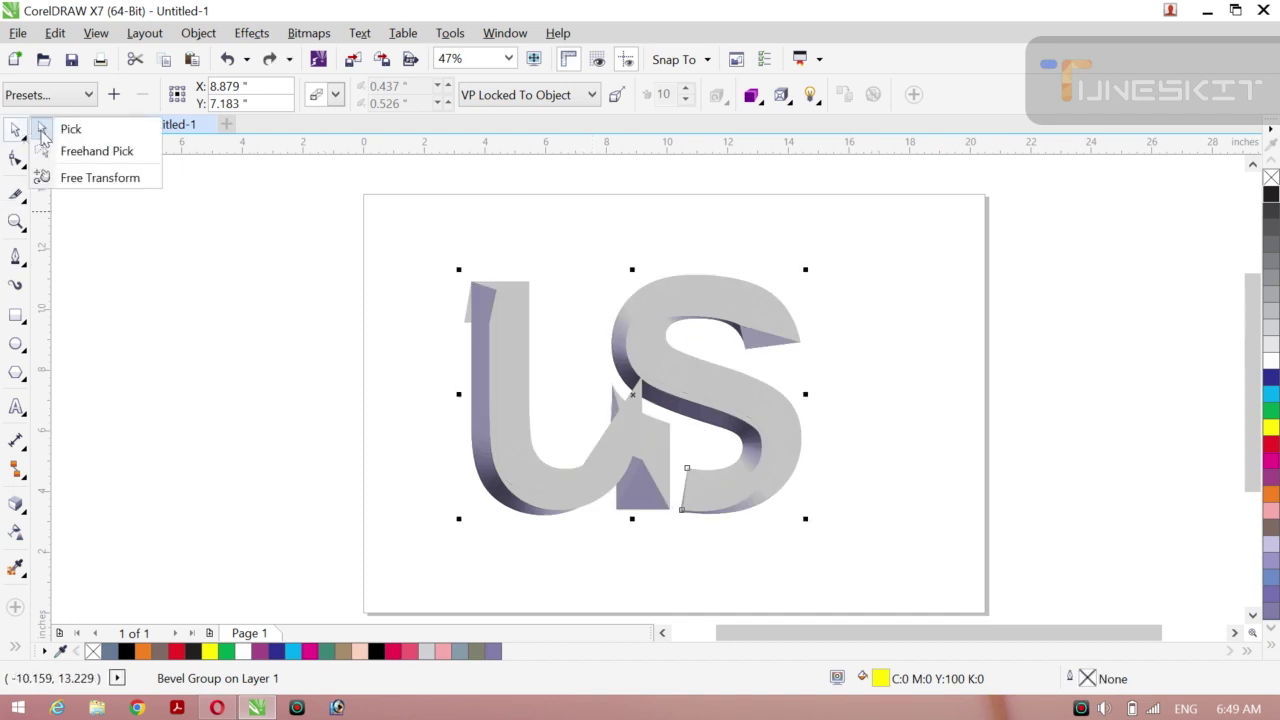
{"action": "left_click", "coordinate": [396, 332]}
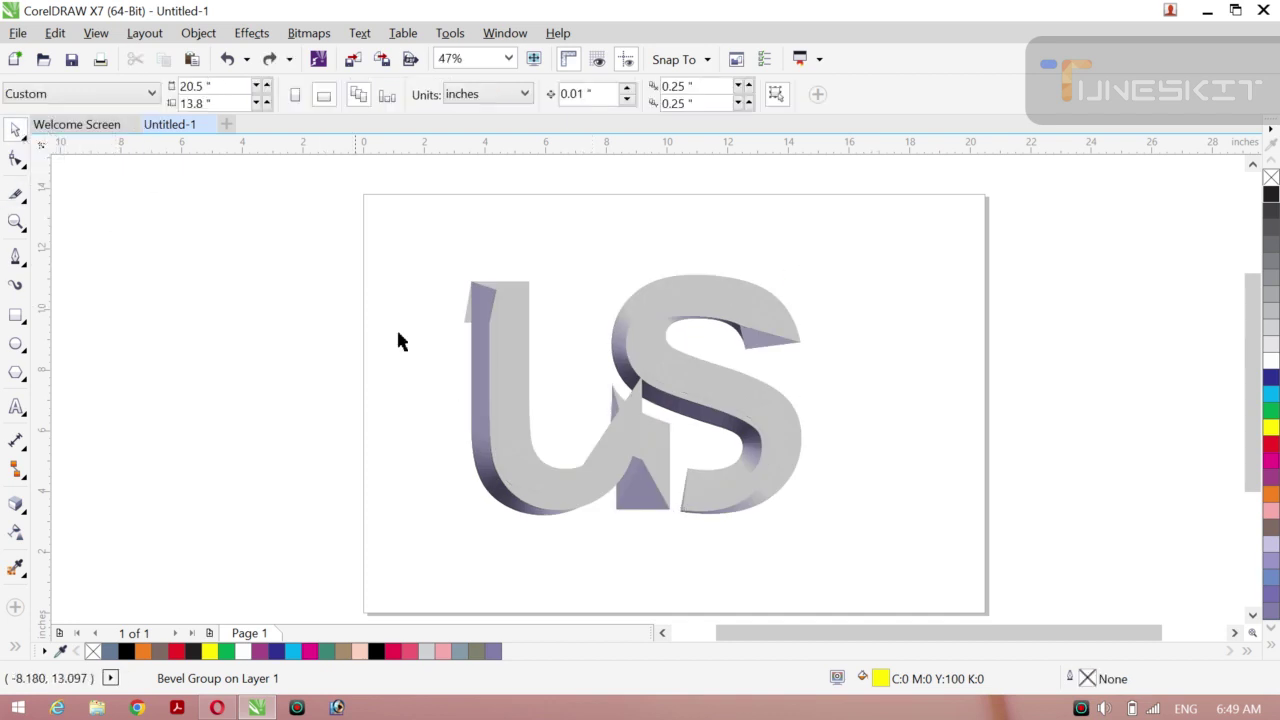
Enlarge the logo proportionally from its centre and centre it on the page at X 10.25", Y 6.9".
{"action": "left_click", "coordinate": [615, 496]}
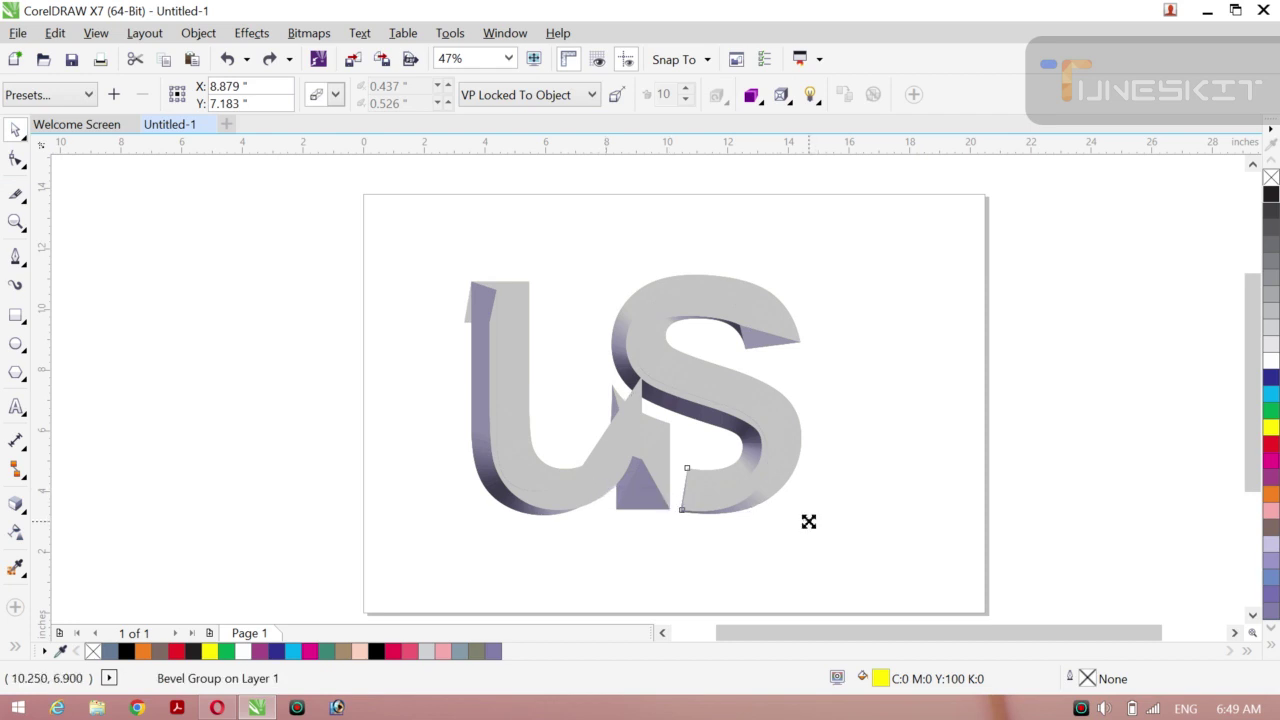
{"action": "left_click_drag", "start_coordinate": [808, 521], "coordinate": [884, 572]}
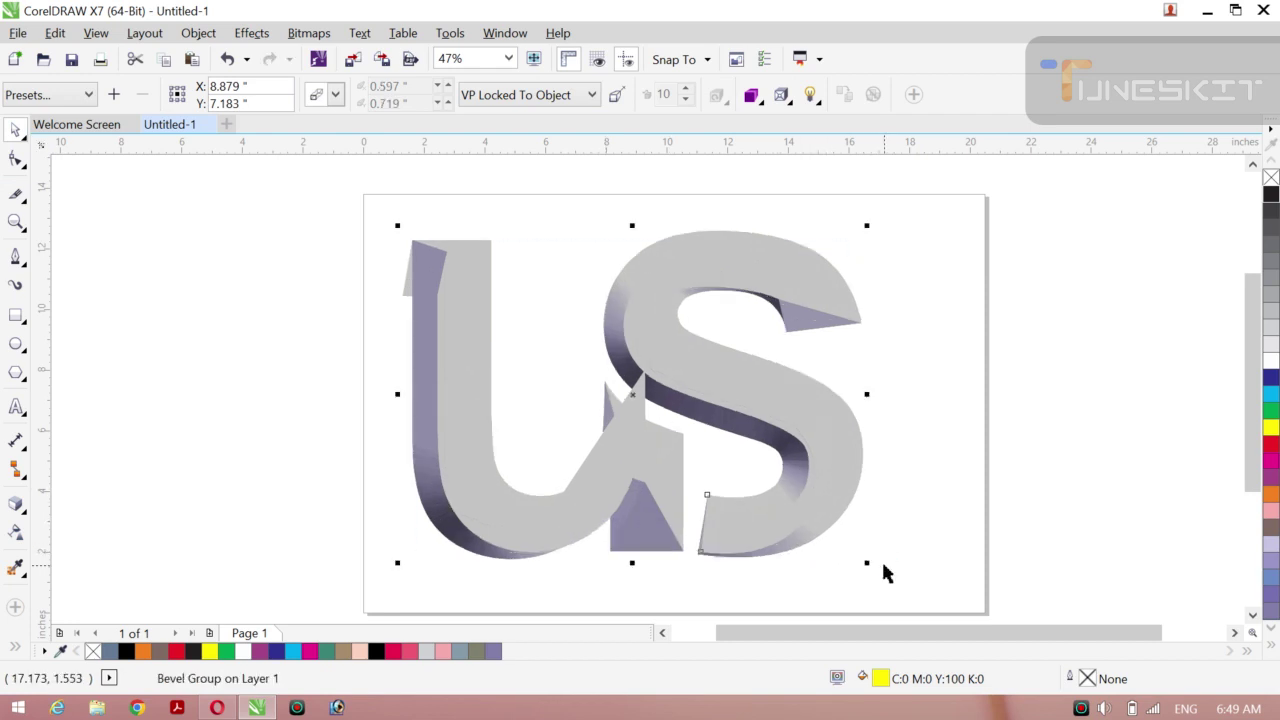
{"action": "left_click_drag", "start_coordinate": [601, 482], "coordinate": [643, 491]}
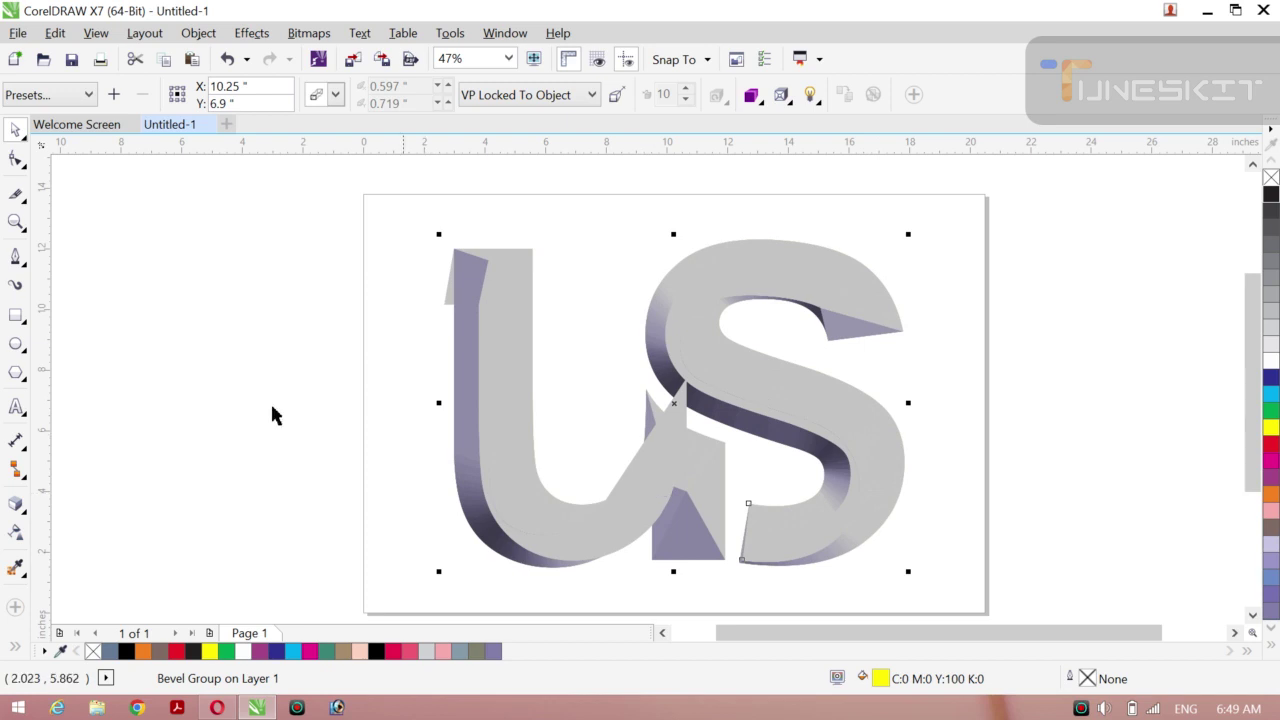
Turn off the logo's bevel to view the plain extrusion, and restore the bevel with Show Bevel Only.
{"action": "left_click", "coordinate": [620, 537]}
{"action": "left_click", "coordinate": [789, 102]}
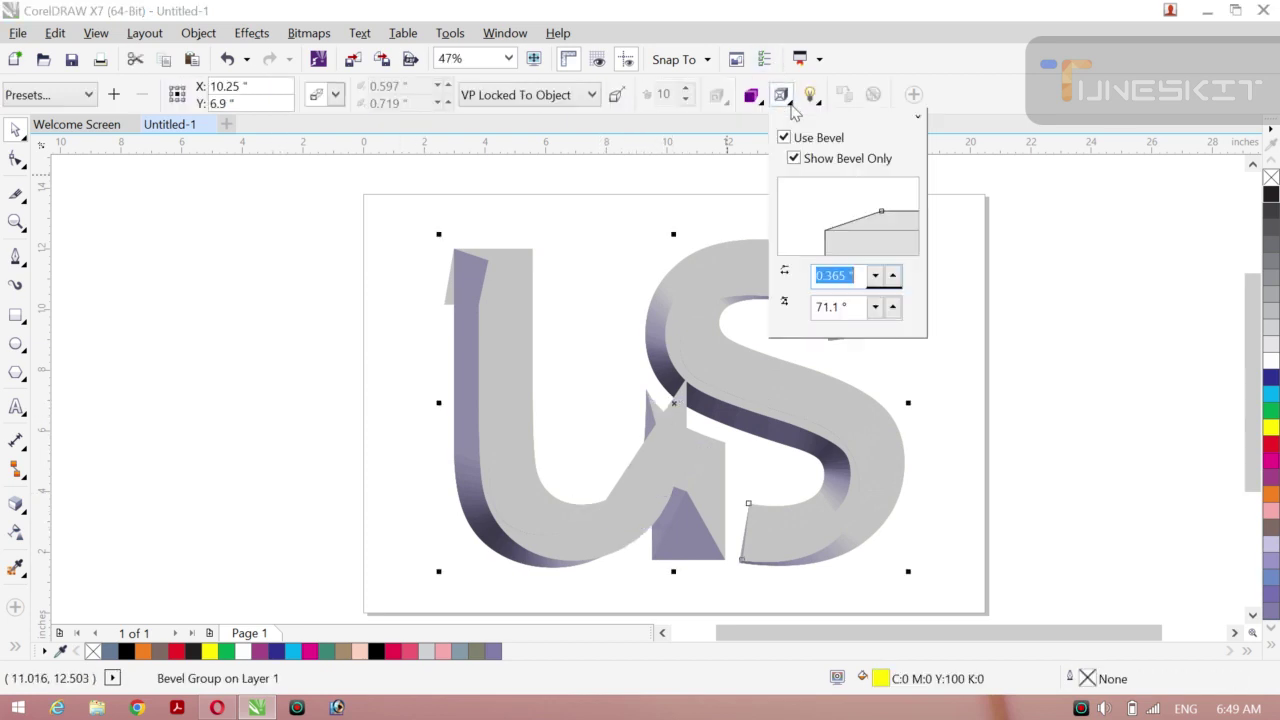
{"action": "left_click", "coordinate": [840, 158]}
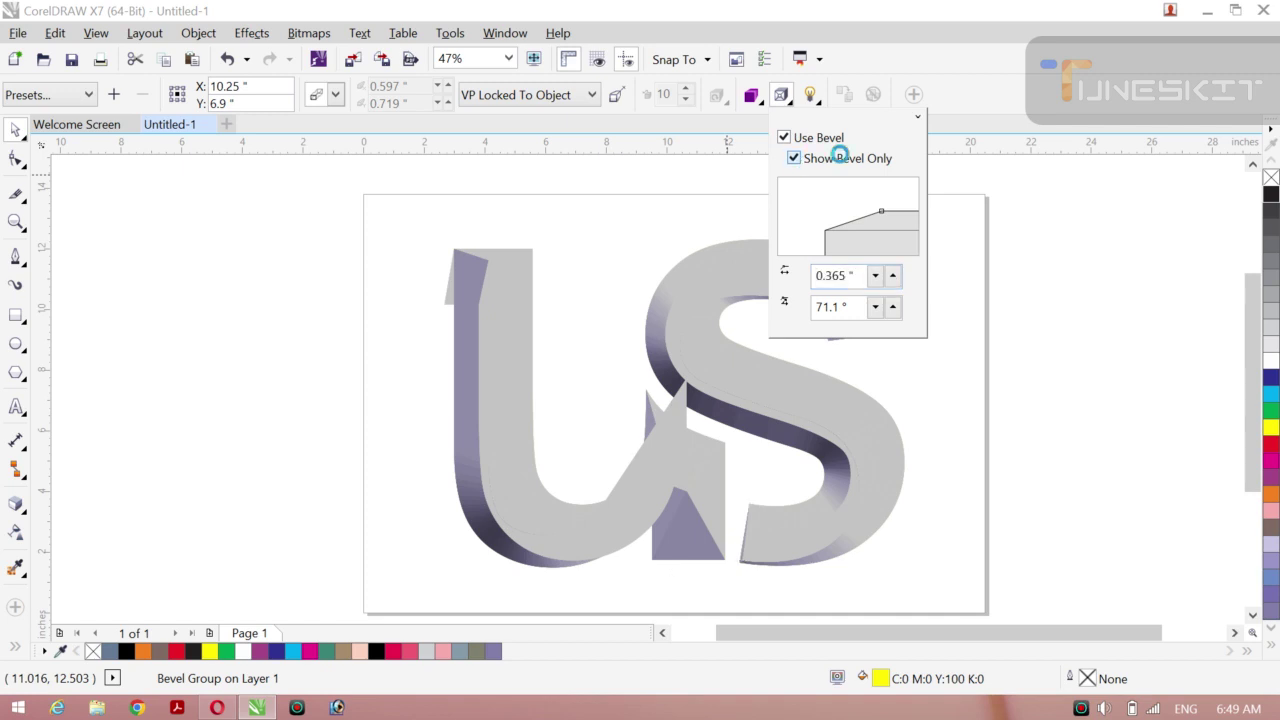
{"action": "left_click", "coordinate": [785, 138]}
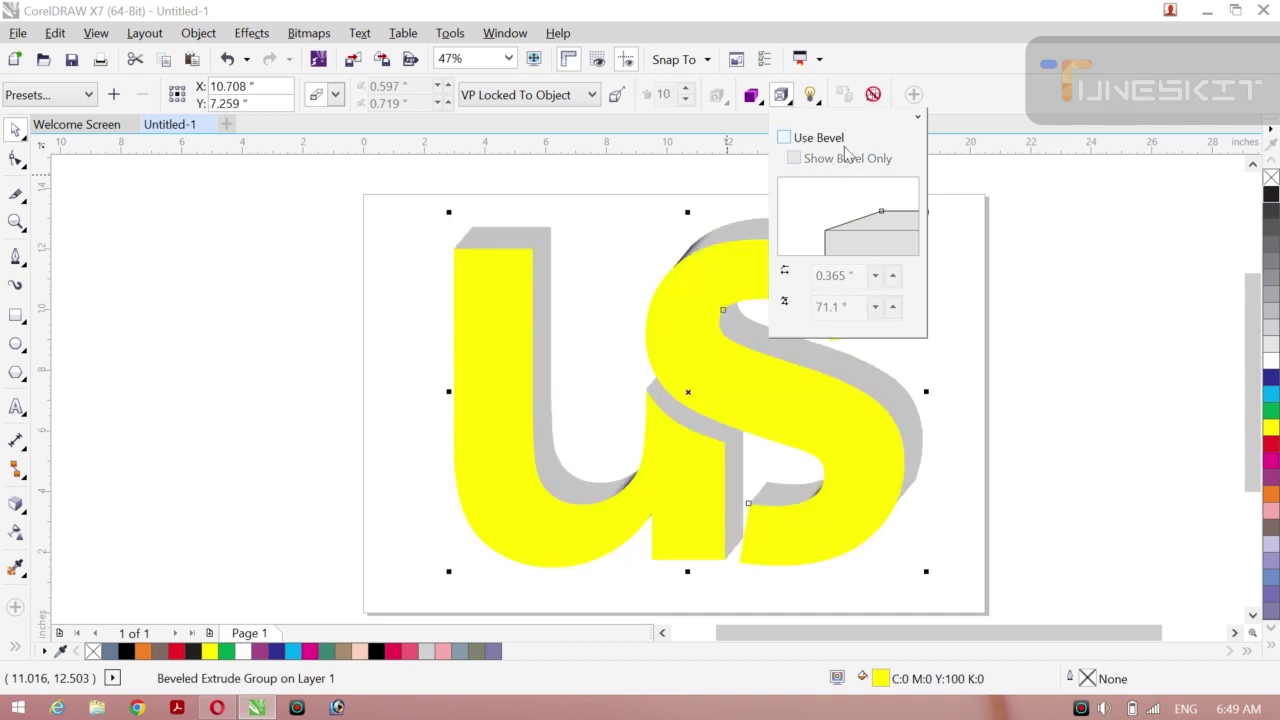
{"action": "left_click", "coordinate": [785, 138]}
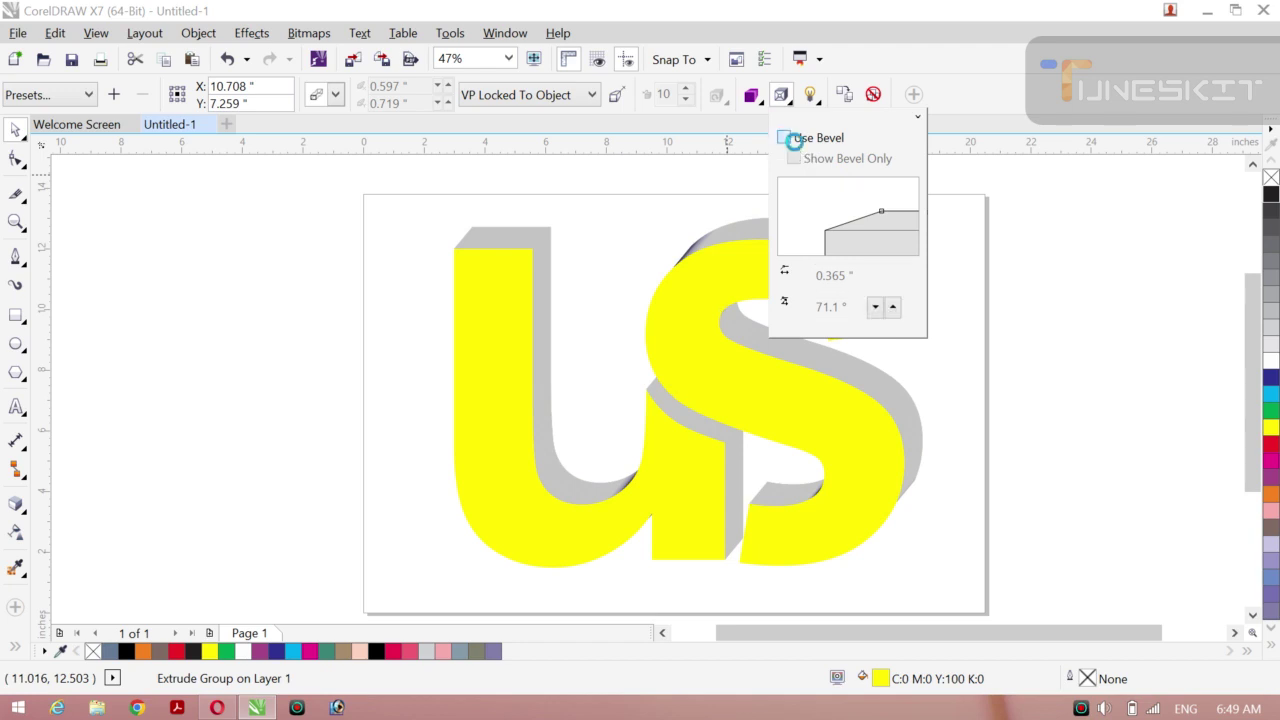
{"action": "left_click", "coordinate": [791, 159]}
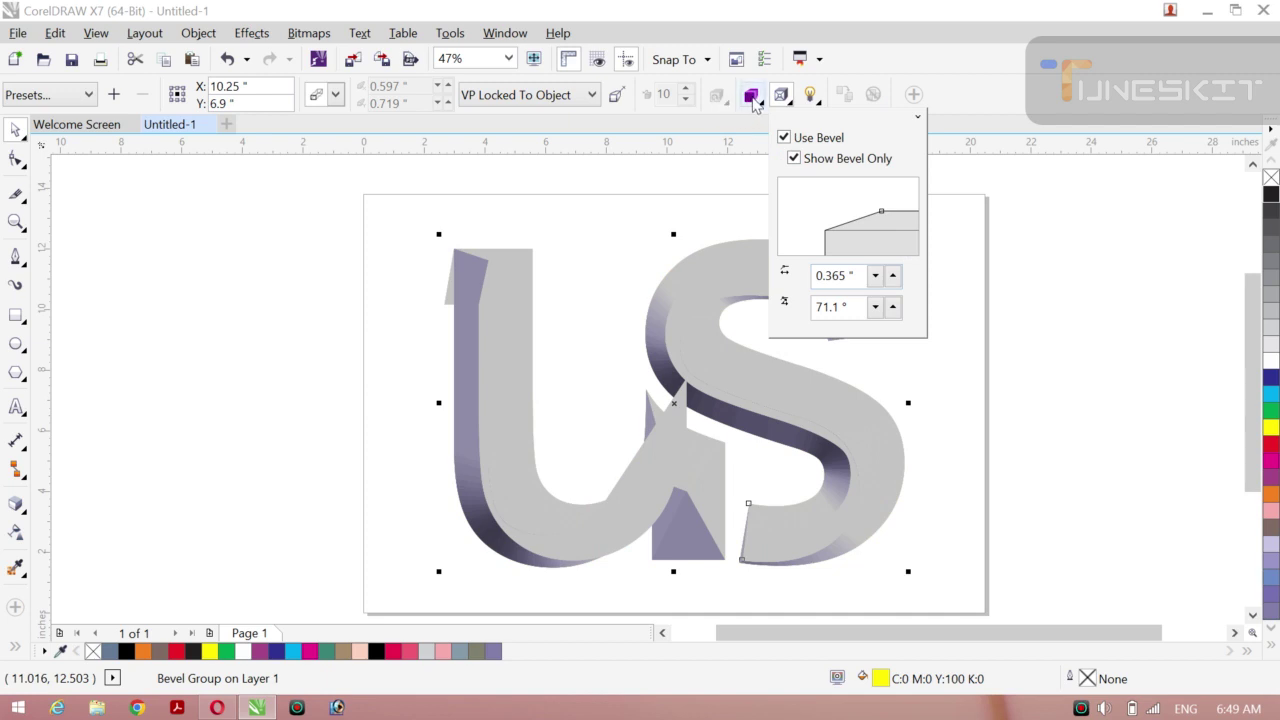
Stop using the extrude fill for the logo's bevel and give the bevel its own pale green colour.
{"action": "left_click", "coordinate": [753, 100]}
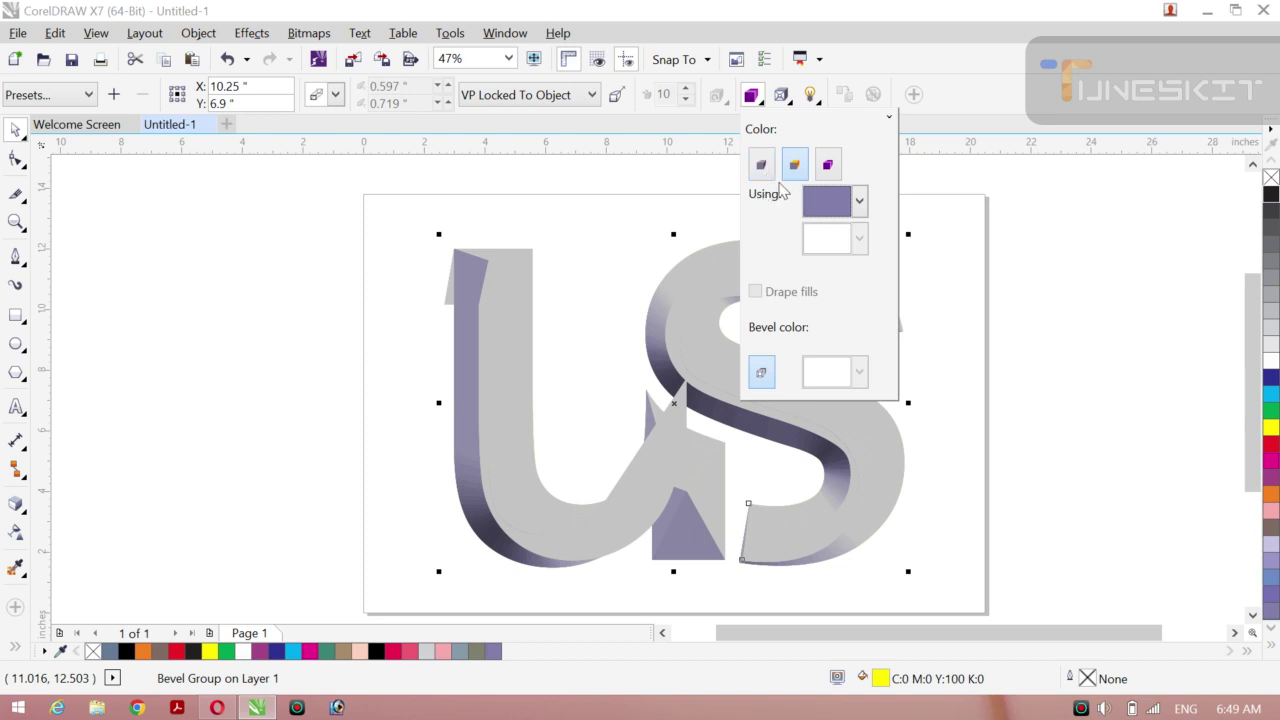
{"action": "left_click", "coordinate": [761, 374]}
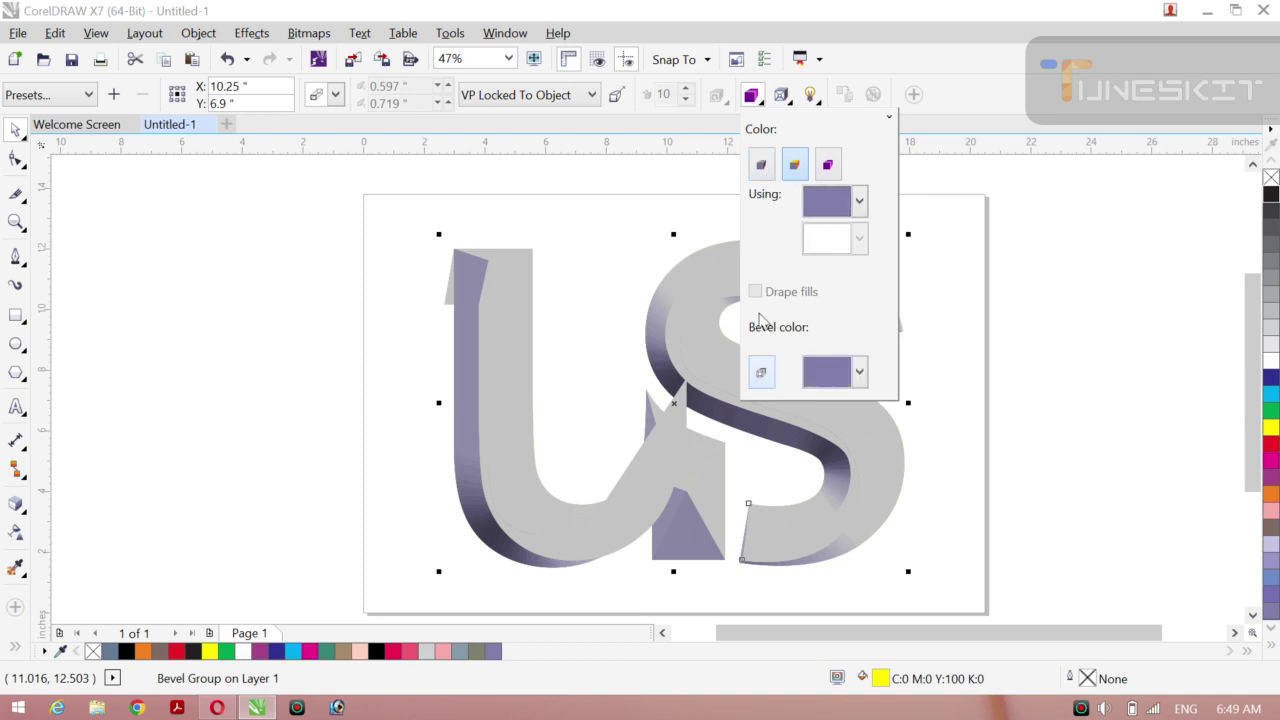
{"action": "left_click", "coordinate": [859, 372]}
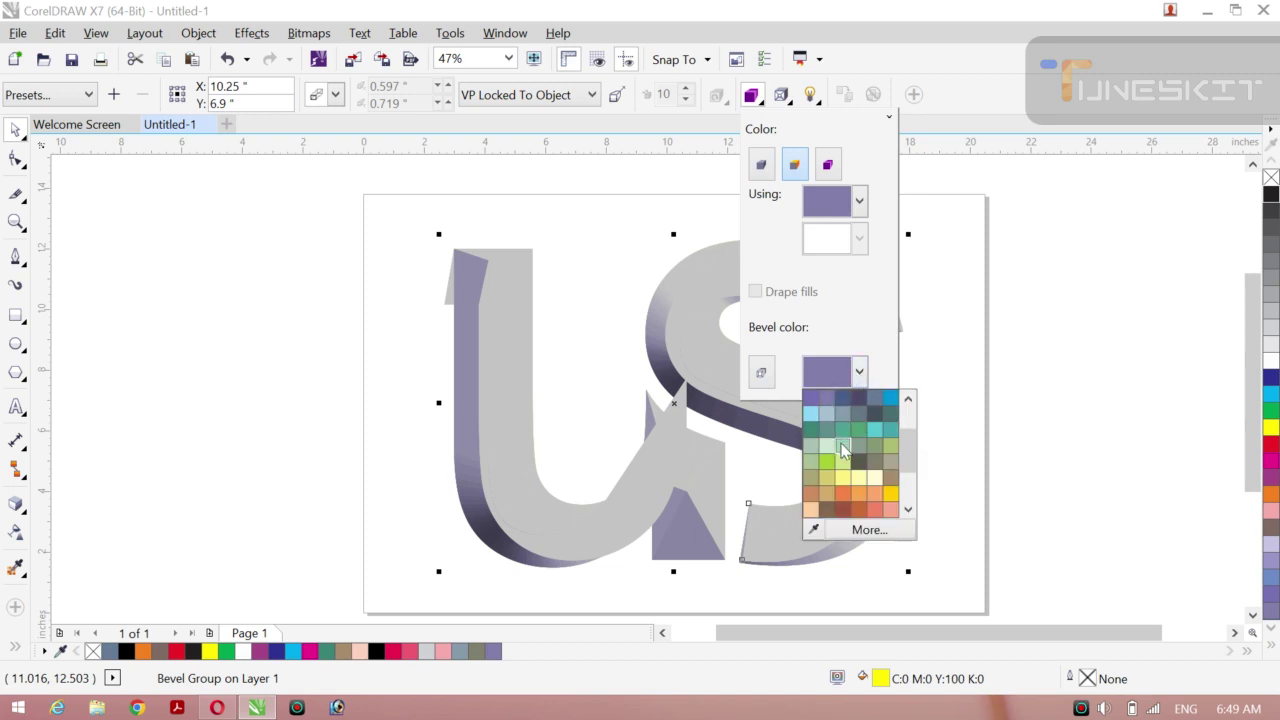
{"action": "left_click", "coordinate": [842, 450]}
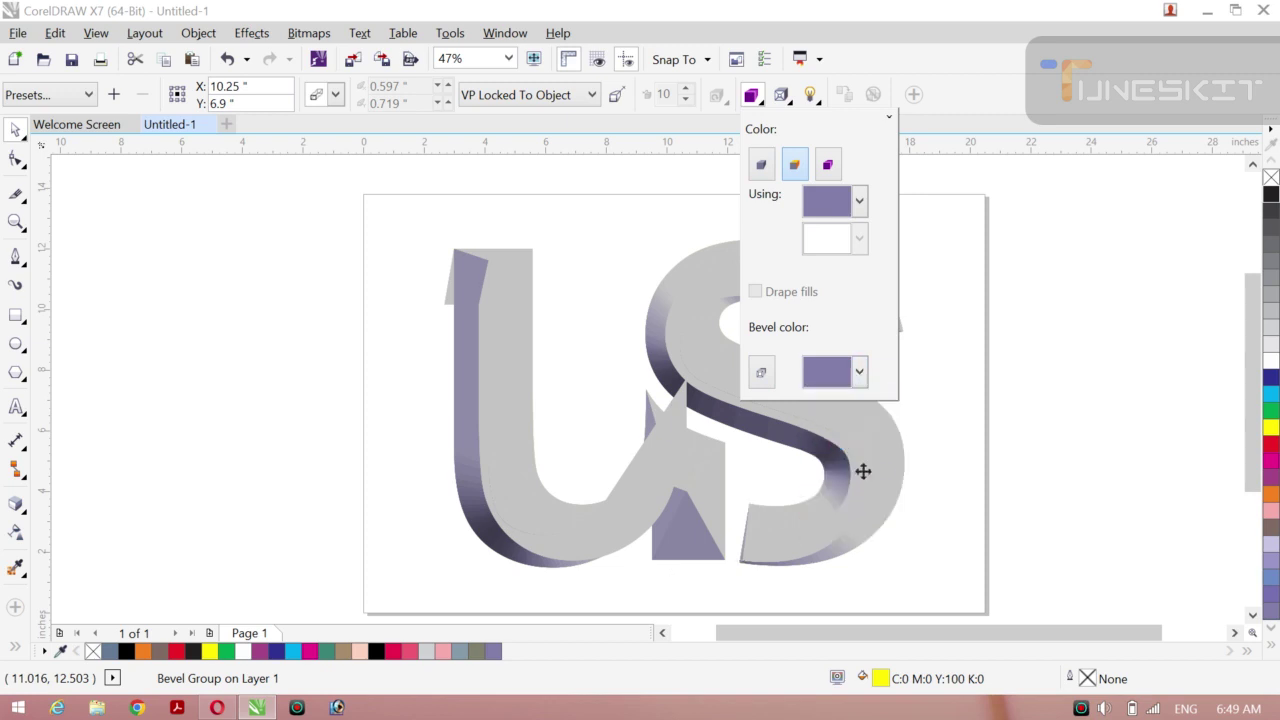
Try crimson as the logo's bevel colour, and settle on black.
{"action": "left_click", "coordinate": [859, 378]}
{"action": "left_click", "coordinate": [872, 474]}
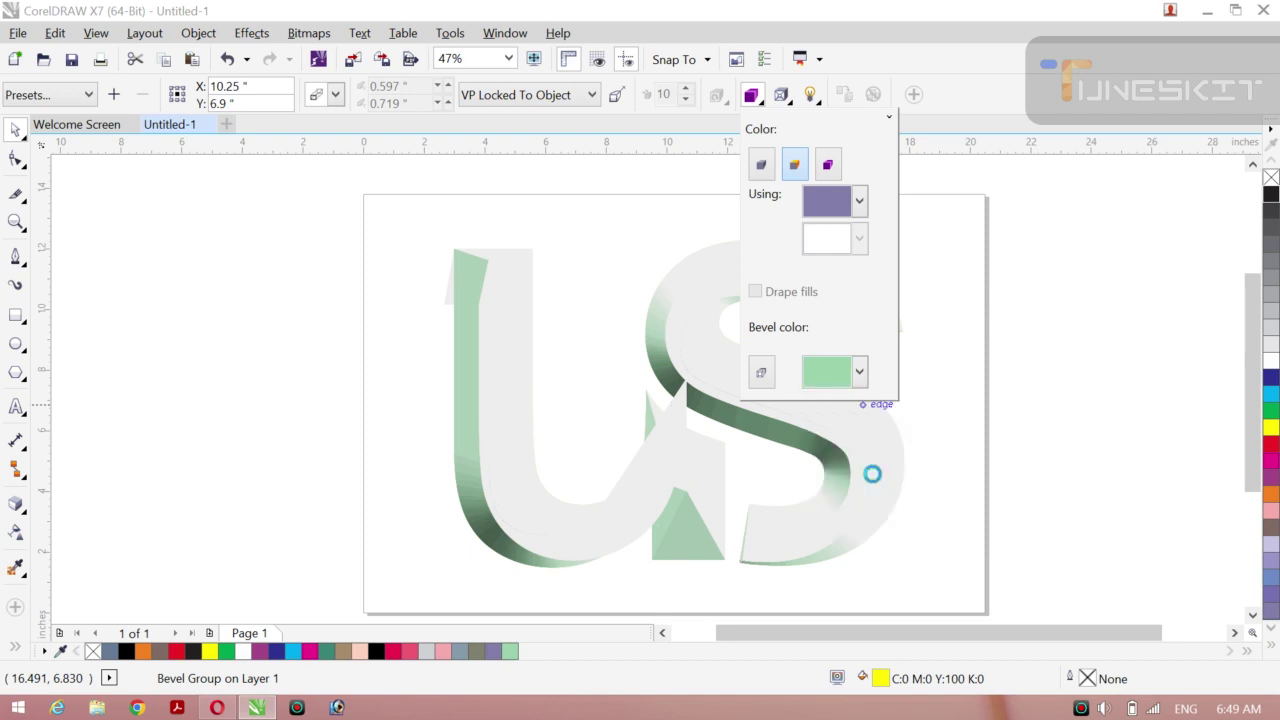
{"action": "left_click", "coordinate": [859, 373]}
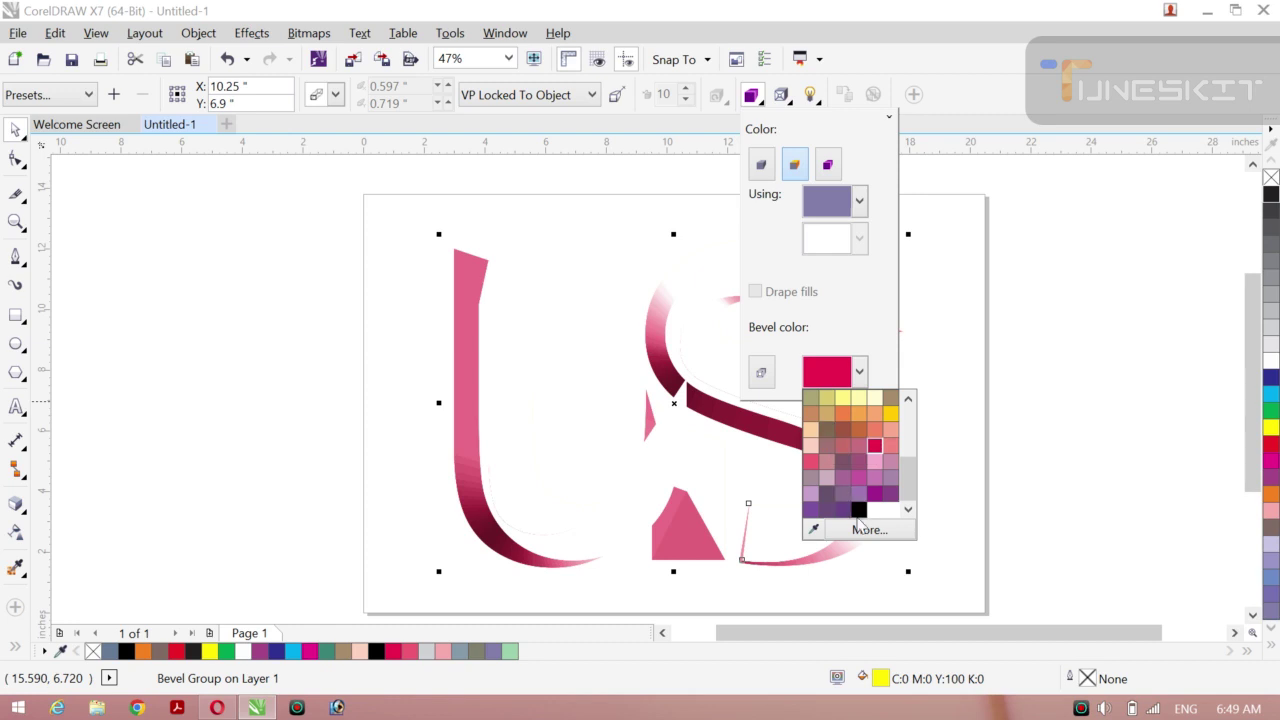
{"action": "left_click", "coordinate": [859, 510]}
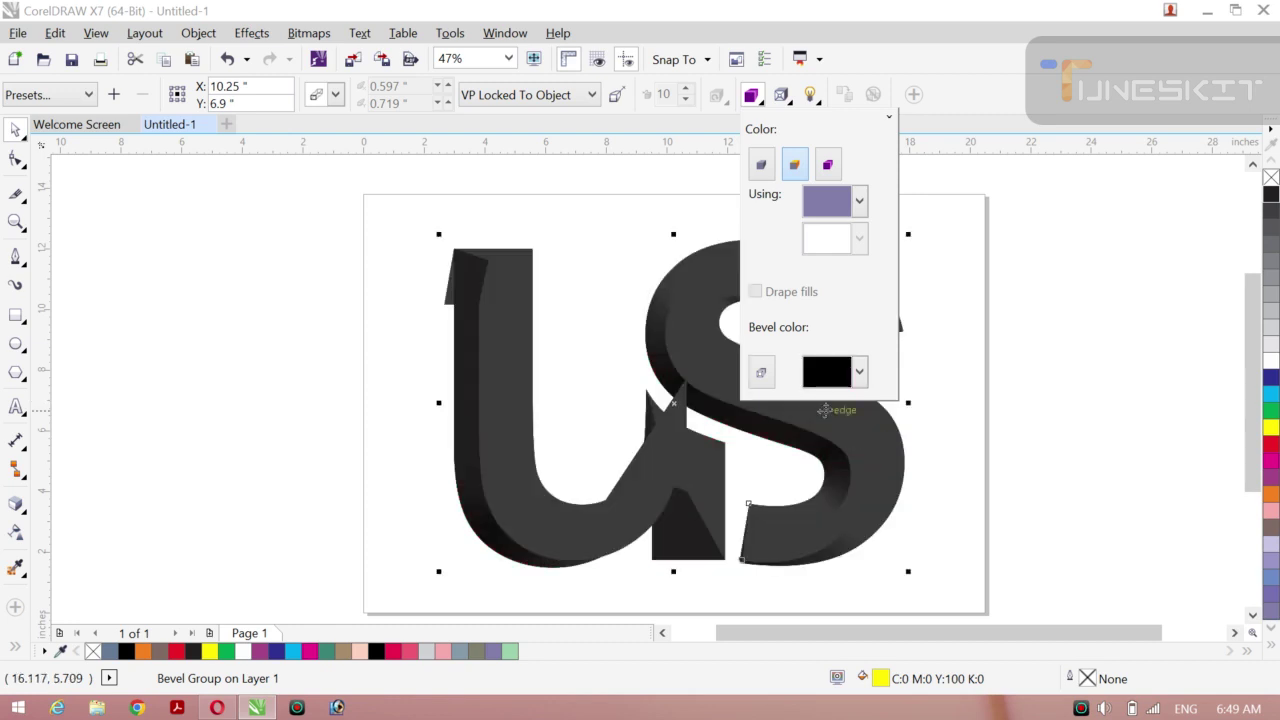
Try light peach as the logo's bevel colour, settle on crimson, and deselect the logo.
{"action": "left_click", "coordinate": [859, 372]}
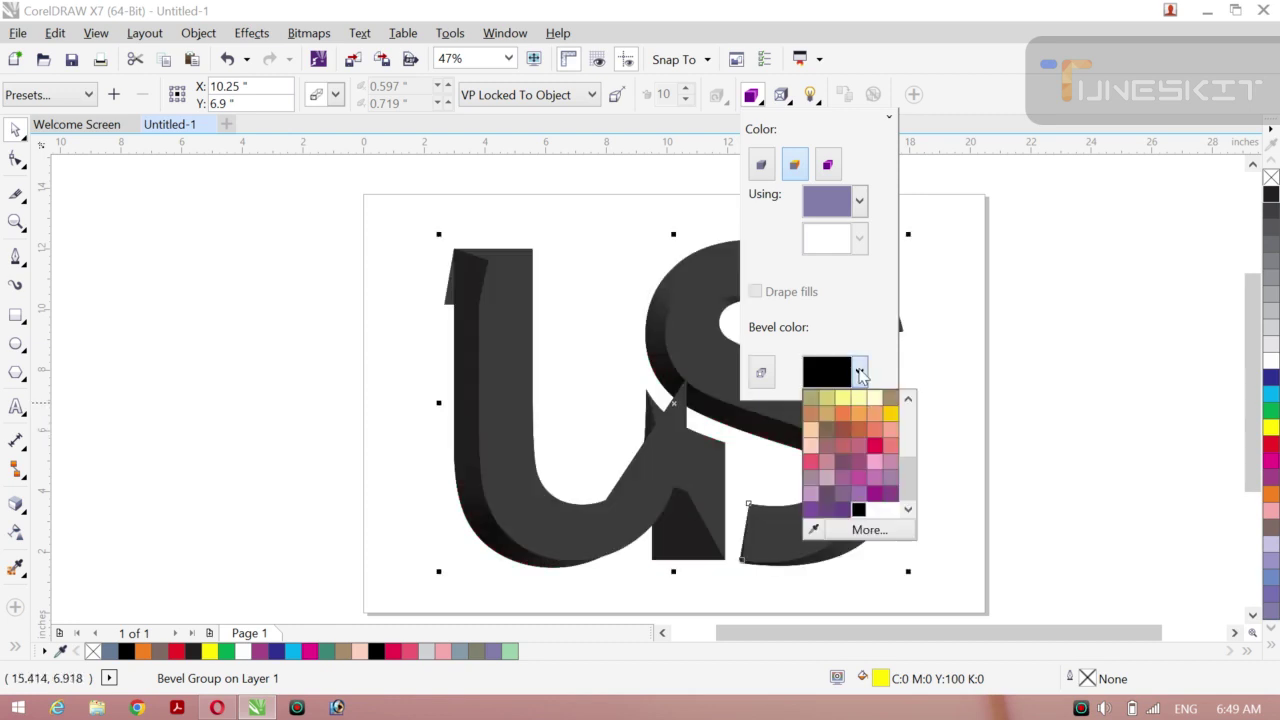
{"action": "left_click", "coordinate": [811, 432]}
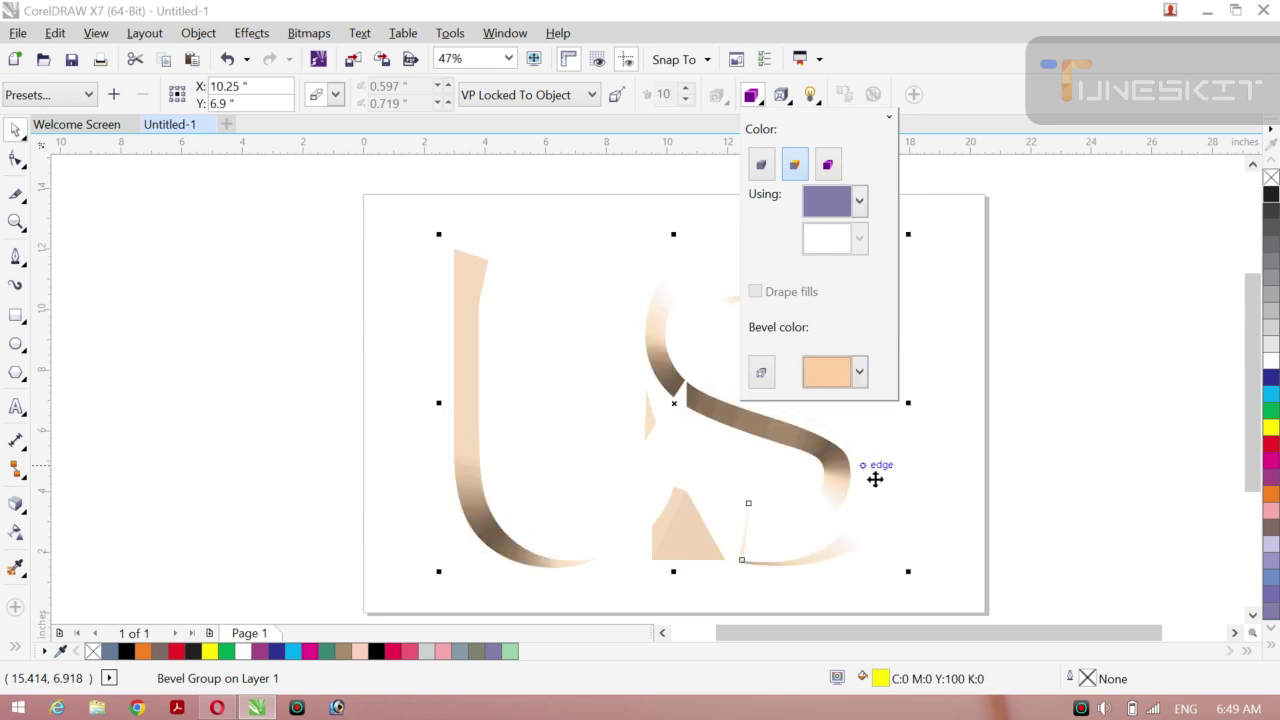
{"action": "left_click", "coordinate": [859, 372]}
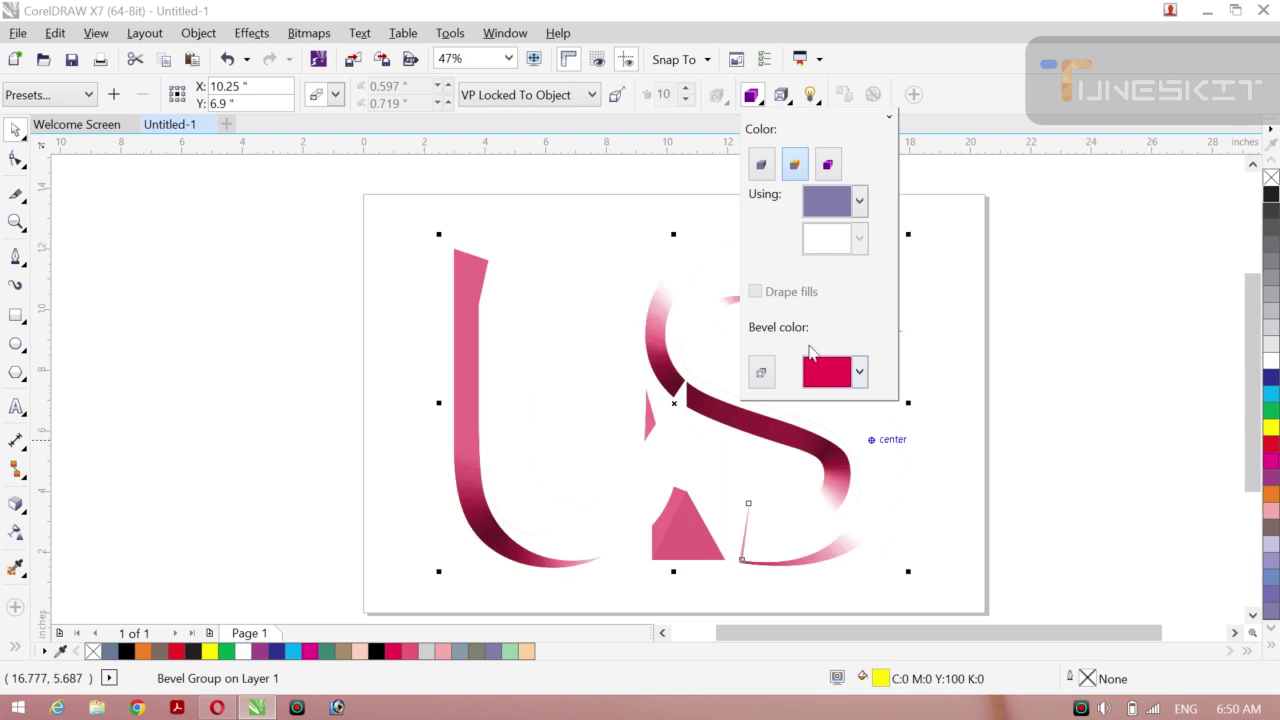
{"action": "left_click", "coordinate": [22, 143]}
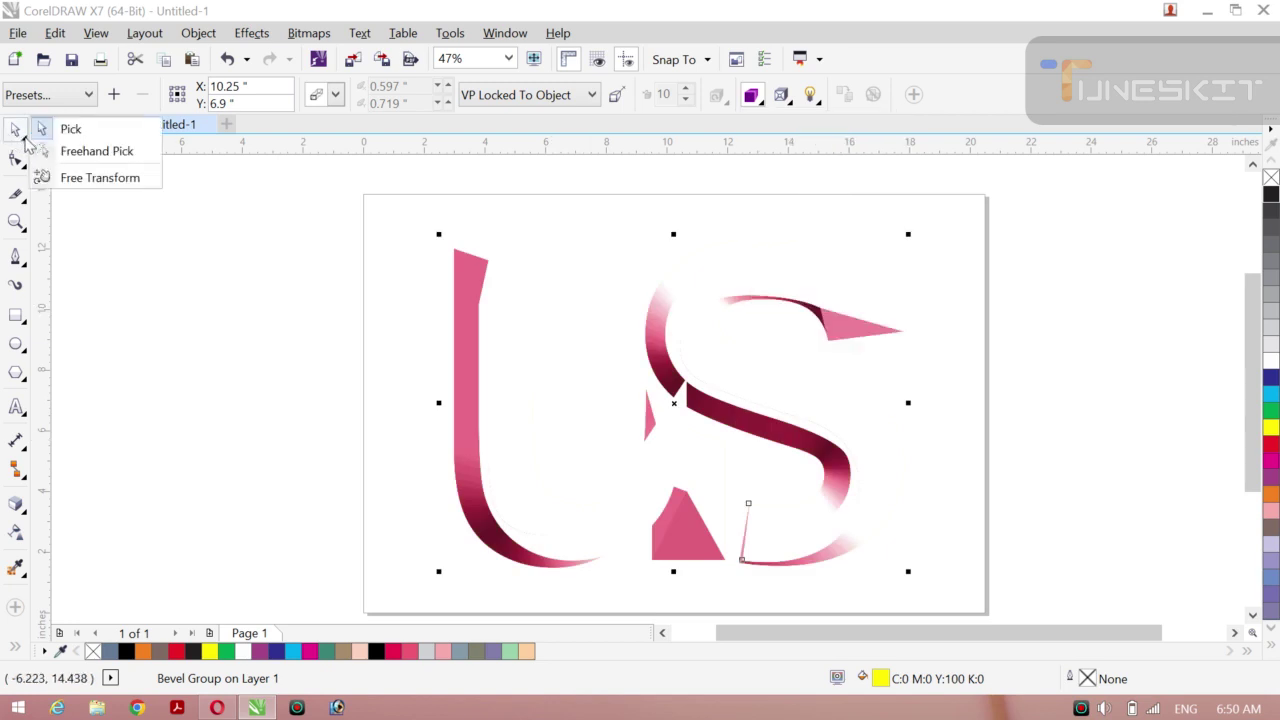
{"action": "left_click", "coordinate": [45, 127]}
{"action": "left_click", "coordinate": [509, 404]}
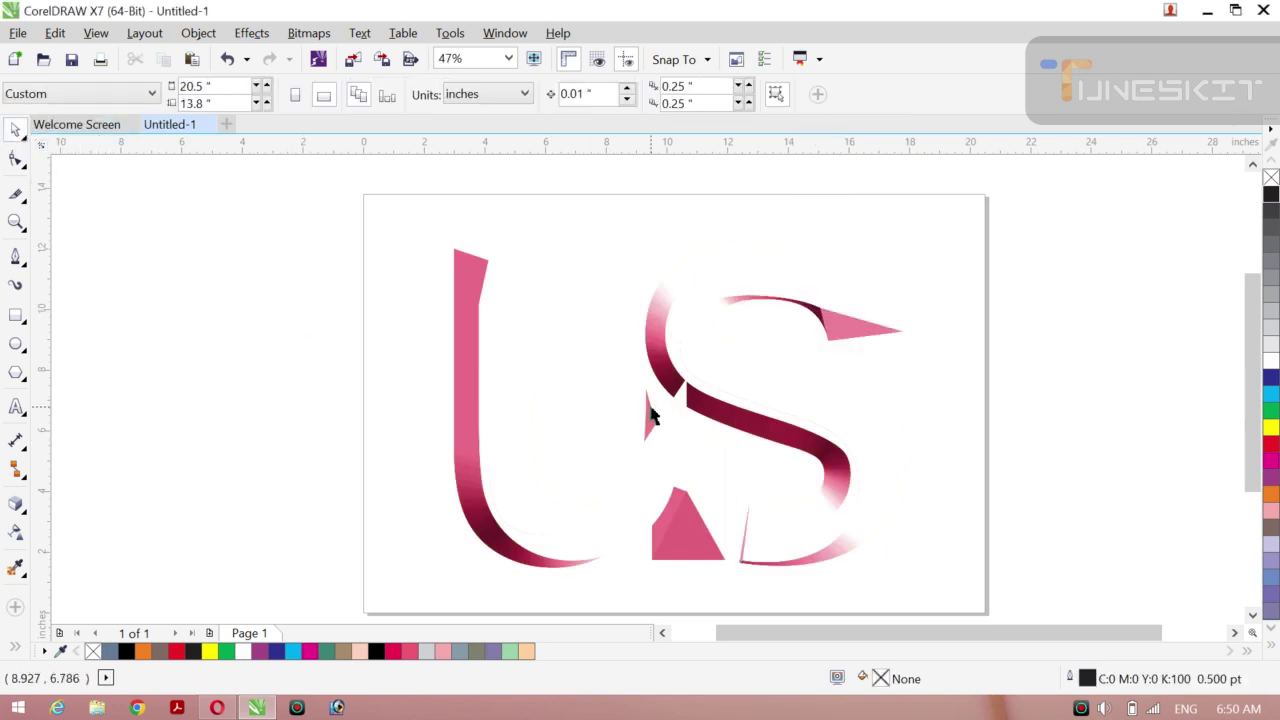
Add a page-sized 20.5 by 13.8 inch background rectangle behind the logo and fill it with black.
{"action": "double_click", "coordinate": [16, 318]}
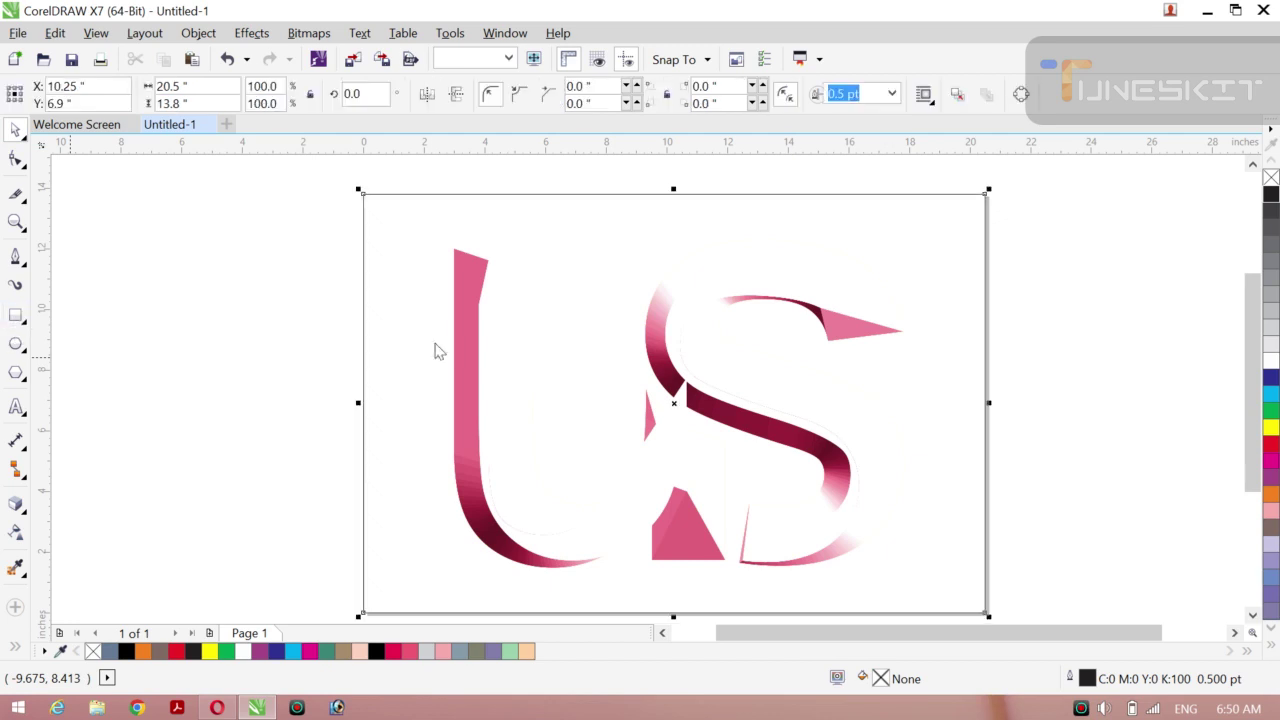
{"action": "left_click", "coordinate": [1269, 198]}
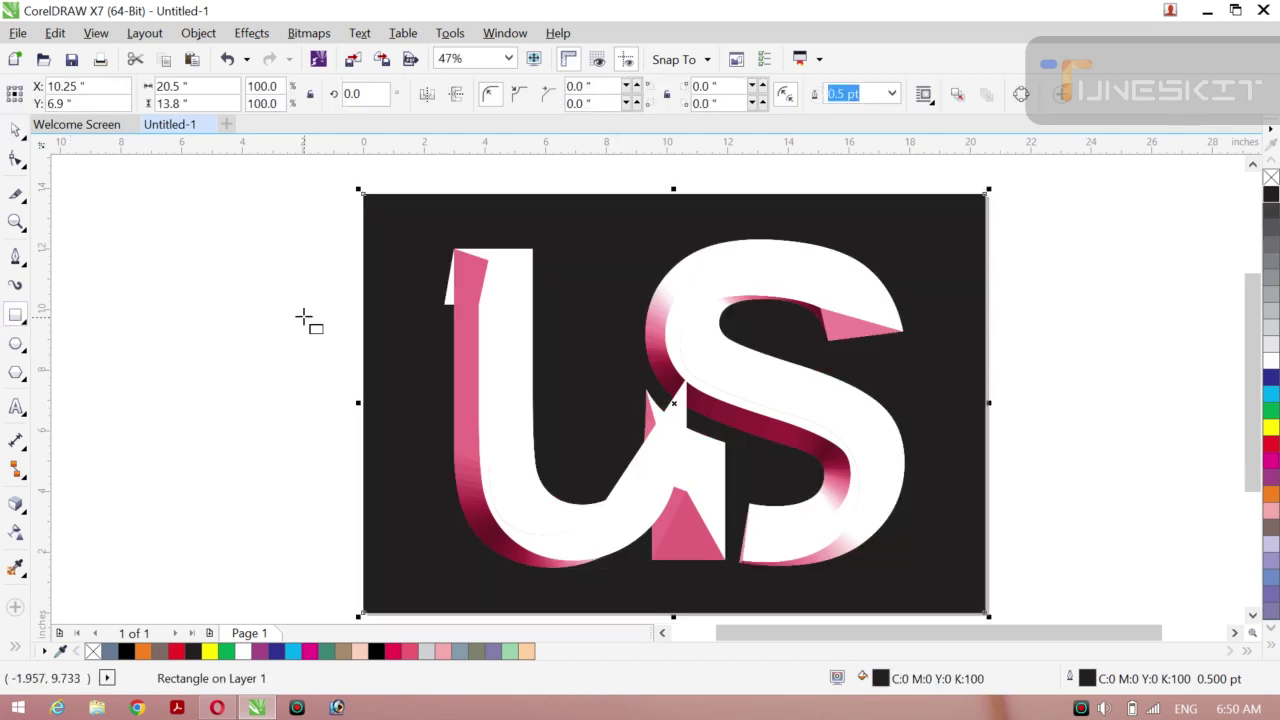
{"action": "left_click", "coordinate": [16, 130]}
{"action": "left_click", "coordinate": [158, 280]}
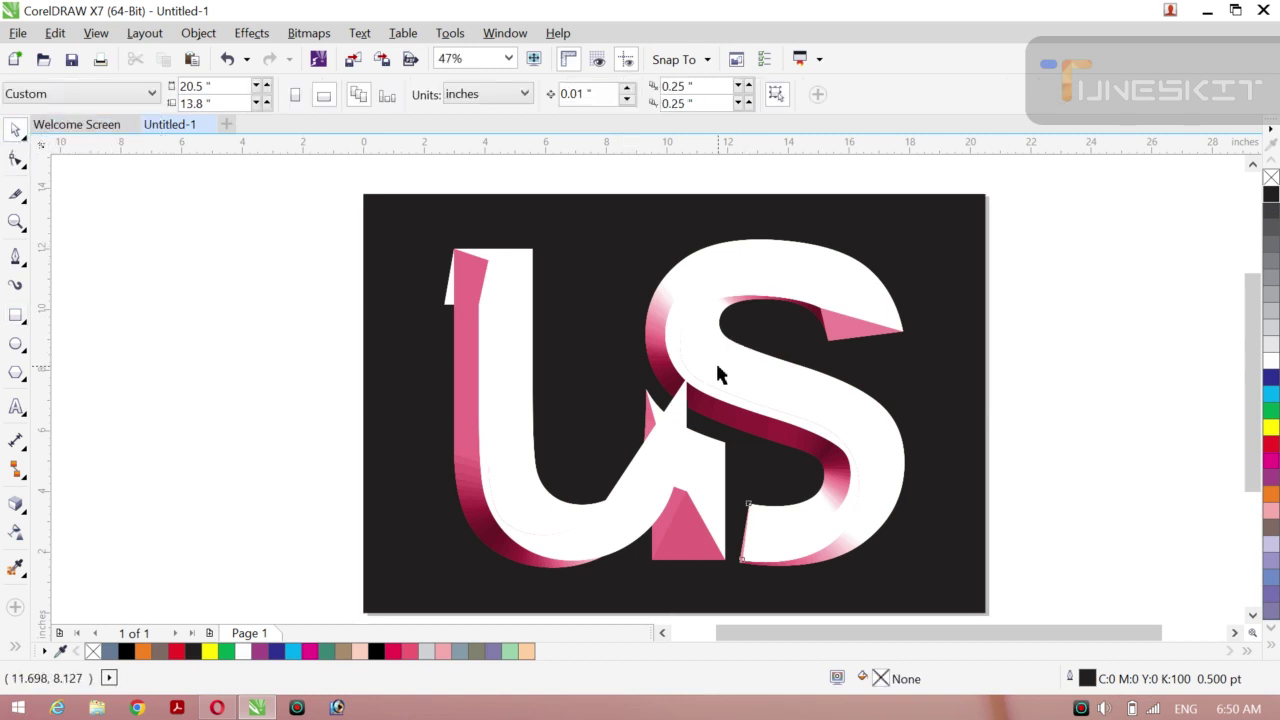
Try light green as the logo's solid extrusion colour, and settle on magenta-purple.
{"action": "left_click", "coordinate": [717, 366]}
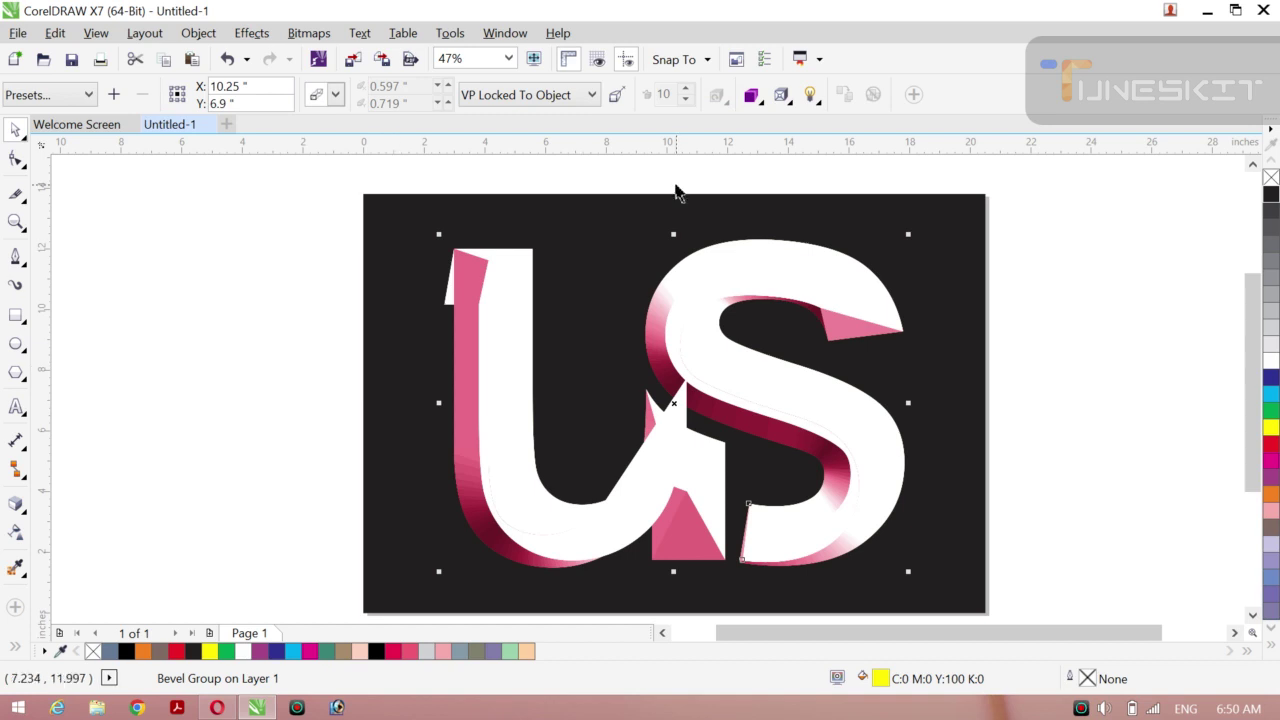
{"action": "left_click", "coordinate": [760, 103]}
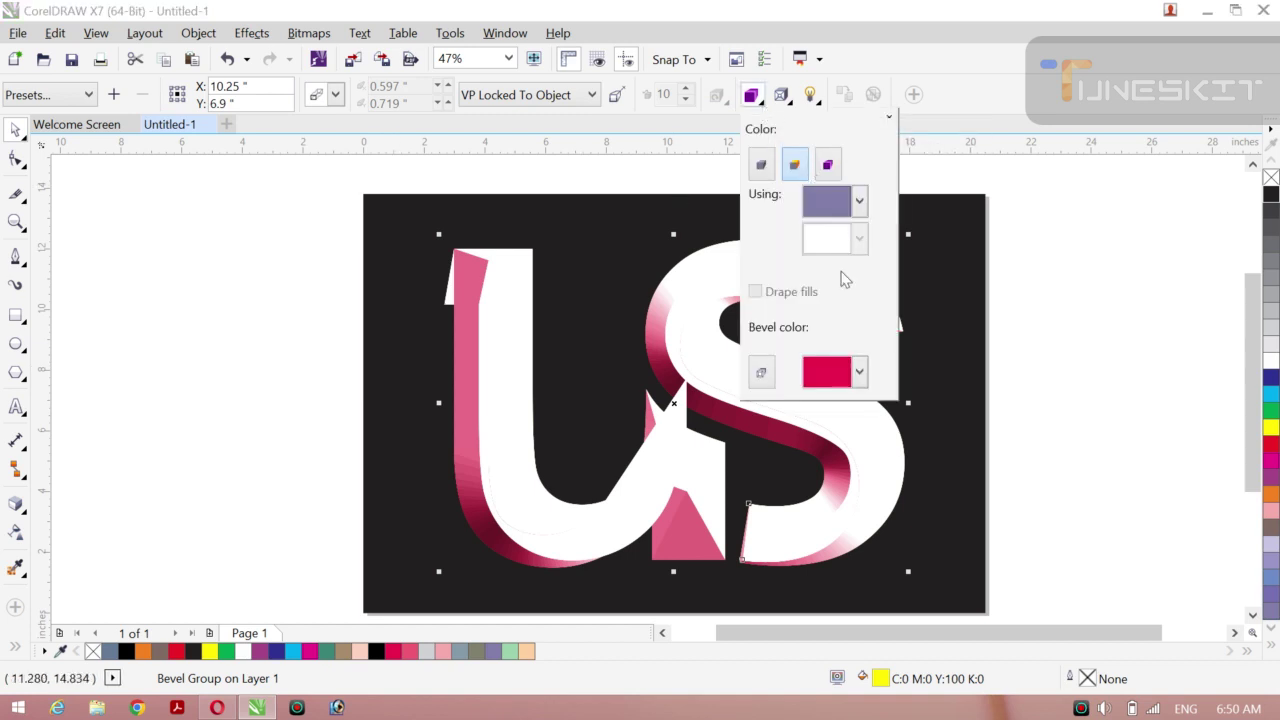
{"action": "left_click", "coordinate": [860, 203]}
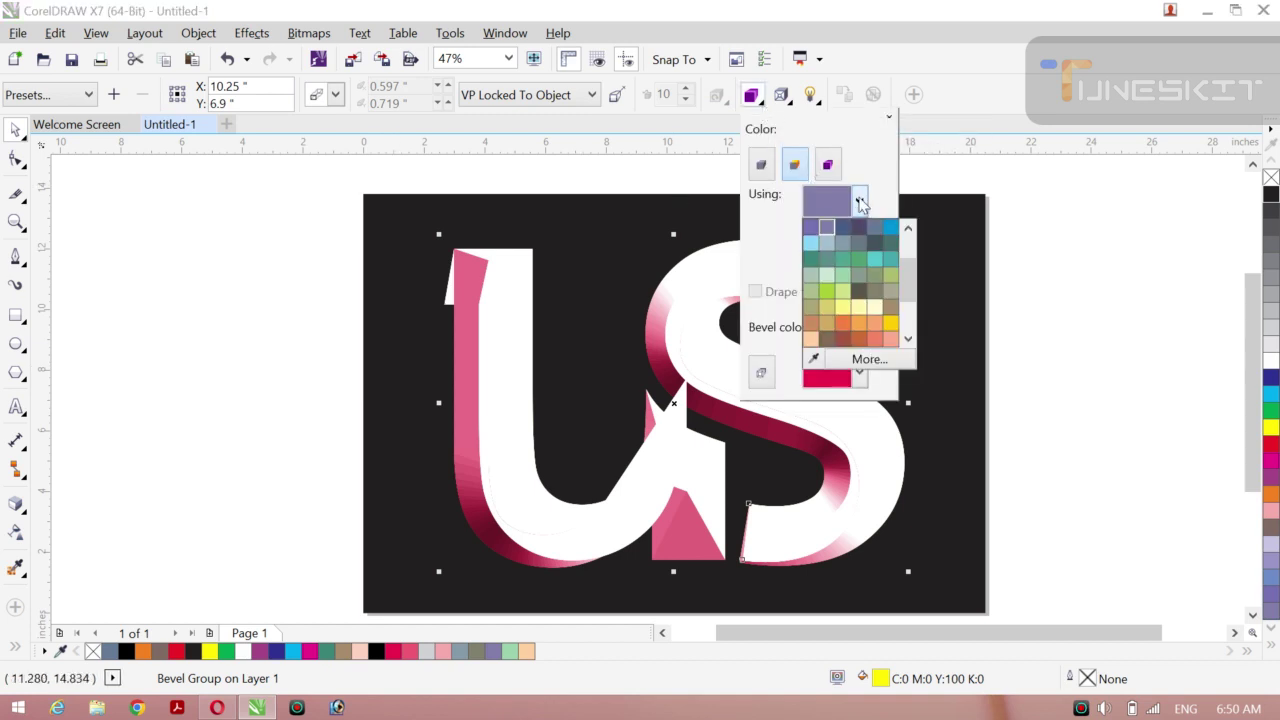
{"action": "left_click", "coordinate": [836, 270]}
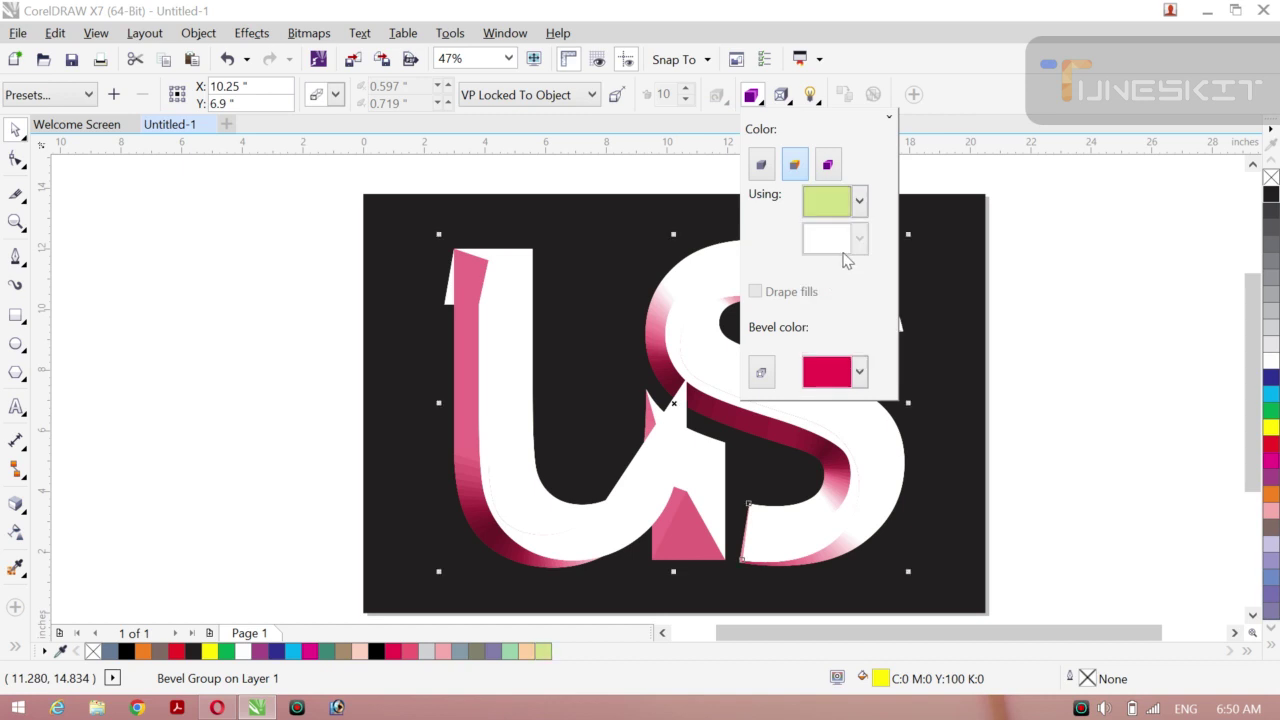
{"action": "left_click", "coordinate": [860, 203]}
{"action": "left_click", "coordinate": [860, 318]}
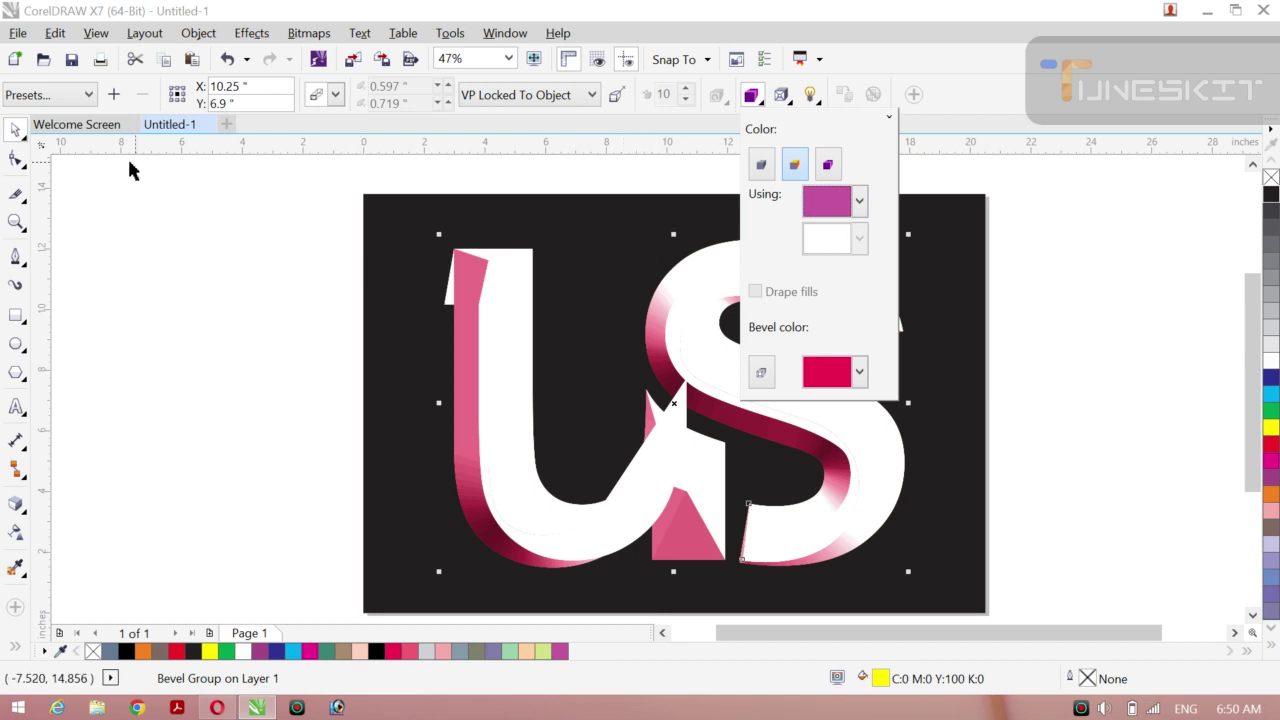
{"action": "left_click", "coordinate": [23, 141]}
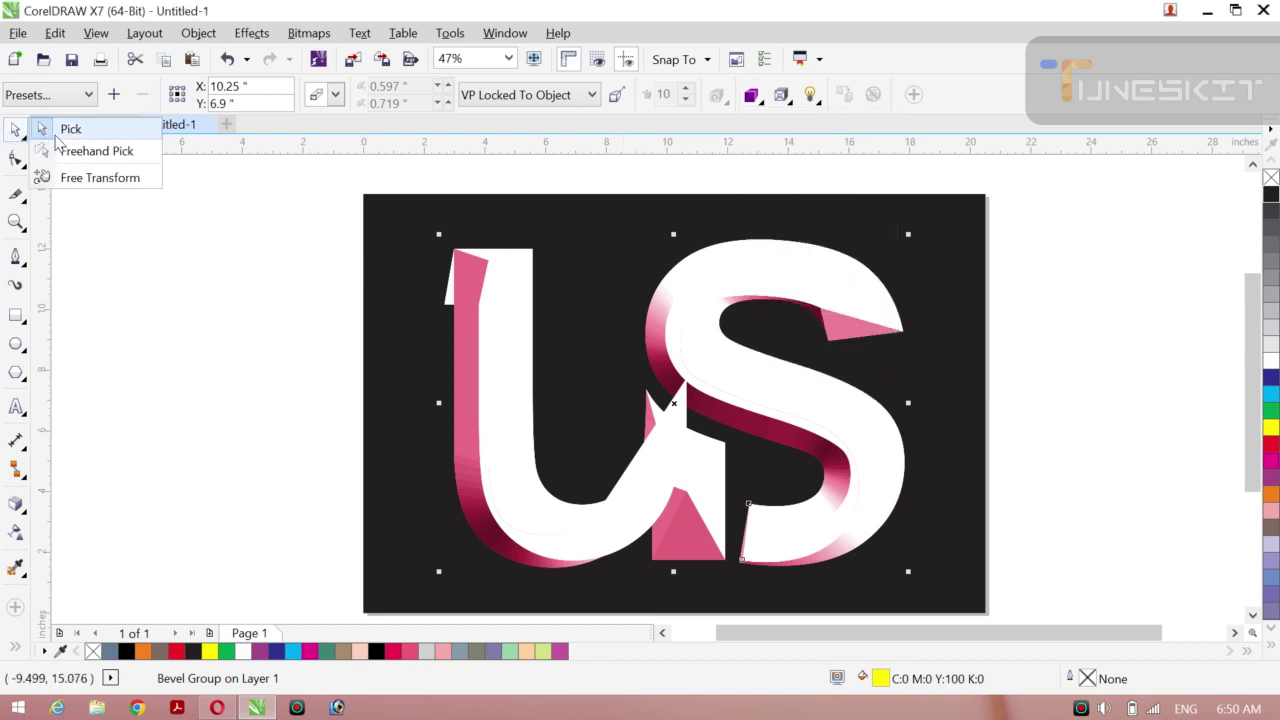
{"action": "left_click", "coordinate": [50, 127]}
{"action": "left_click", "coordinate": [170, 334]}
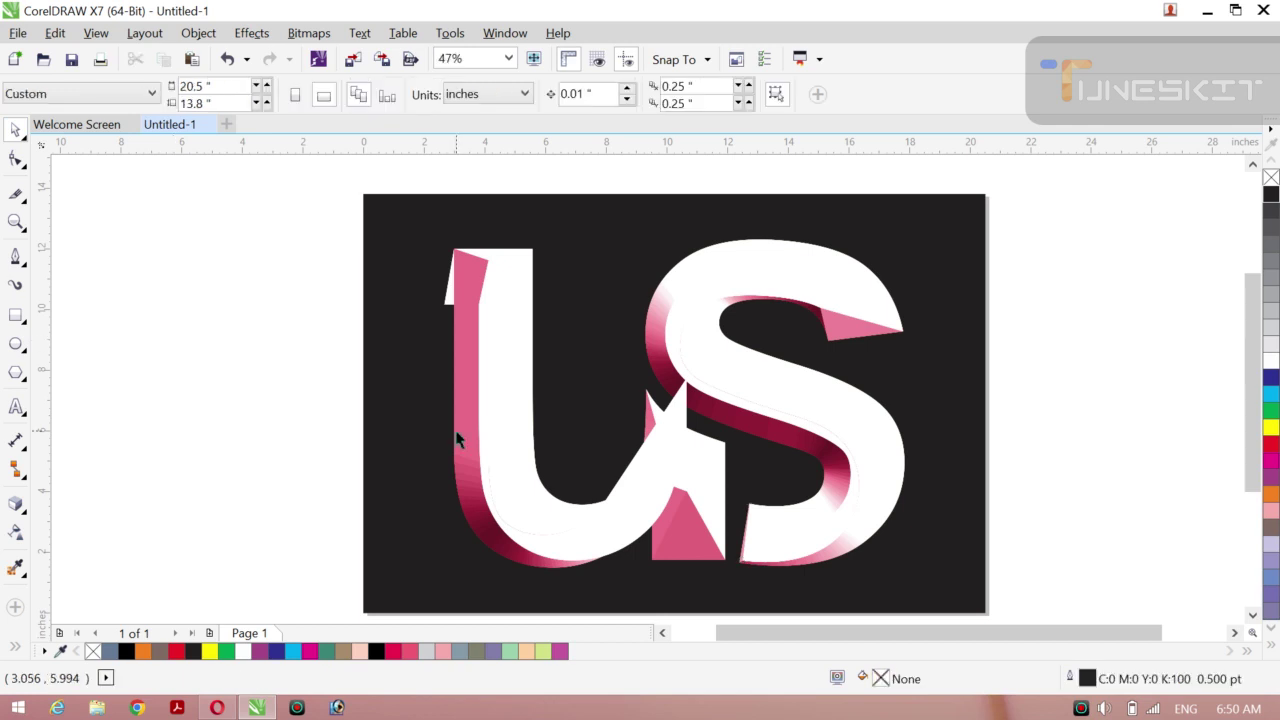
Try a yellow fill on the background rectangle, return it to black, and deselect it.
{"action": "left_click", "coordinate": [420, 450]}
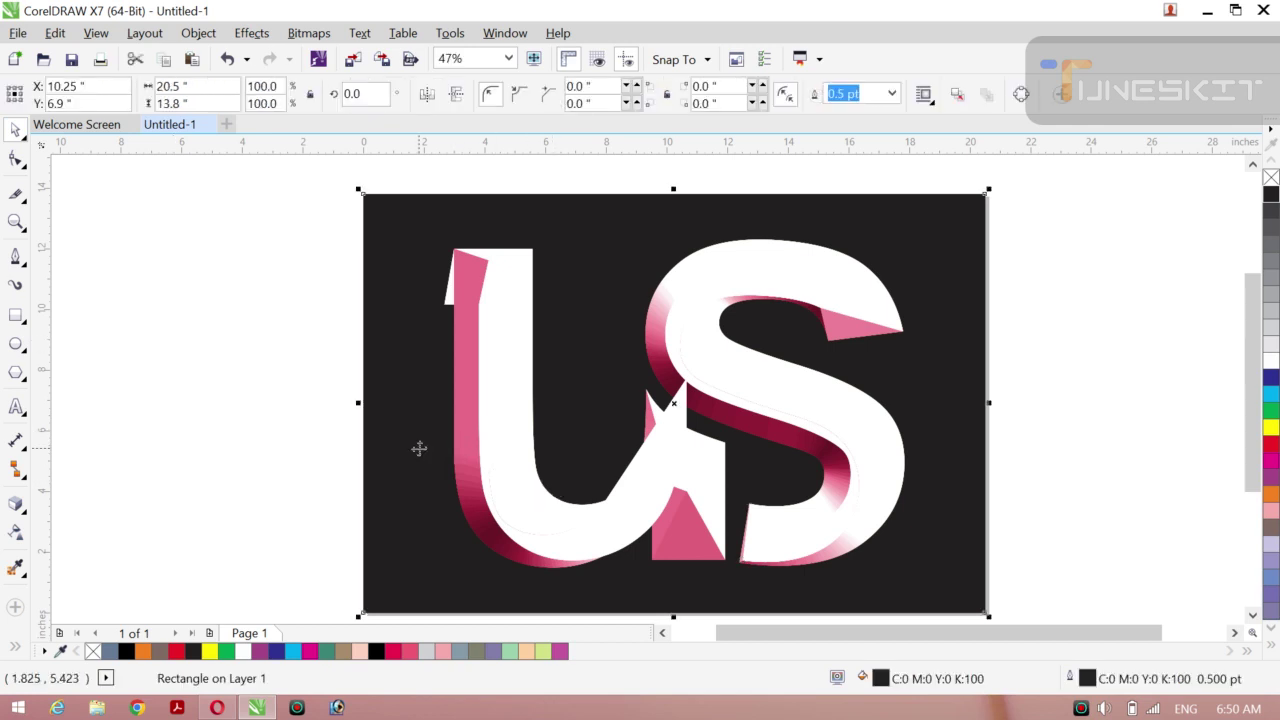
{"action": "left_click", "coordinate": [1270, 428]}
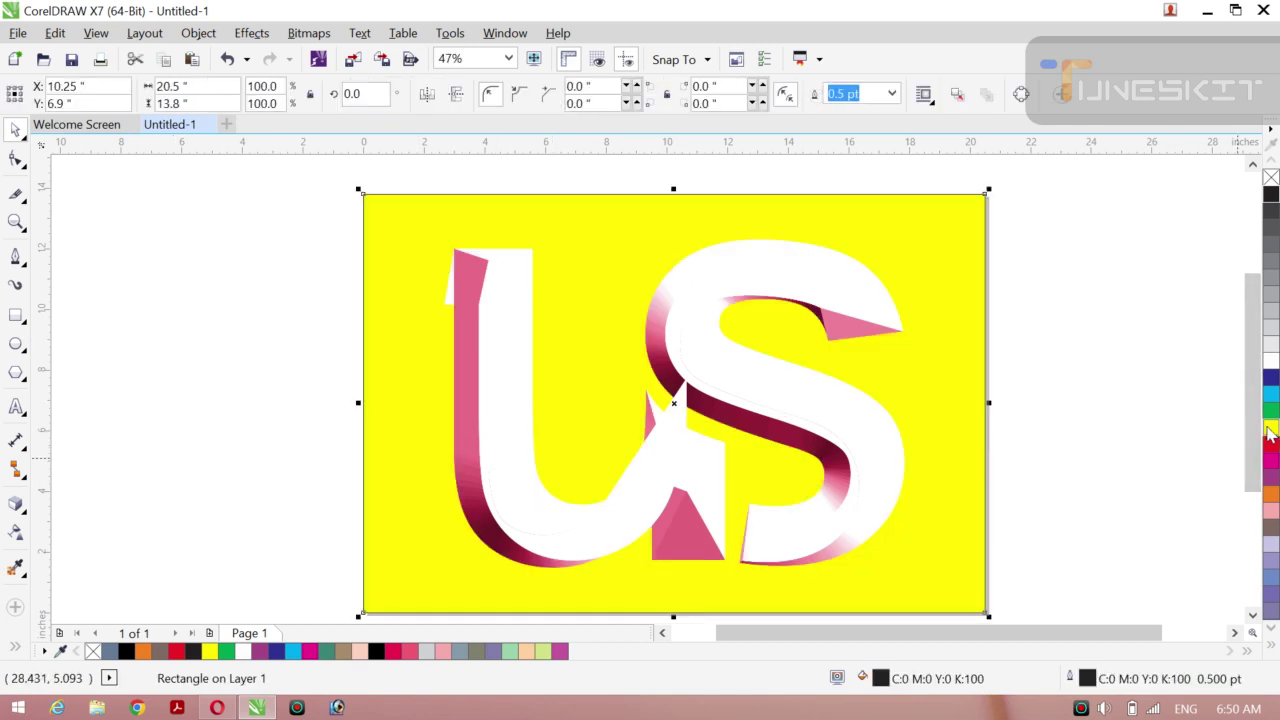
{"action": "left_click", "coordinate": [1271, 193]}
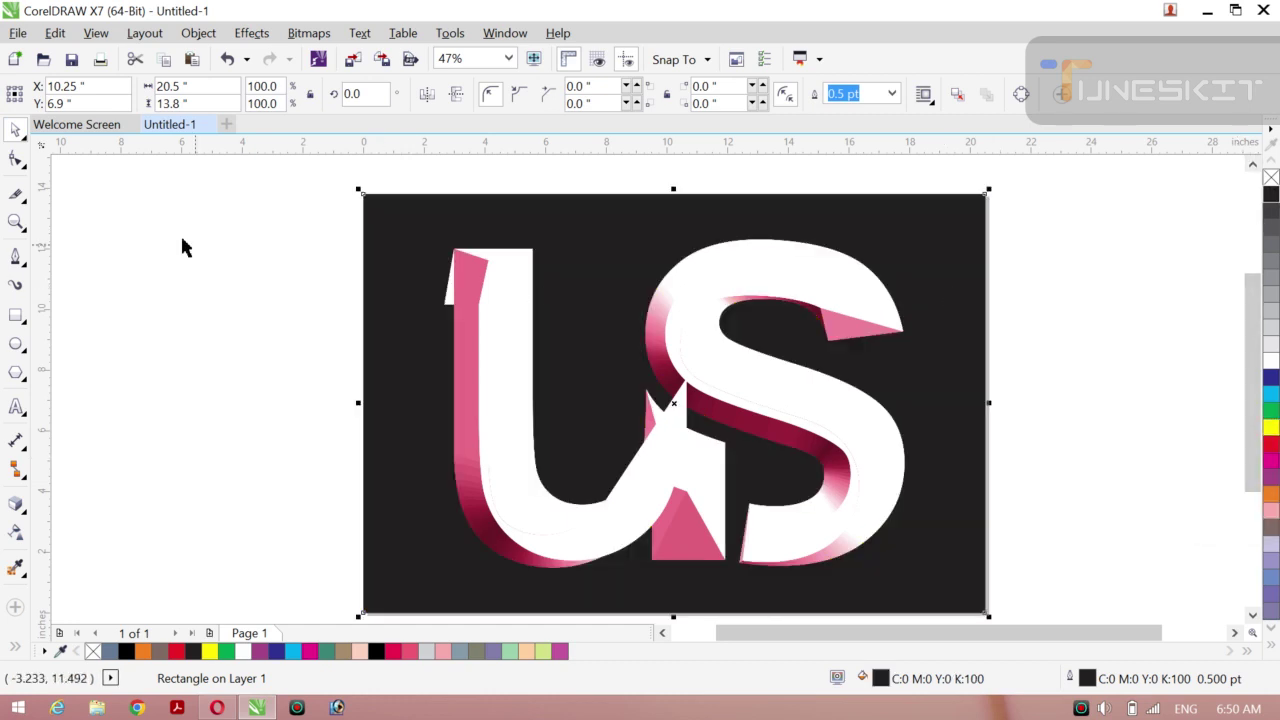
{"action": "left_click", "coordinate": [27, 145]}
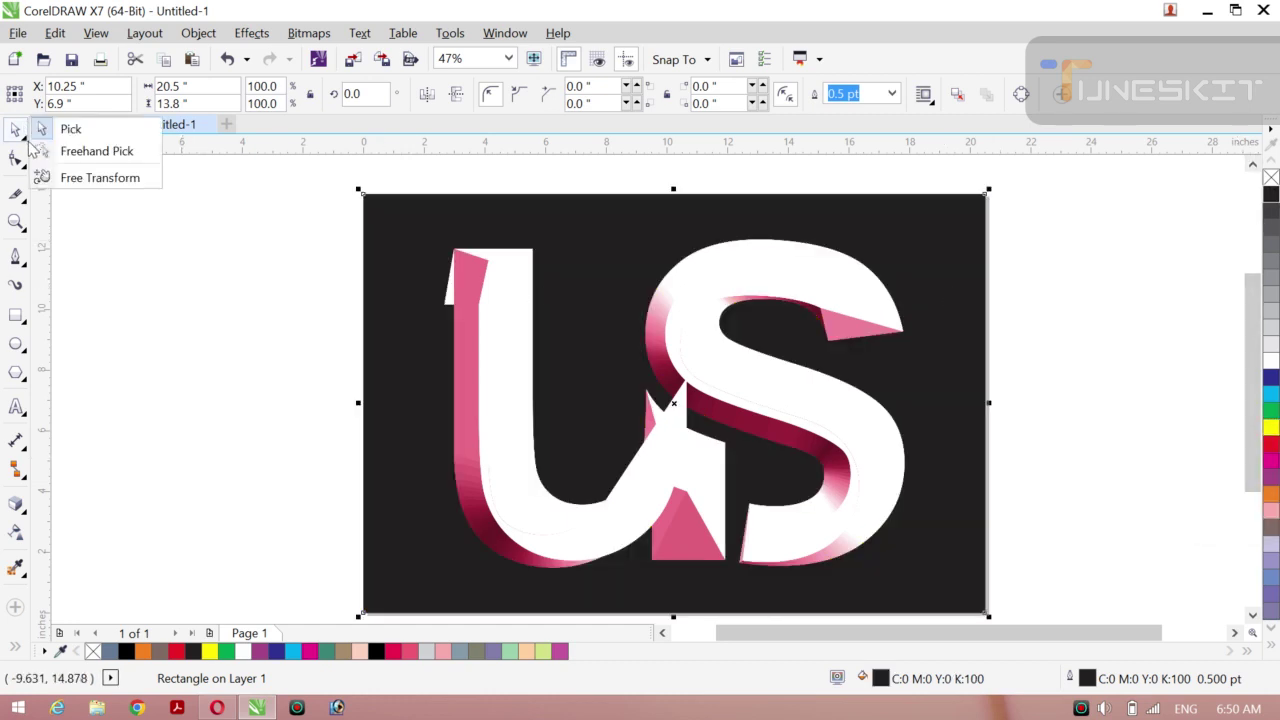
{"action": "left_click", "coordinate": [62, 127]}
{"action": "left_click", "coordinate": [165, 313]}
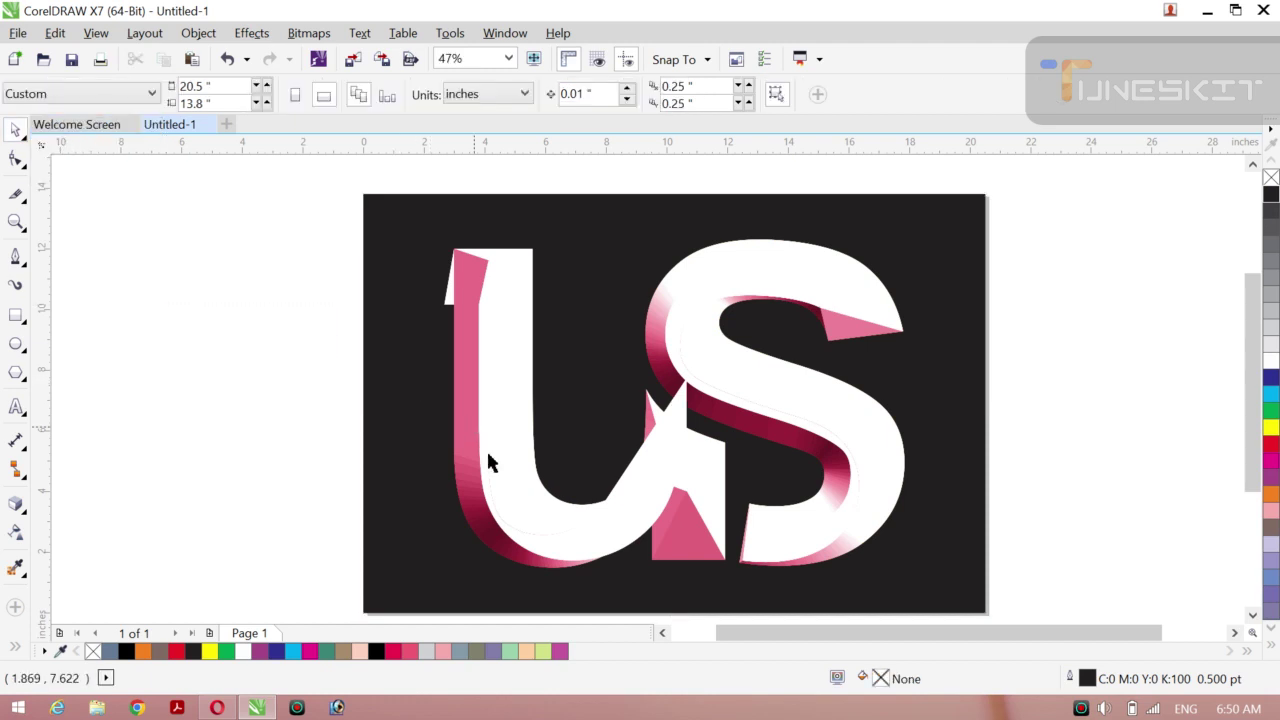
Break the logo's bevel group apart and delete the flat yellow letters separated from it.
{"action": "left_click", "coordinate": [494, 477]}
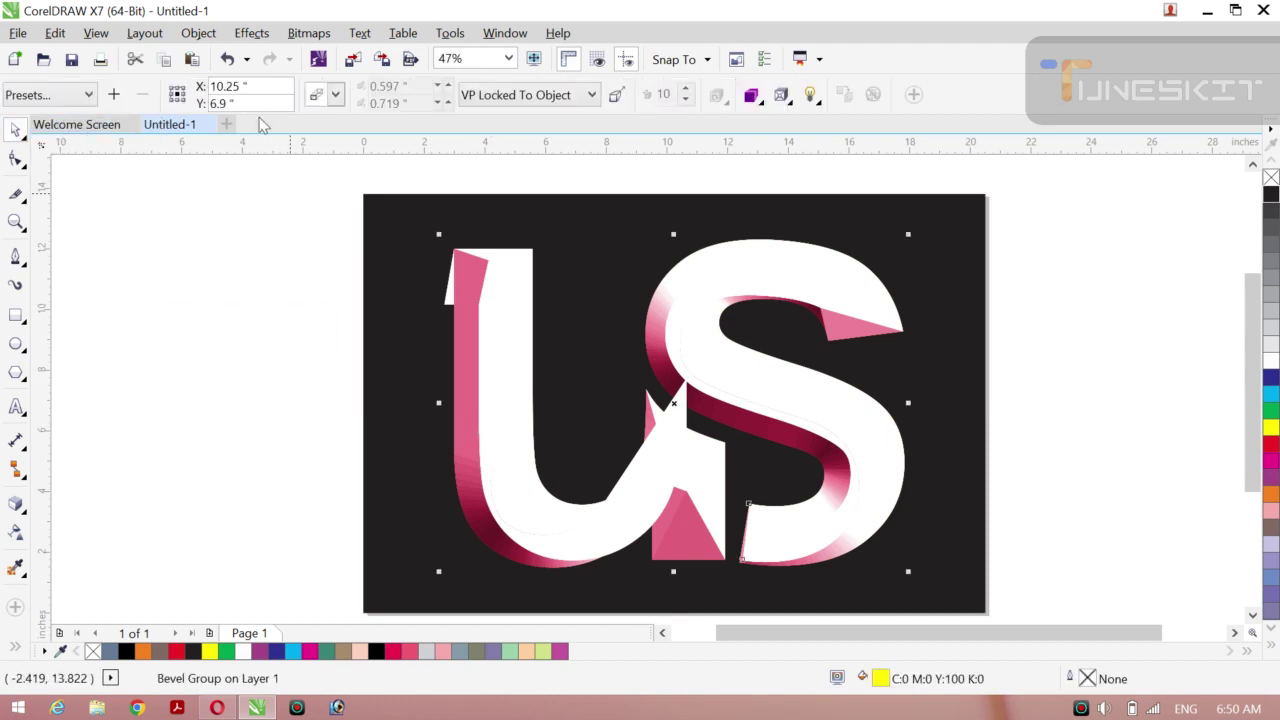
{"action": "left_click", "coordinate": [199, 33]}
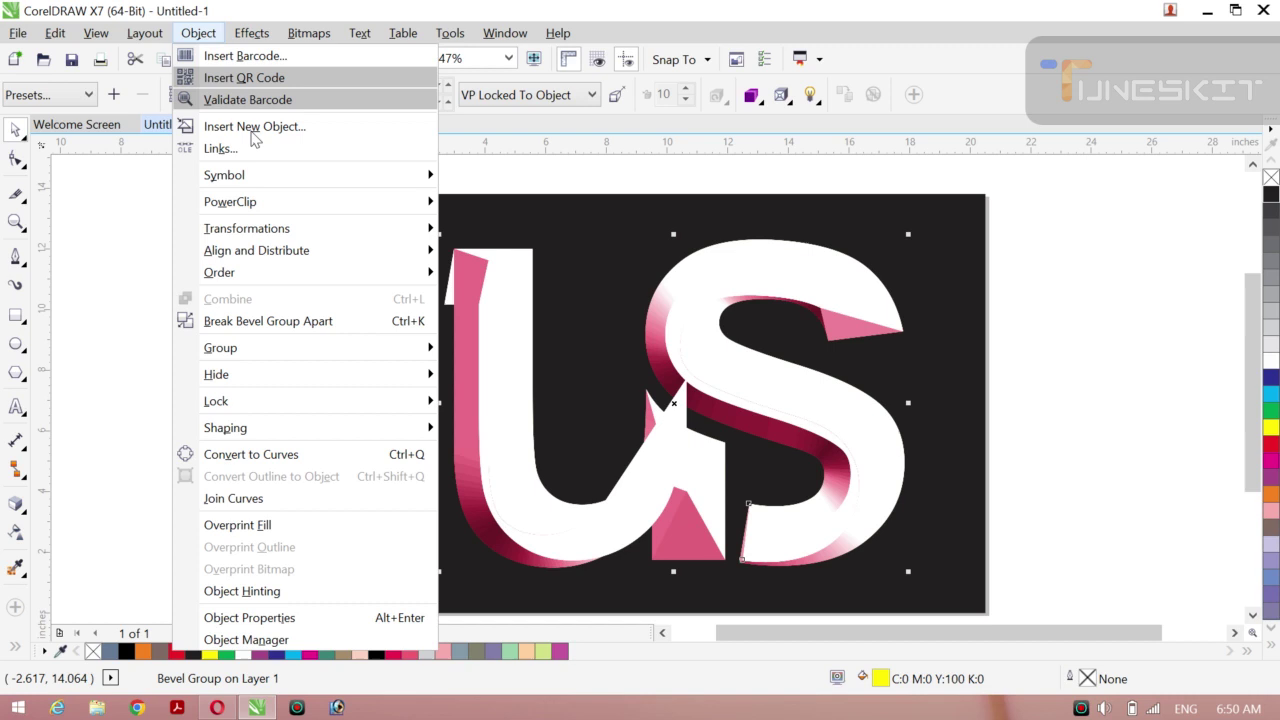
{"action": "left_click", "coordinate": [309, 328]}
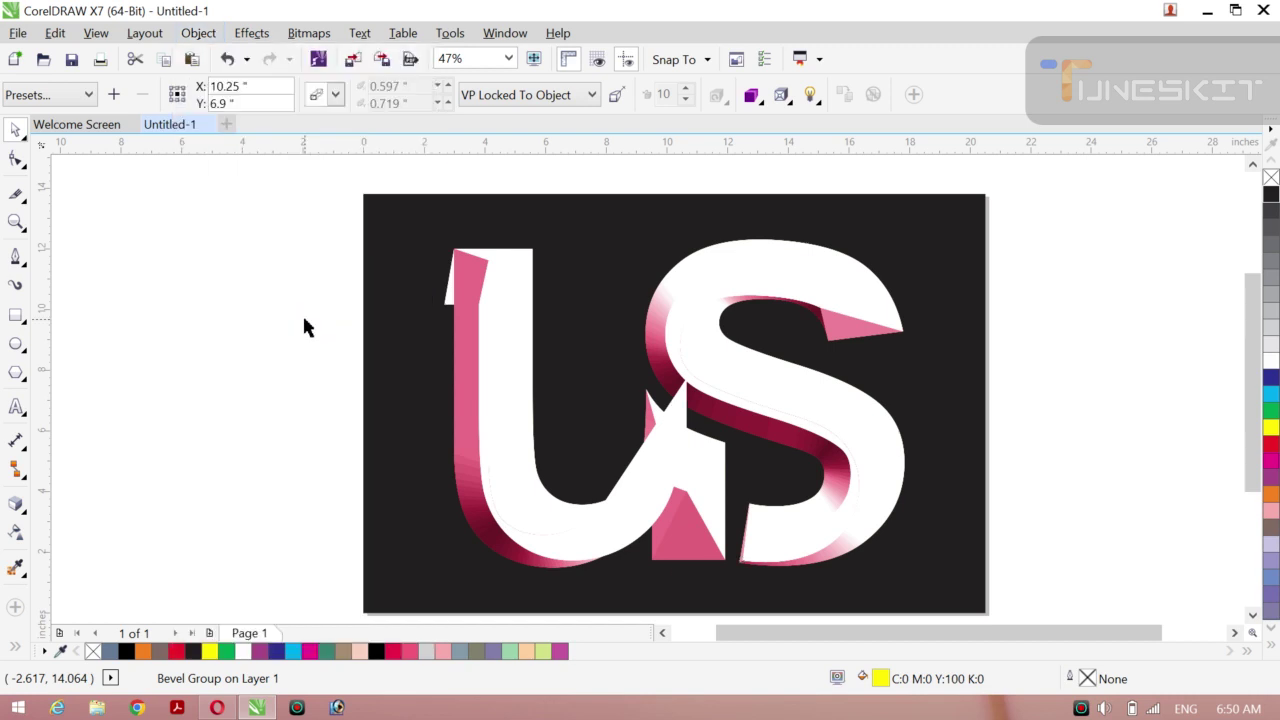
{"action": "left_click", "coordinate": [278, 403]}
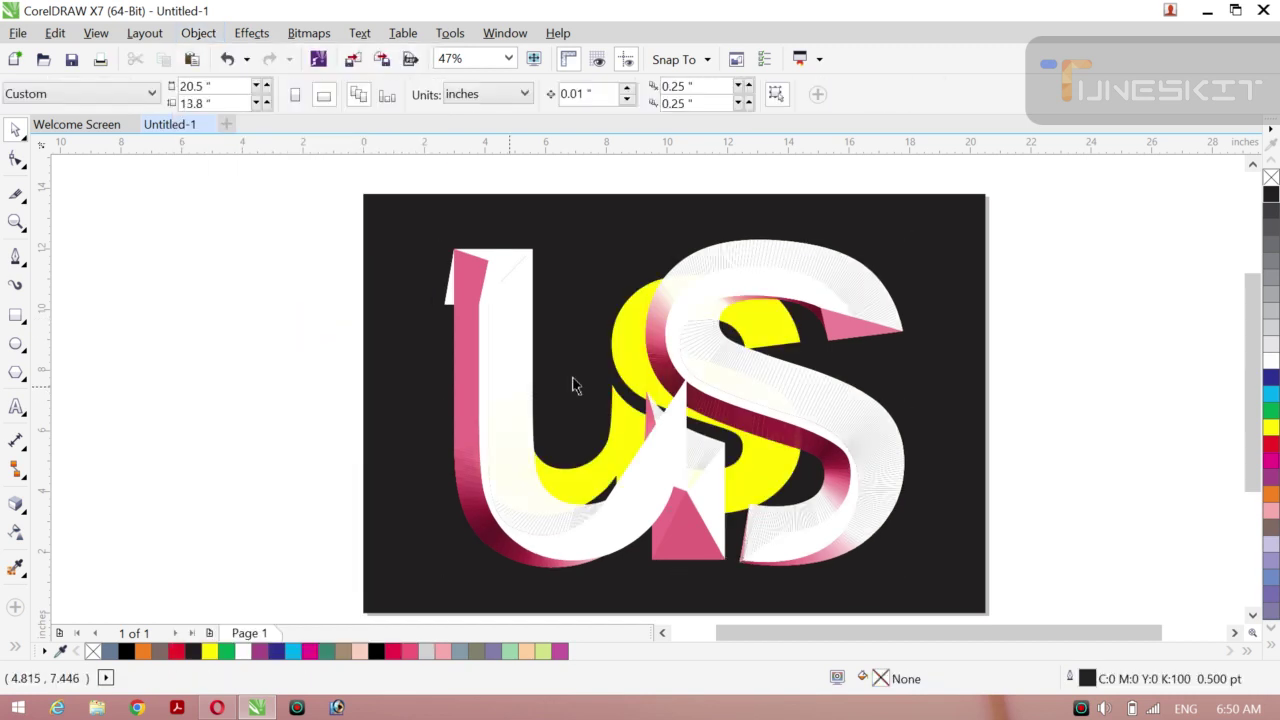
{"action": "left_click", "coordinate": [625, 358]}
{"action": "key", "text": "Delete"}
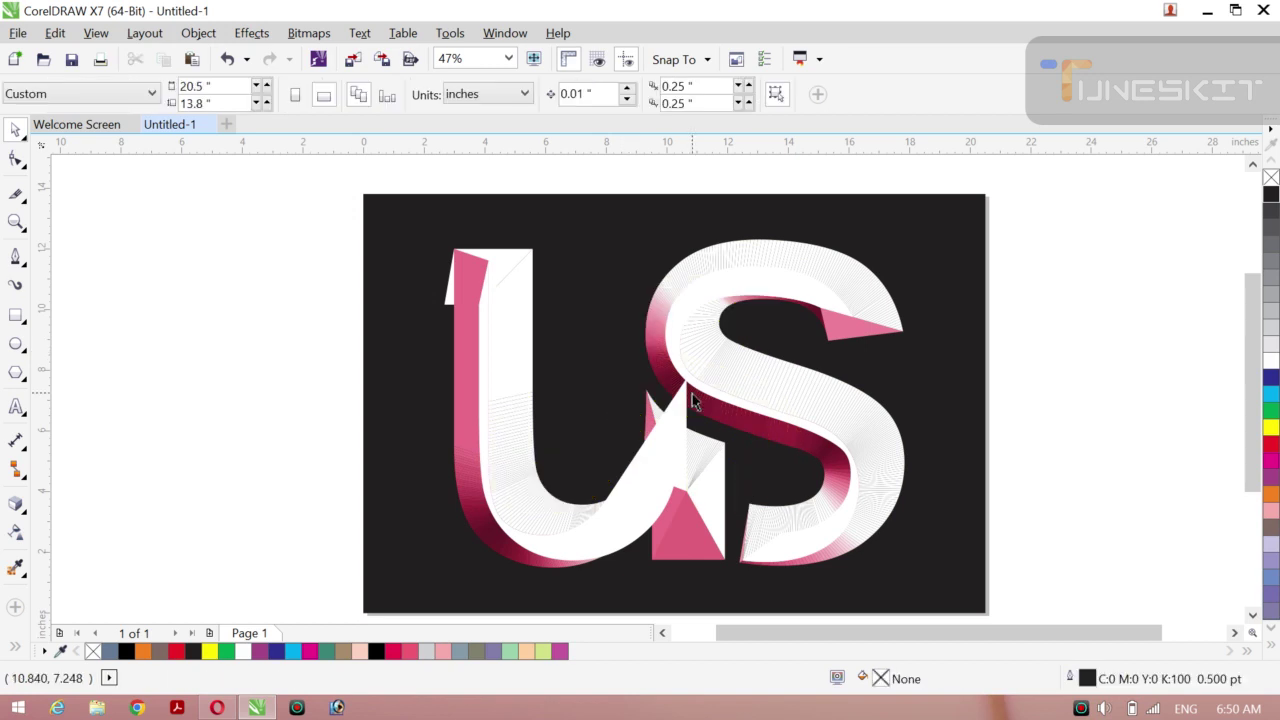
Ungroup the remaining bevel pieces and weld them all into a single curve.
{"action": "left_click", "coordinate": [754, 388]}
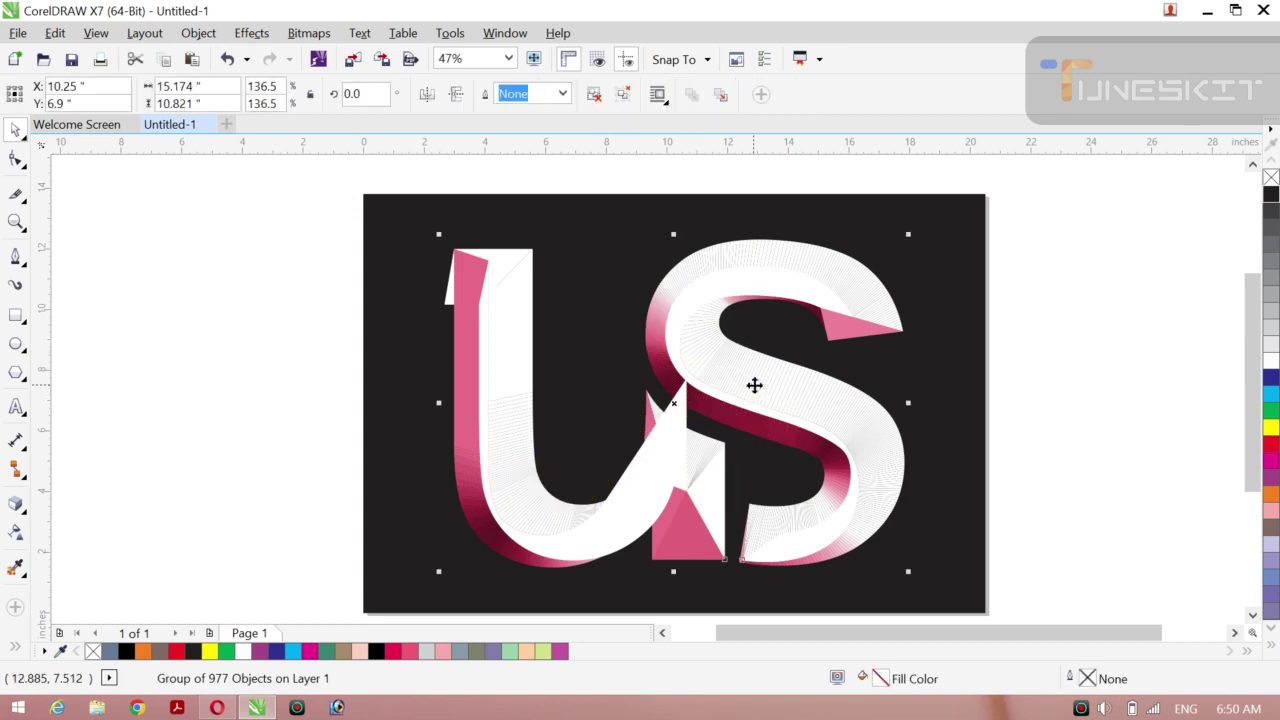
{"action": "right_click", "coordinate": [754, 385]}
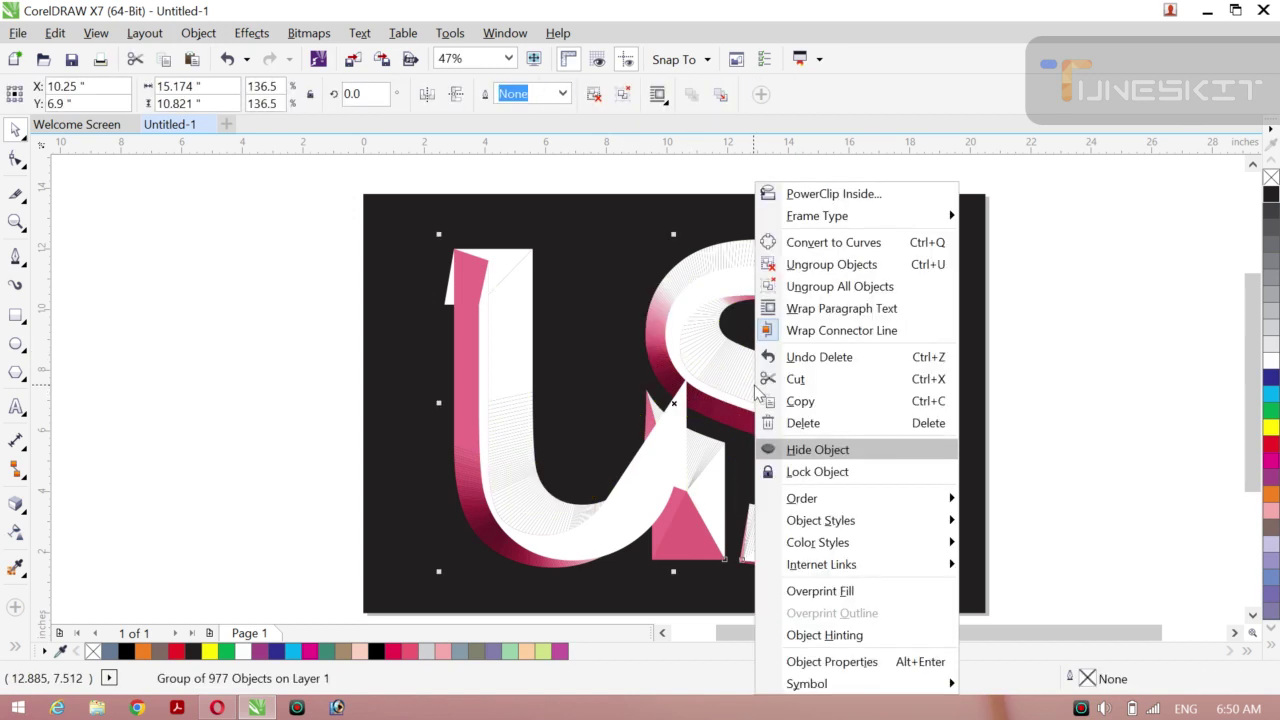
{"action": "left_click", "coordinate": [855, 265]}
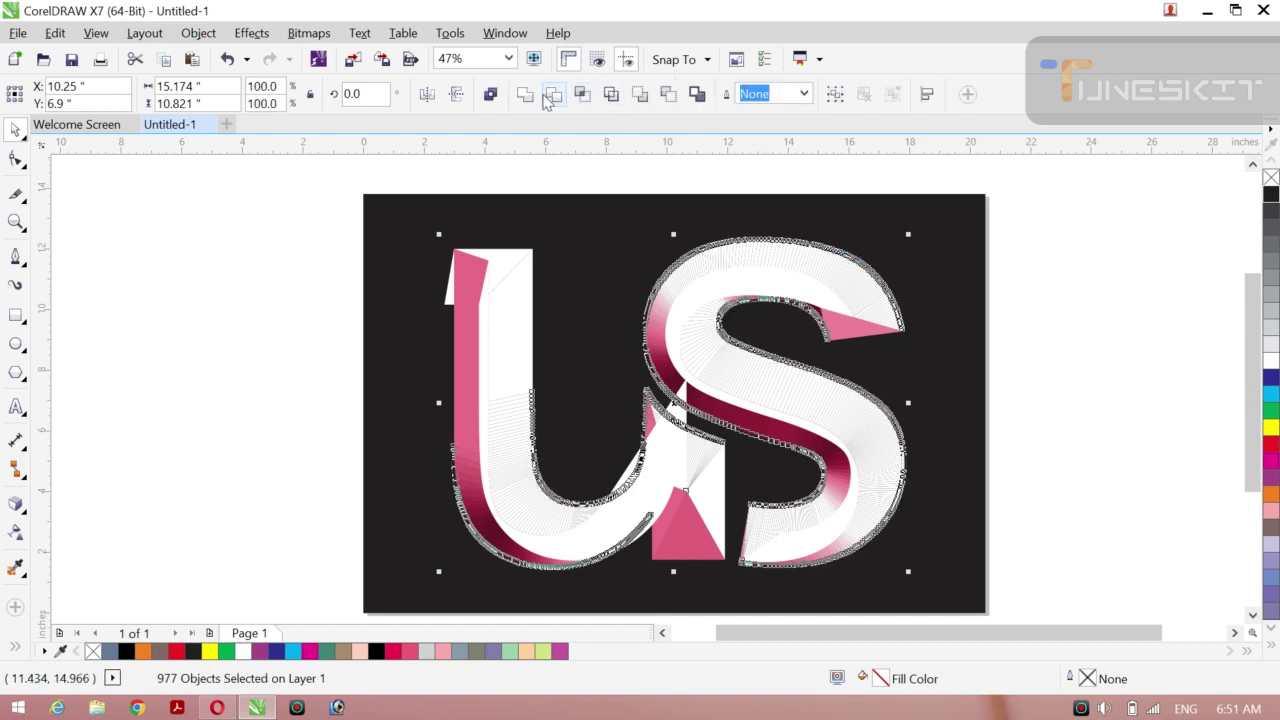
{"action": "left_click", "coordinate": [524, 94]}
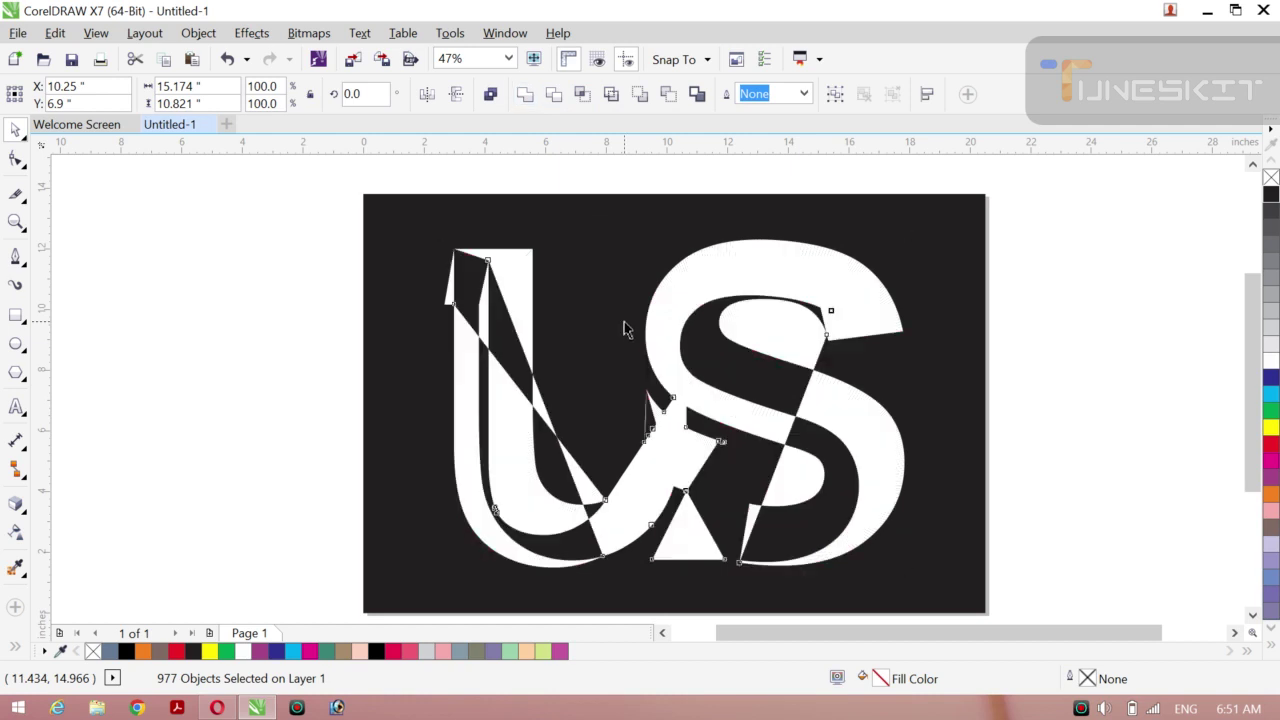
{"action": "left_click", "coordinate": [296, 428]}
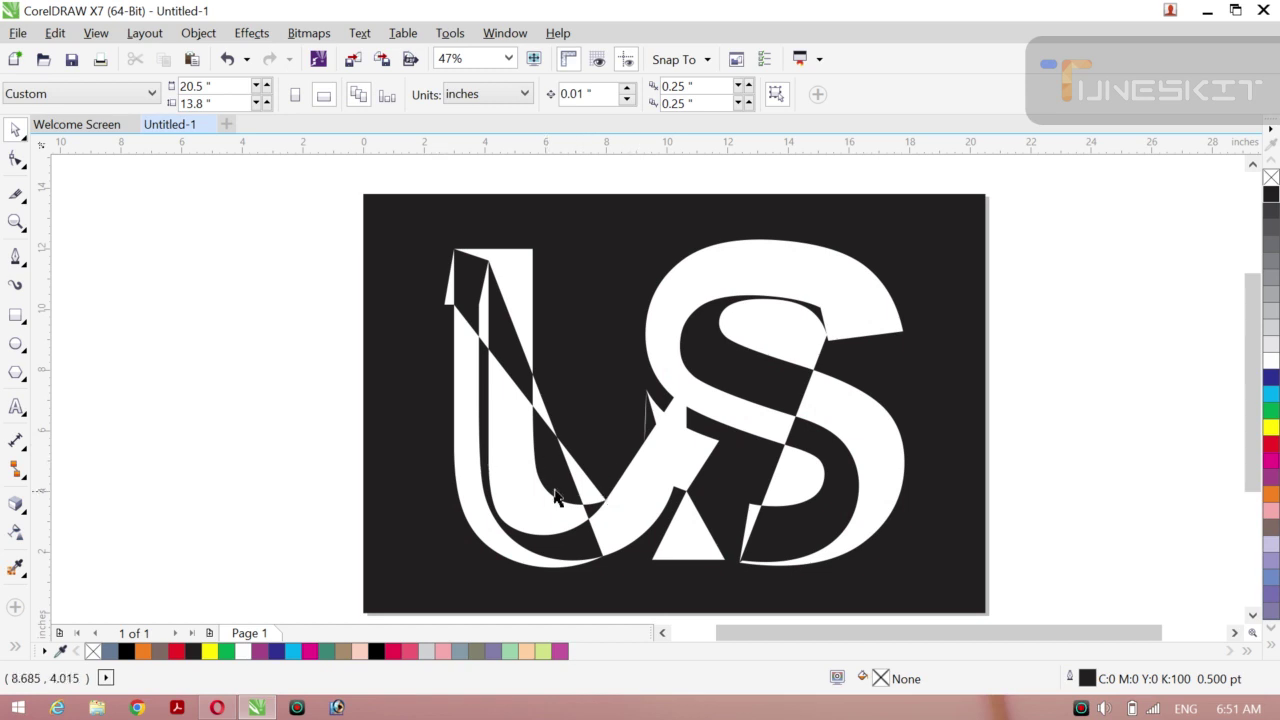
Apply a linear fountain fill from white at the u to red at the s, and extend both ends of the gradient outward.
{"action": "left_click", "coordinate": [503, 483]}
{"action": "key", "text": "g"}
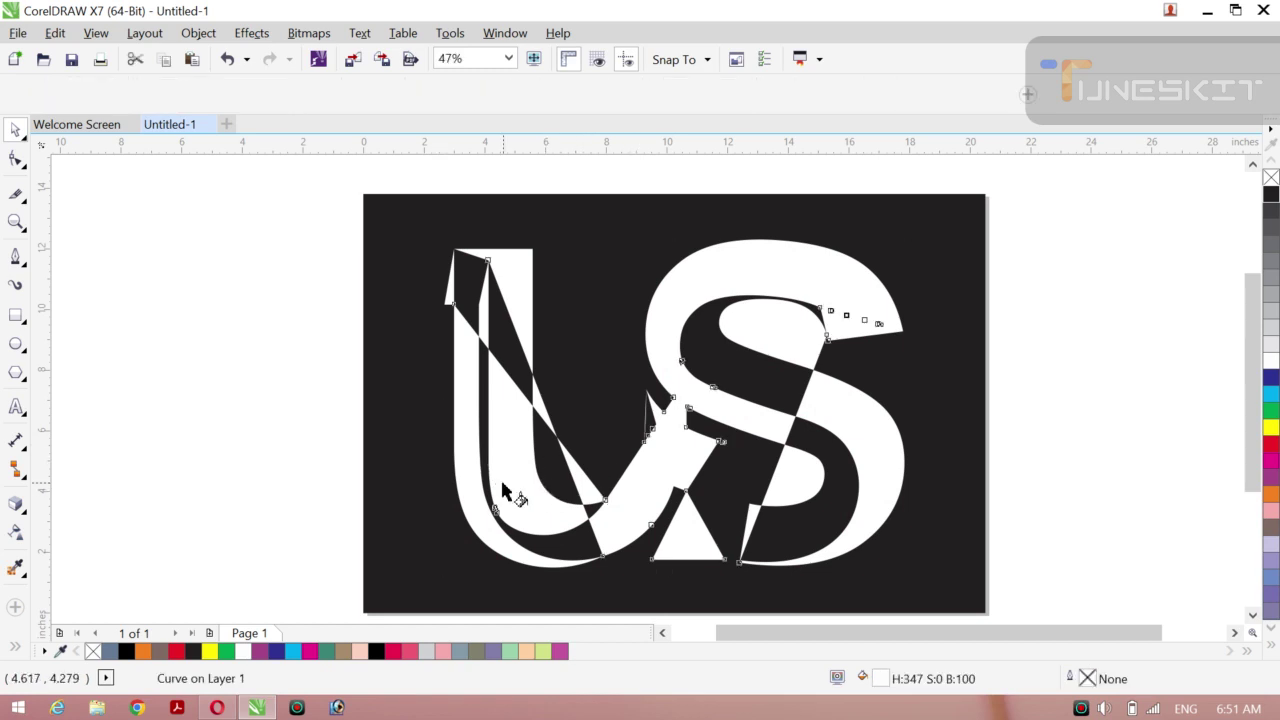
{"action": "left_click_drag", "start_coordinate": [490, 360], "coordinate": [804, 472]}
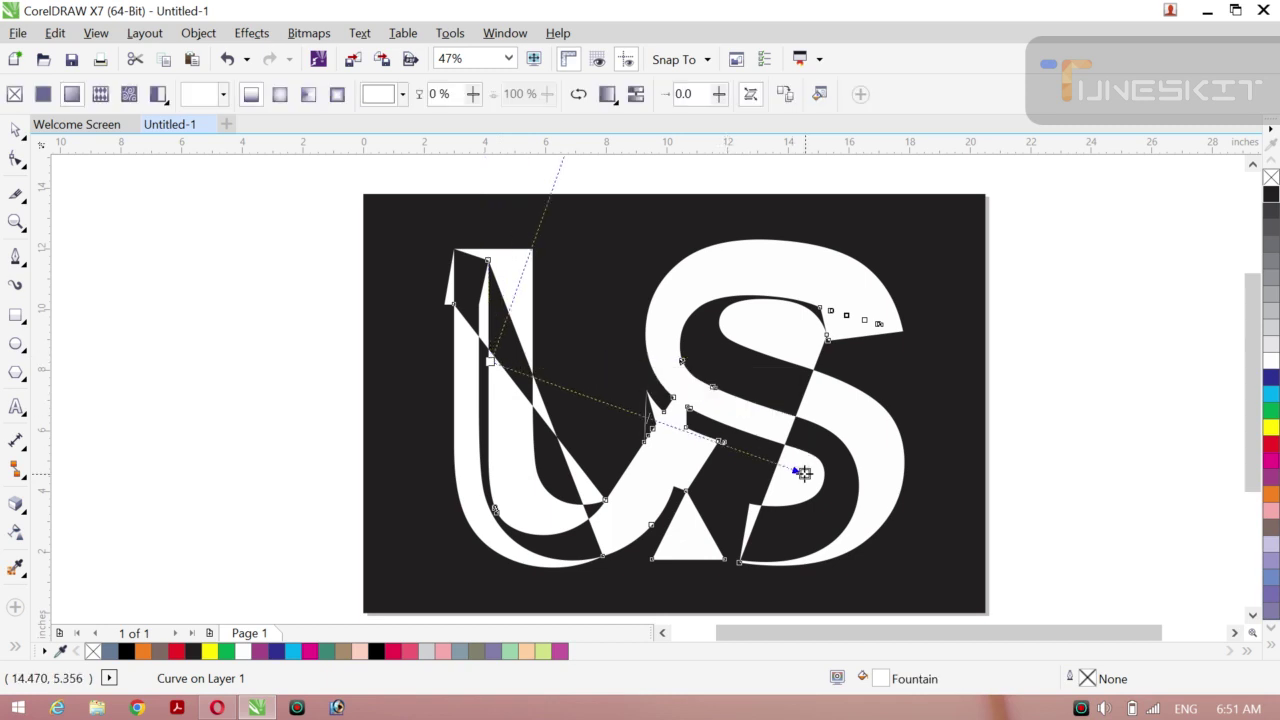
{"action": "left_click", "coordinate": [1250, 428]}
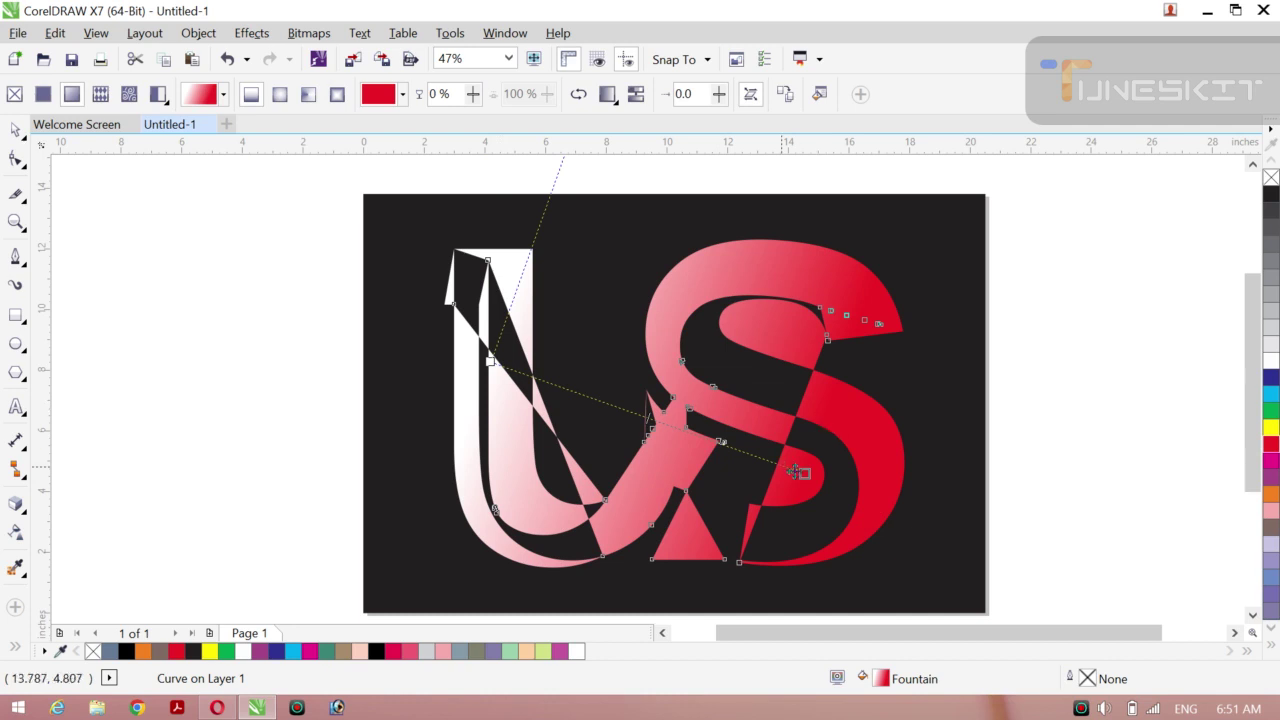
{"action": "left_click_drag", "start_coordinate": [804, 472], "coordinate": [833, 432]}
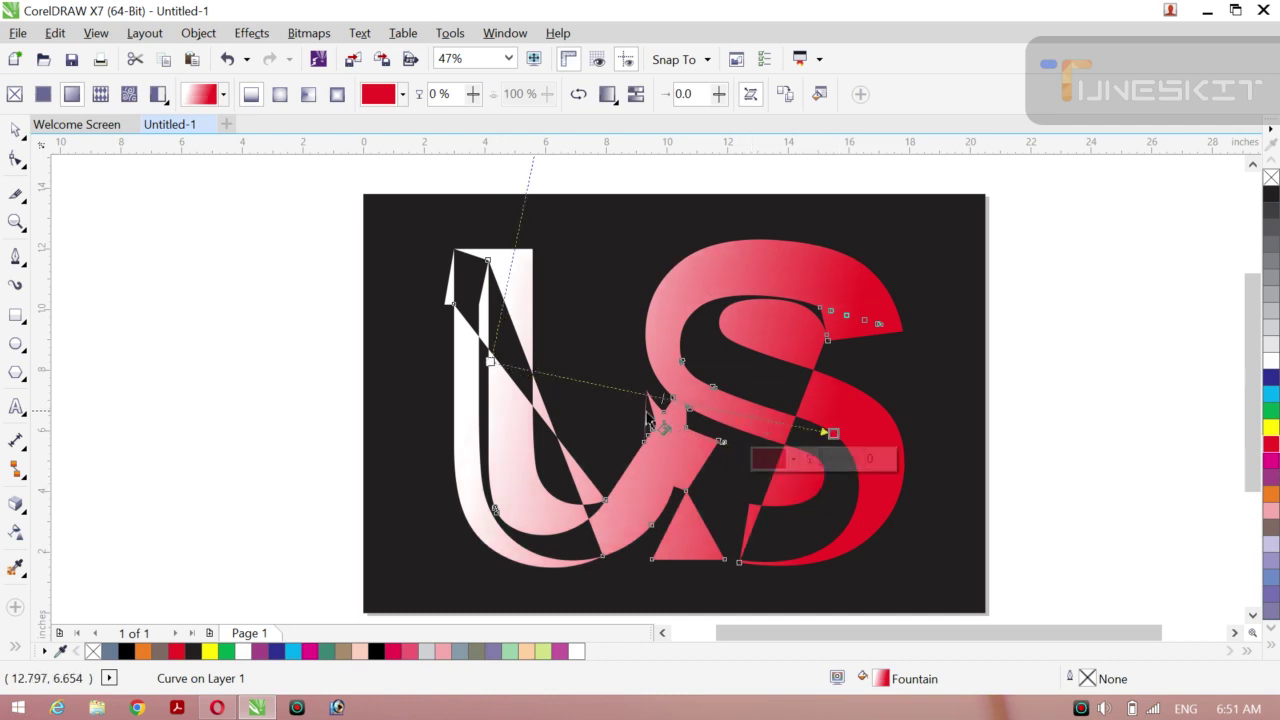
{"action": "left_click_drag", "start_coordinate": [491, 363], "coordinate": [430, 362]}
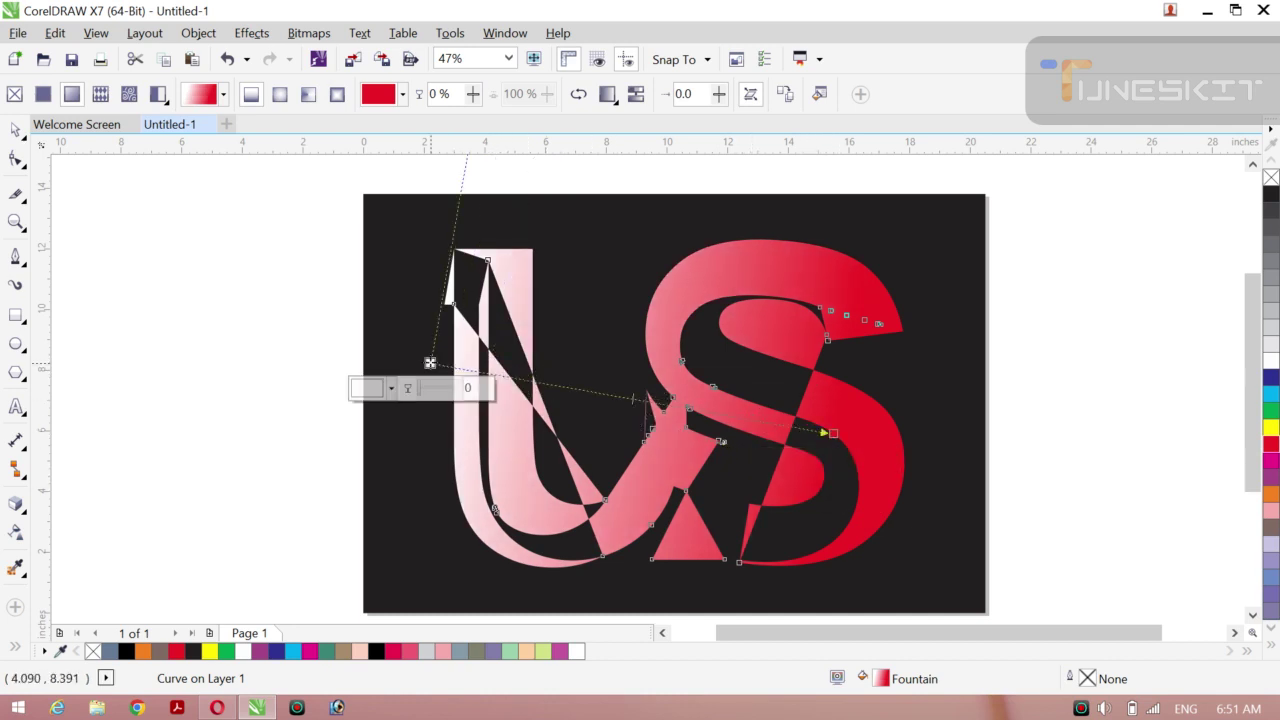
Try green as the gradient's starting colour at the u end of the logo.
{"action": "left_click", "coordinate": [1271, 411]}
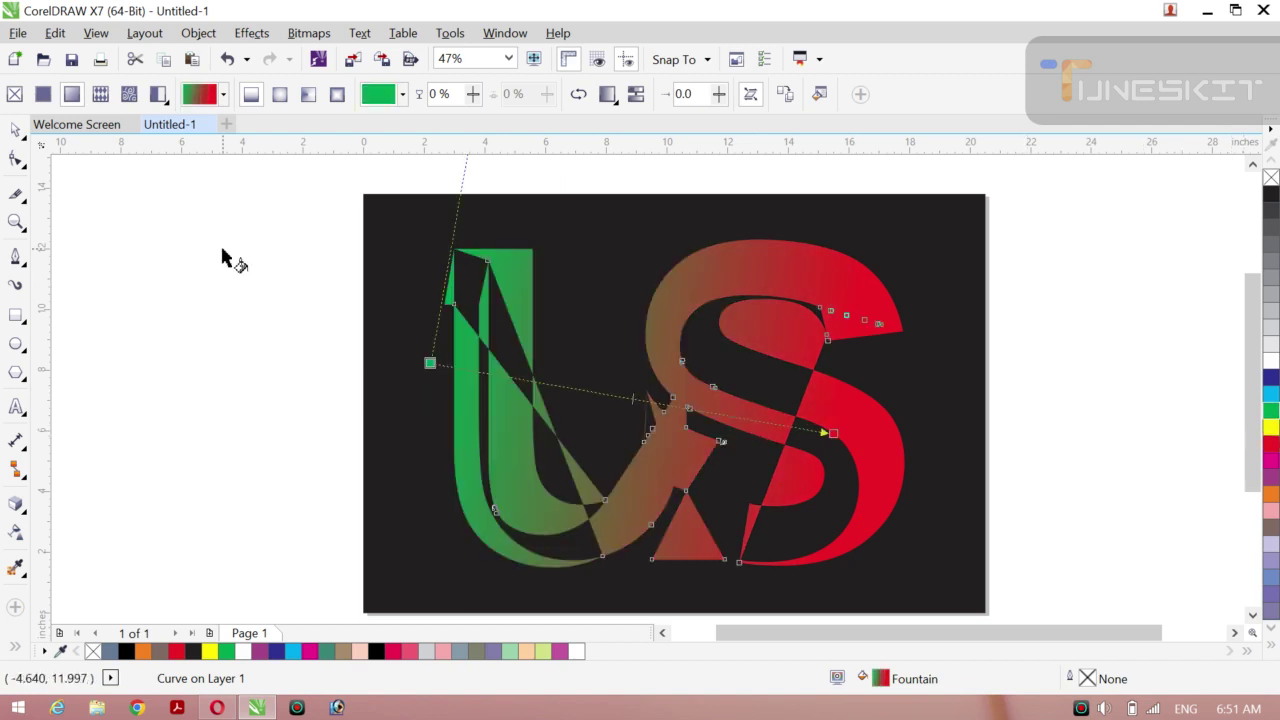
{"action": "left_click", "coordinate": [30, 136]}
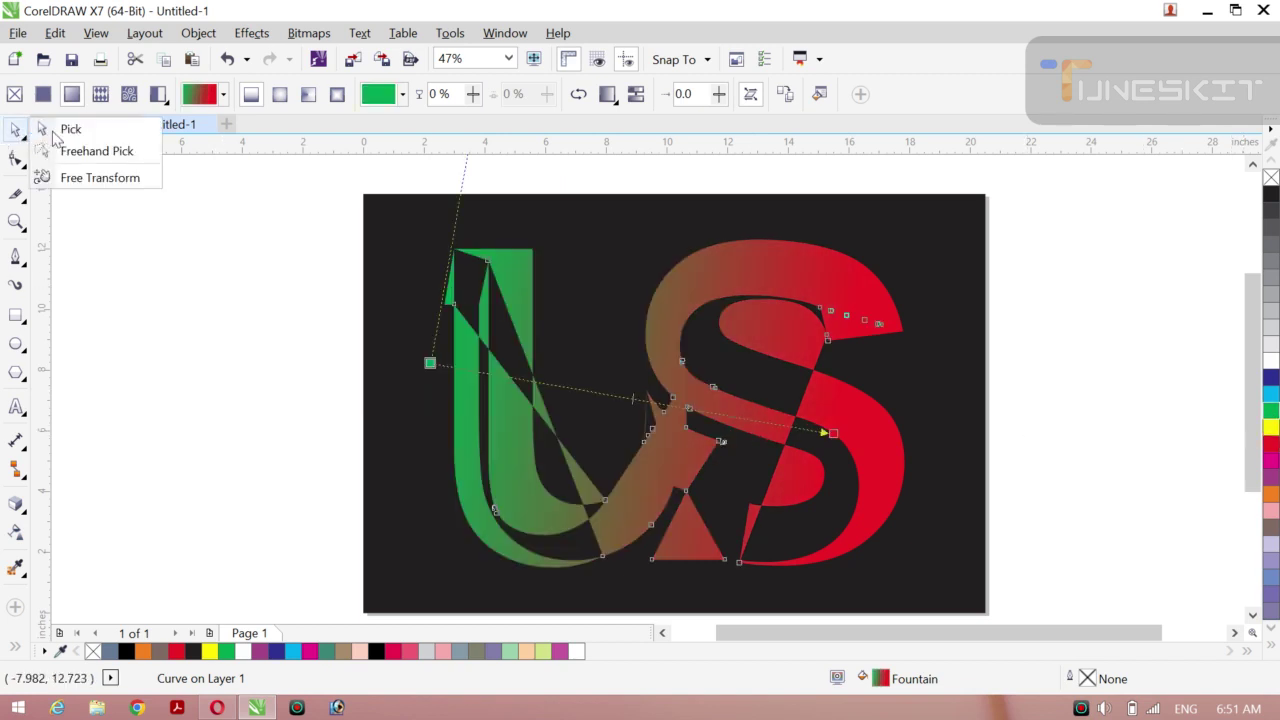
{"action": "left_click", "coordinate": [68, 138]}
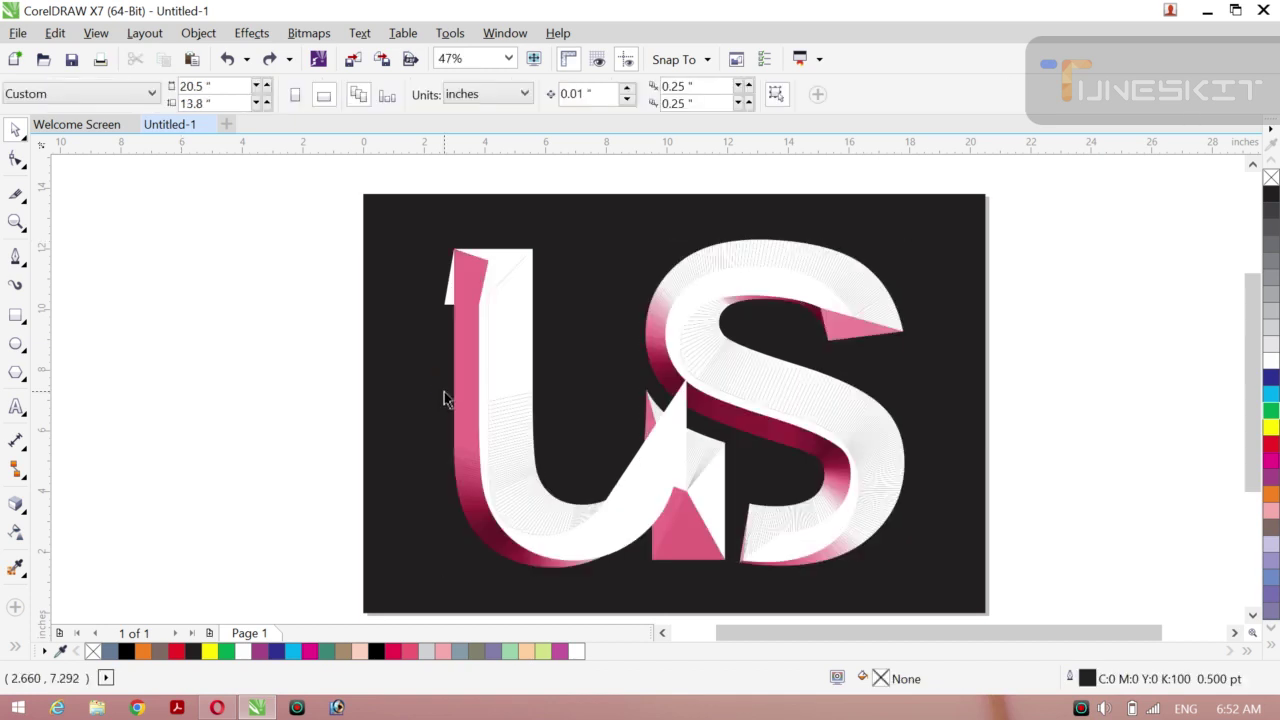
Undo the gradient, weld, ungrouping and deletion until the logo is an intact white and pink bevel group again.
{"action": "left_click", "coordinate": [446, 398]}
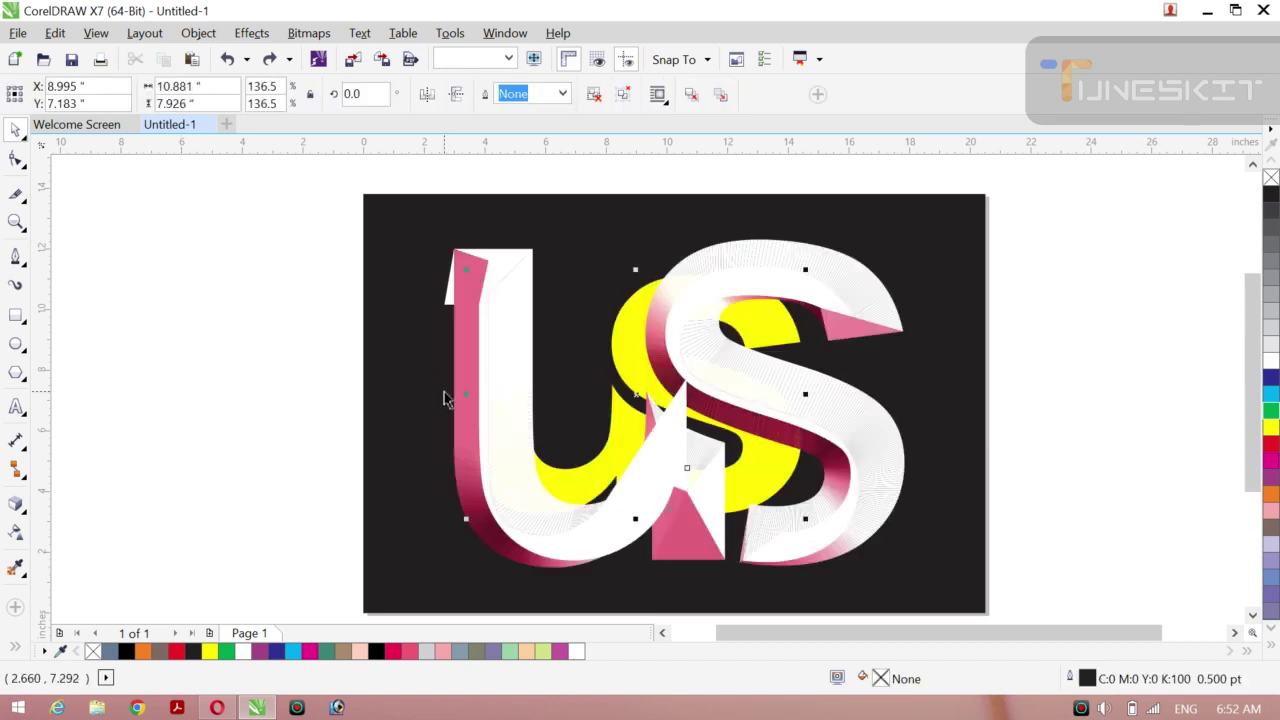
{"action": "left_click", "coordinate": [446, 398]}
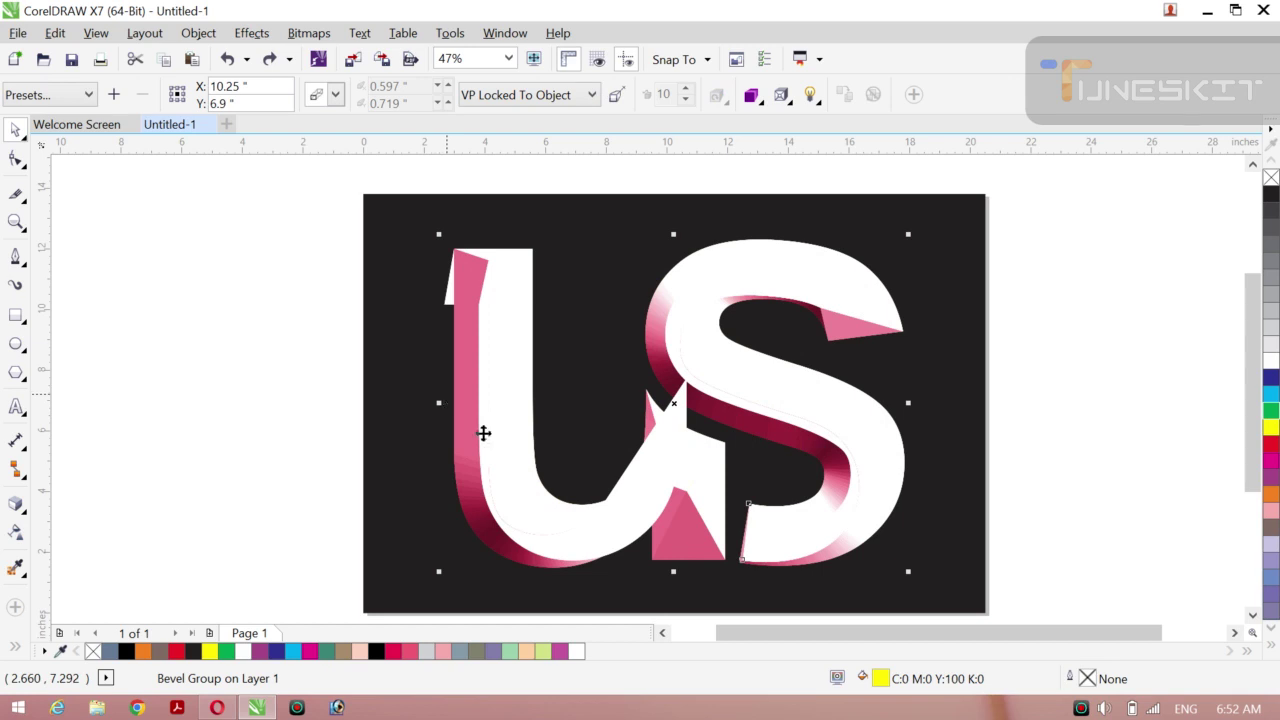
{"action": "left_click", "coordinate": [186, 355]}
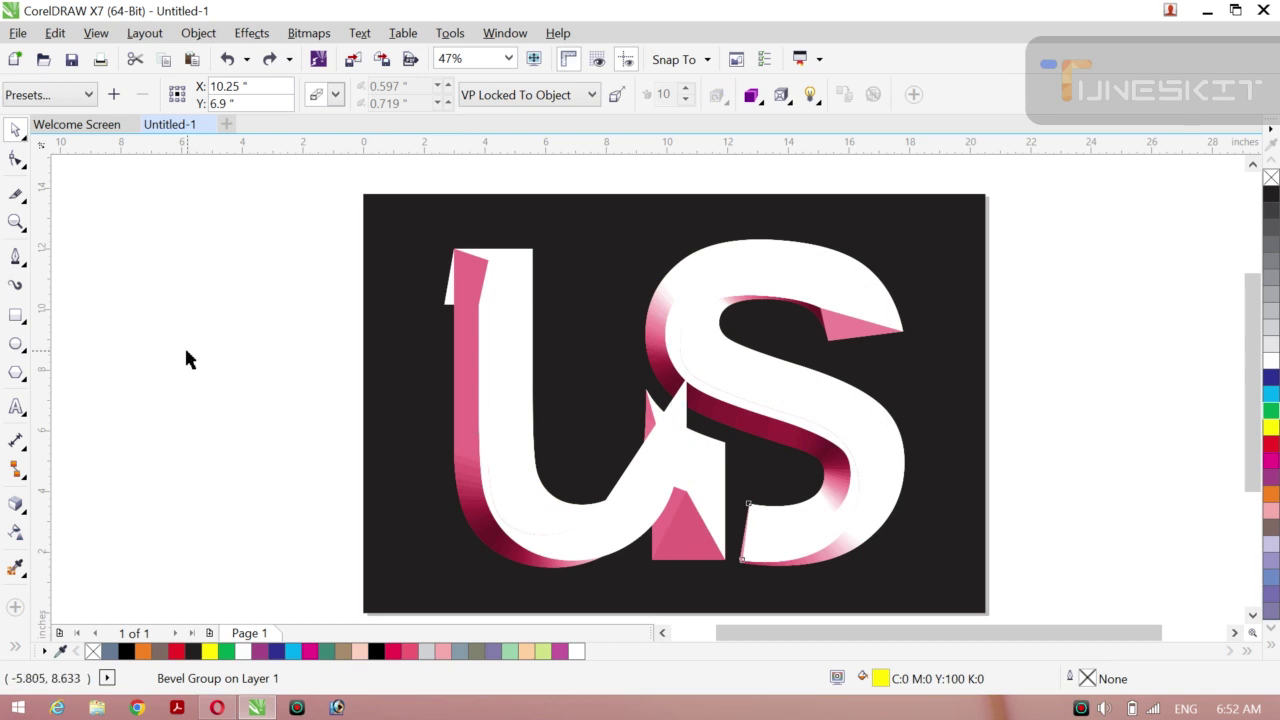
Try to move the restored bevel logo upward on the background.
{"action": "left_click", "coordinate": [488, 408]}
{"action": "left_click_drag", "start_coordinate": [490, 400], "coordinate": [492, 337]}
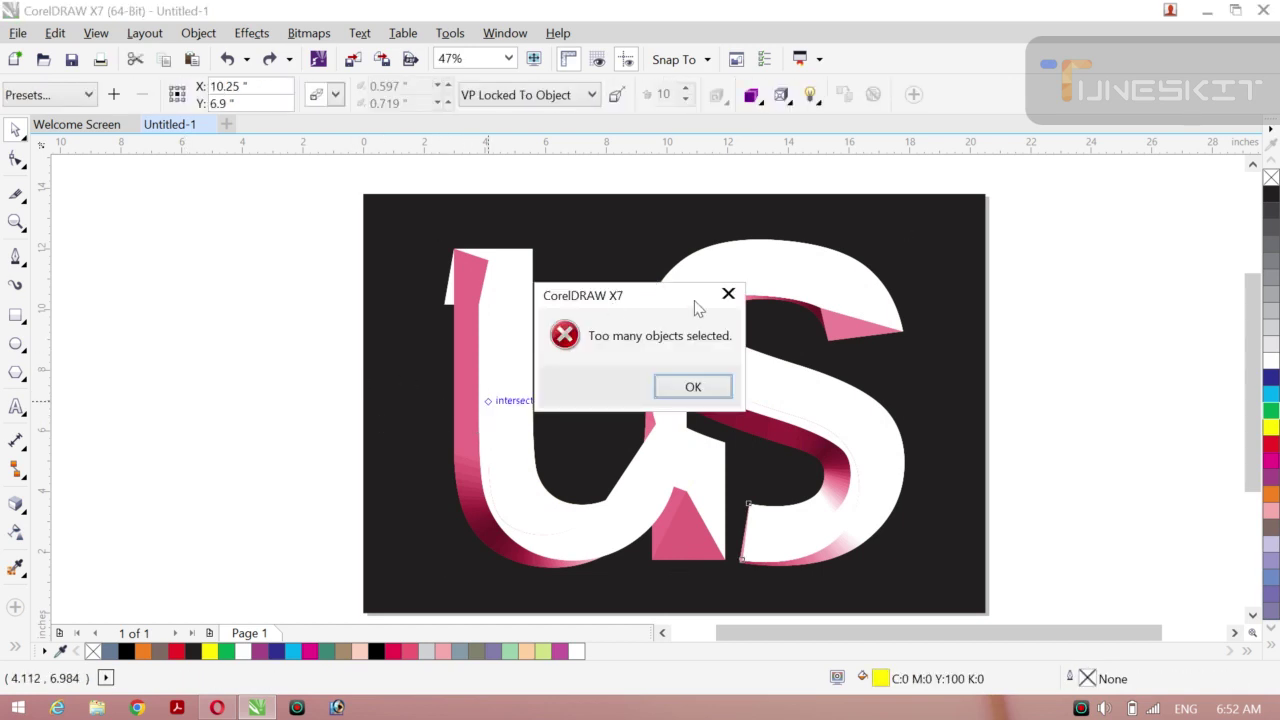
{"action": "left_click", "coordinate": [728, 294]}
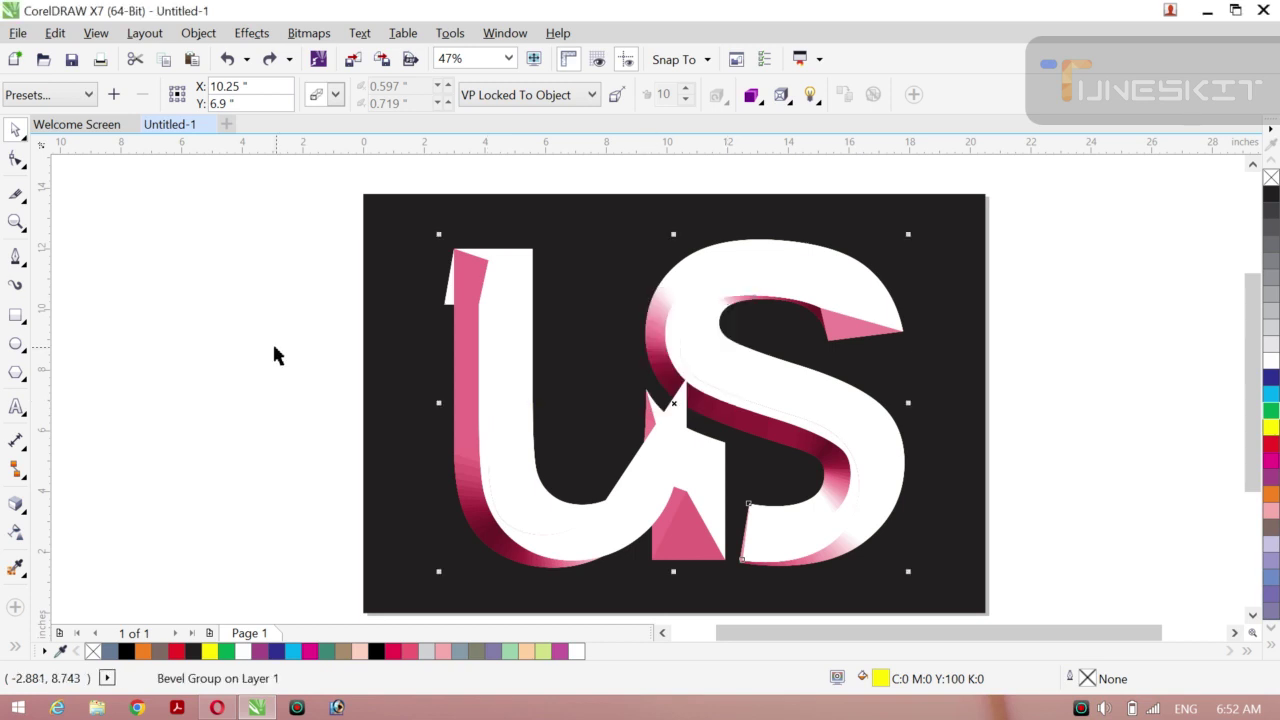
{"action": "left_click", "coordinate": [203, 345]}
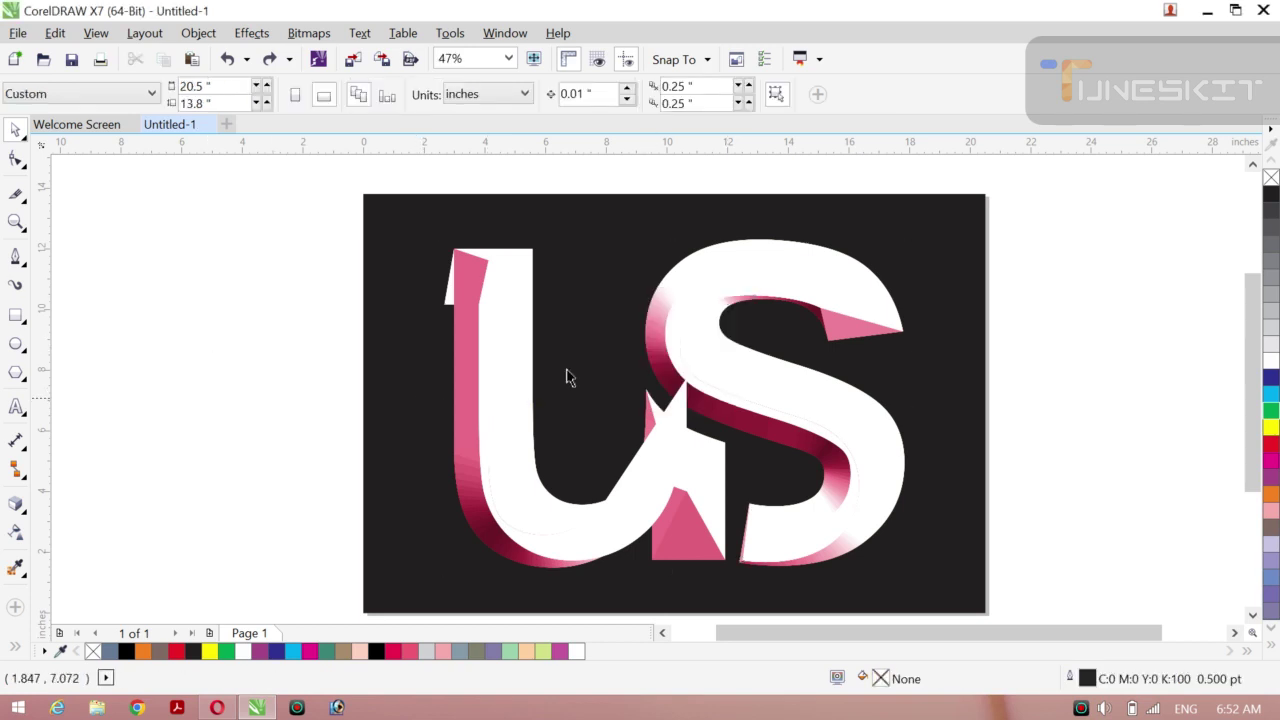
Move the bevel logo slightly up and to the left, to about X 9.96, Y 7.03 inches, and deselect it.
{"action": "left_click", "coordinate": [651, 461]}
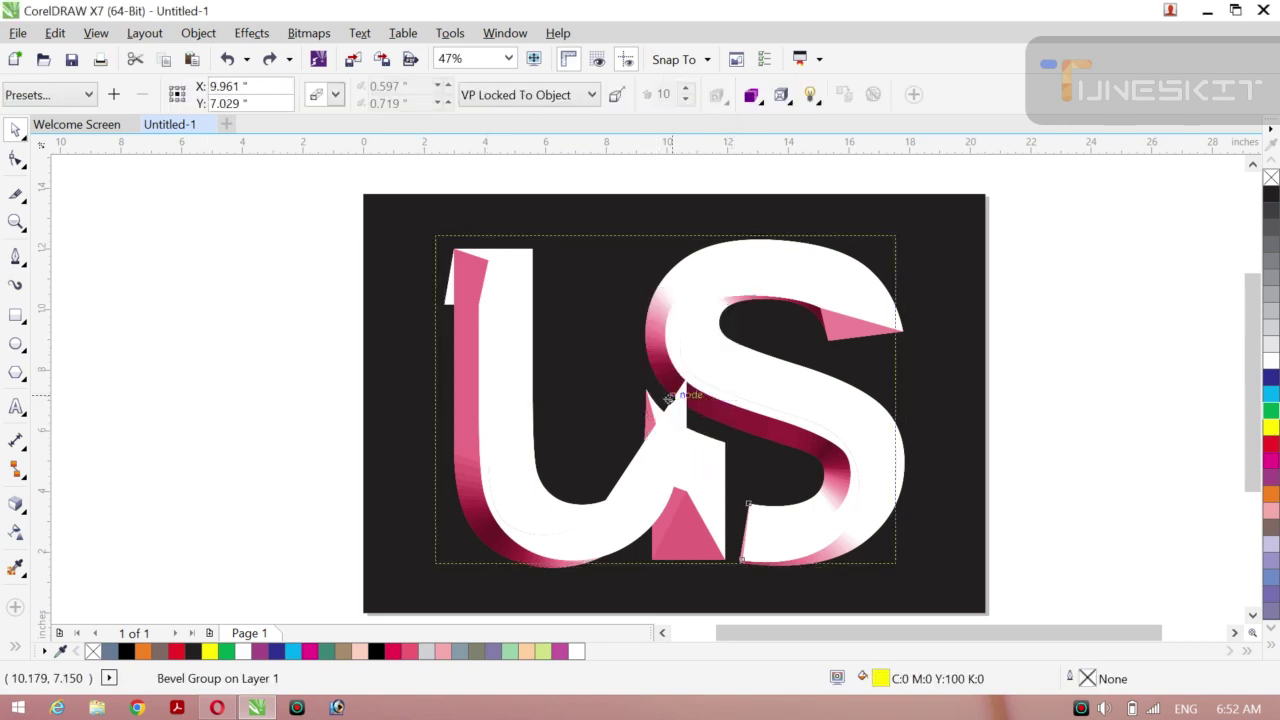
{"action": "left_click_drag", "start_coordinate": [668, 397], "coordinate": [660, 393]}
{"action": "left_click", "coordinate": [264, 409]}
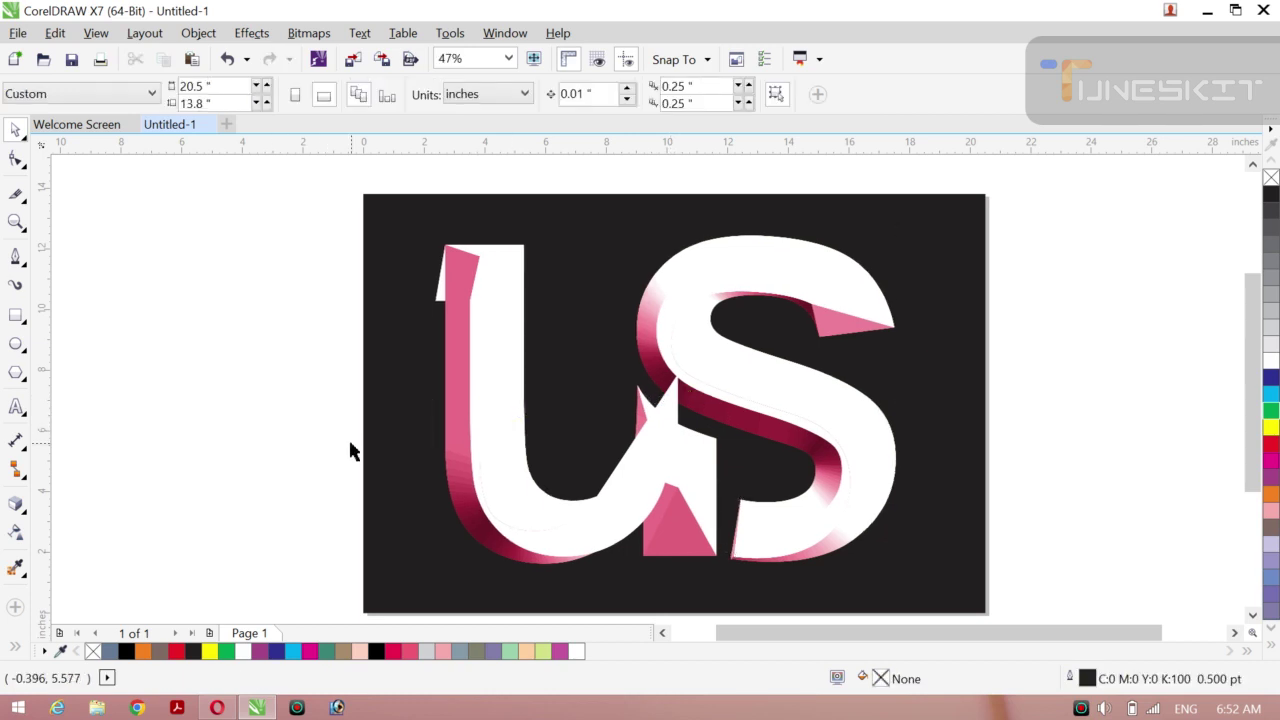
Fill the background rectangle with 30% black grey and enlarge it to about 32.9 by 14.5 inches, widening it equally on both sides.
{"action": "left_click", "coordinate": [949, 408]}
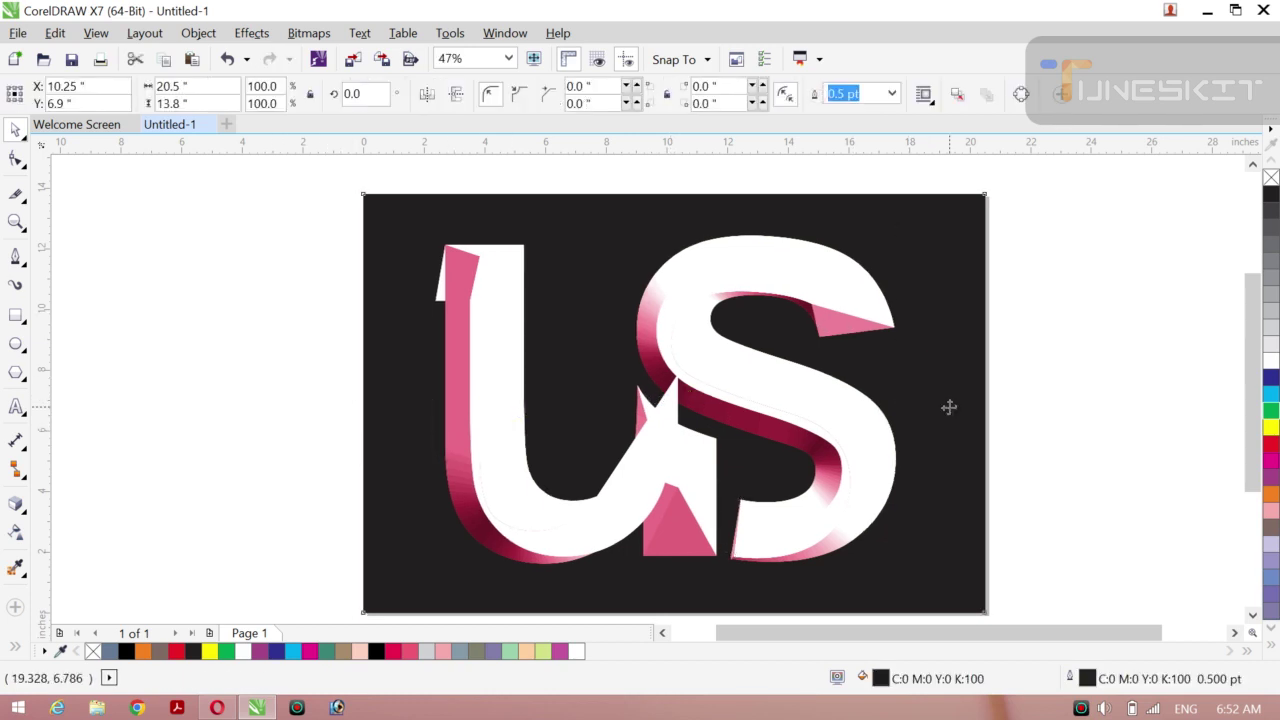
{"action": "left_click", "coordinate": [1272, 313]}
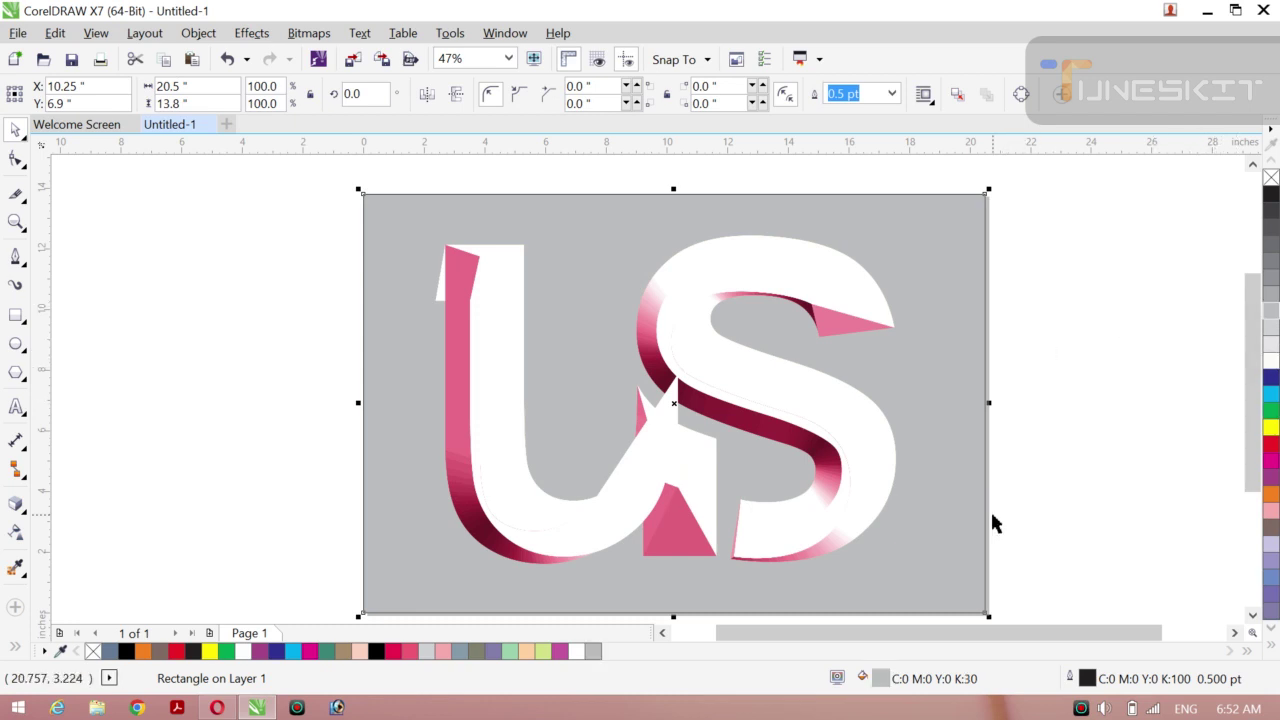
{"action": "left_click_drag", "start_coordinate": [988, 402], "coordinate": [1170, 392]}
{"action": "left_click_drag", "start_coordinate": [673, 189], "coordinate": [665, 167]}
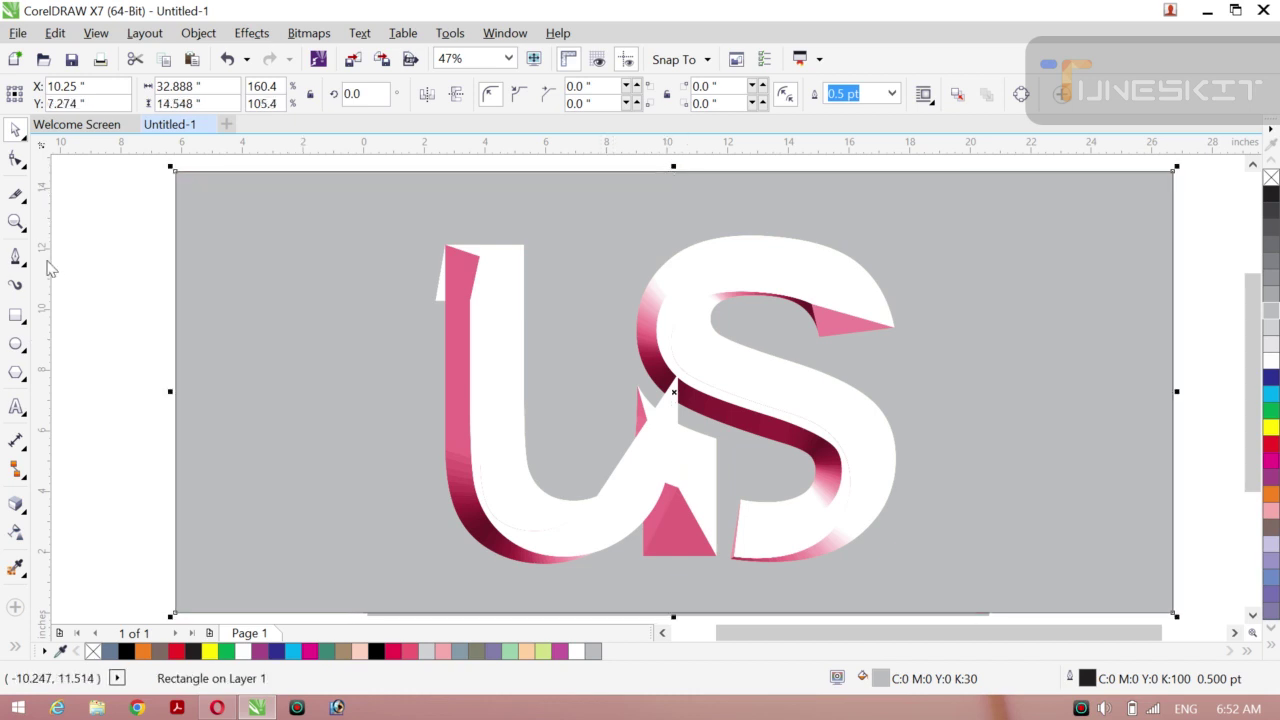
Remove the outline from the grey background rectangle and deselect it.
{"action": "left_click", "coordinate": [20, 133]}
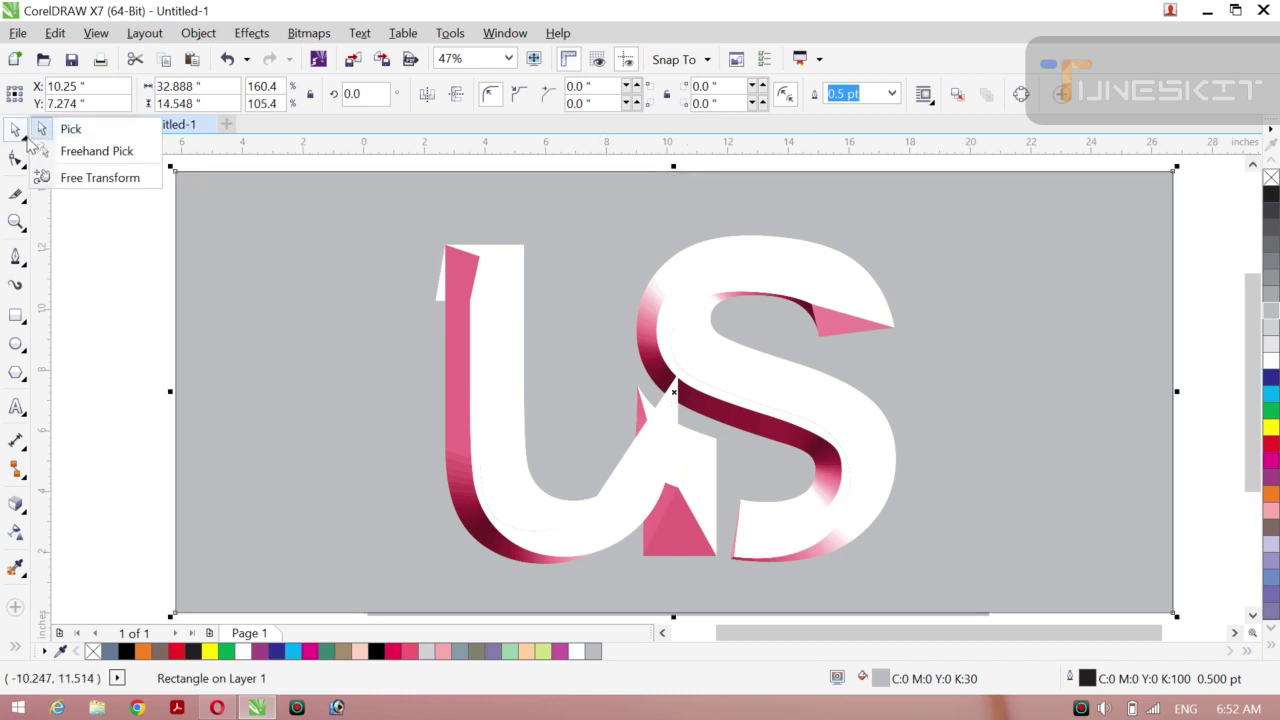
{"action": "left_click", "coordinate": [70, 129]}
{"action": "left_click", "coordinate": [97, 205]}
{"action": "left_click", "coordinate": [352, 230]}
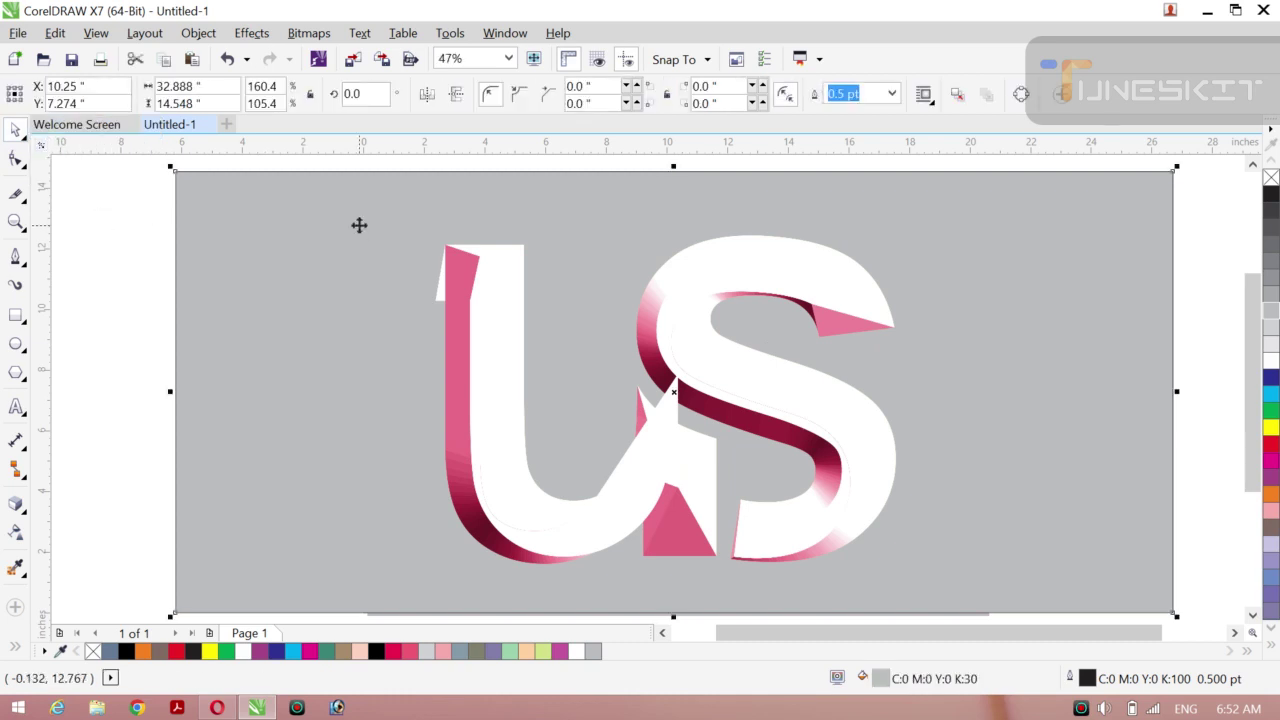
{"action": "left_click", "coordinate": [892, 95]}
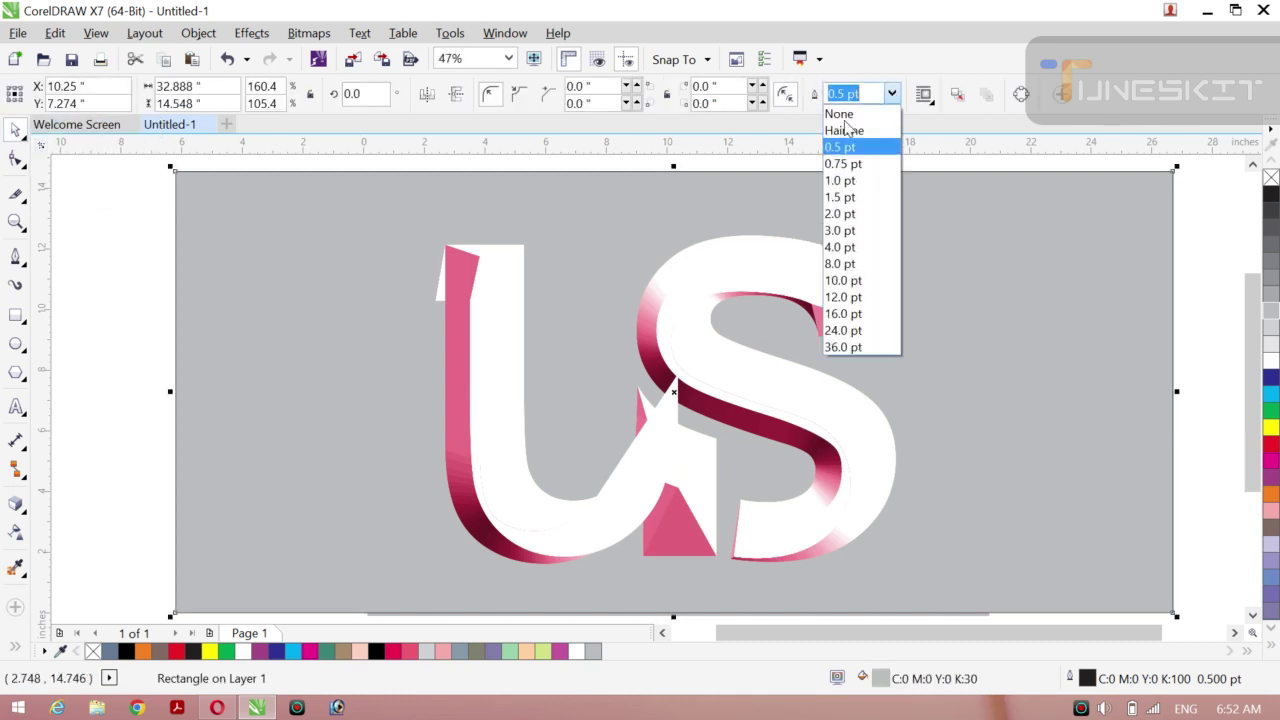
{"action": "left_click", "coordinate": [840, 114]}
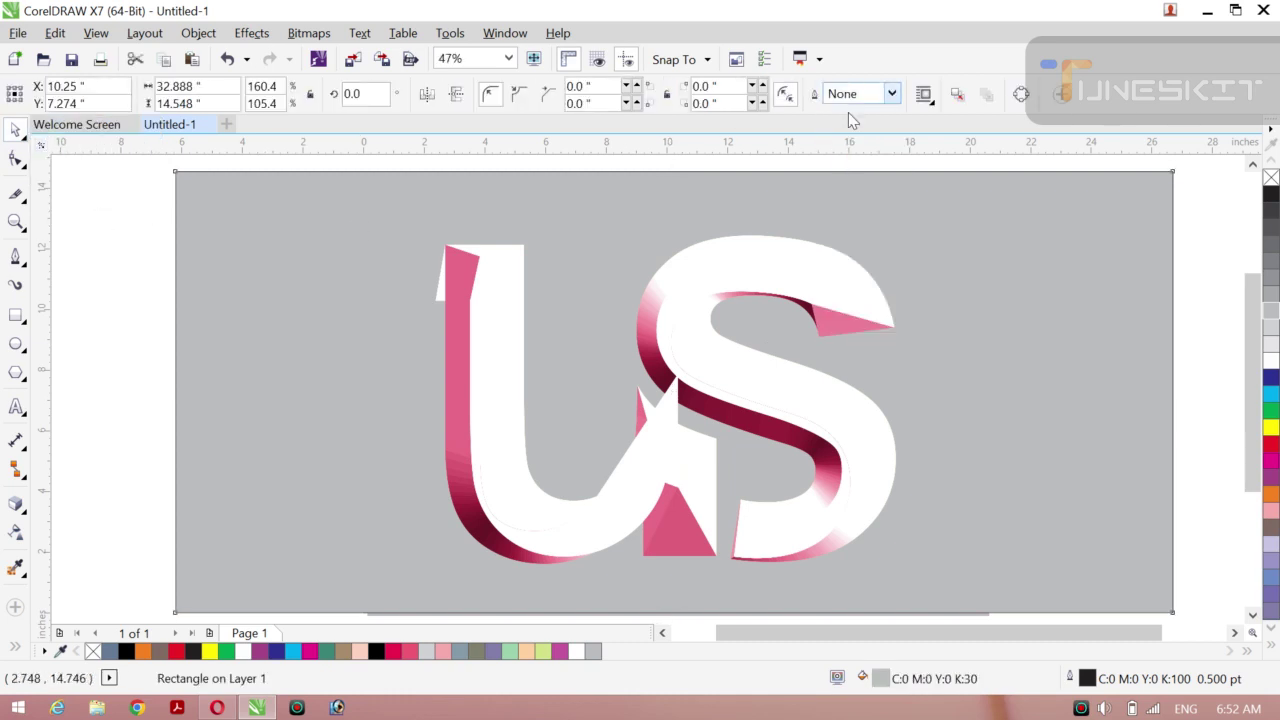
{"action": "left_click", "coordinate": [143, 288]}
Enlarge the bevel logo proportionally from its centre in two stages until it nearly fills the background's height, and deselect it.
{"action": "left_click", "coordinate": [764, 378]}
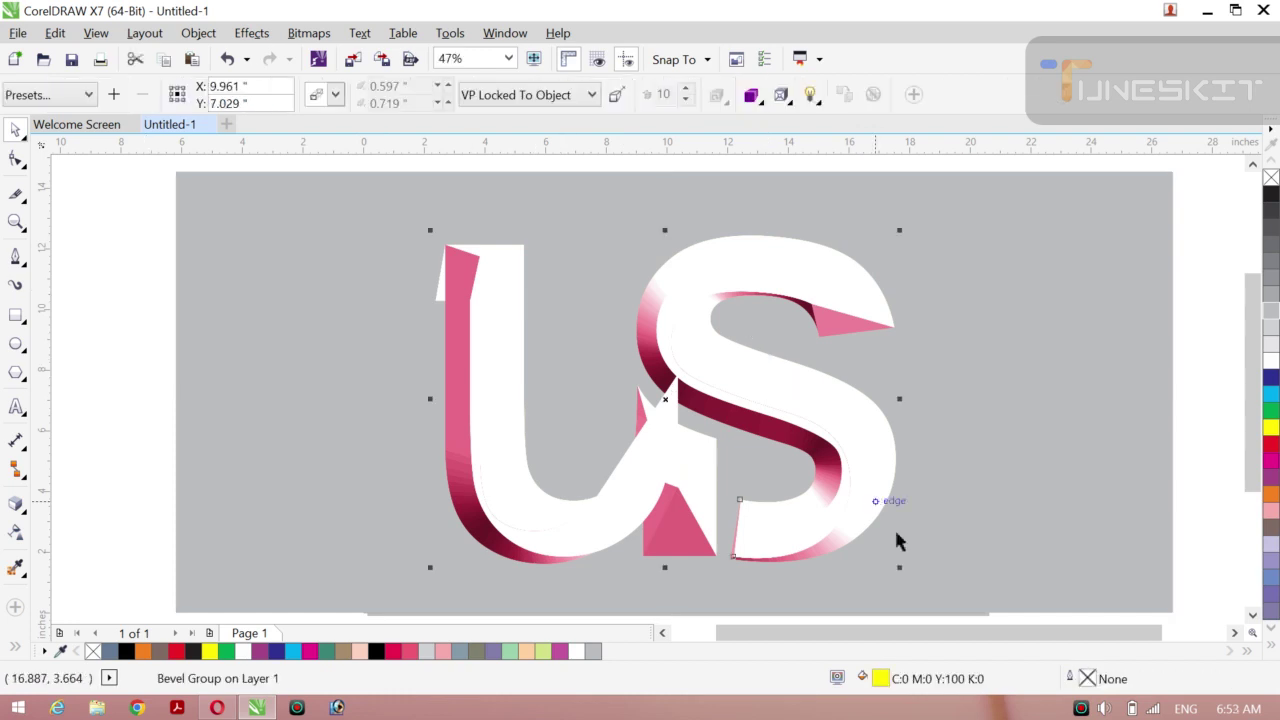
{"action": "left_click_drag", "start_coordinate": [900, 569], "coordinate": [943, 580]}
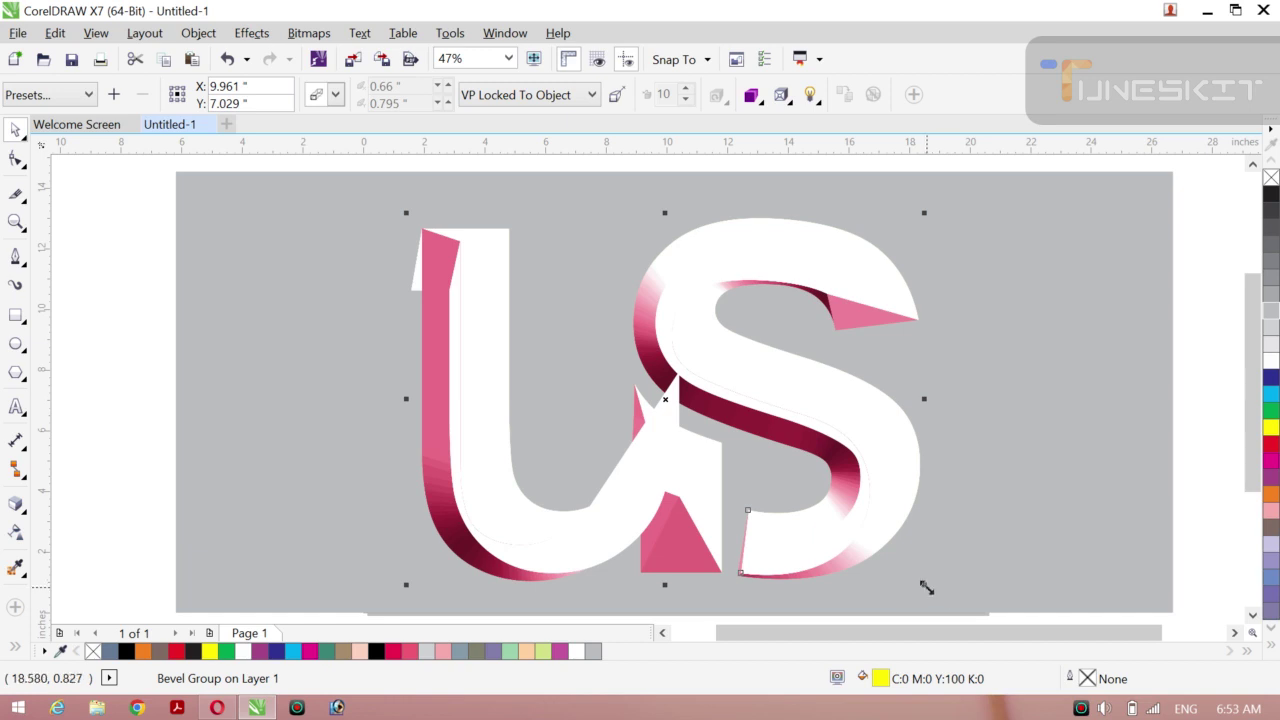
{"action": "left_click_drag", "start_coordinate": [958, 601], "coordinate": [960, 599]}
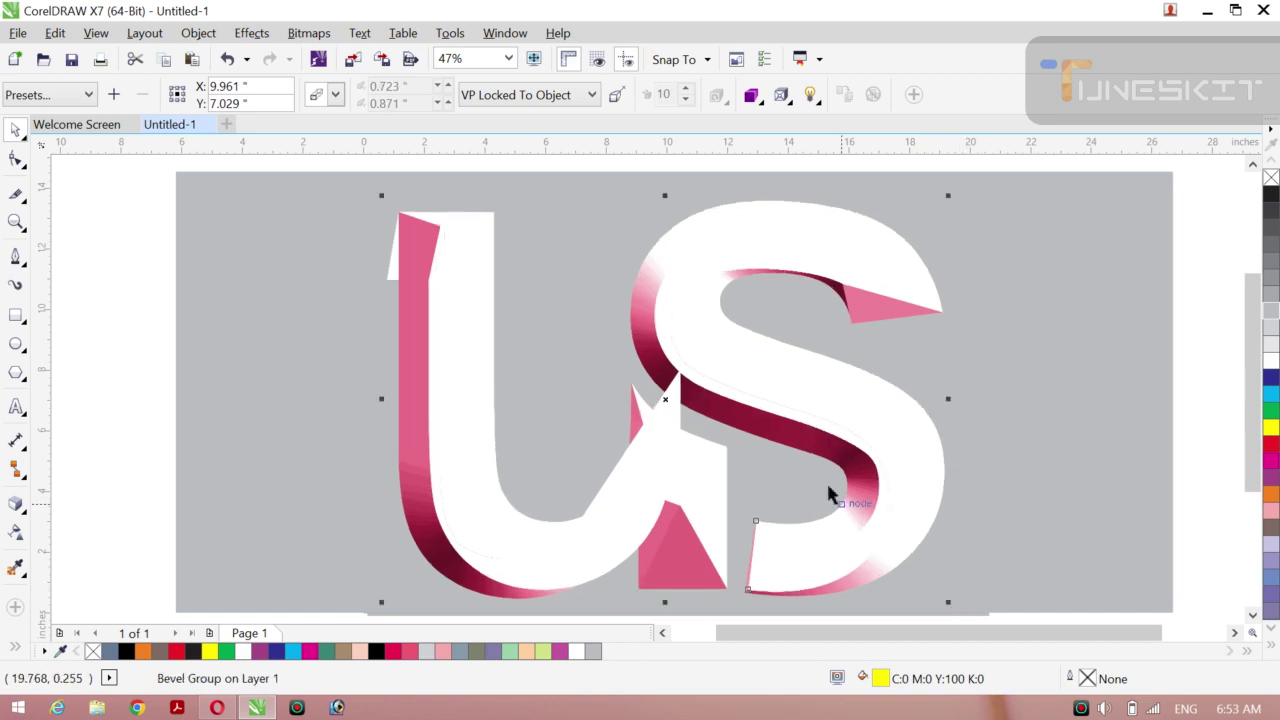
{"action": "left_click", "coordinate": [114, 328]}
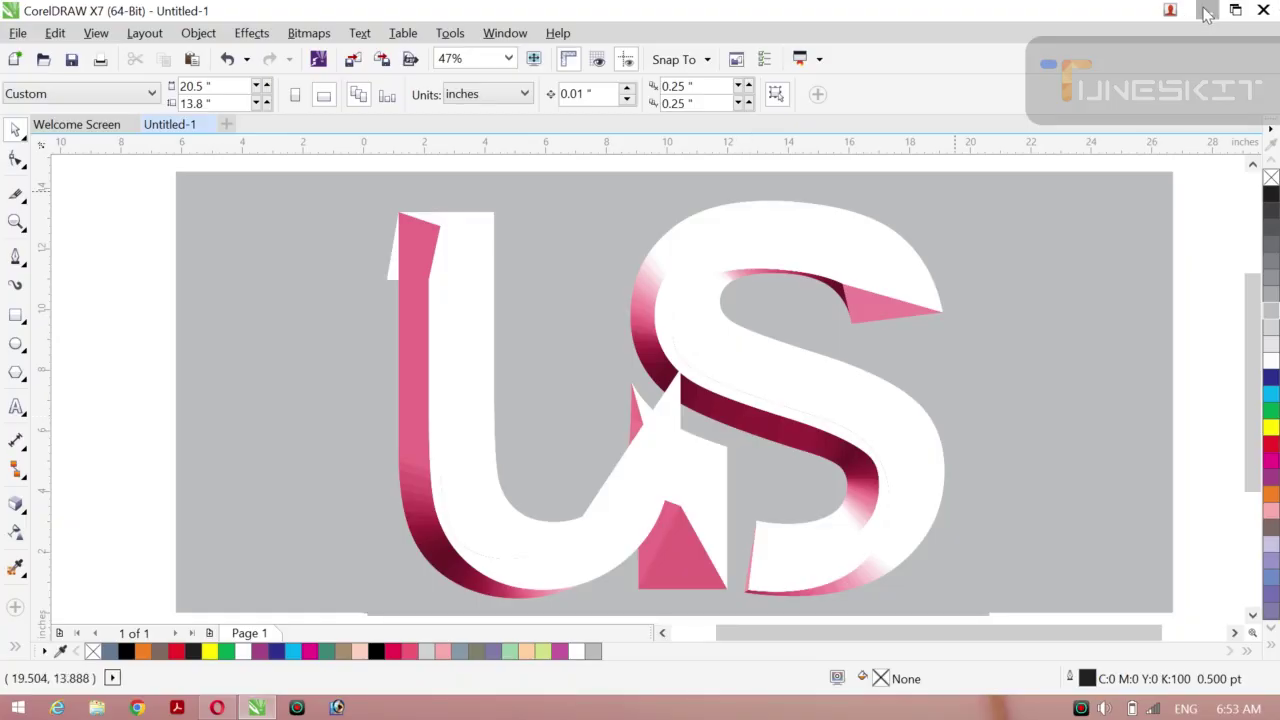
{"action": "left_click", "coordinate": [1207, 12]}
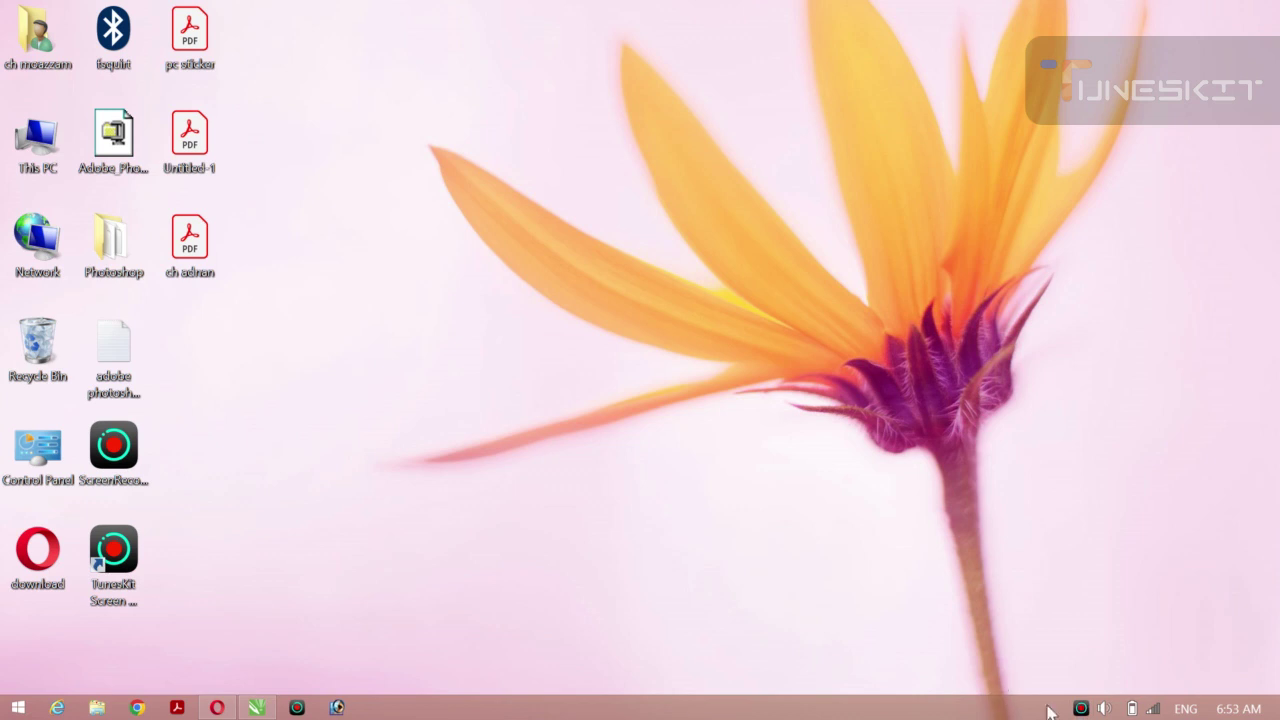
{"action": "left_click", "coordinate": [1081, 708]}
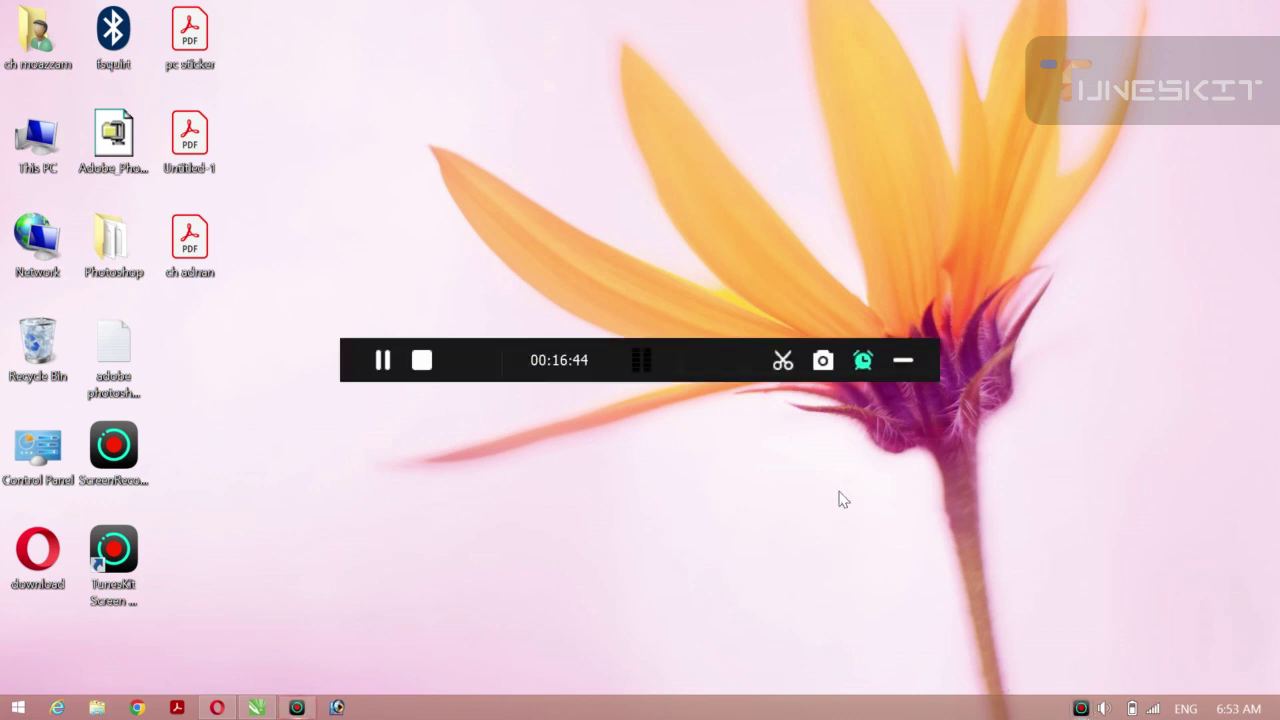